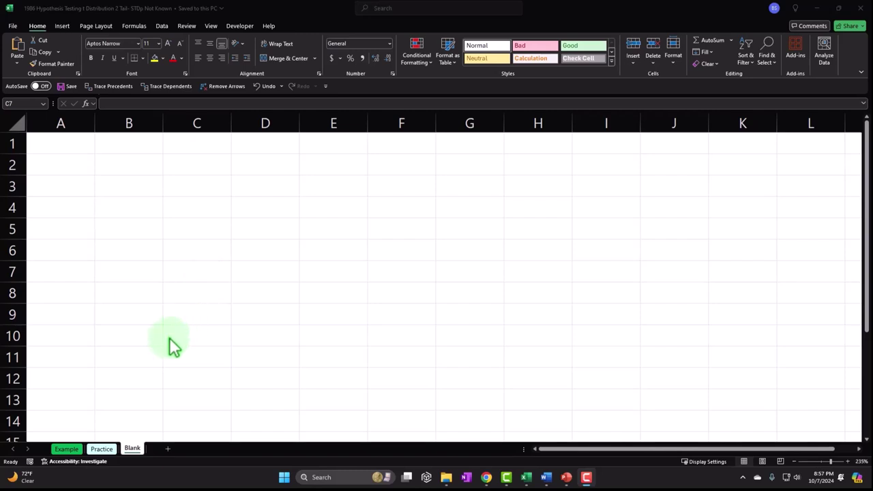
# Examine the two-tail t-distribution test set up on the Example sheet and bring its bell curve chart into view
pyautogui.click(193, 395)
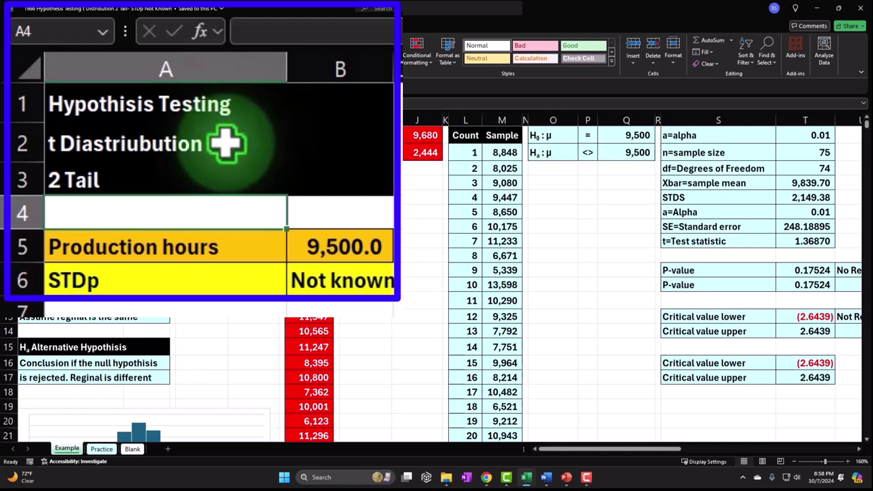
pyautogui.click(195, 188)
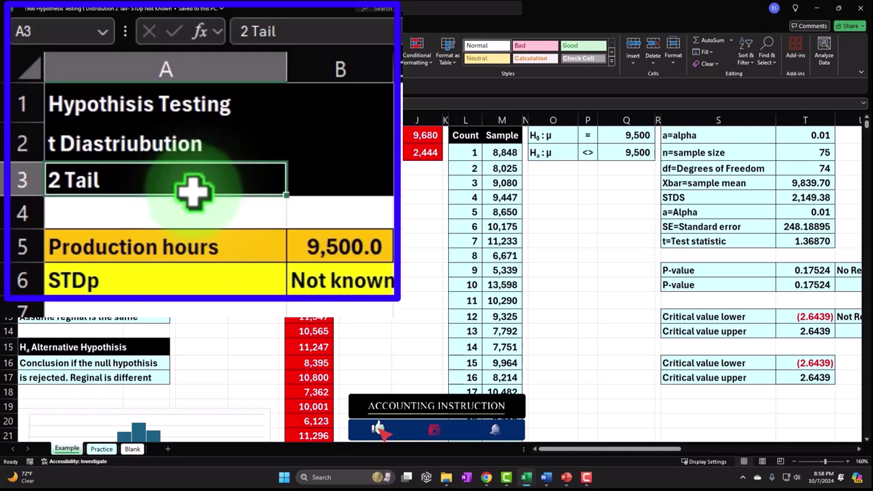
pyautogui.click(226, 270)
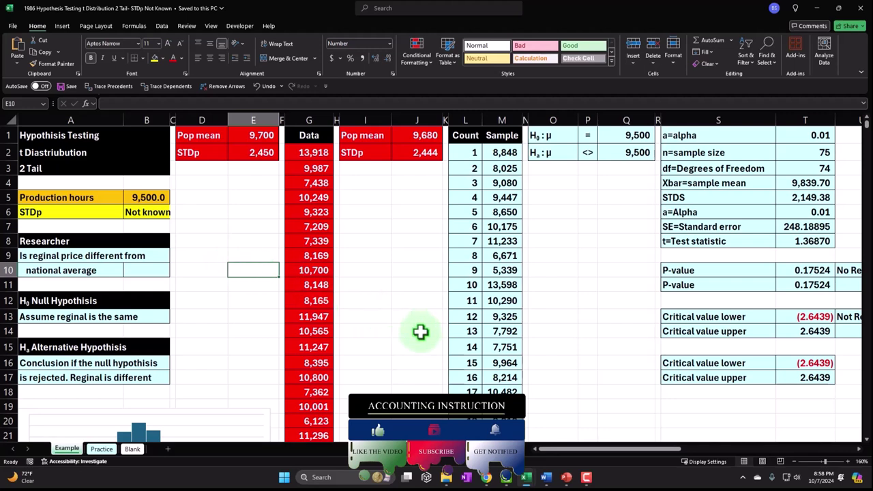
pyautogui.moveTo(571, 451); pyautogui.dragTo(741, 457)
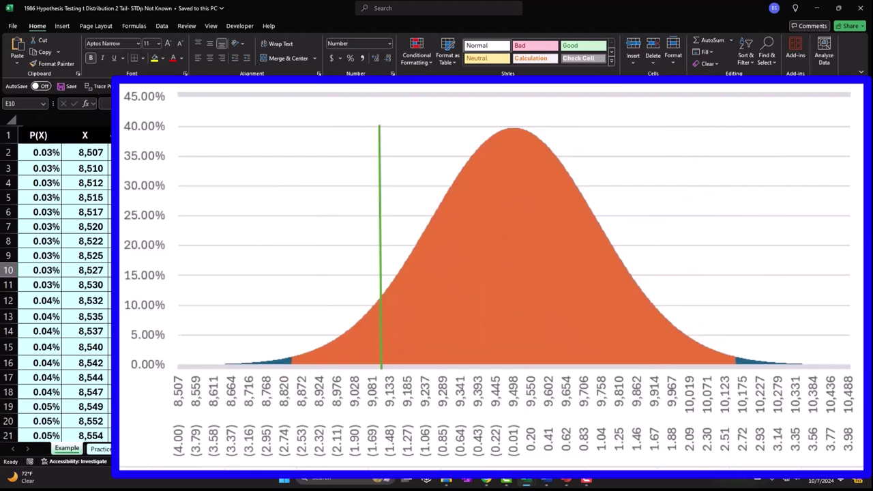
# Move the green marker line across the bell curve's upper tail and center, leaving it between the 9,498 and 9,550 axis marks
pyautogui.moveTo(377, 205); pyautogui.dragTo(808, 199)
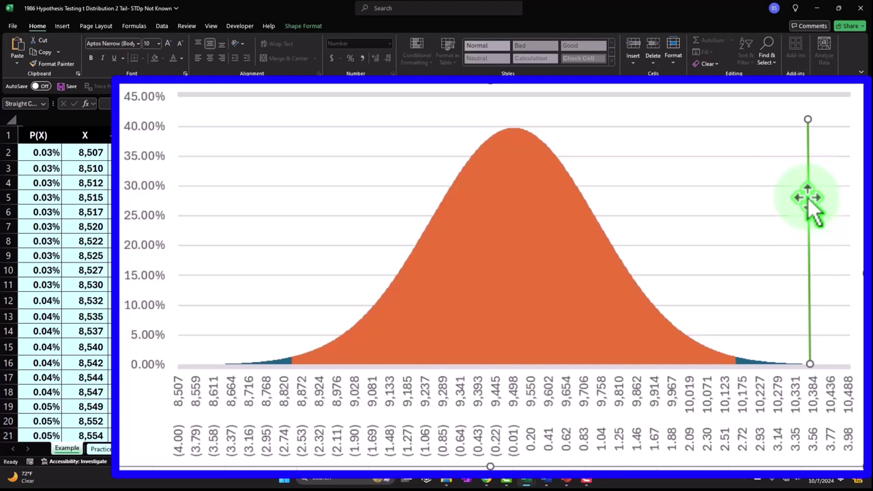
pyautogui.moveTo(808, 197); pyautogui.dragTo(511, 197)
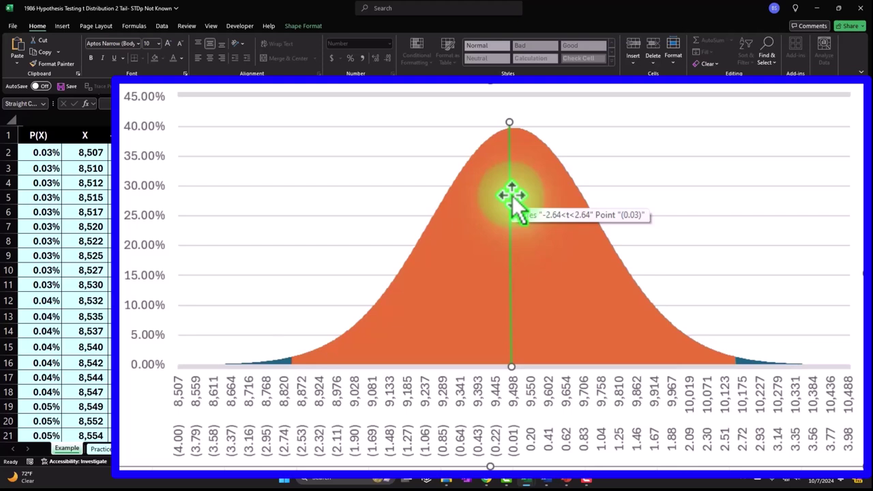
pyautogui.moveTo(513, 198); pyautogui.dragTo(588, 187)
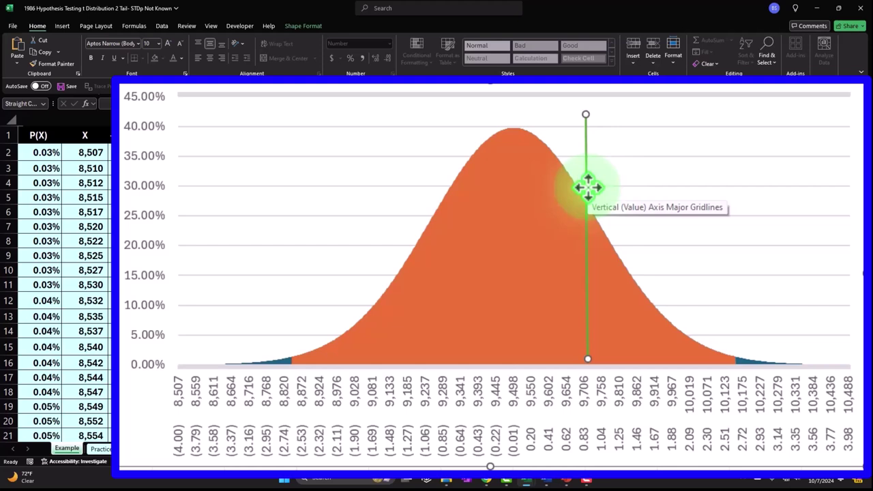
pyautogui.moveTo(588, 187); pyautogui.dragTo(757, 199)
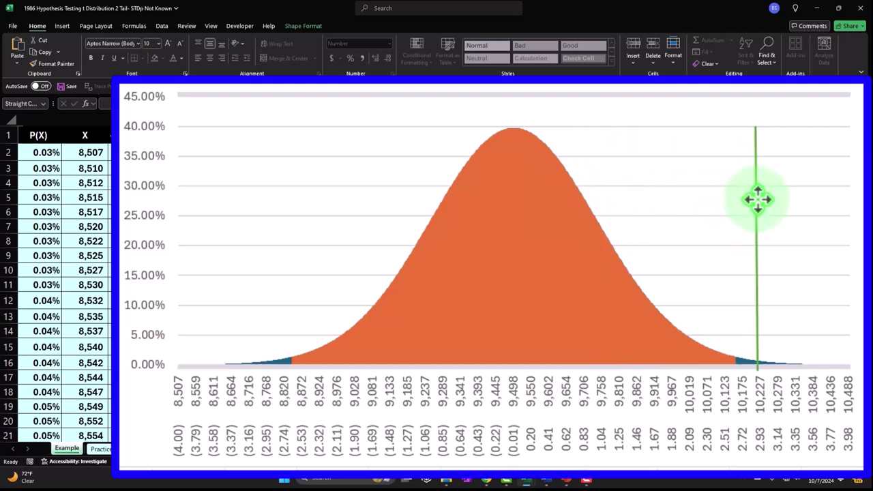
pyautogui.moveTo(757, 199); pyautogui.dragTo(757, 199)
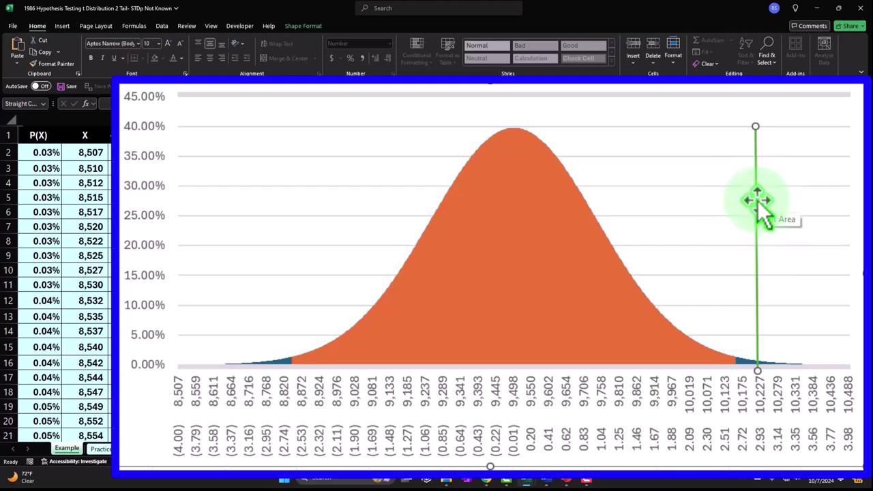
pyautogui.moveTo(758, 200); pyautogui.dragTo(522, 192)
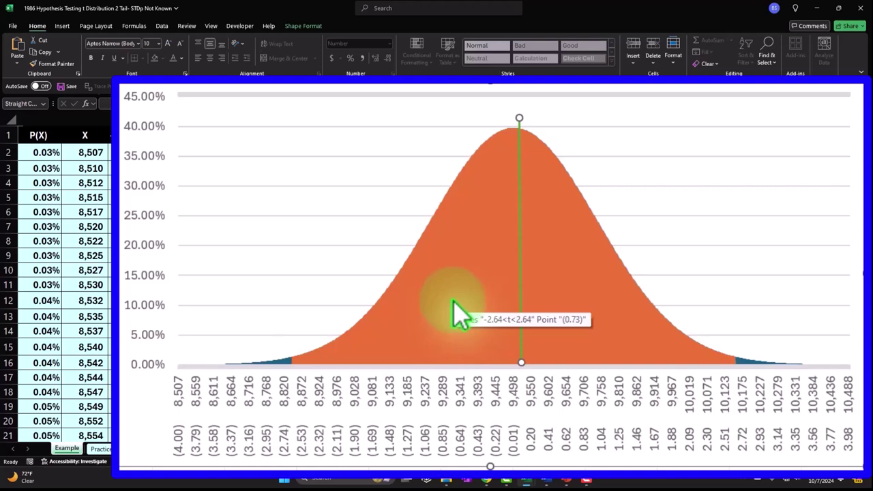
# Look over the unfilled template on the Practice sheet
pyautogui.moveTo(741, 440); pyautogui.dragTo(530, 462)
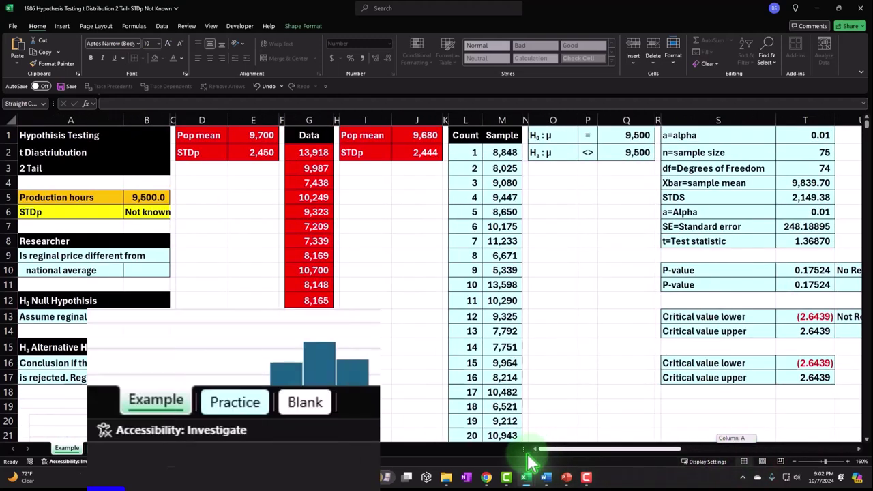
pyautogui.click(263, 413)
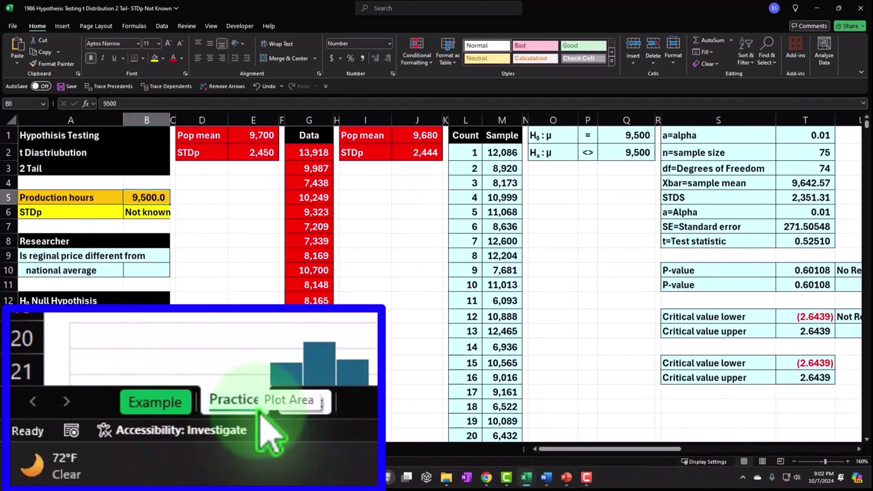
pyautogui.click(102, 449)
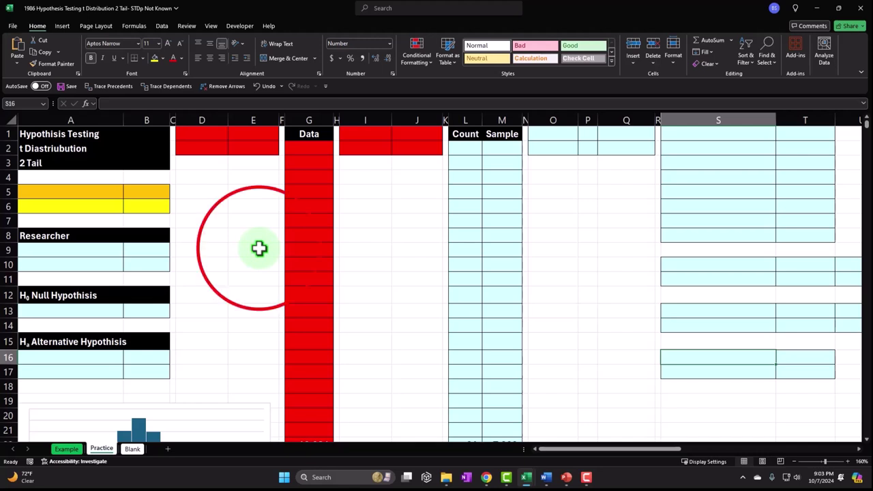
pyautogui.click(259, 248)
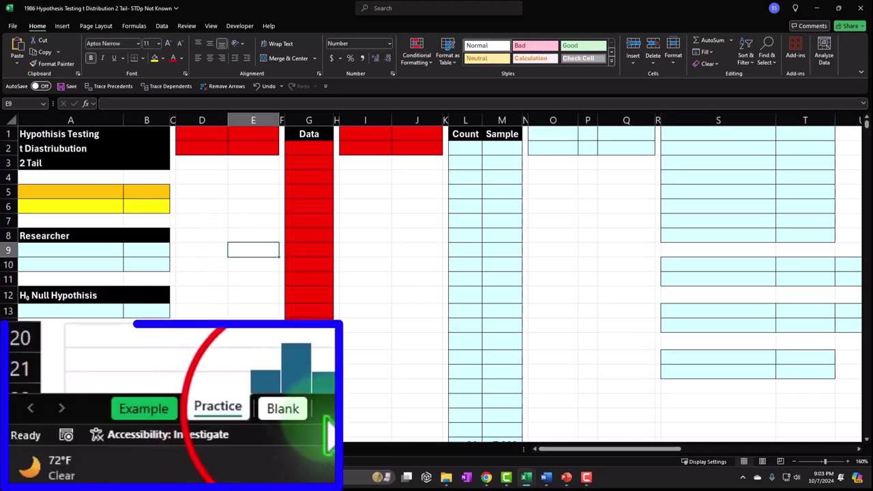
# Format every cell of the Blank sheet as Currency with no symbol, 0 decimal places and red negatives in parentheses
pyautogui.click(132, 448)
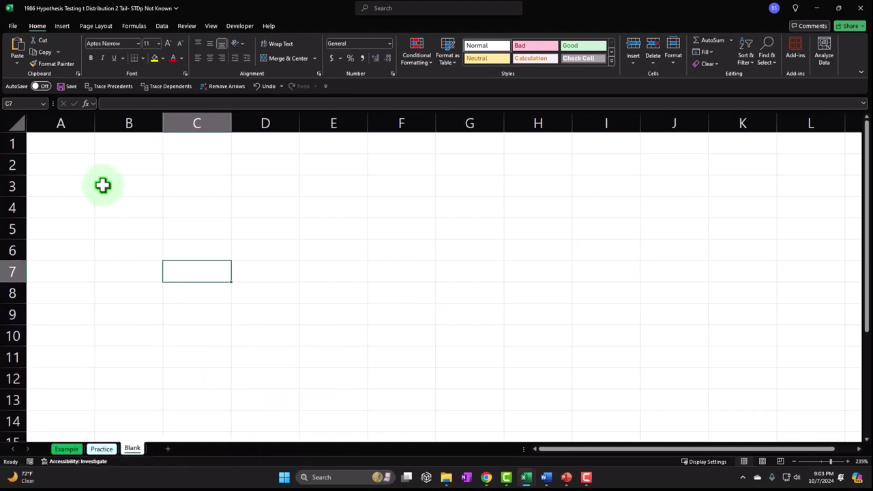
pyautogui.click(18, 123)
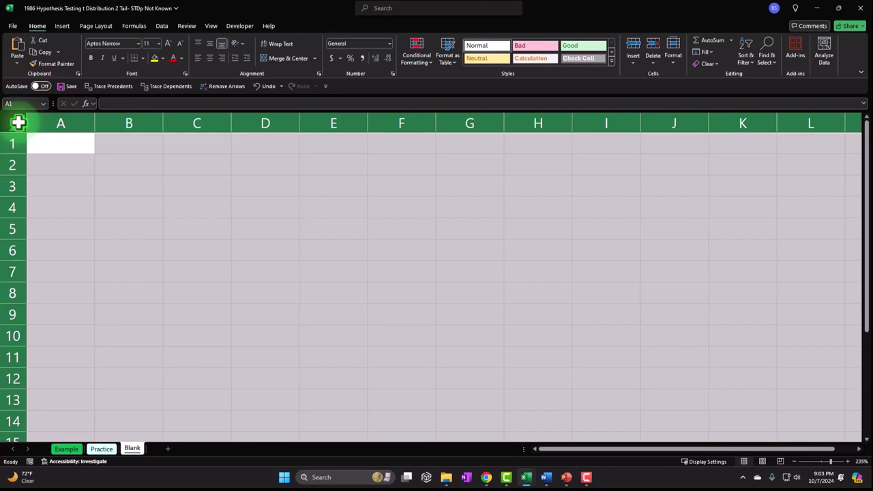
pyautogui.rightClick(252, 185)
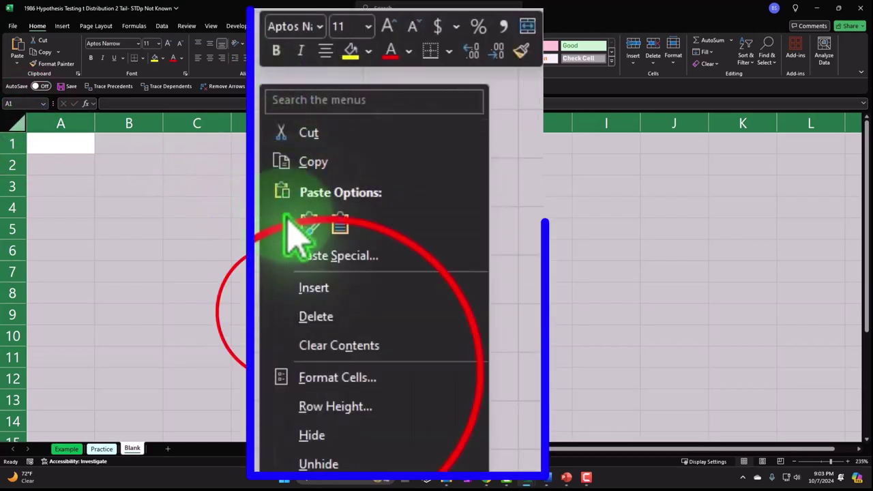
pyautogui.click(284, 312)
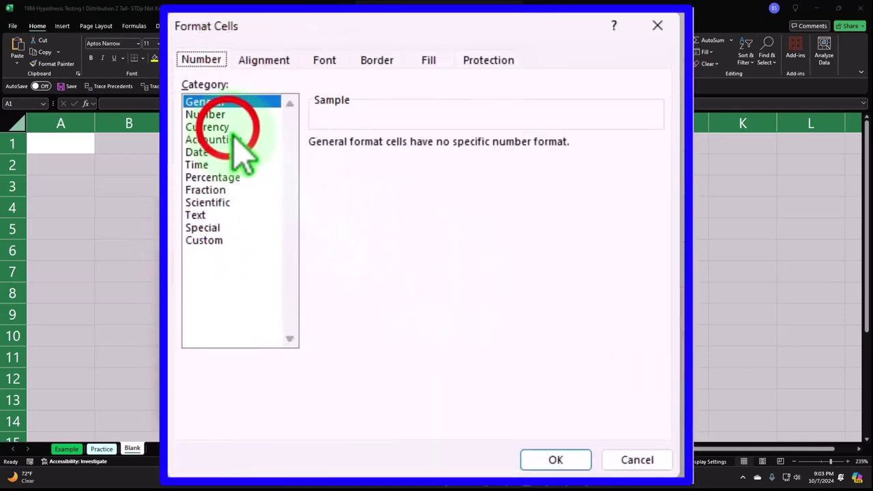
pyautogui.click(183, 249)
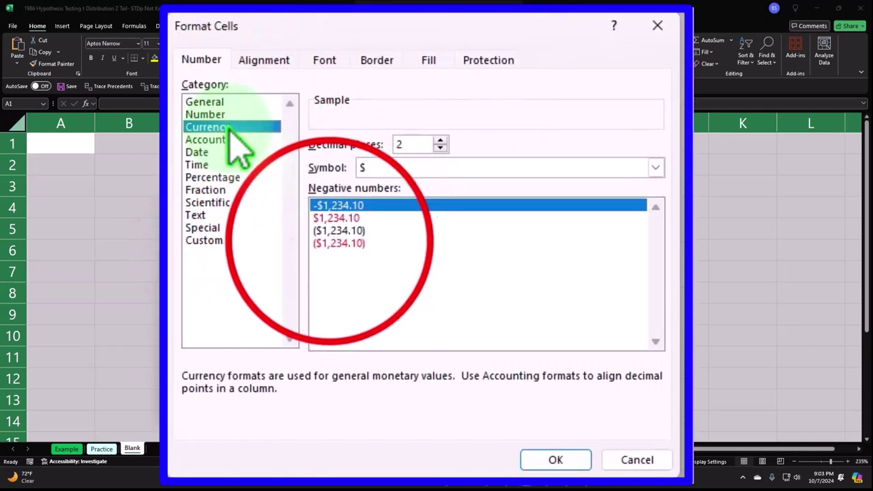
pyautogui.click(334, 243)
pyautogui.click(418, 173)
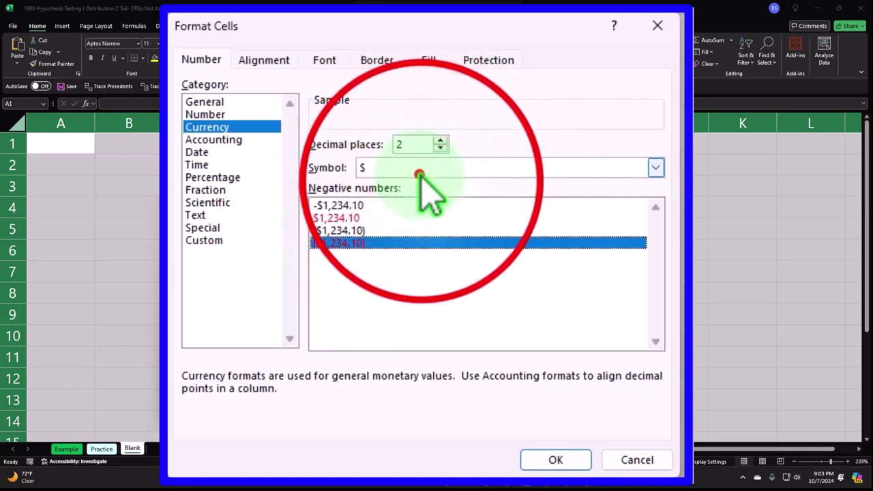
pyautogui.click(425, 186)
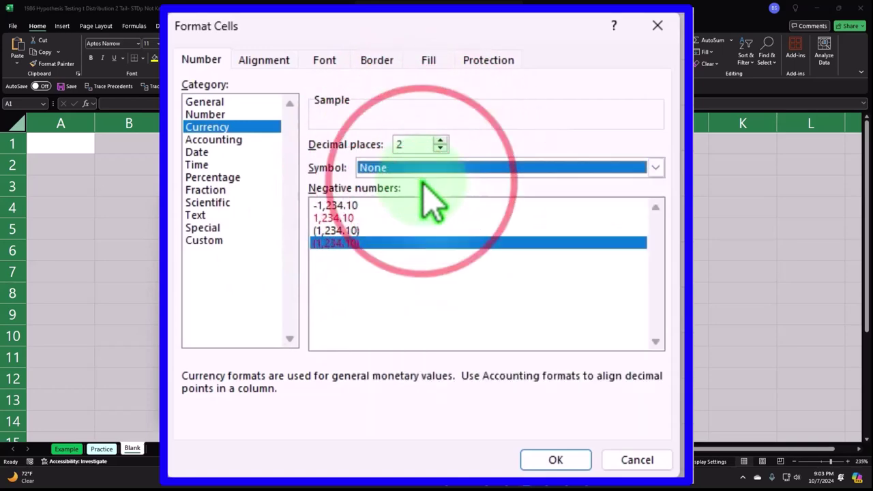
pyautogui.click(440, 147)
pyautogui.click(440, 147)
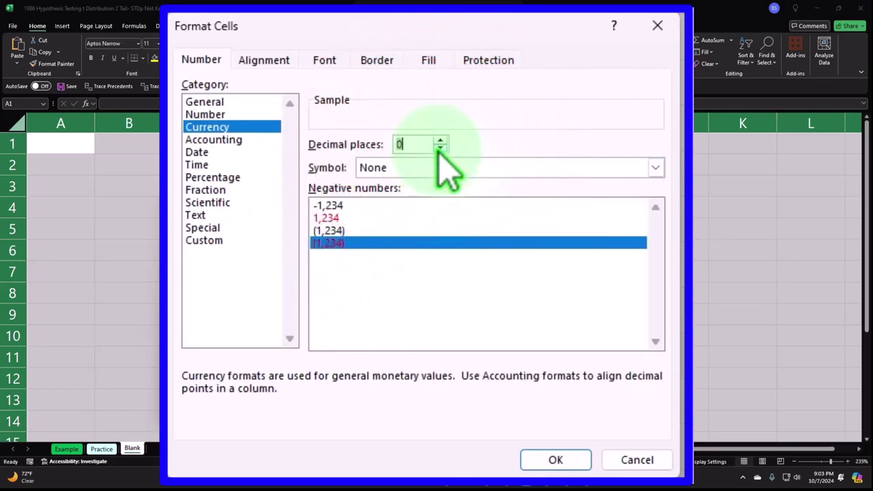
pyautogui.click(578, 458)
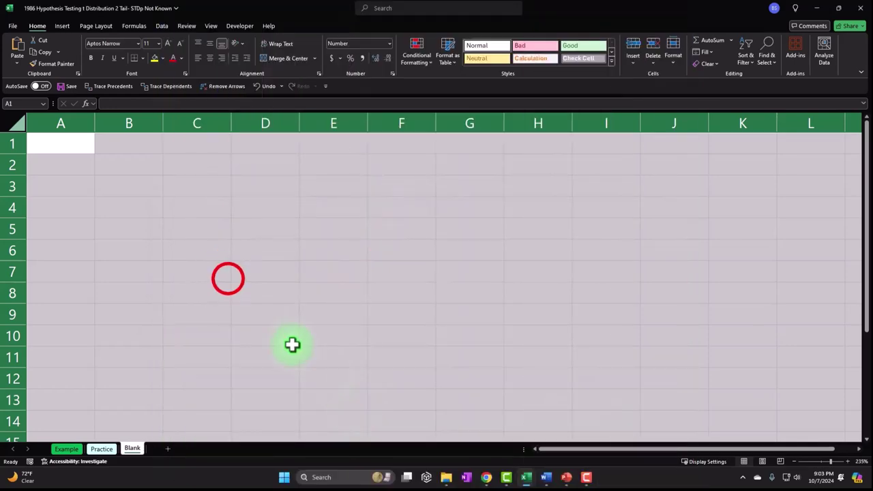
pyautogui.click(228, 278)
pyautogui.click(68, 146)
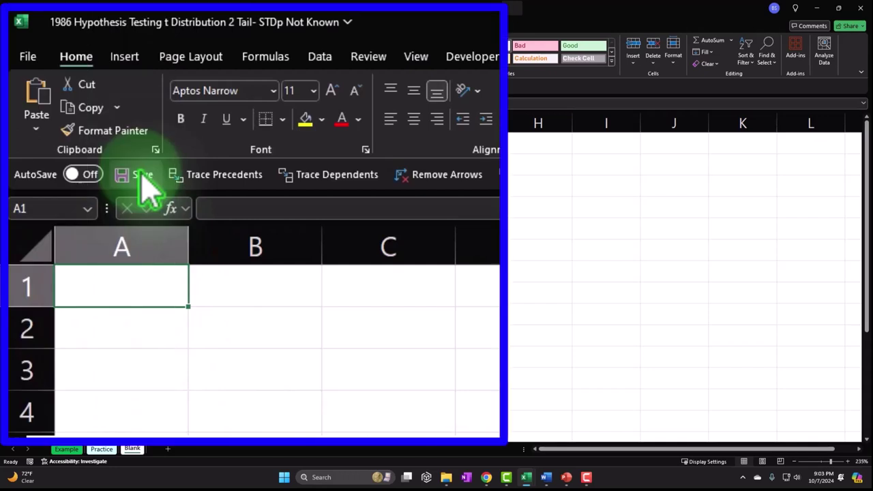
pyautogui.write('Hy')
pyautogui.press('BackSpace')
pyautogui.press('BackSpace')
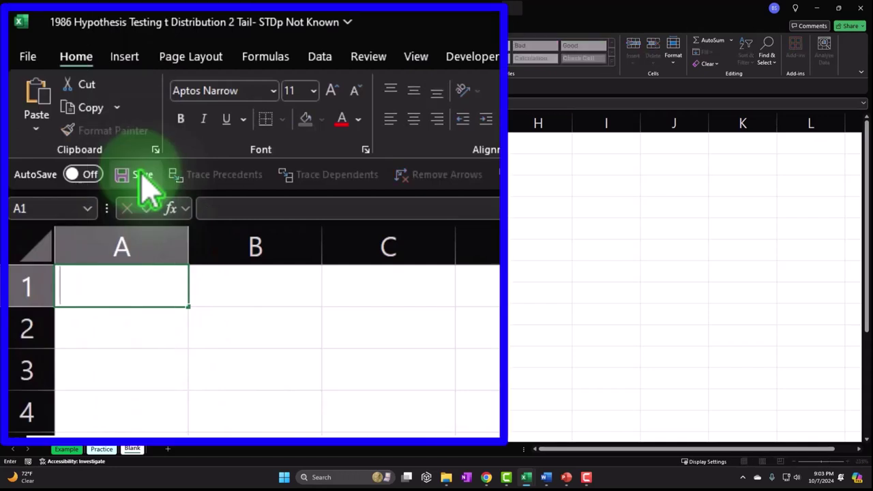
pyautogui.click(289, 351)
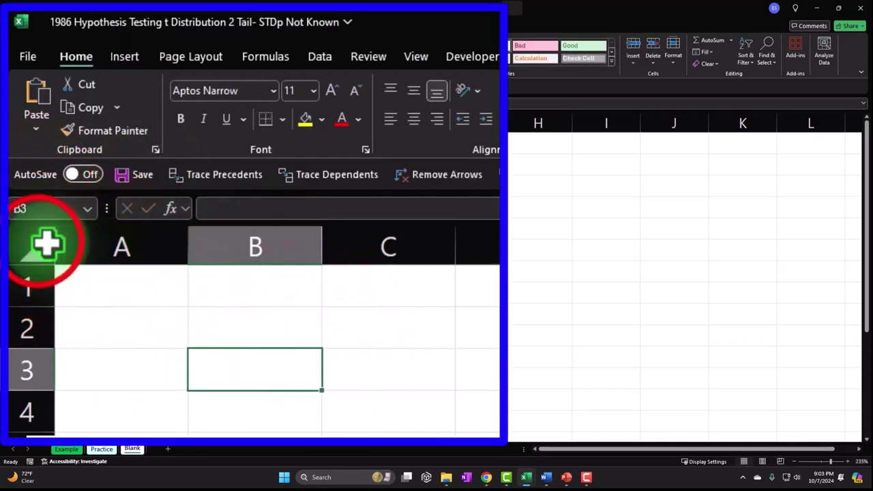
# Make all cells of the Blank sheet bold
pyautogui.click(38, 244)
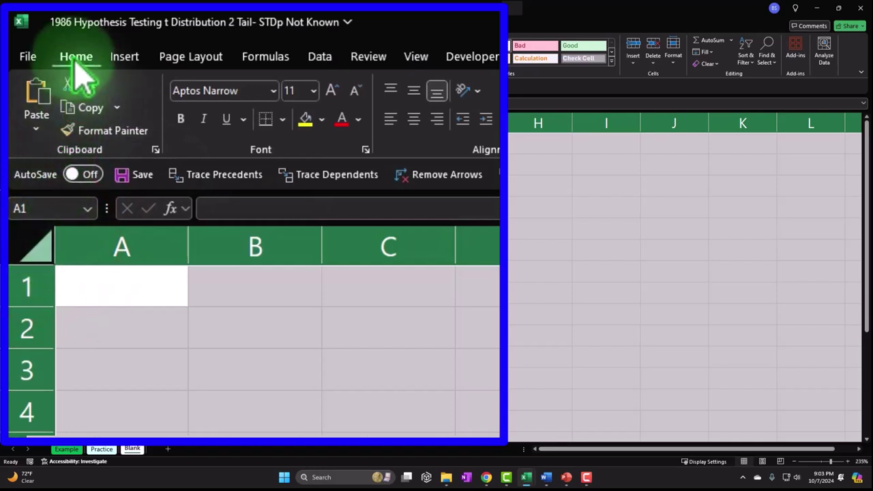
pyautogui.click(180, 118)
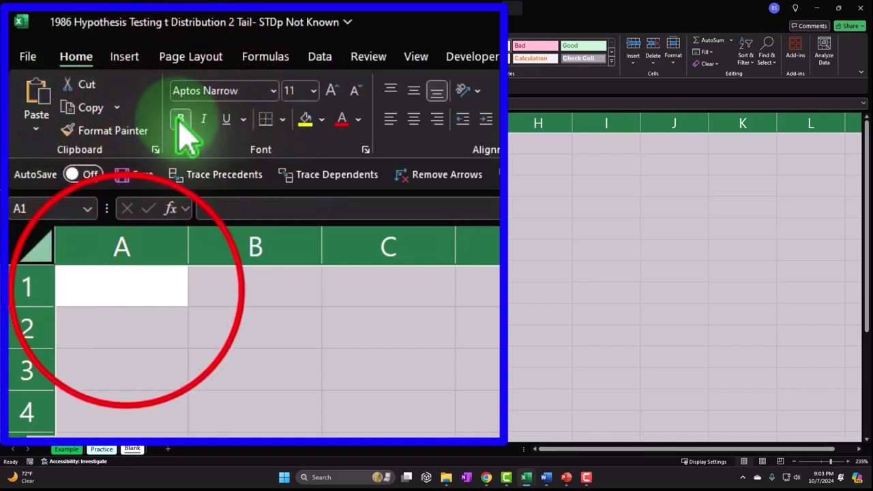
# Enter the heading lines "Hypothisis Testing", "t Distribution" and "2 Tail" in cells A1 to A3
pyautogui.click(125, 288)
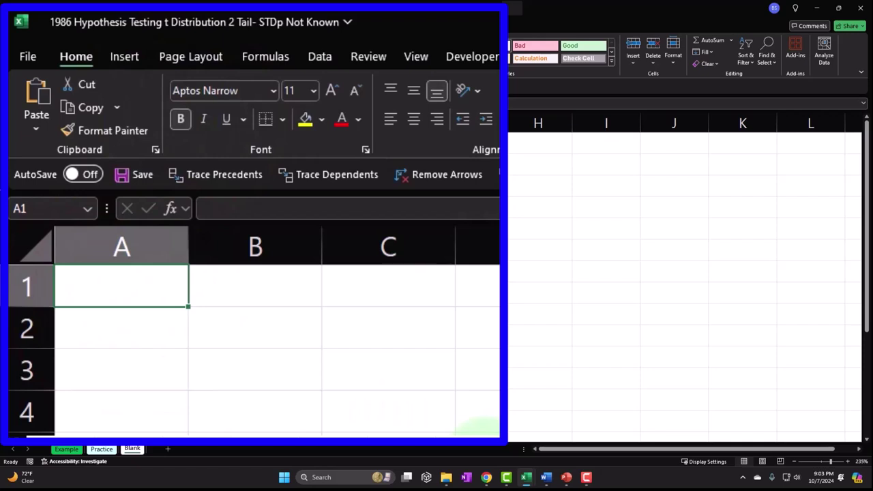
pyautogui.write('Hypo')
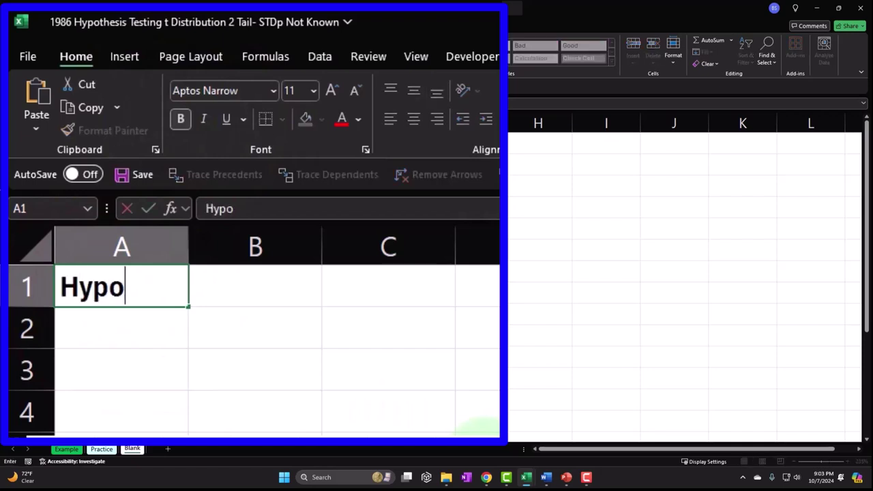
pyautogui.write('thisis Testing')
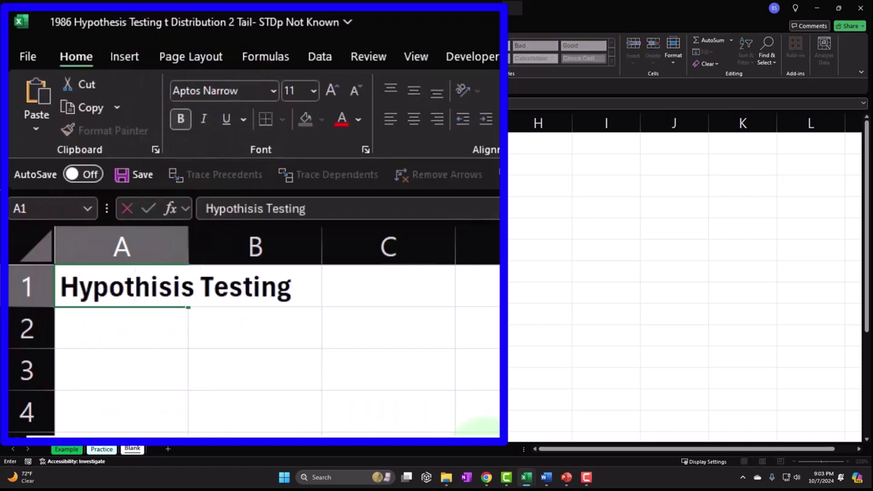
pyautogui.press('Return')
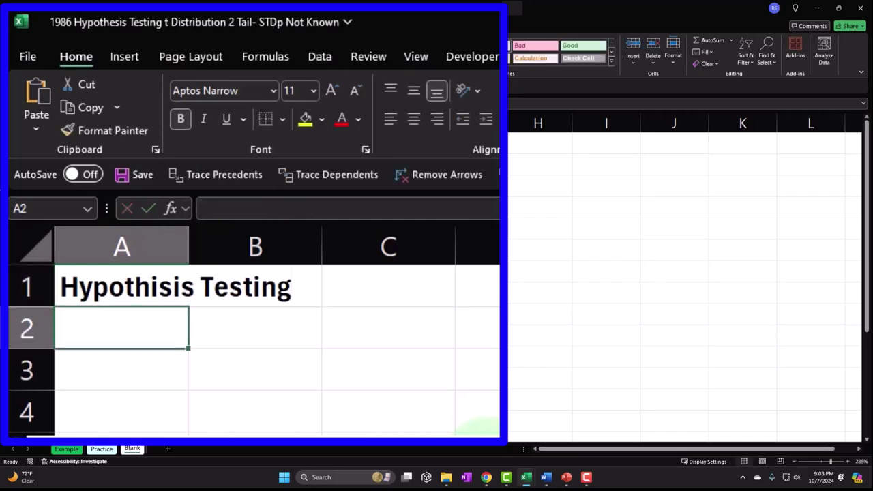
pyautogui.write('t')
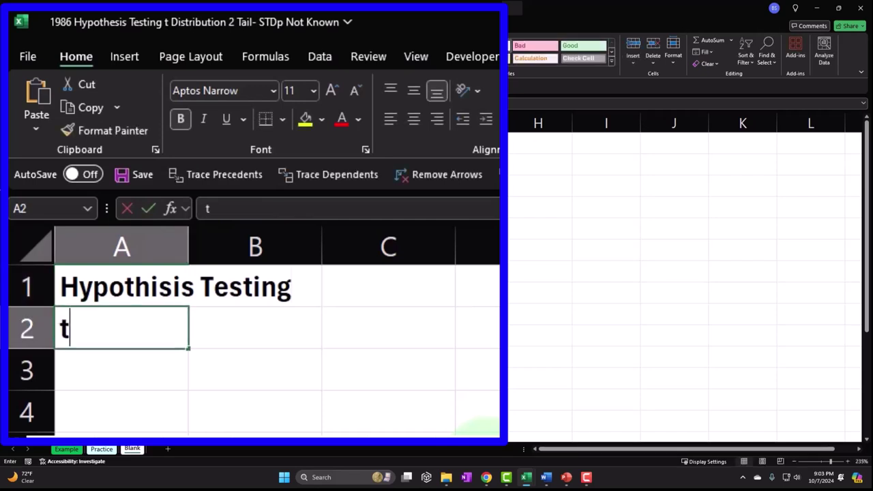
pyautogui.write(' Distr')
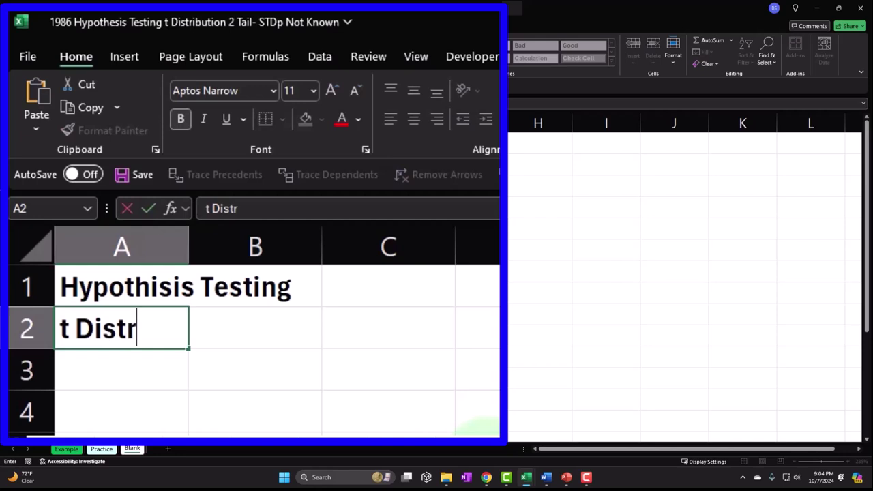
pyautogui.write('ibution')
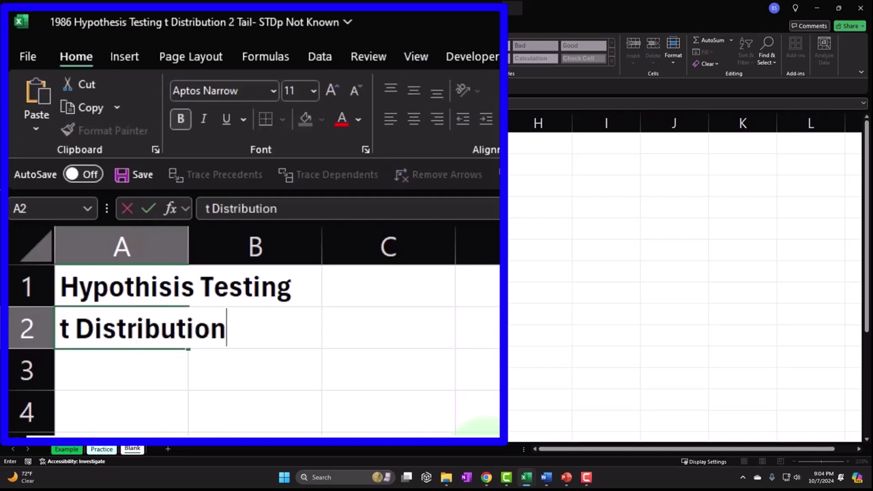
pyautogui.press('Return')
pyautogui.write('2 Tail')
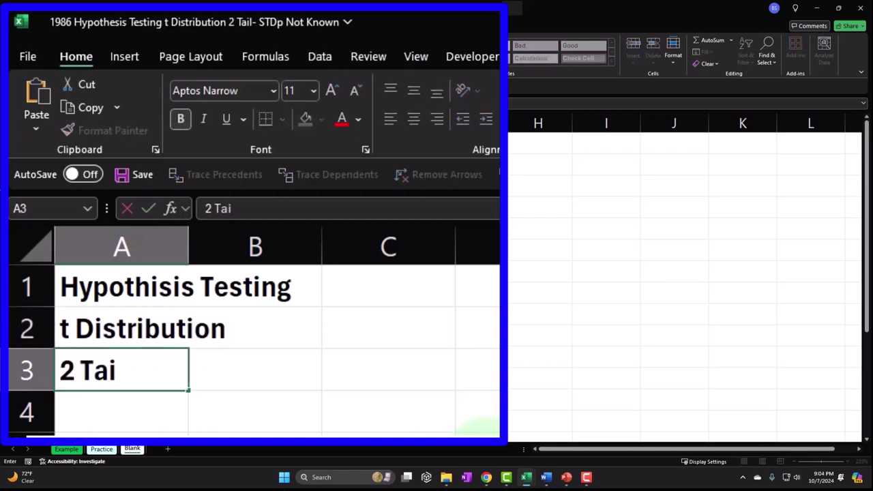
pyautogui.press('Return')
# Run a spelling check on the sheet and change the misspelled heading word in A1 to "Hypothesis"
pyautogui.click(248, 232)
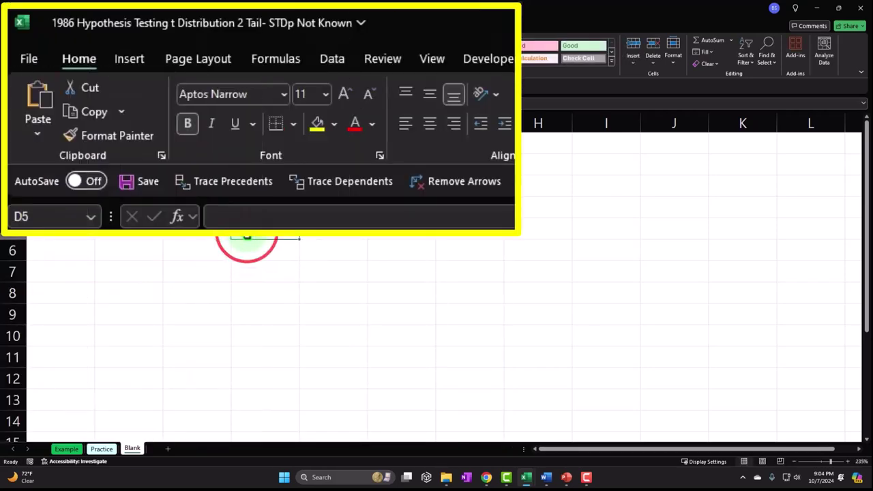
pyautogui.click(387, 59)
pyautogui.click(20, 51)
pyautogui.click(406, 298)
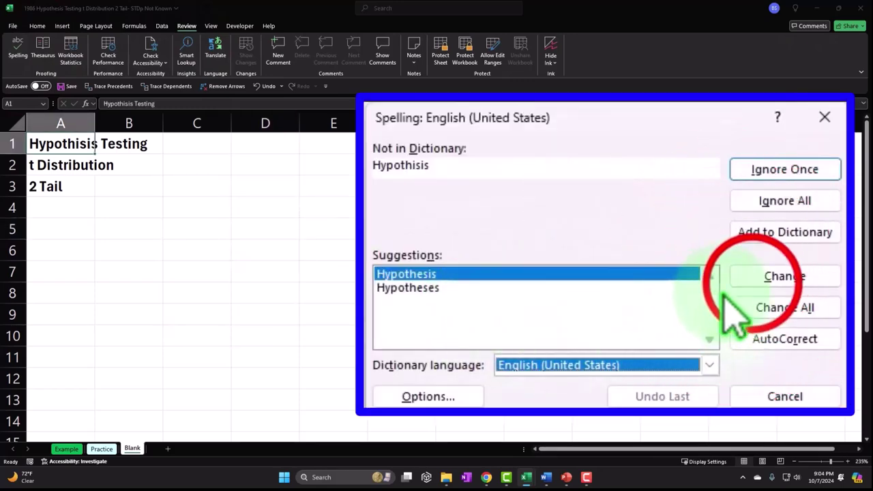
pyautogui.click(645, 263)
pyautogui.click(445, 259)
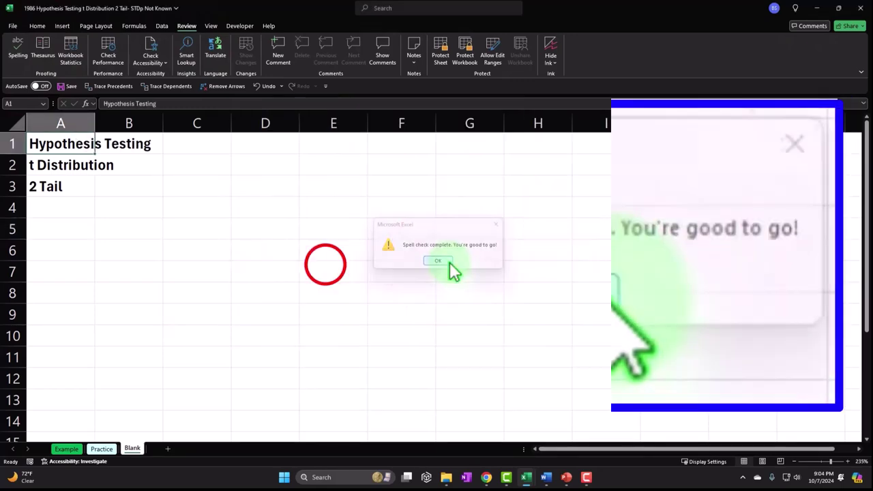
# Widen column A so the "Hypothesis Testing" heading fits inside it
pyautogui.moveTo(164, 300); pyautogui.dragTo(249, 358)
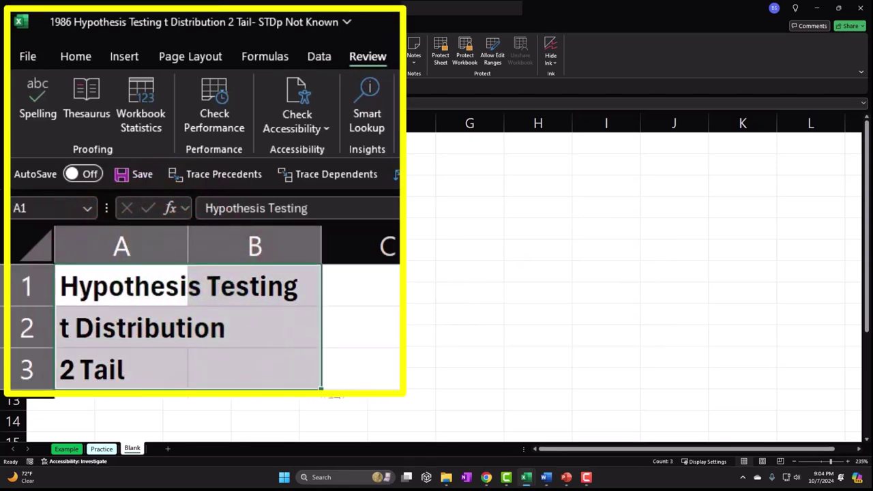
pyautogui.click(232, 311)
pyautogui.moveTo(300, 255); pyautogui.dragTo(312, 253)
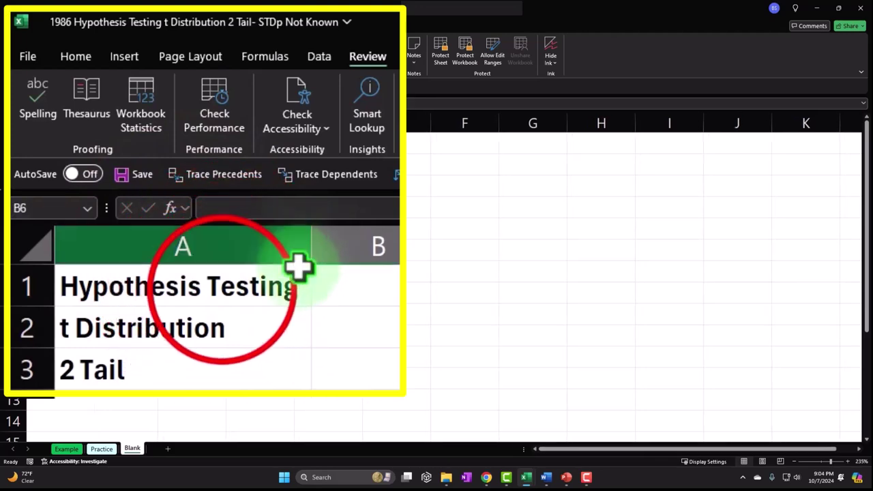
# Give the heading cells A1:A3 a black fill and white font color
pyautogui.moveTo(221, 286); pyautogui.dragTo(223, 365)
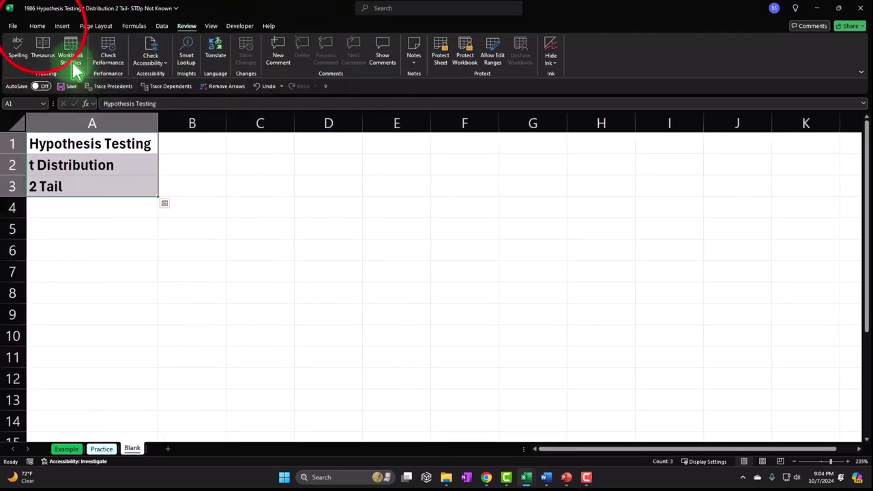
pyautogui.click(75, 56)
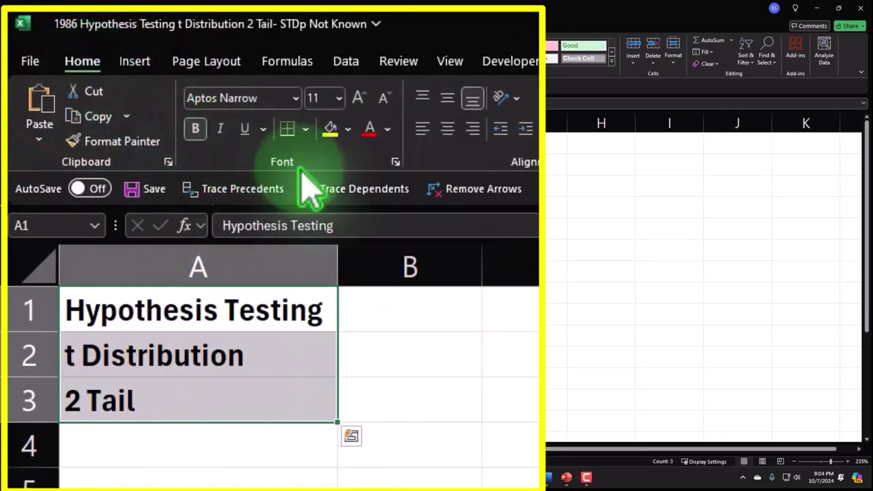
pyautogui.click(348, 130)
pyautogui.click(344, 221)
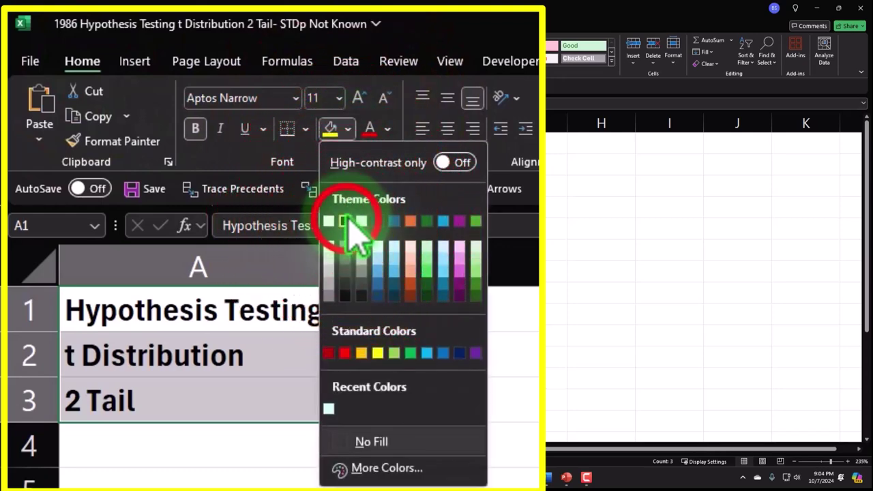
pyautogui.click(388, 130)
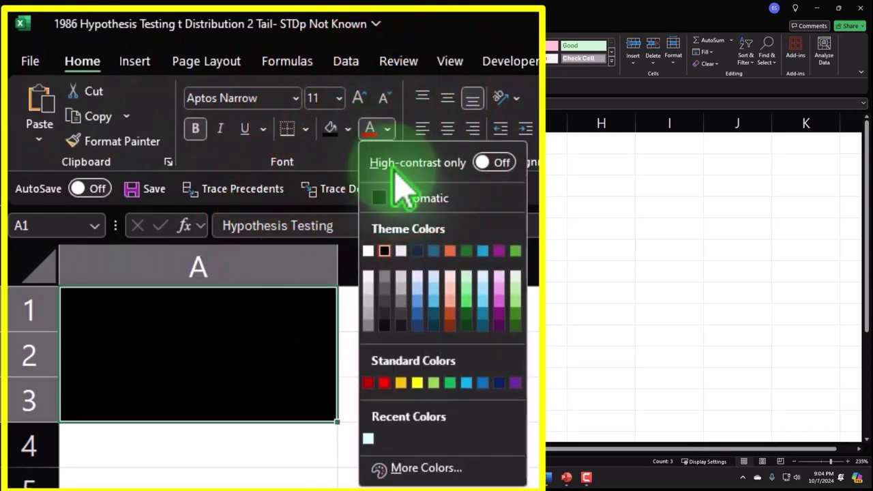
pyautogui.click(369, 251)
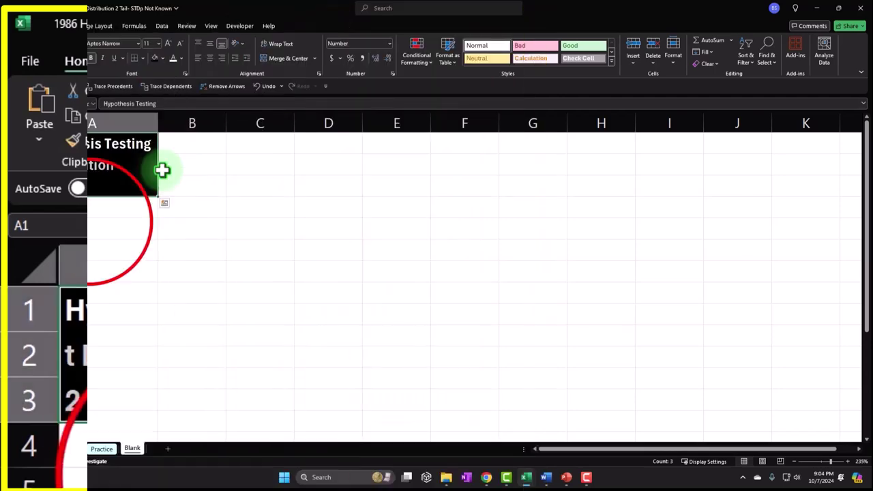
# Enter the label "Production hours" in A5 with the value 9,500 in B5
pyautogui.click(88, 222)
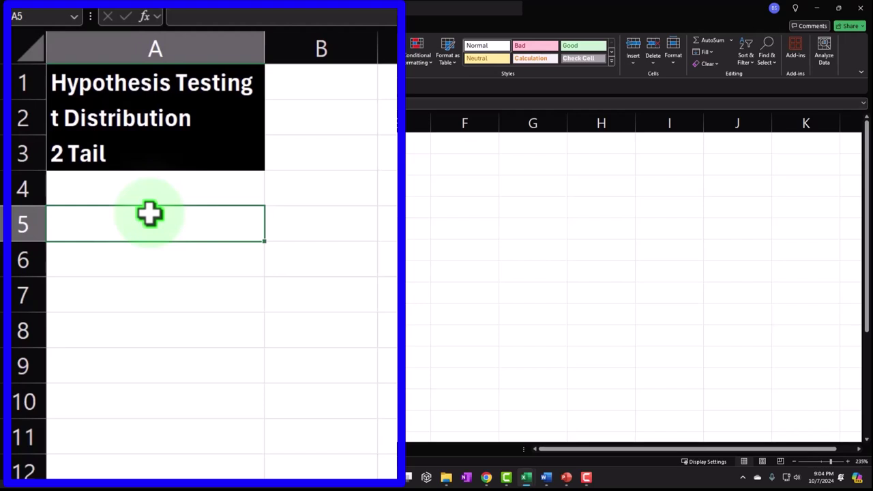
pyautogui.write('Prto')
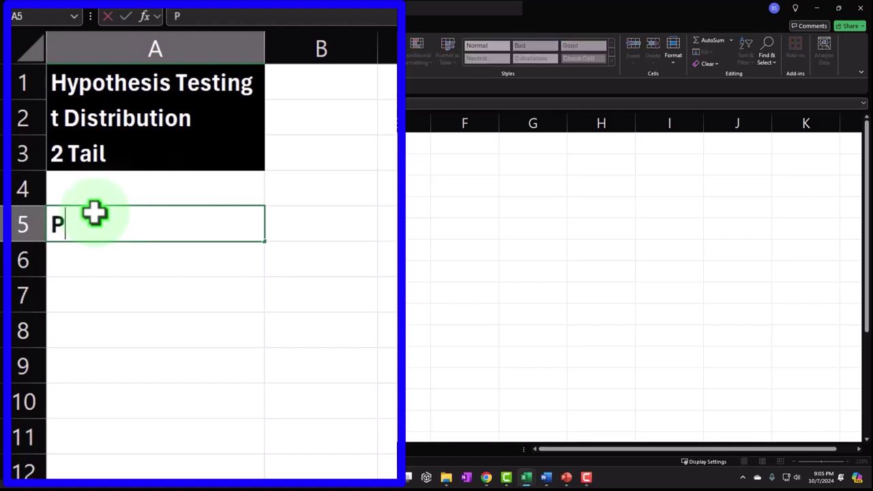
pyautogui.press('BackSpace')
pyautogui.press('BackSpace')
pyautogui.press('BackSpace')
pyautogui.write('Production hour')
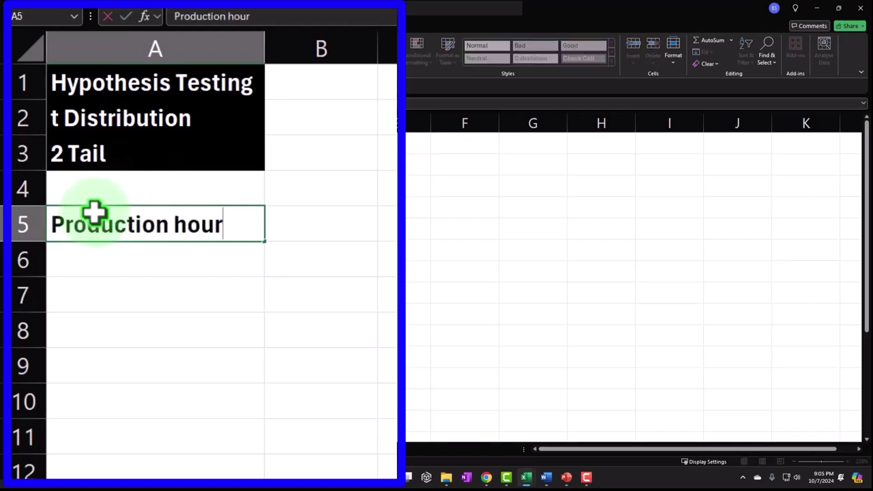
pyautogui.write('s')
pyautogui.press('Tab')
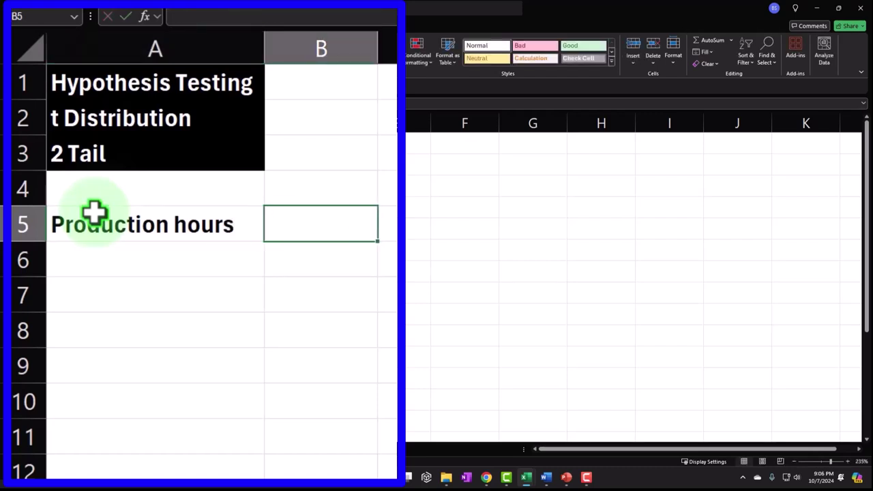
pyautogui.write('9,500')
pyautogui.press('Return')
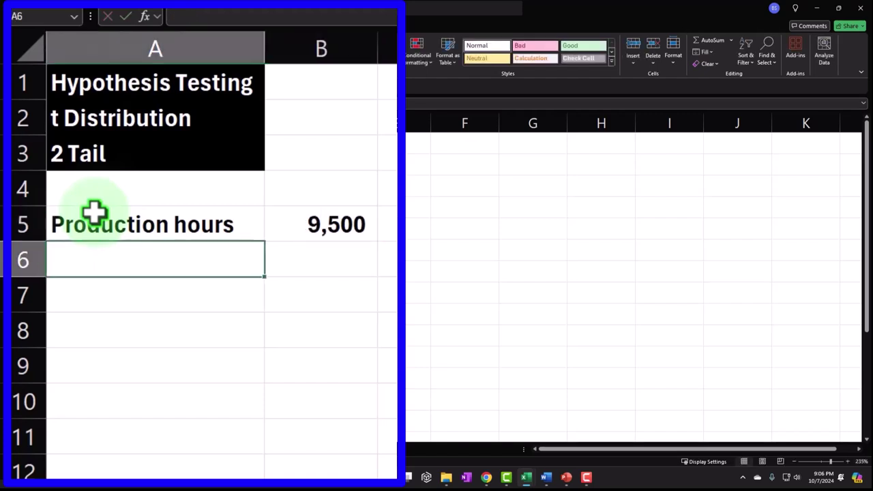
# Enter the label "STDp" in A6 with "Not Known" beside it in B6
pyautogui.write('STDp')
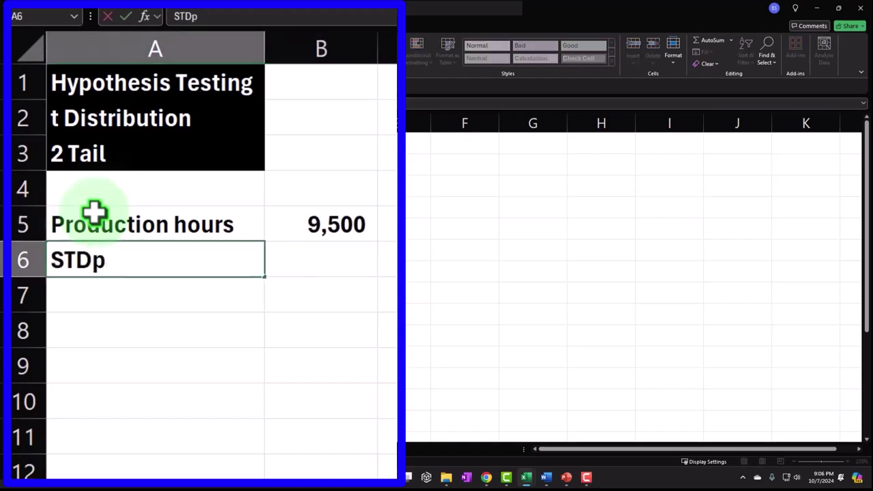
pyautogui.press('Tab')
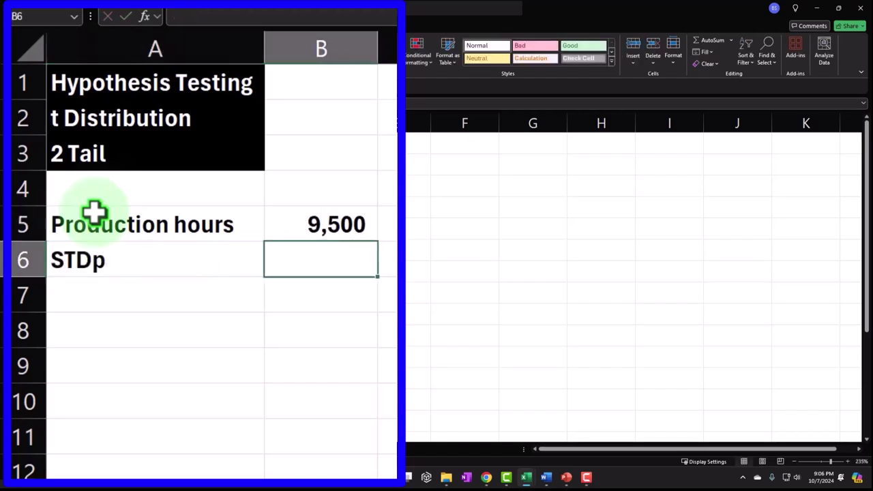
pyautogui.write('Not')
pyautogui.write(' Ne')
pyautogui.press('BackSpace')
pyautogui.press('BackSpace')
pyautogui.press('BackSpace')
pyautogui.write('N')
pyautogui.press('BackSpace')
pyautogui.write('Known')
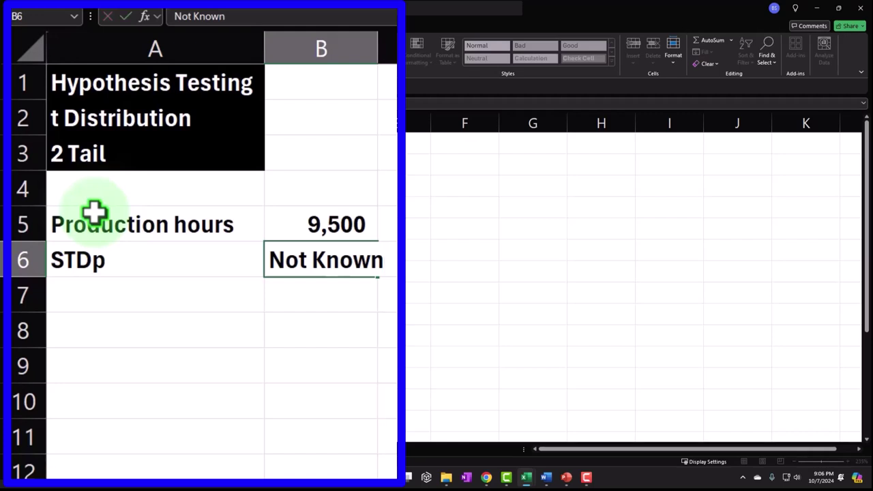
pyautogui.press('Return')
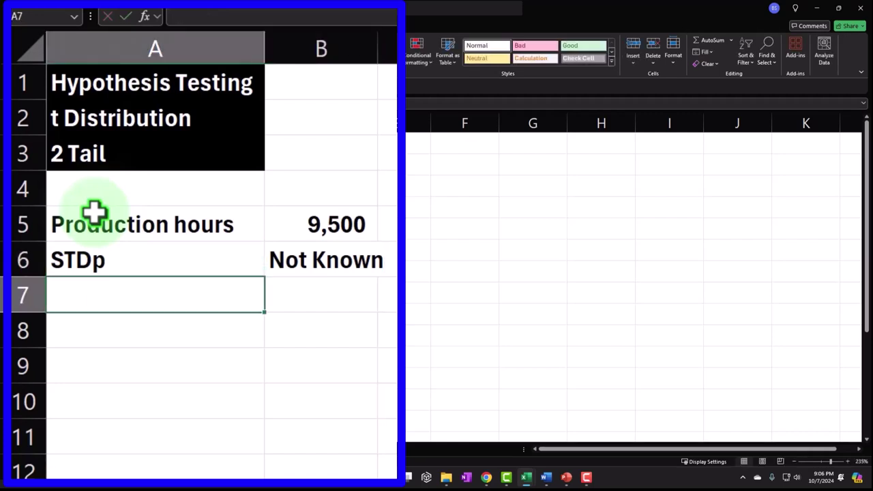
# Enter "Company" in A8 and the question "Are the hours correct" in A9
pyautogui.press('Return')
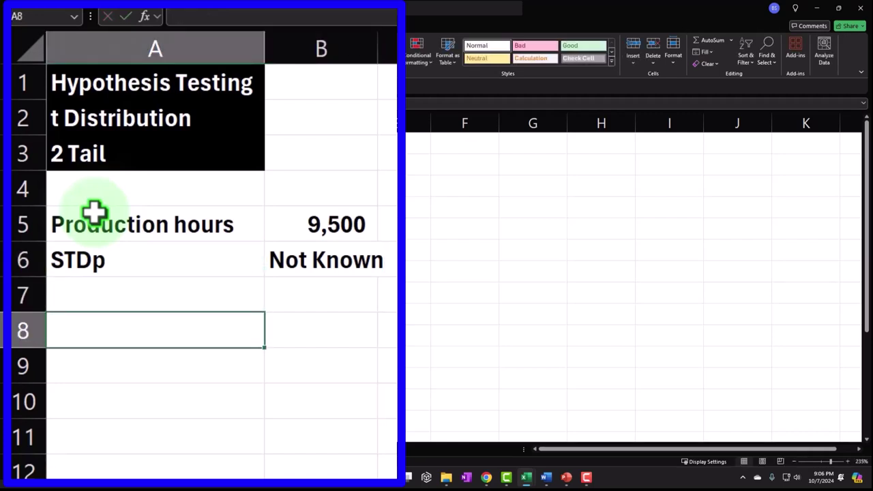
pyautogui.write('Company')
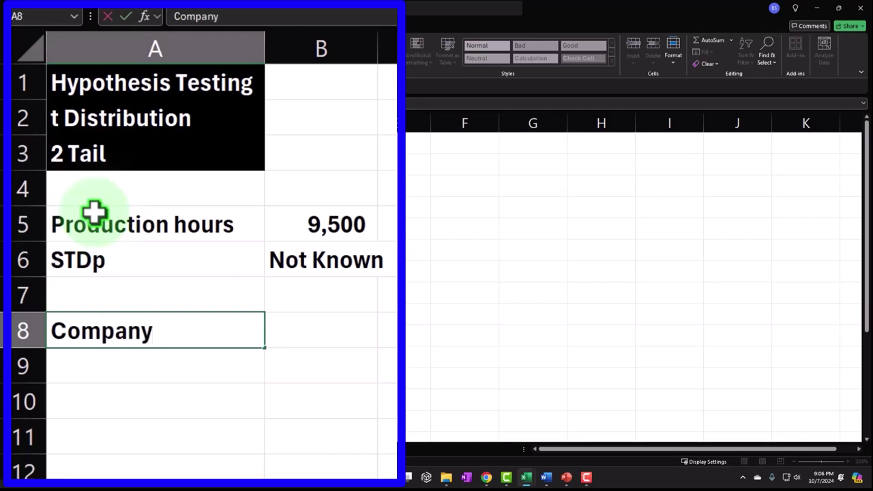
pyautogui.press('Return')
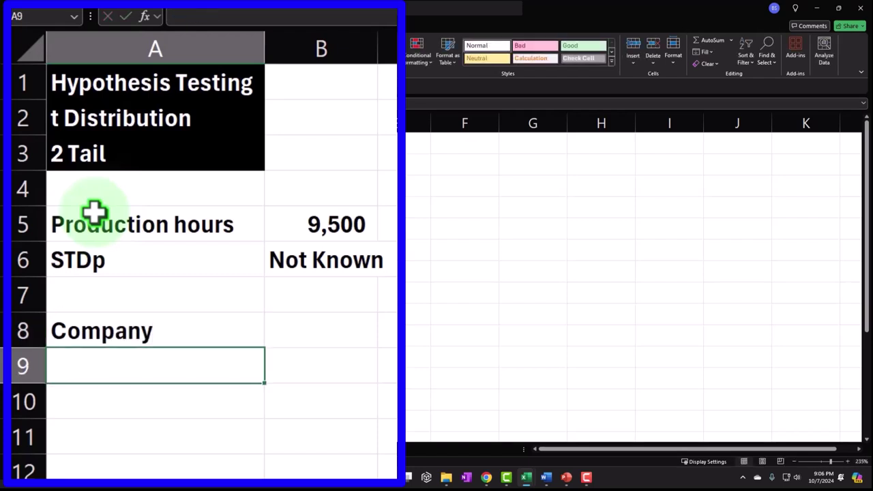
pyautogui.write('Is the')
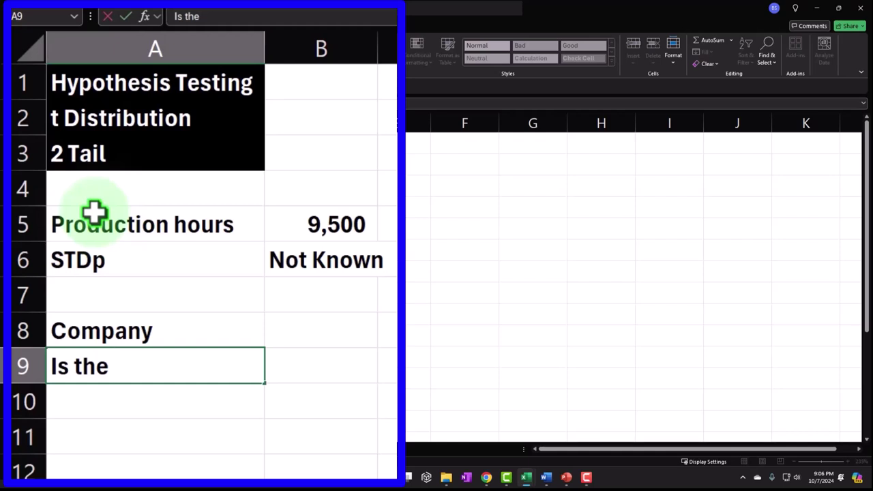
pyautogui.press('BackSpace')
pyautogui.press('BackSpace')
pyautogui.write('Are t')
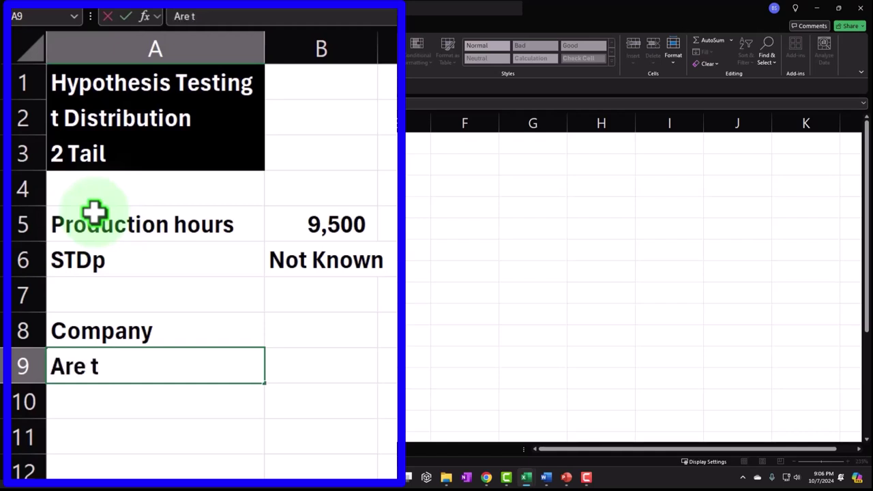
pyautogui.write('he hours correct')
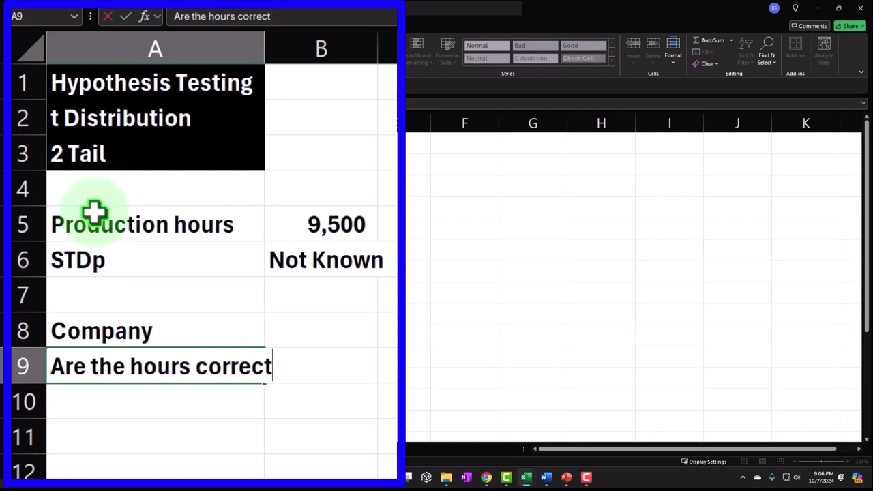
pyautogui.press('Return')
# Complete the entry in A9 and move to cell A11
pyautogui.press('Return')
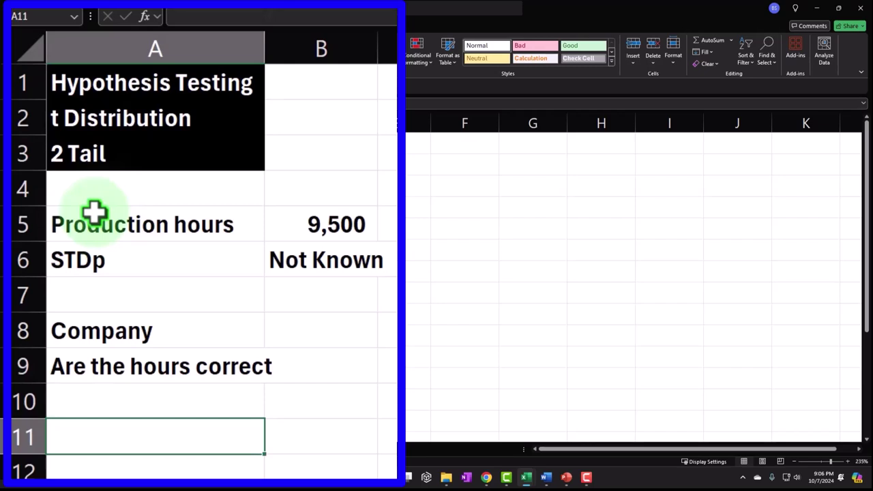
pyautogui.write('Ha')
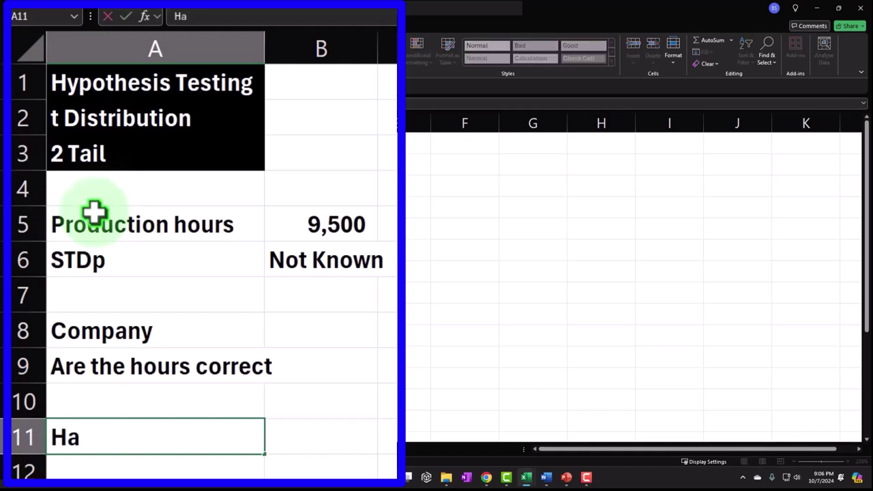
pyautogui.write(' Althernative')
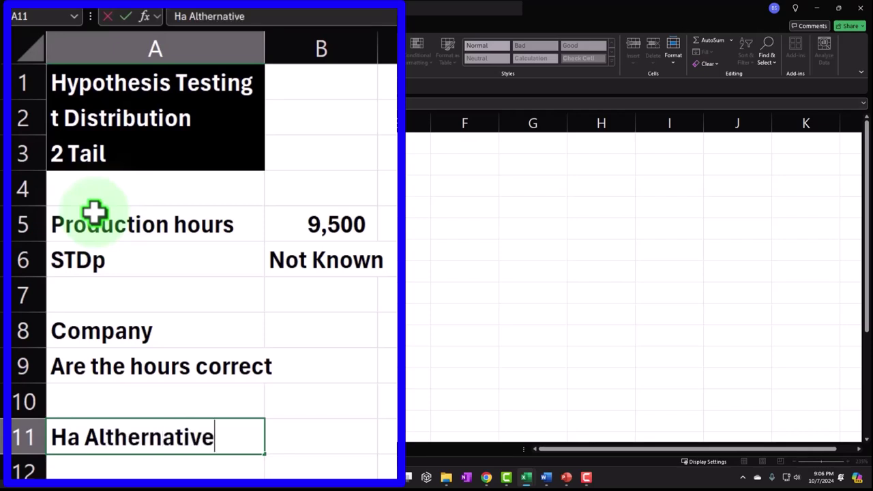
pyautogui.press('BackSpace')
pyautogui.press('BackSpace')
pyautogui.press('BackSpace')
pyautogui.press('BackSpace')
pyautogui.press('BackSpace')
pyautogui.press('BackSpace')
pyautogui.press('BackSpace')
pyautogui.press('BackSpace')
pyautogui.press('BackSpace')
pyautogui.press('BackSpace')
pyautogui.press('BackSpace')
pyautogui.press('BackSpace')
pyautogui.press('BackSpace')
pyautogui.press('BackSpace')
pyautogui.press('BackSpace')
# Enter the label "H0 Null Hypothisis" in A11
pyautogui.write('H0')
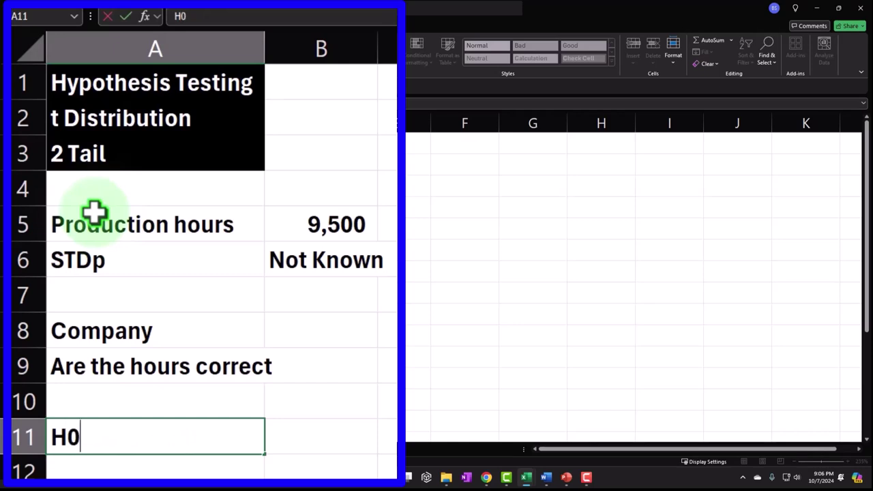
pyautogui.write(' Hy')
pyautogui.press('BackSpace')
pyautogui.write('Null Hy')
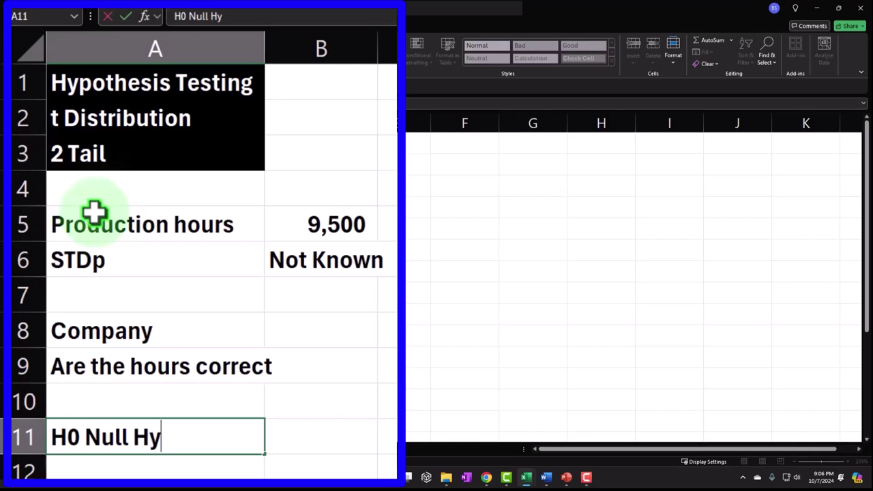
pyautogui.write('pothisis')
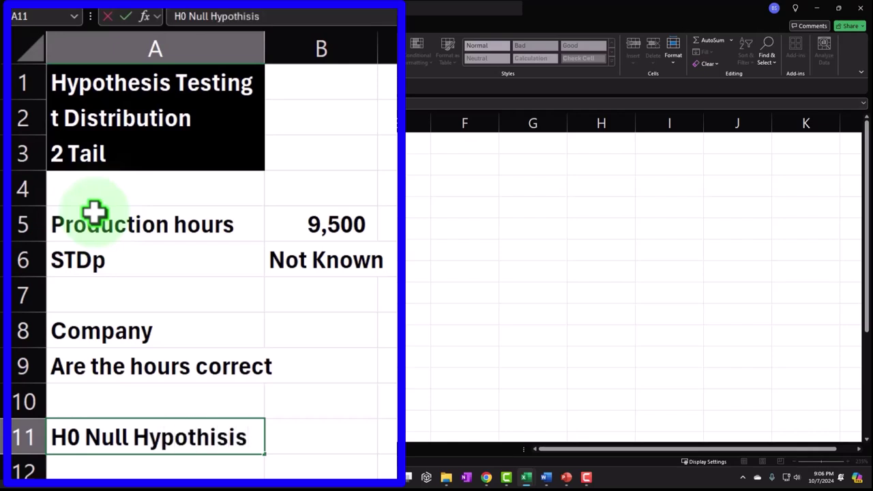
# Format the 0 of "H0" in A11 as a subscript
pyautogui.moveTo(71, 438); pyautogui.dragTo(82, 437)
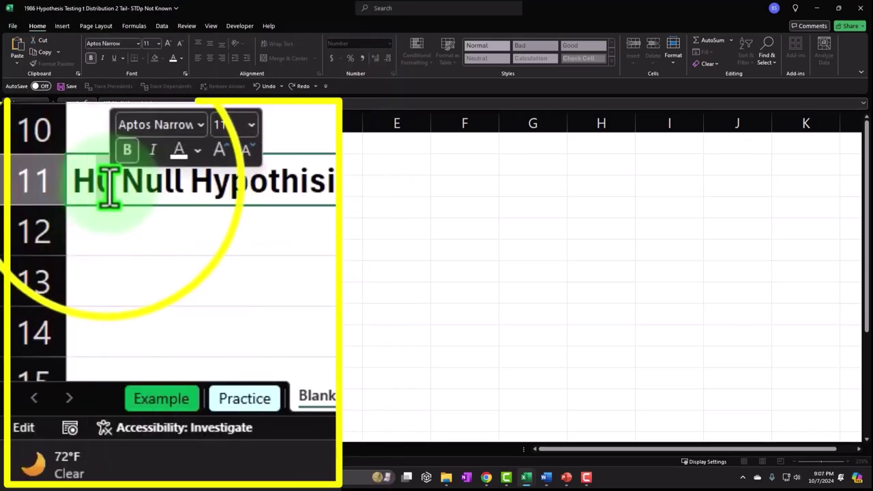
pyautogui.rightClick(109, 186)
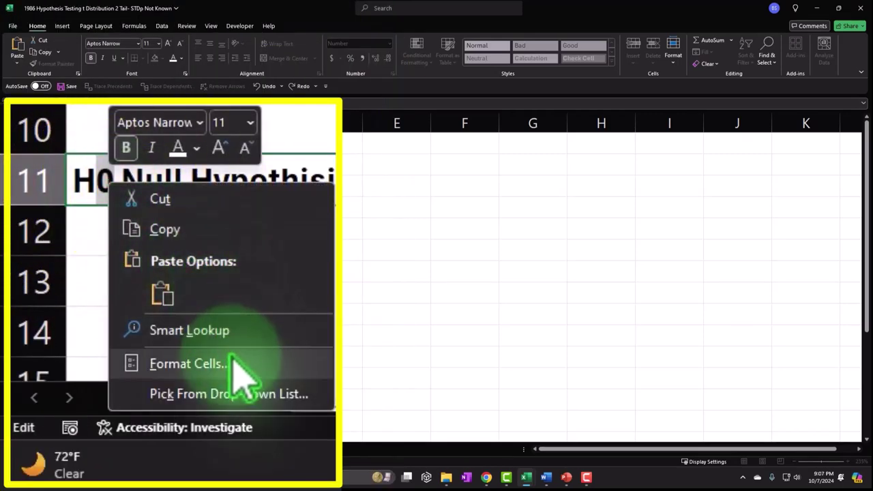
pyautogui.click(204, 363)
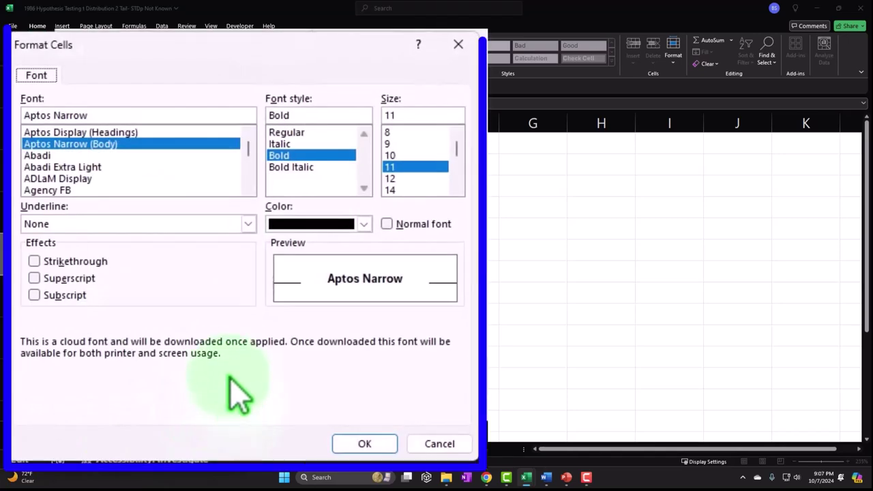
pyautogui.click(74, 295)
pyautogui.click(362, 443)
pyautogui.press('Return')
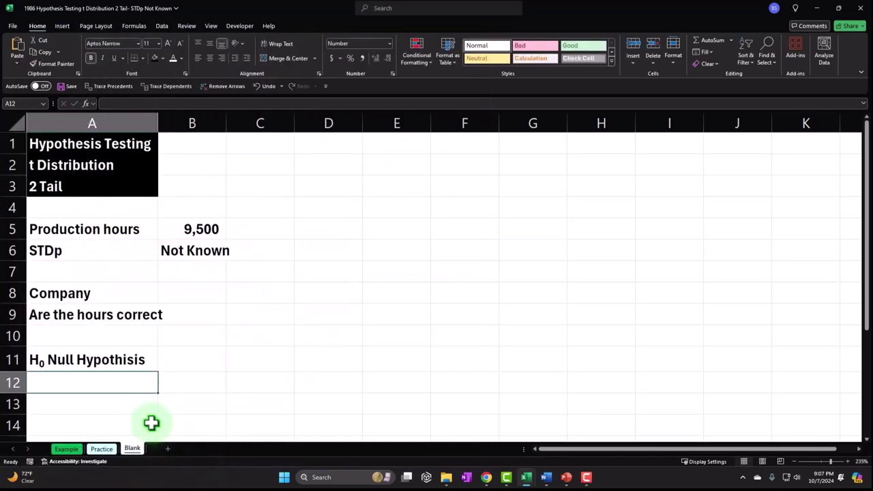
# Give the header ranges A11:B11 and A8:B8 a black fill and white font color
pyautogui.moveTo(114, 364); pyautogui.dragTo(164, 365)
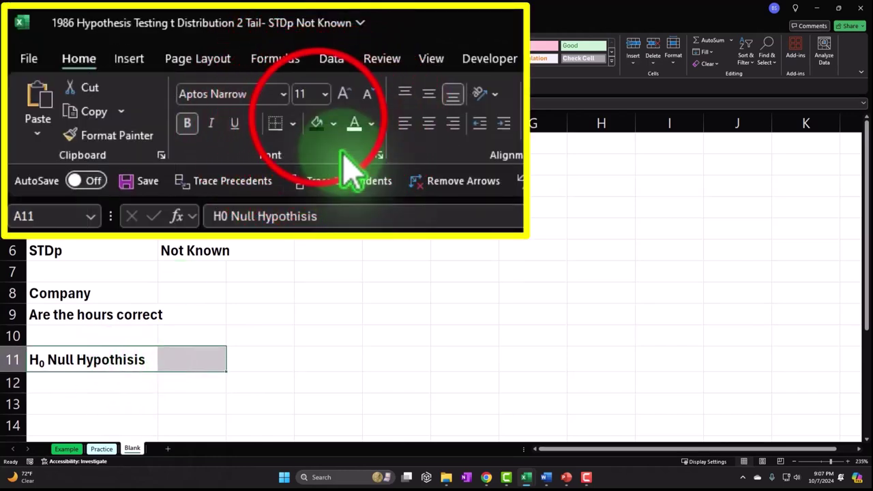
pyautogui.click(318, 121)
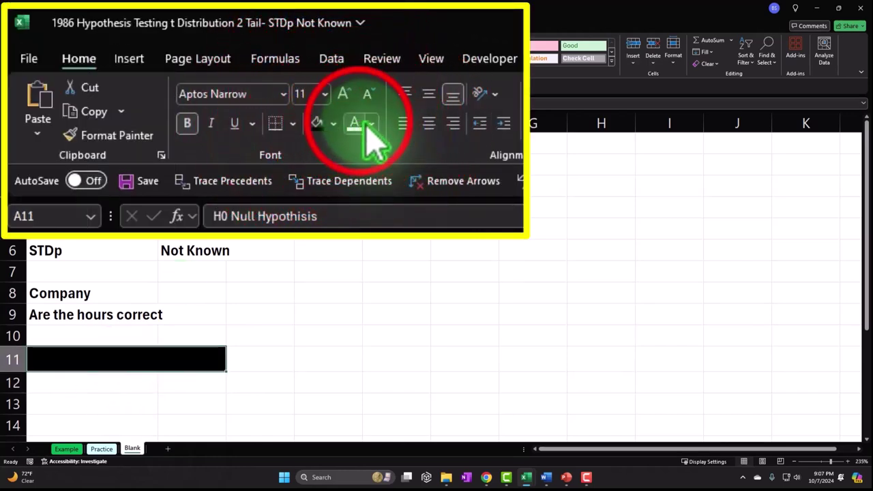
pyautogui.click(123, 292)
pyautogui.moveTo(154, 294); pyautogui.dragTo(167, 293)
pyautogui.click(318, 123)
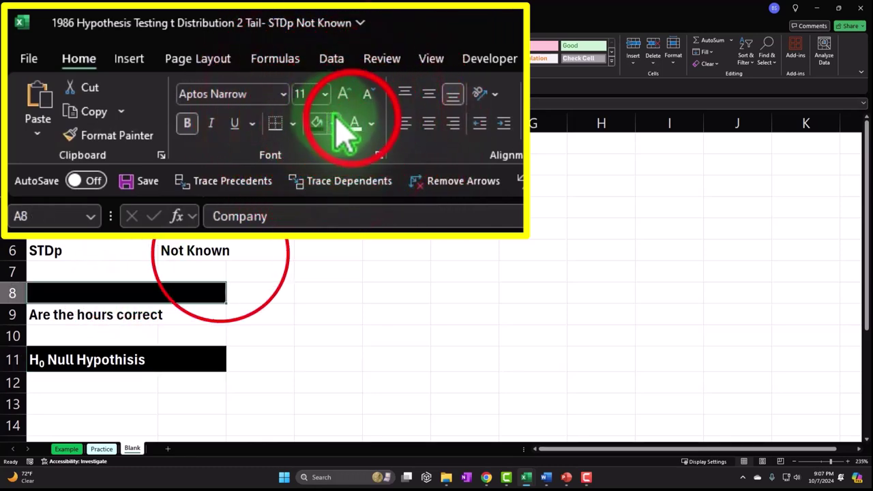
pyautogui.click(355, 124)
pyautogui.click(220, 253)
# Enter "Assume hours are correct" in A12 and the label "Ha Althernative Hypothiss" in A14
pyautogui.click(93, 382)
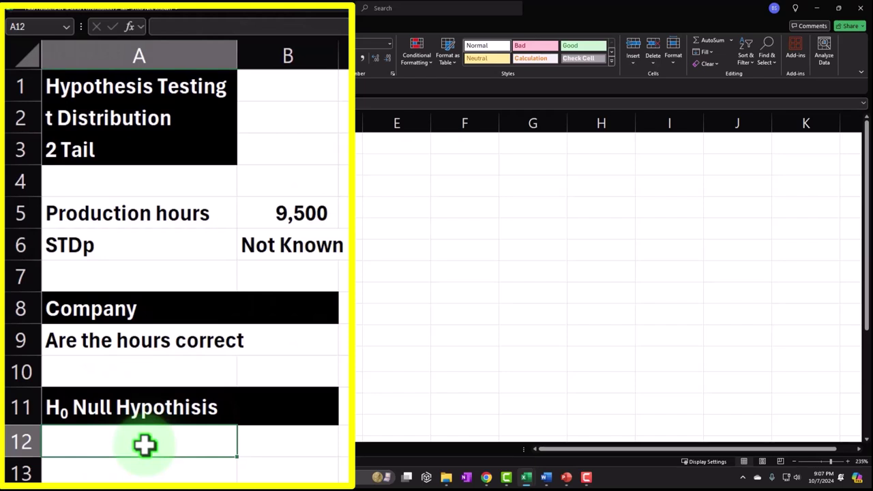
pyautogui.write('Uss')
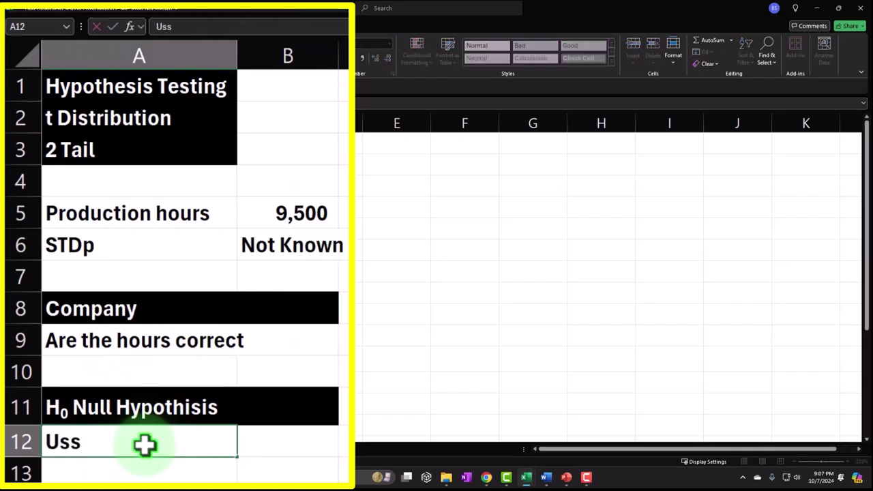
pyautogui.write('um')
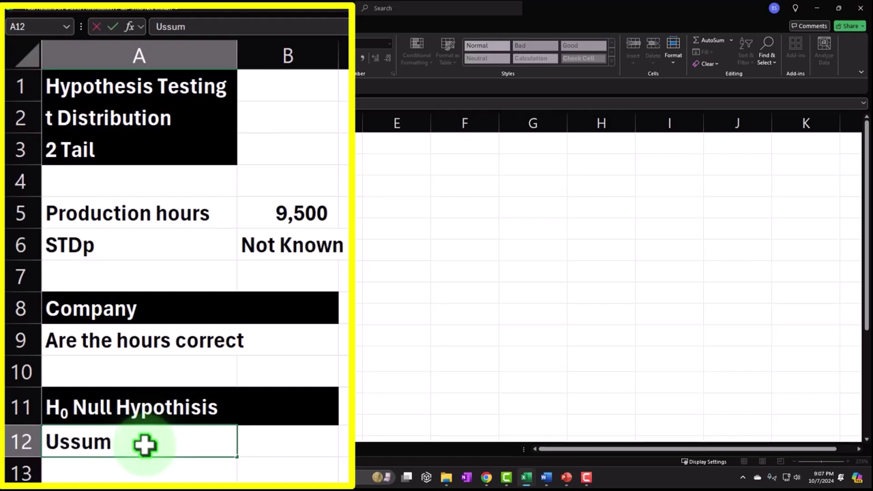
pyautogui.press('BackSpace')
pyautogui.press('BackSpace')
pyautogui.press('BackSpace')
pyautogui.press('BackSpace')
pyautogui.press('BackSpace')
pyautogui.write('Assume ')
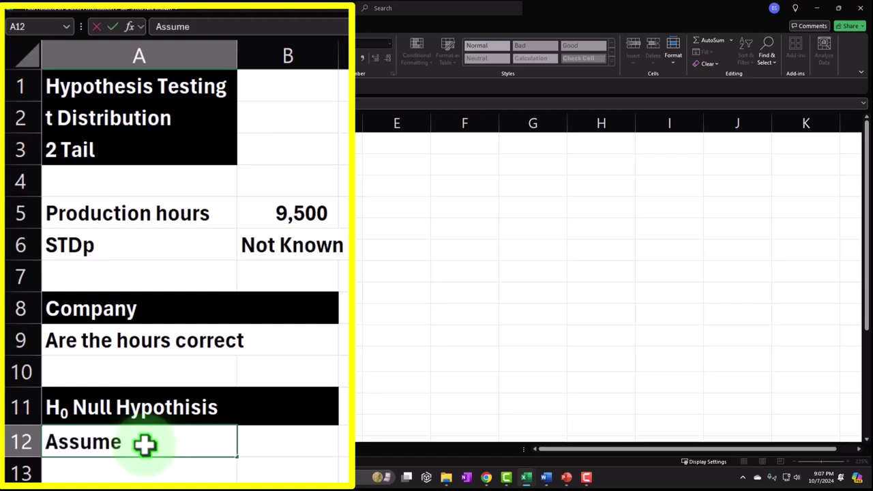
pyautogui.write('hours are ')
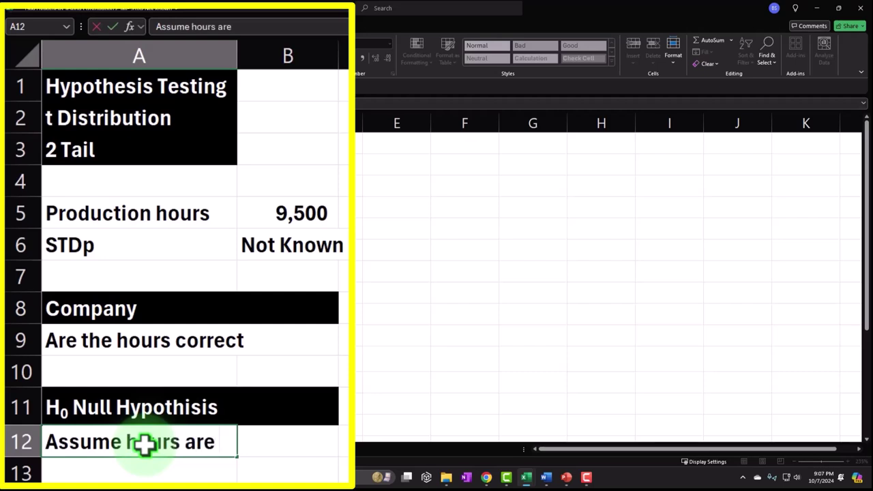
pyautogui.write('corrctct')
pyautogui.press('Return')
pyautogui.press('Return')
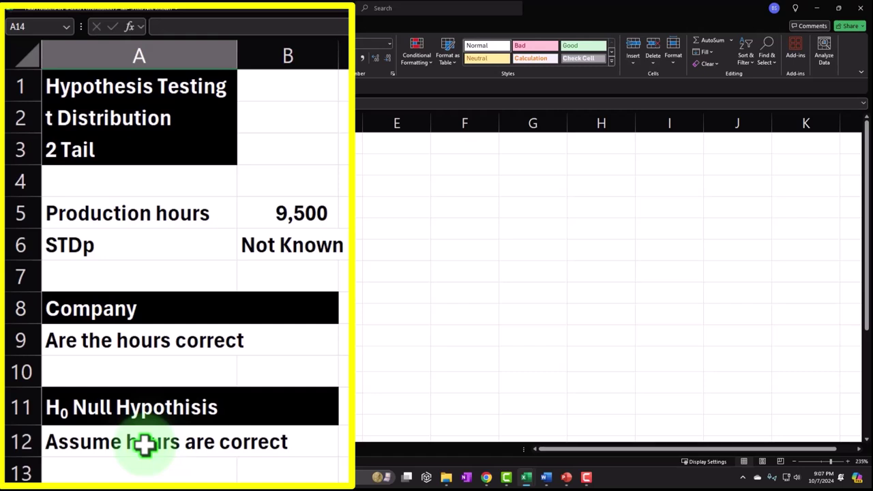
pyautogui.write('Ha Althernative Hy')
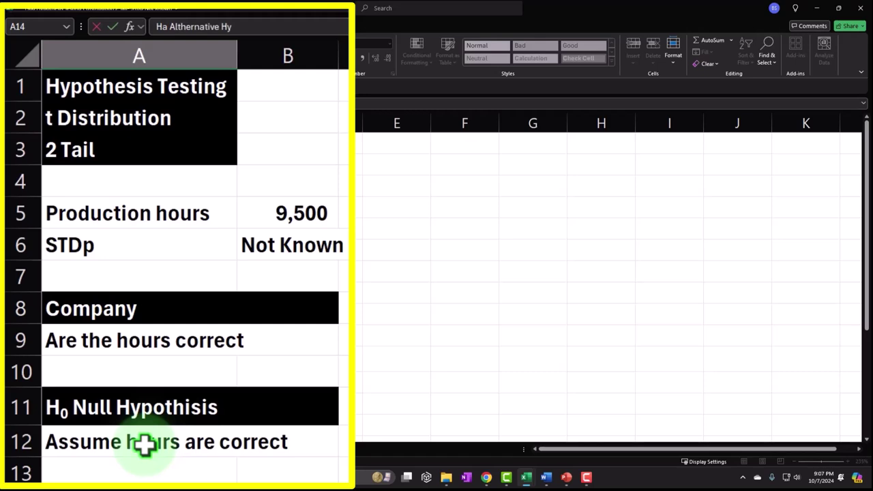
pyautogui.press('Return')
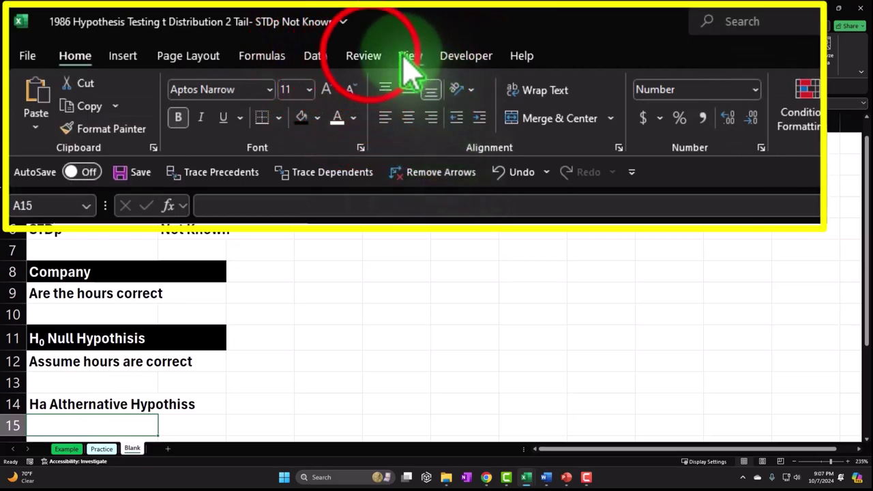
# Spell-check the sheet, ignoring "STDp" and correcting A11 to "Hypothesis" and A14 to "Alternative Hypotheses"
pyautogui.click(181, 28)
pyautogui.click(17, 51)
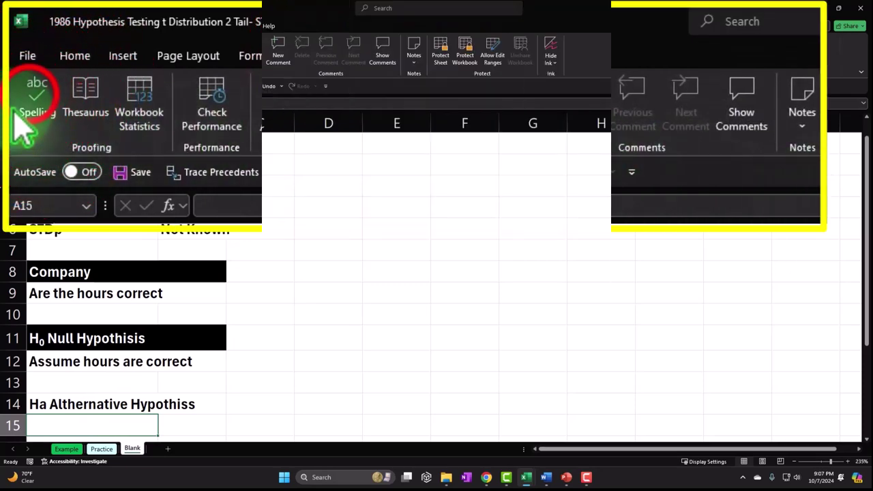
pyautogui.click(516, 290)
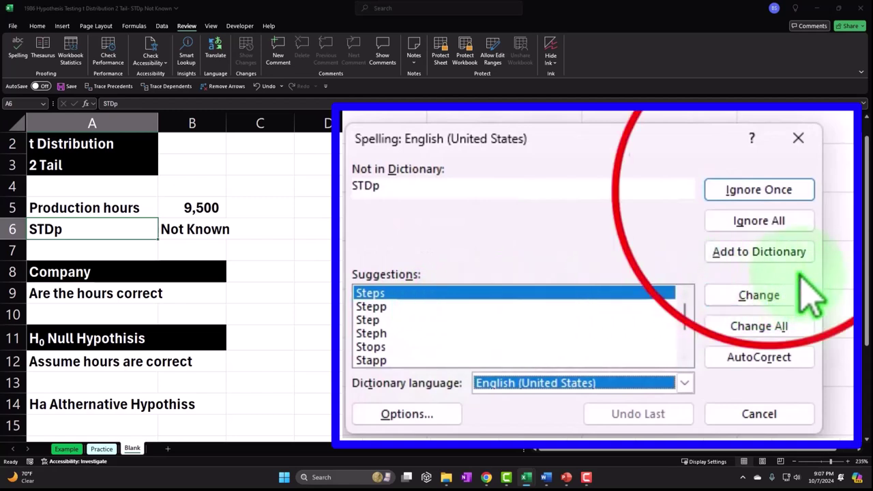
pyautogui.click(769, 192)
pyautogui.click(778, 293)
pyautogui.click(778, 295)
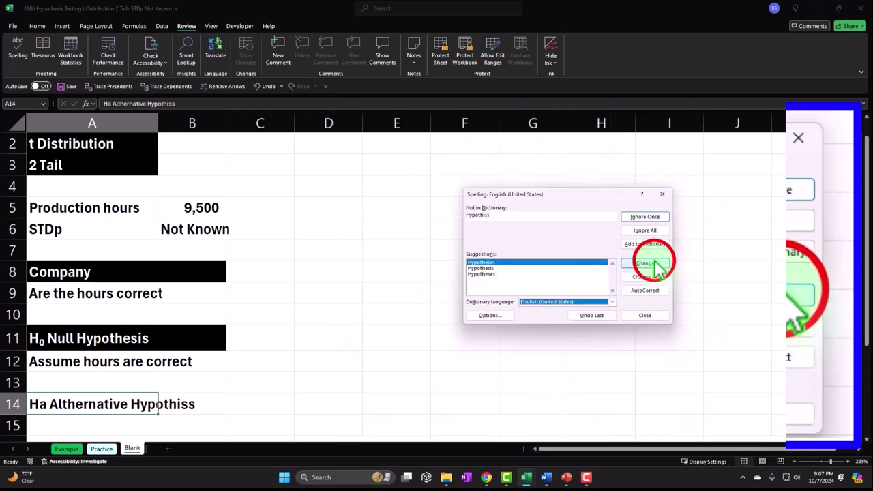
pyautogui.click(656, 267)
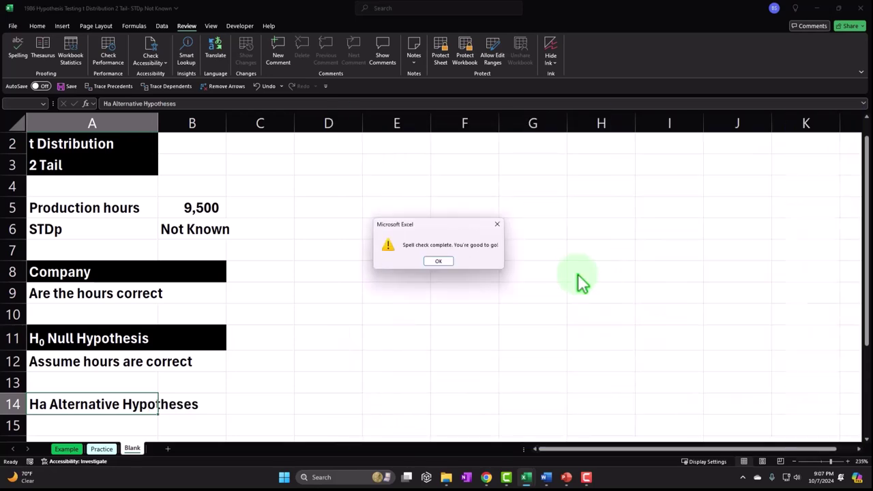
pyautogui.click(504, 291)
# Format the a of "Ha" in the A14 label as a subscript
pyautogui.click(337, 385)
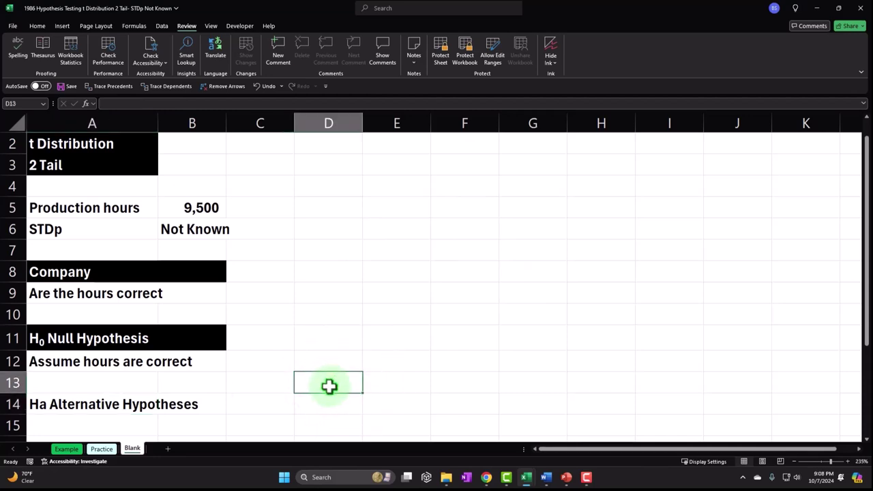
pyautogui.press('Down')
pyautogui.press('Left')
pyautogui.press('Left')
pyautogui.press('Left')
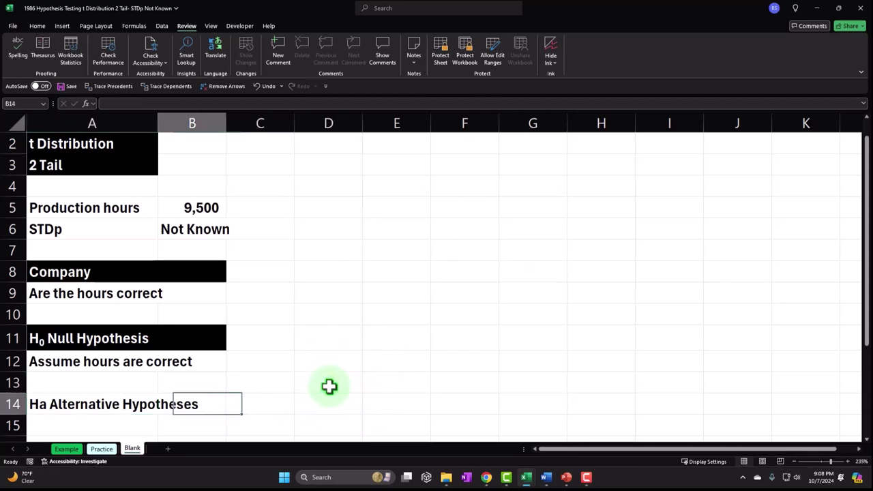
pyautogui.press('Down')
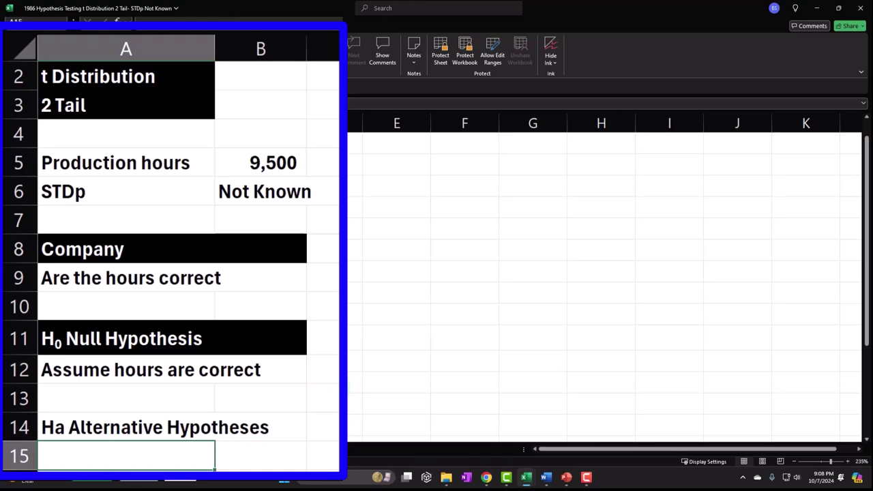
pyautogui.doubleClick(59, 343)
pyautogui.moveTo(55, 343); pyautogui.dragTo(65, 343)
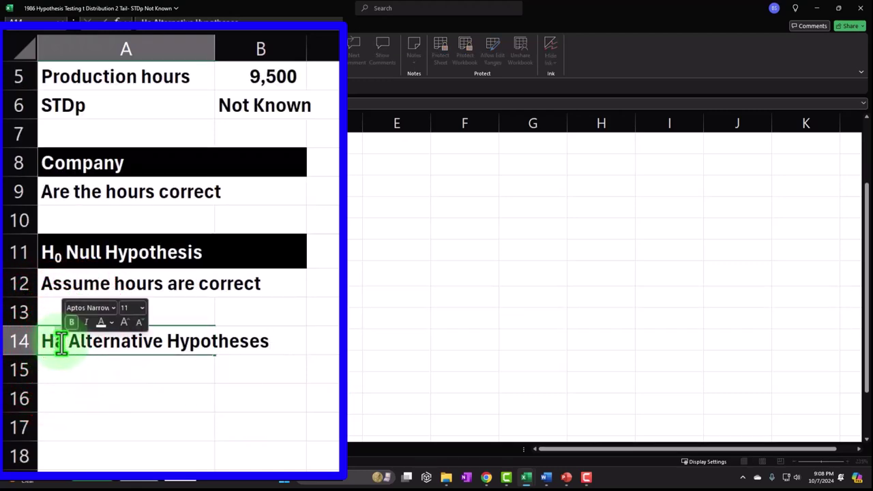
pyautogui.rightClick(102, 137)
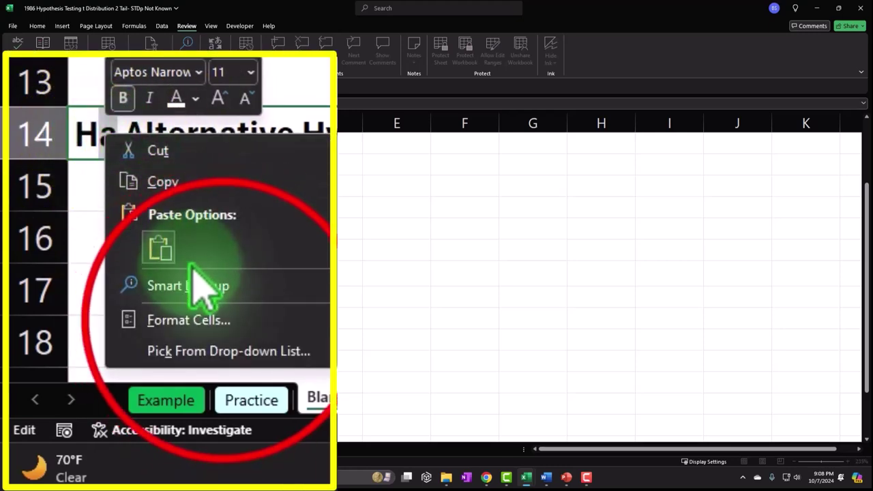
pyautogui.click(225, 321)
pyautogui.click(80, 292)
pyautogui.click(374, 449)
pyautogui.click(120, 382)
# Enter "Conclusion if the null hypotheses" in A15 beneath the alternative hypotheses header
pyautogui.click(148, 411)
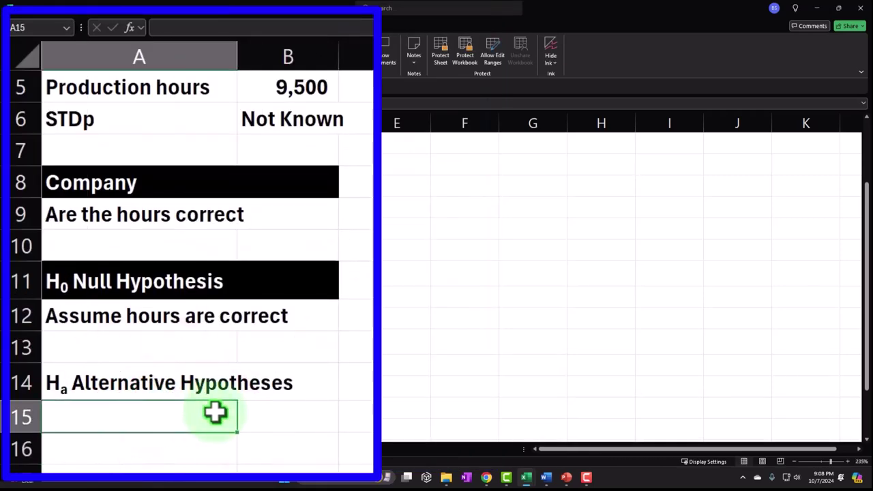
pyautogui.write('Conclu')
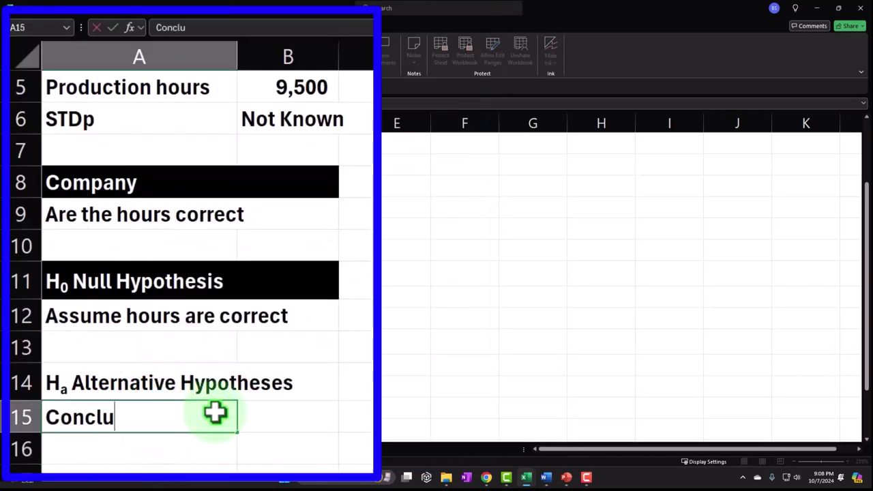
pyautogui.write('sion is ')
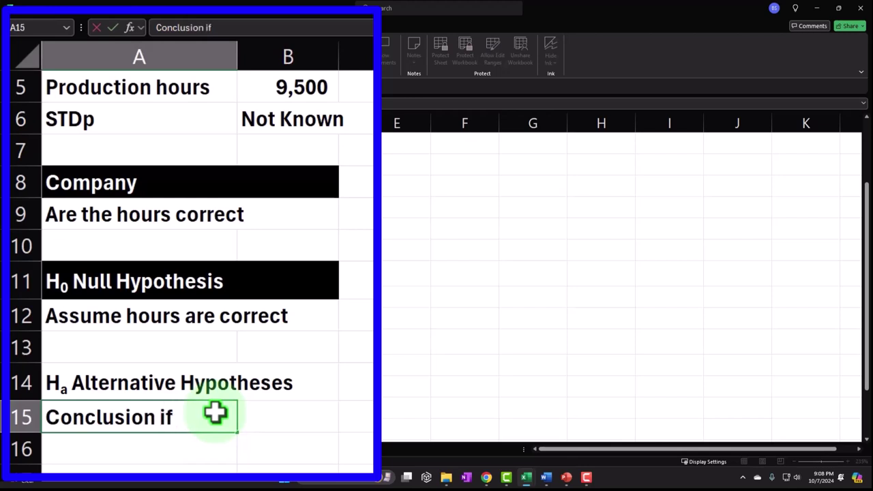
pyautogui.write('the null hypo')
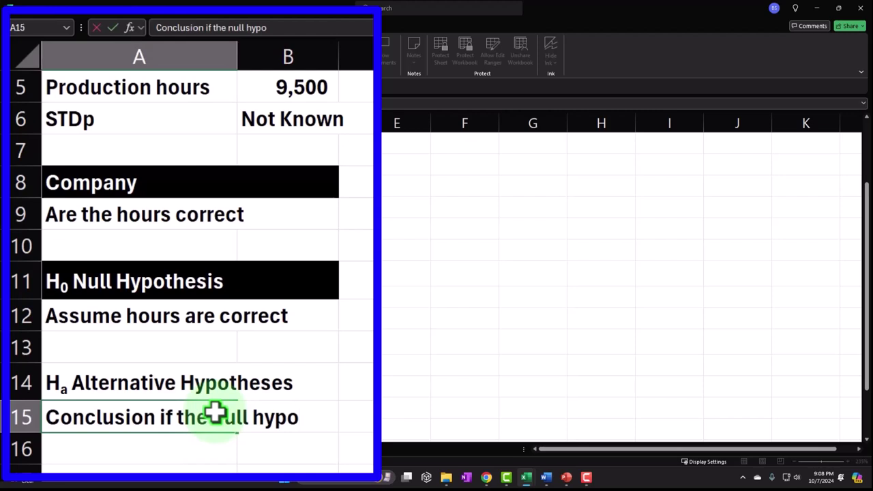
pyautogui.write('this')
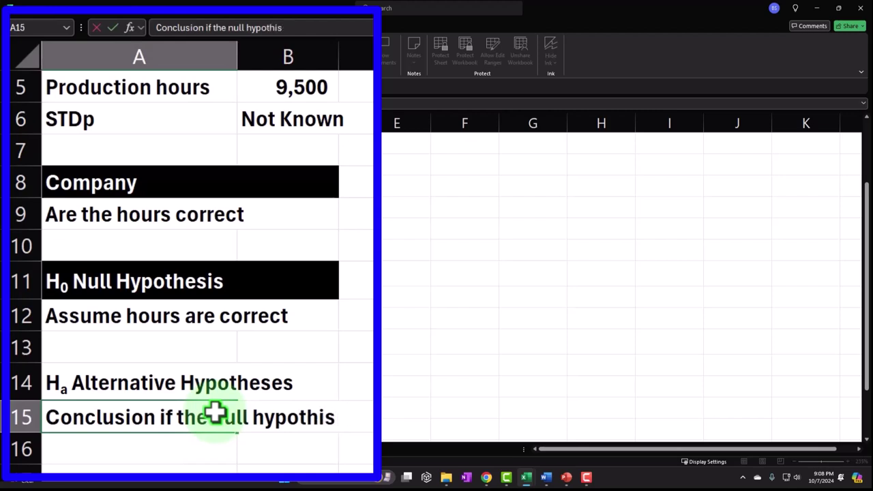
pyautogui.press('BackSpace')
pyautogui.press('BackSpace')
pyautogui.write('eses')
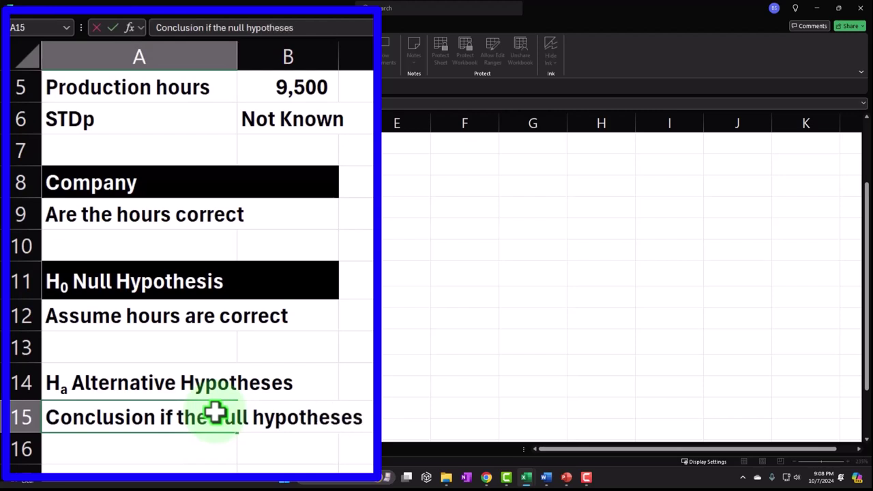
pyautogui.press('Return')
# Continue the conclusion in A16 with the text "is rejected. Hour are different"
pyautogui.write('is rejected')
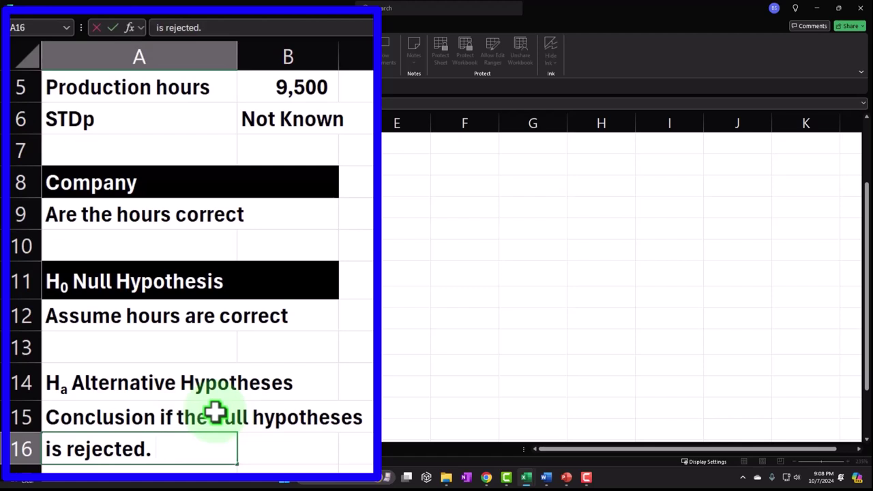
pyautogui.write('. Hour')
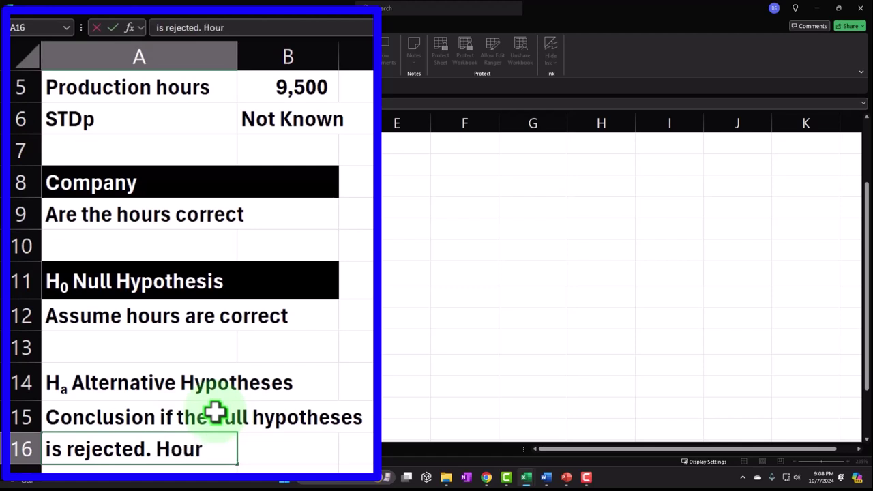
pyautogui.write(' are different')
pyautogui.press('Return')
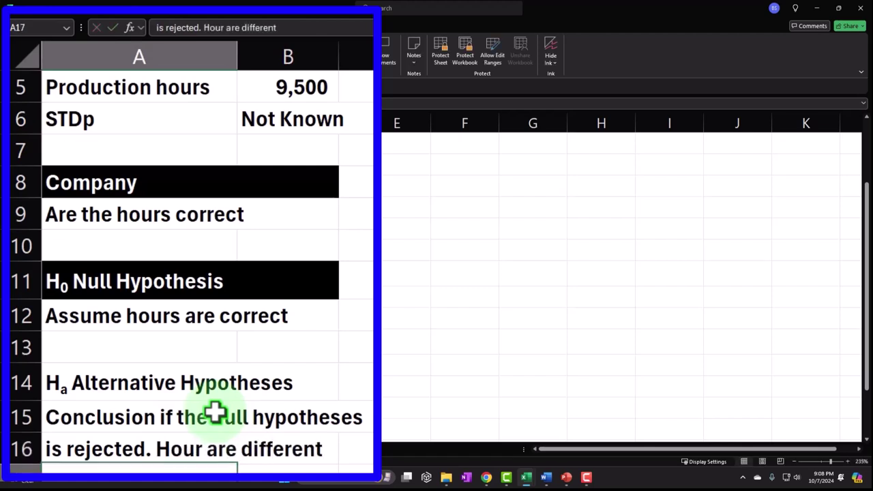
# Give the alternative hypotheses header range A14:B14 a black fill with white font
pyautogui.click(240, 382)
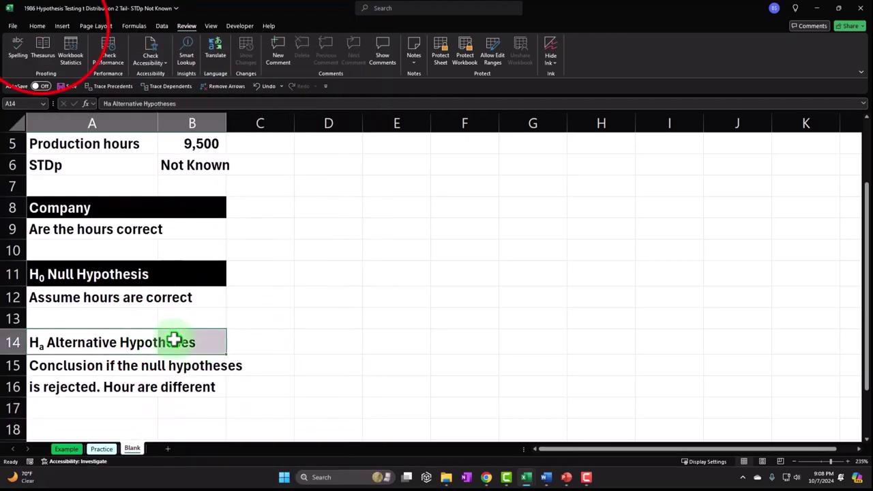
pyautogui.click(37, 25)
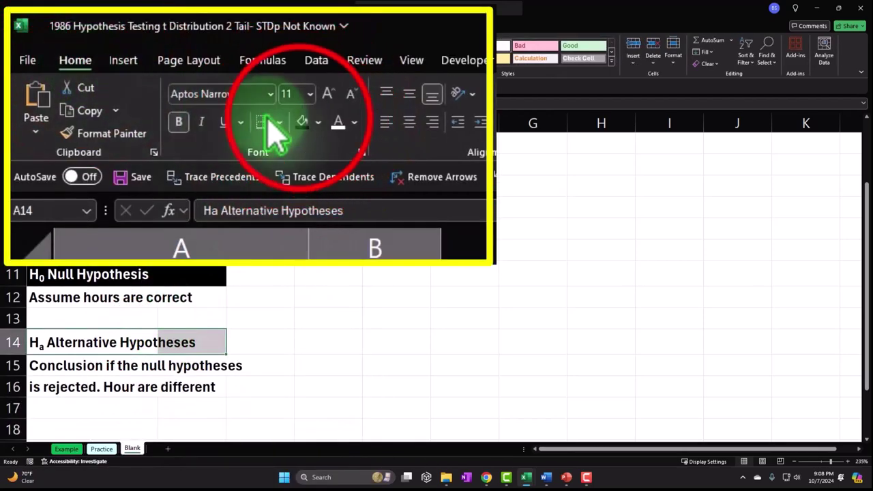
pyautogui.click(303, 123)
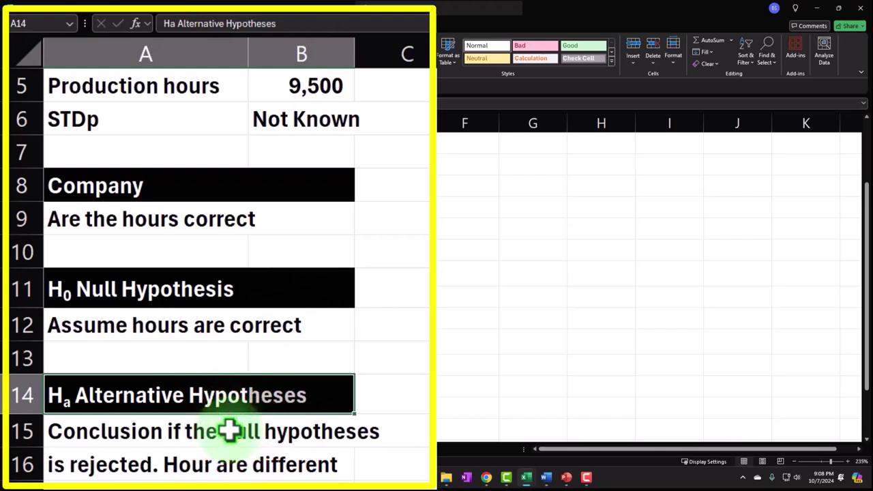
# Widen columns A and B so the conclusion text and "Not Known" fit inside them
pyautogui.moveTo(230, 430); pyautogui.dragTo(261, 460)
pyautogui.moveTo(247, 61); pyautogui.dragTo(284, 62)
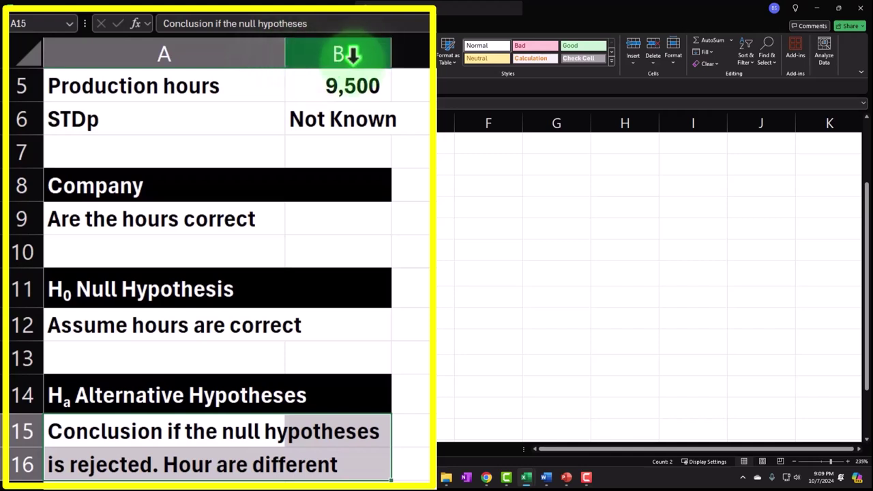
pyautogui.moveTo(391, 49); pyautogui.dragTo(399, 52)
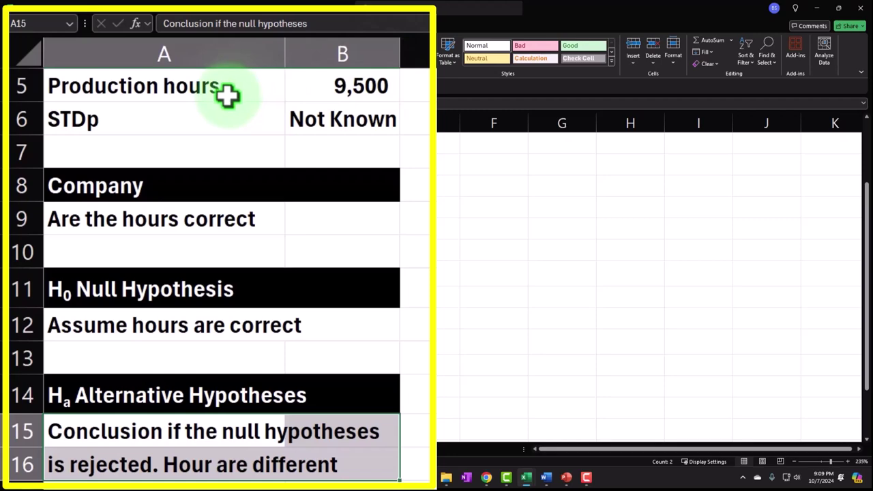
# Apply the standard Orange fill to A9:B9, A12:B12, A15:B16 and A5:B6
pyautogui.moveTo(207, 205); pyautogui.dragTo(301, 229)
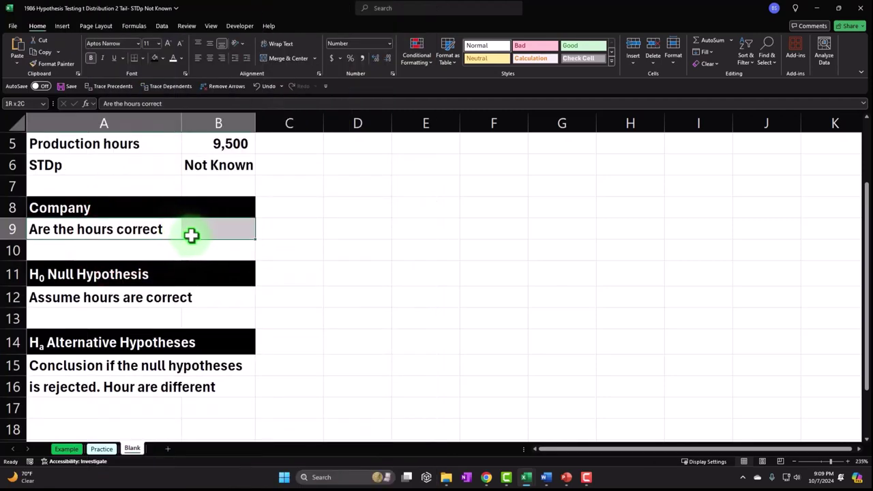
pyautogui.click(162, 58)
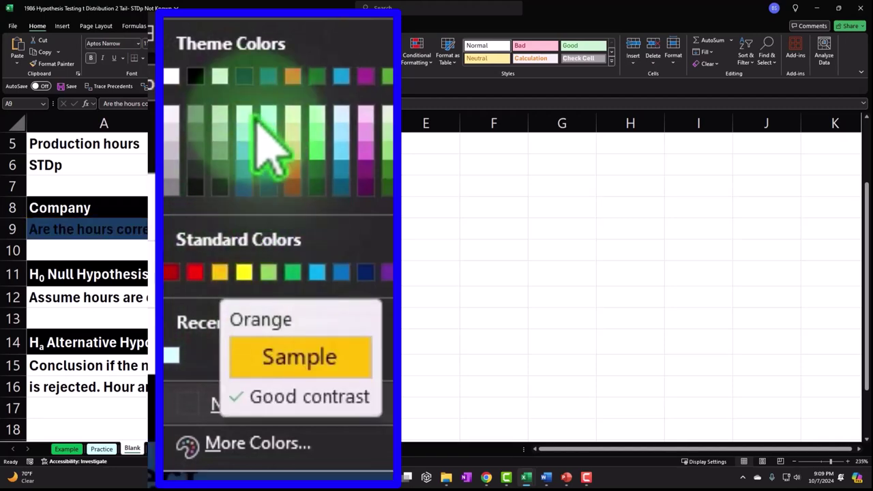
pyautogui.click(300, 77)
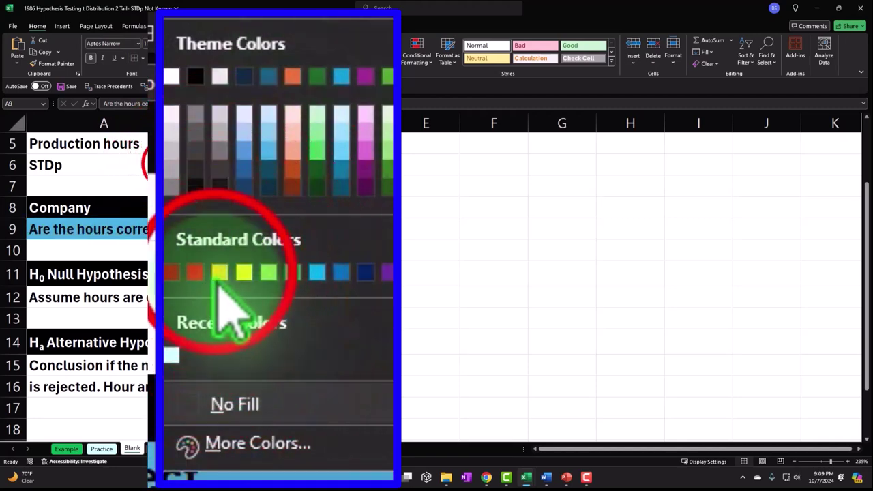
pyautogui.click(219, 276)
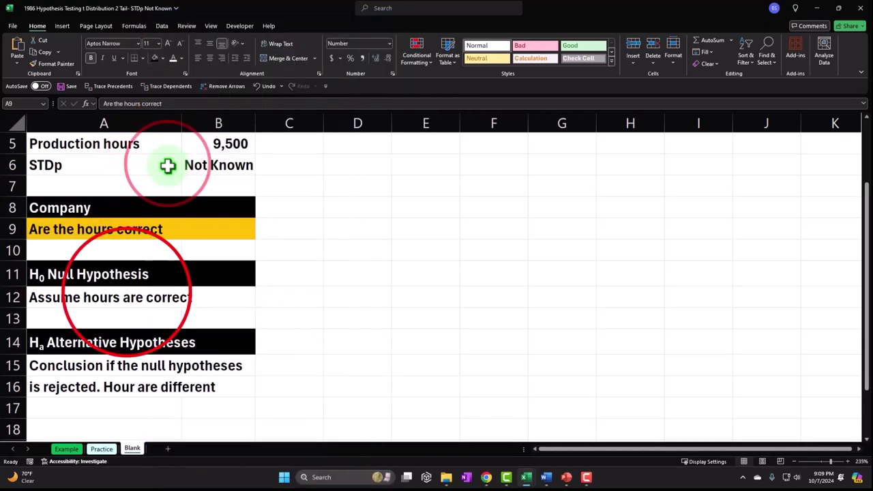
pyautogui.moveTo(127, 288); pyautogui.dragTo(200, 298)
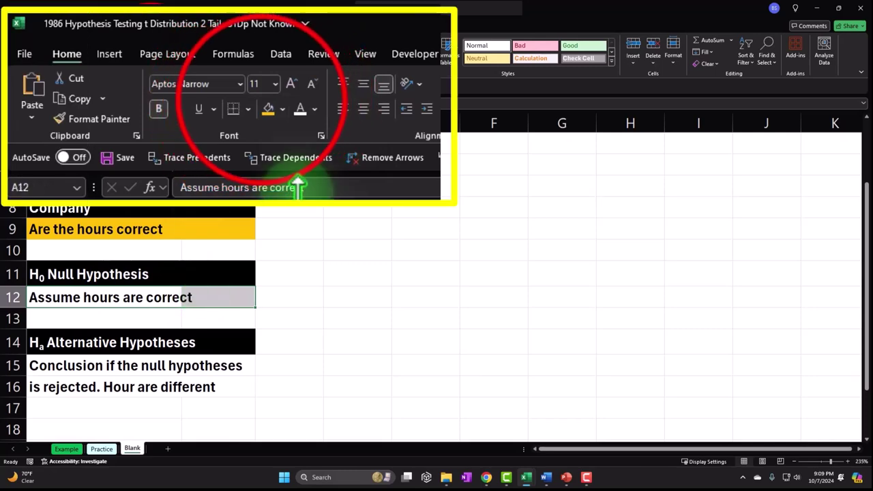
pyautogui.click(154, 58)
pyautogui.moveTo(106, 365); pyautogui.dragTo(209, 389)
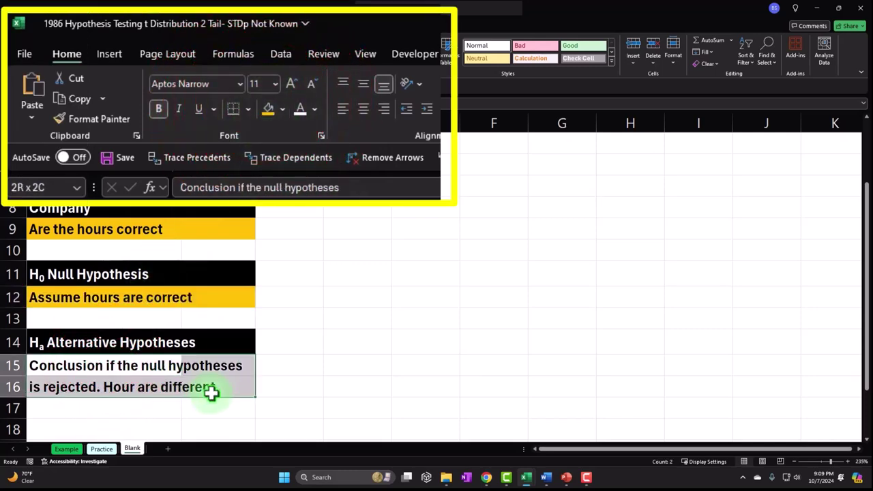
pyautogui.click(154, 58)
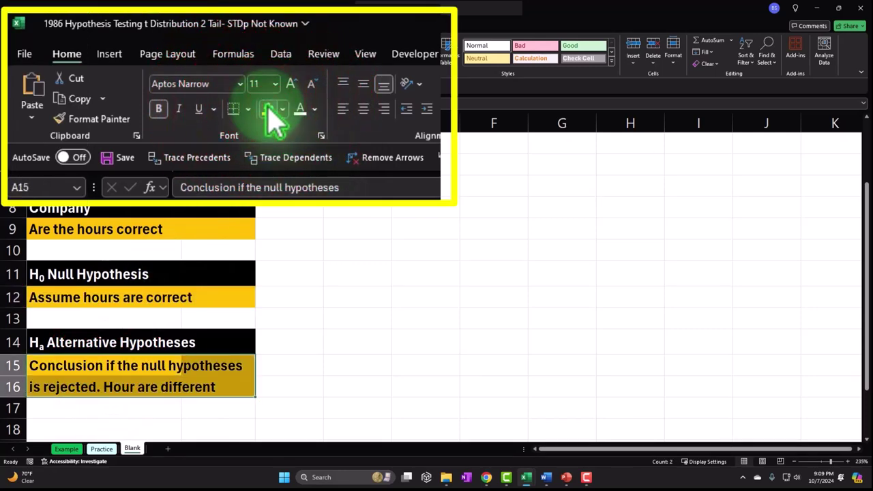
pyautogui.moveTo(103, 166); pyautogui.dragTo(204, 188)
pyautogui.click(270, 109)
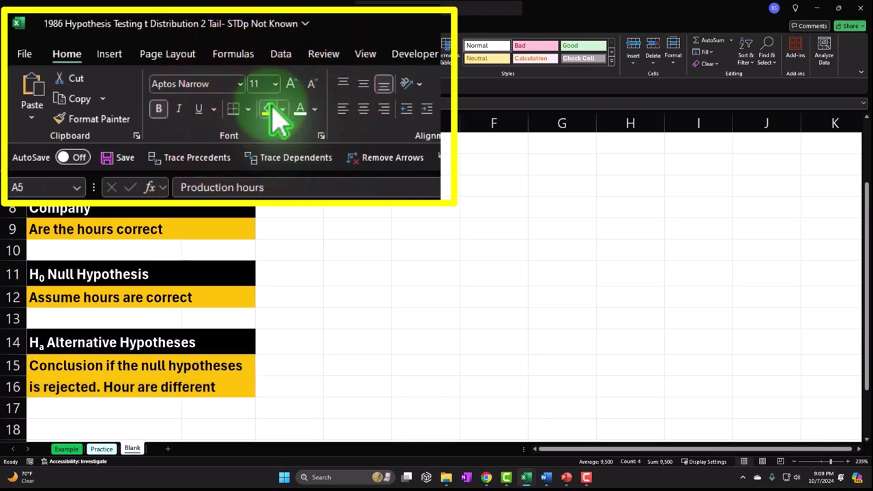
# Add all borders to the orange ranges A5:B6, A9:B9, A12:B12 and A15:B16
pyautogui.click(144, 58)
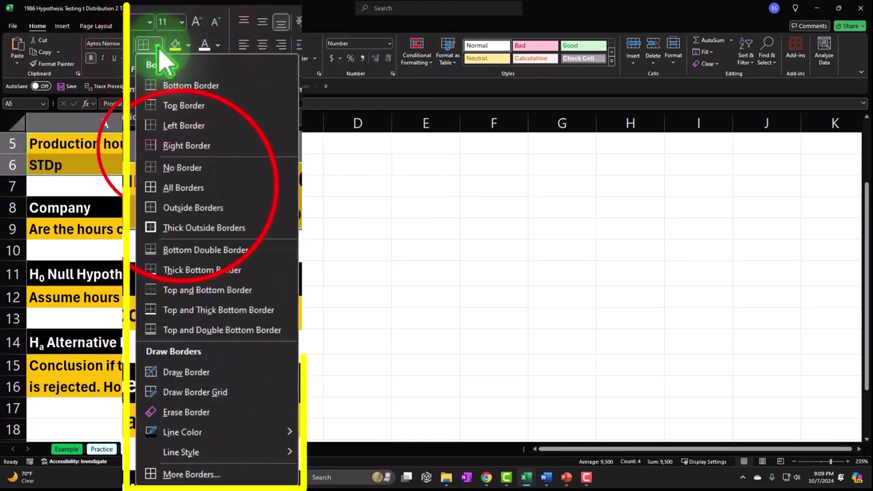
pyautogui.click(183, 187)
pyautogui.moveTo(123, 236); pyautogui.dragTo(205, 227)
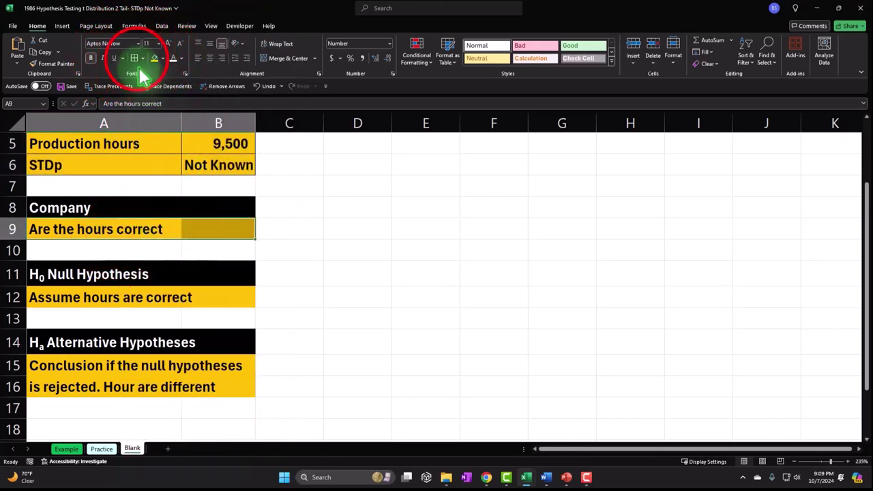
pyautogui.moveTo(132, 298); pyautogui.dragTo(225, 297)
pyautogui.moveTo(89, 368); pyautogui.dragTo(196, 381)
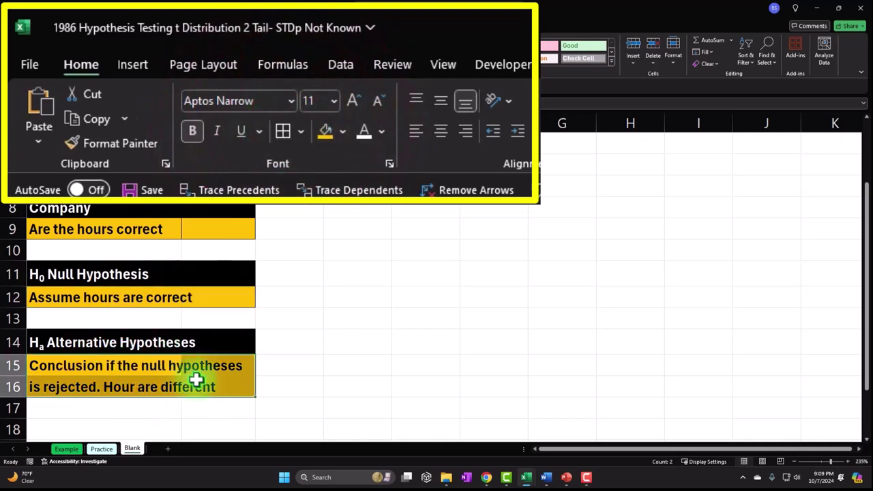
pyautogui.click(441, 320)
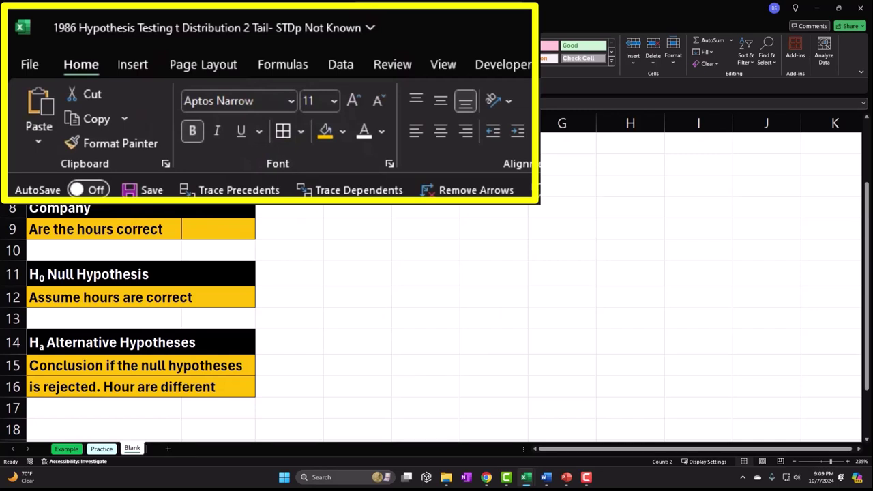
# Narrow column C into a slim spacer and select D5
pyautogui.click(347, 161)
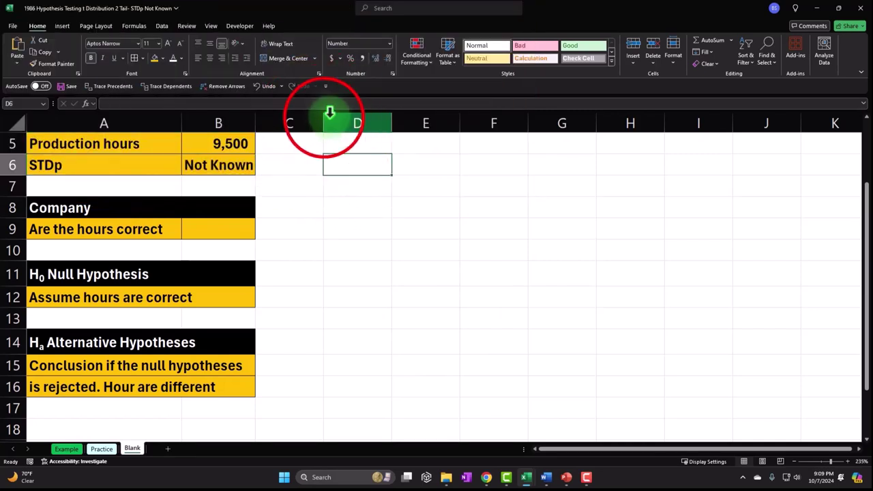
pyautogui.moveTo(323, 117); pyautogui.dragTo(263, 122)
pyautogui.click(303, 148)
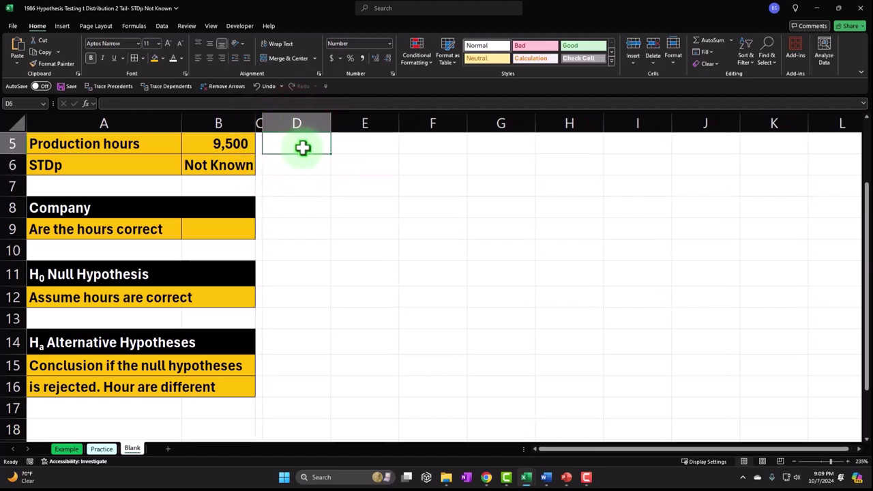
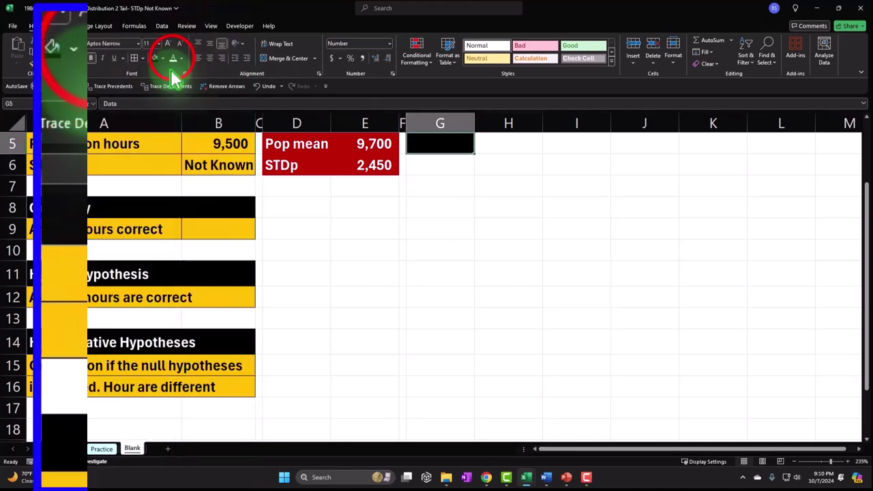
# Make the "Data" header in G5 white and centered, and select G6 below it
pyautogui.click(209, 56)
pyautogui.click(466, 167)
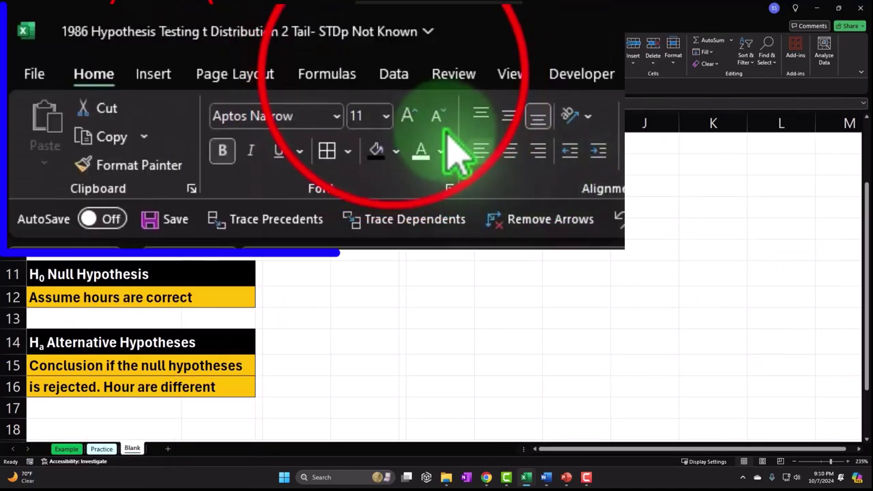
# Set up Random Number Generation with 1 variable, 500 random numbers and a Normal distribution with mean 9700 and standard deviation 2450
pyautogui.click(162, 26)
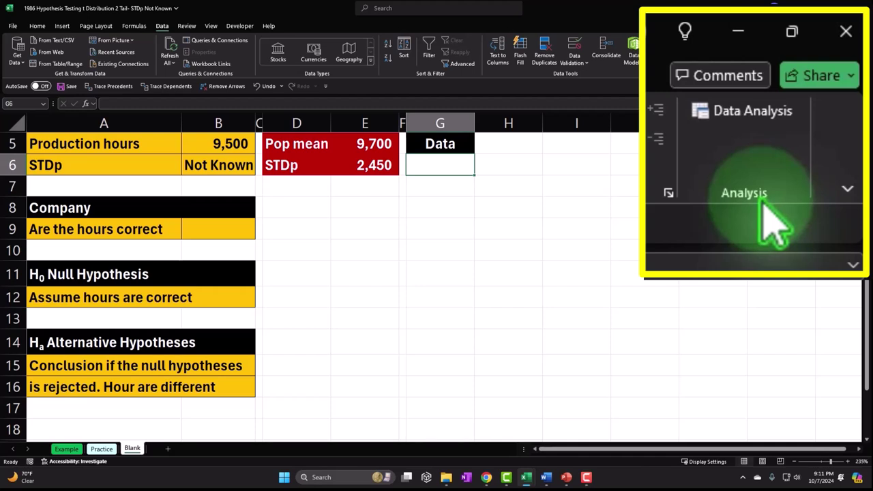
pyautogui.click(733, 124)
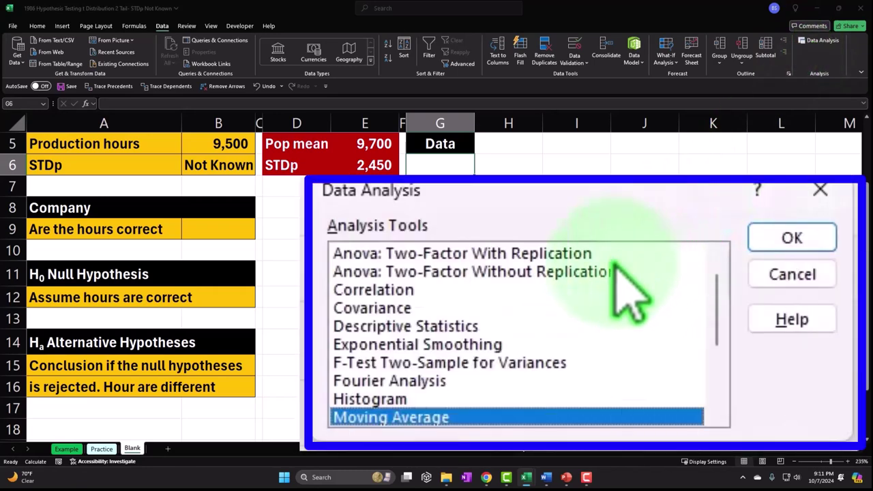
pyautogui.scroll(-2, 588, 316)
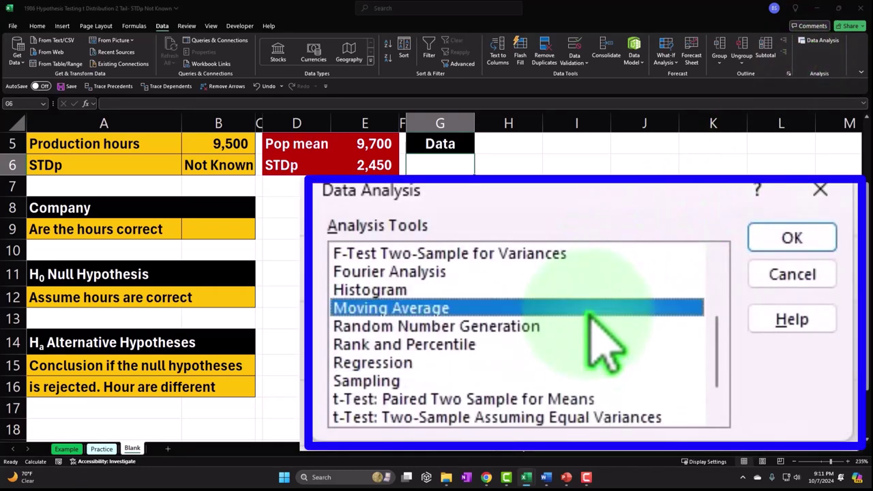
pyautogui.click(509, 331)
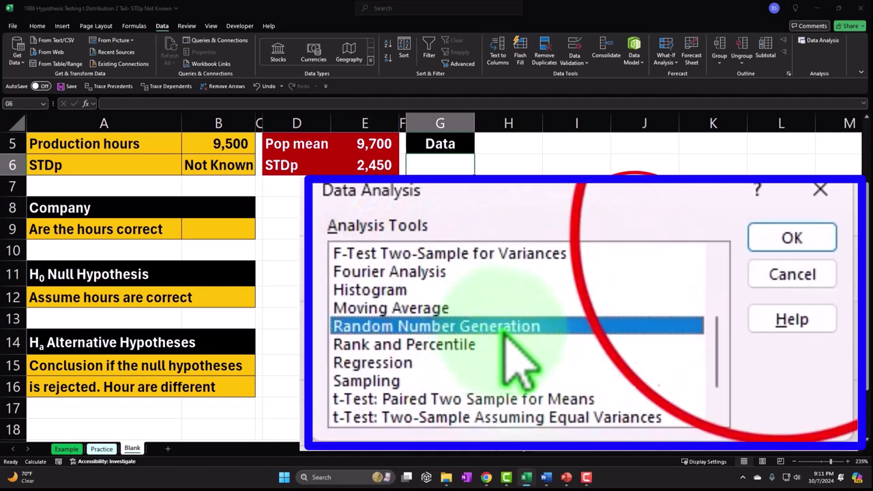
pyautogui.click(791, 237)
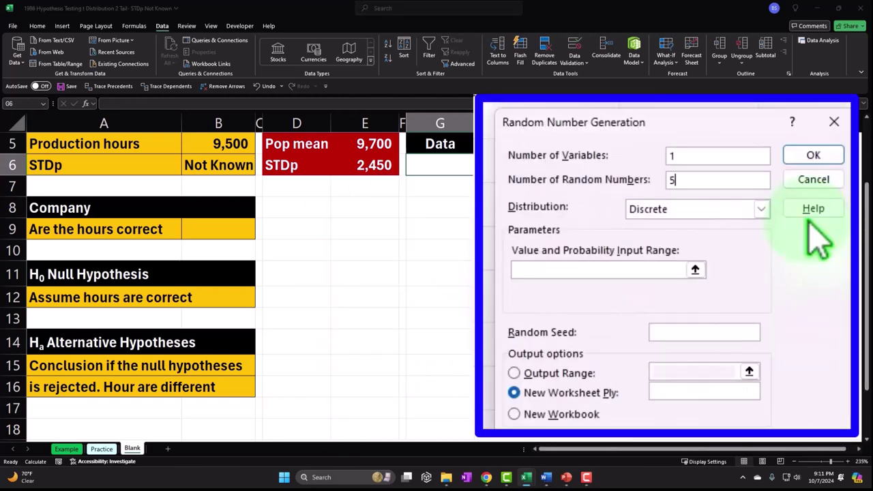
pyautogui.press('Tab')
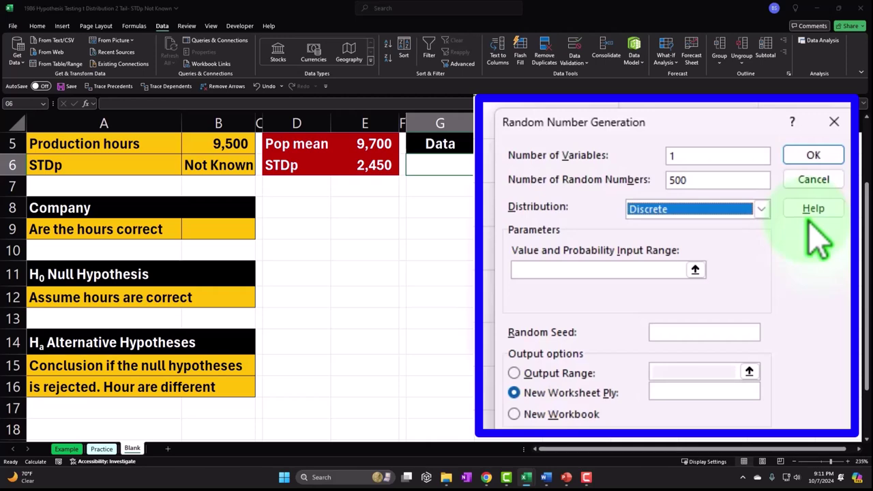
pyautogui.press('n')
pyautogui.press('Tab')
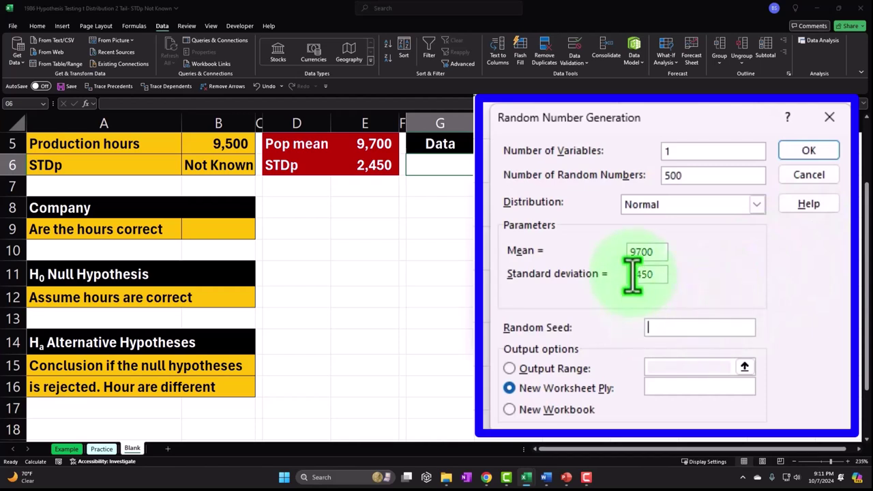
# Output the random numbers to the current sheet starting at G6 and generate them
pyautogui.click(511, 369)
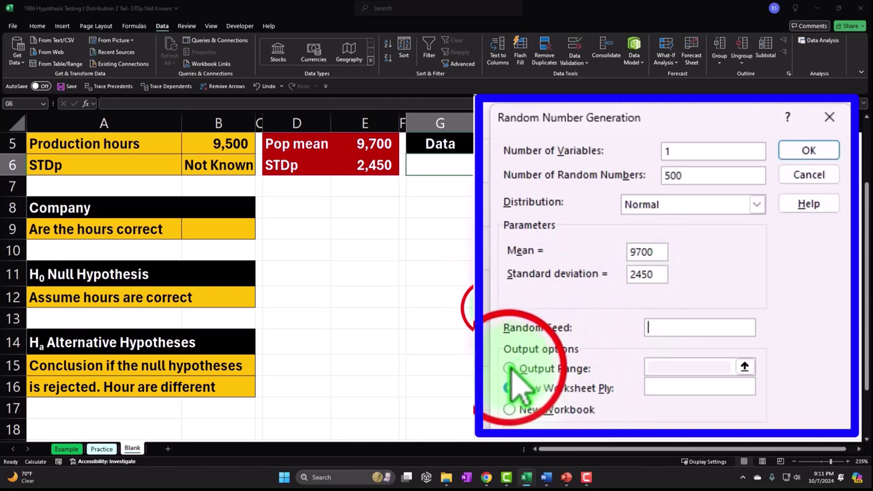
pyautogui.click(682, 369)
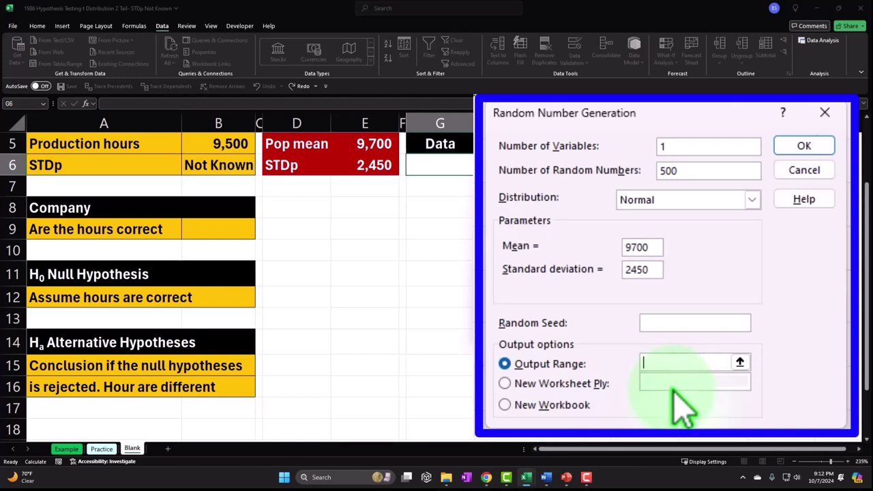
pyautogui.click(452, 171)
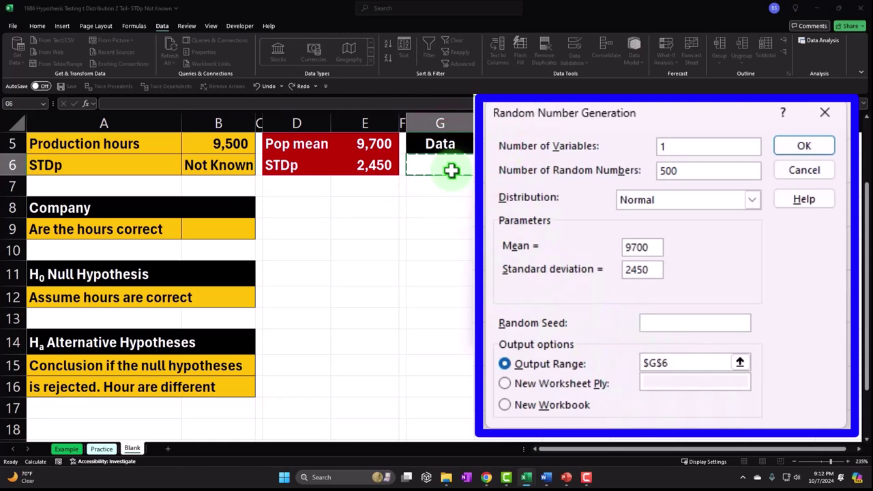
pyautogui.click(803, 146)
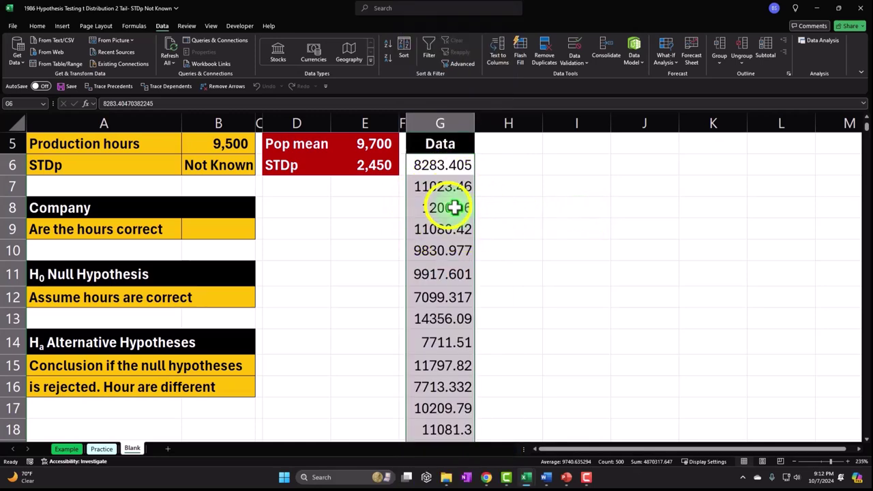
# Format the generated data as Currency with no symbol, zero decimal places and negative numbers in red parentheses
pyautogui.rightClick(449, 204)
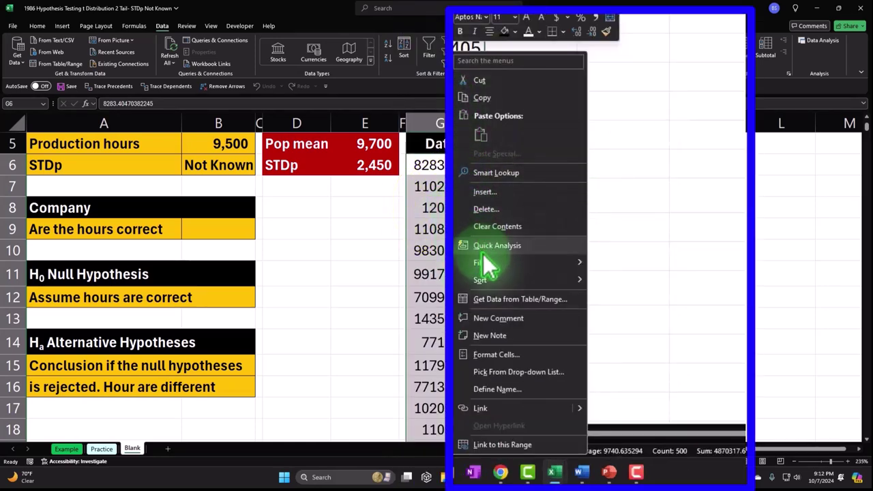
pyautogui.moveTo(489, 286)
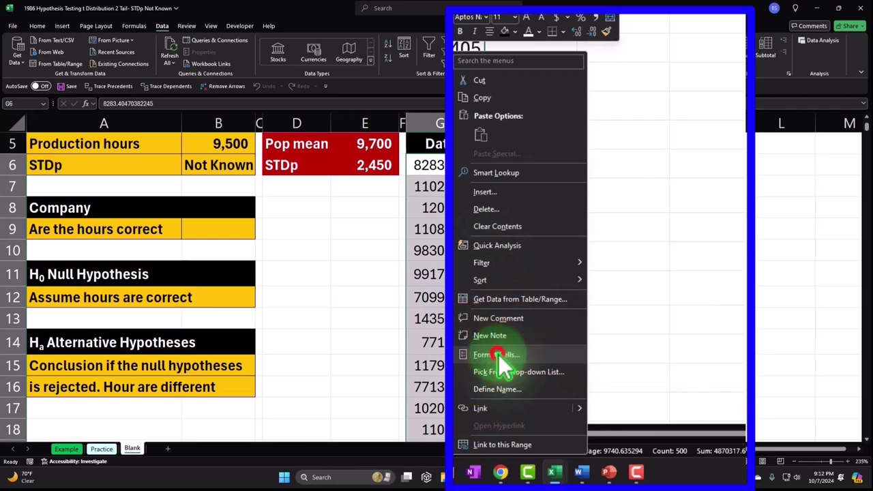
pyautogui.click(500, 355)
pyautogui.moveTo(478, 249); pyautogui.dragTo(639, 135)
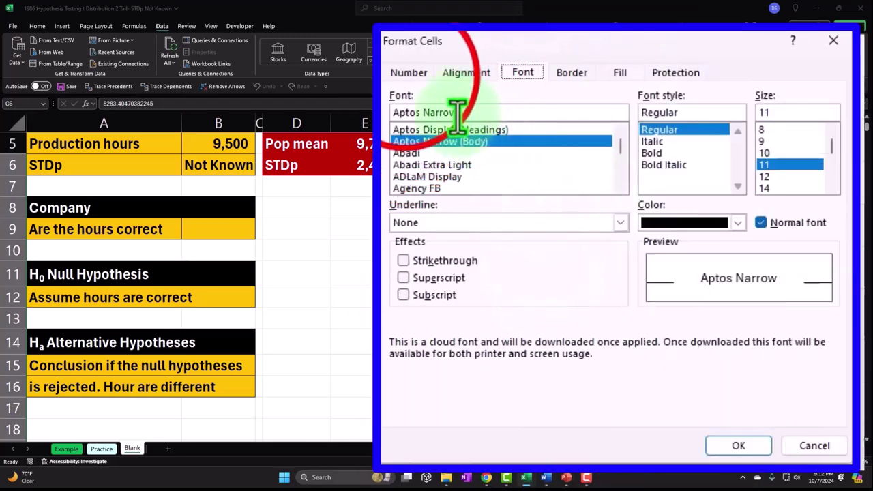
pyautogui.click(408, 74)
pyautogui.click(423, 136)
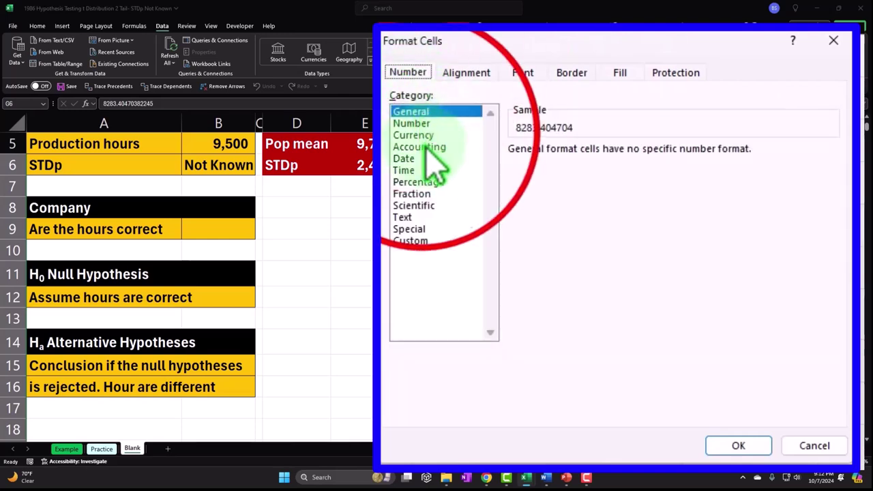
pyautogui.click(544, 244)
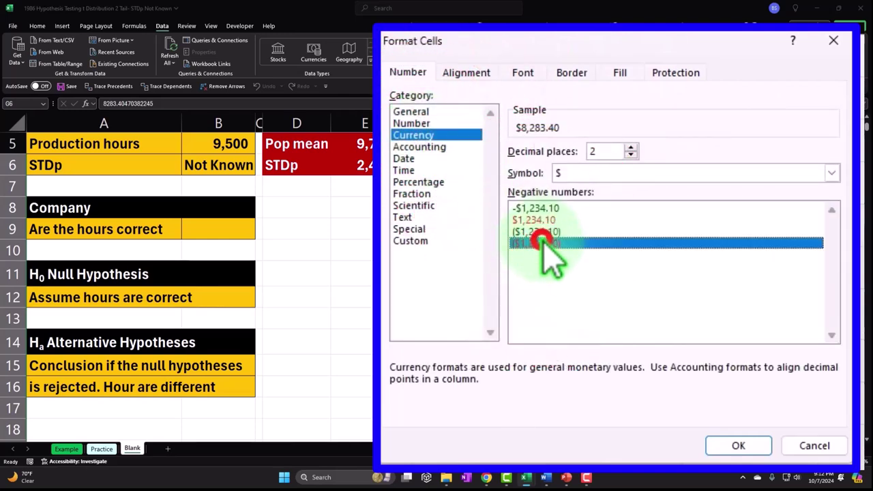
pyautogui.click(592, 175)
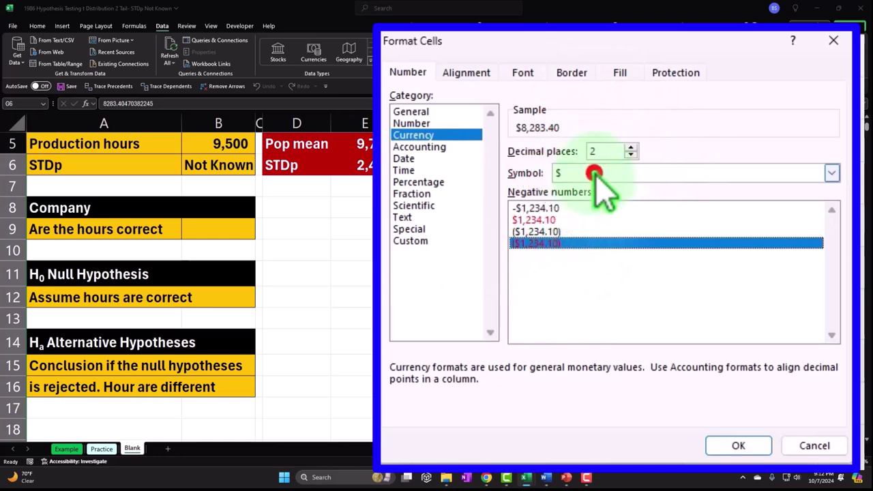
pyautogui.click(600, 191)
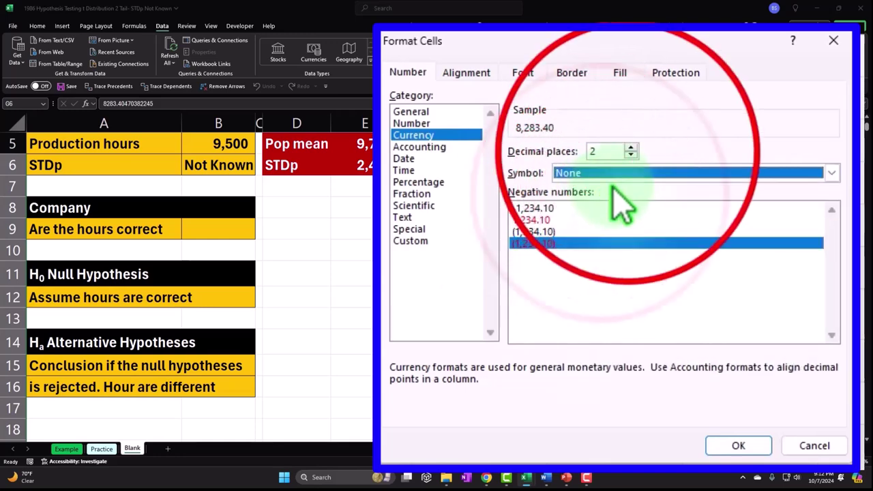
pyautogui.click(631, 155)
pyautogui.click(631, 155)
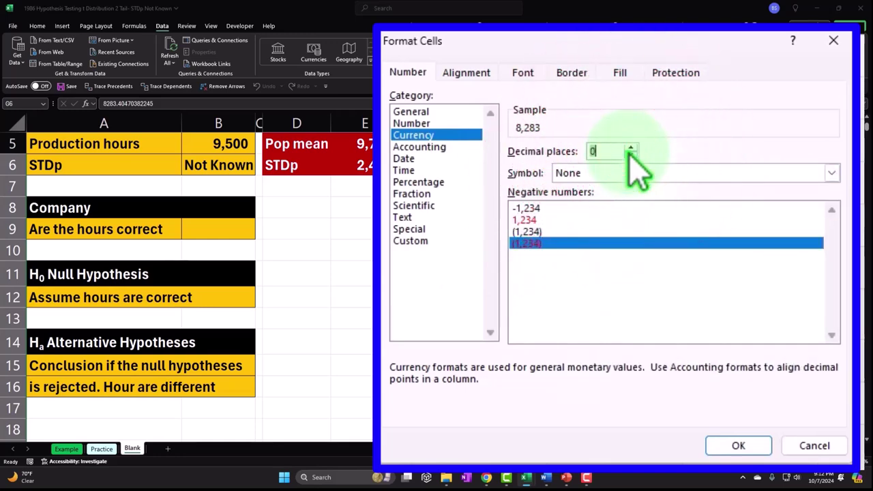
pyautogui.click(740, 446)
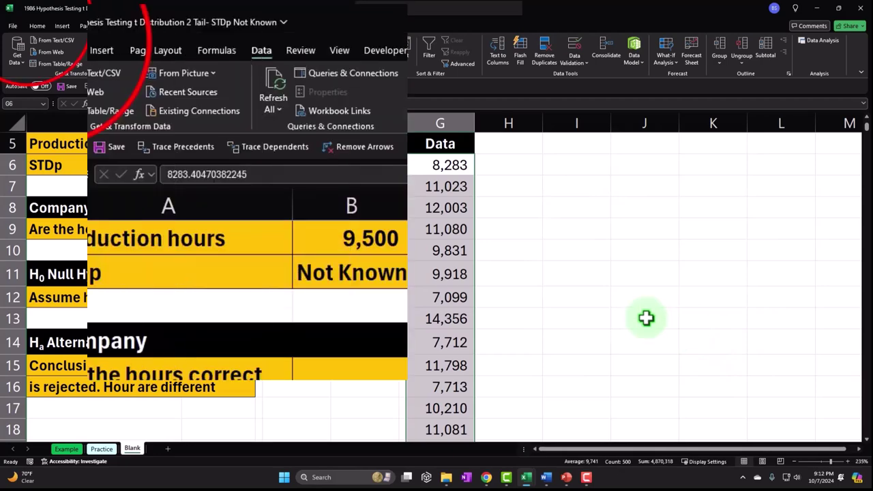
# Make the generated data bold with all borders and the standard Red fill
pyautogui.click(37, 26)
pyautogui.click(146, 102)
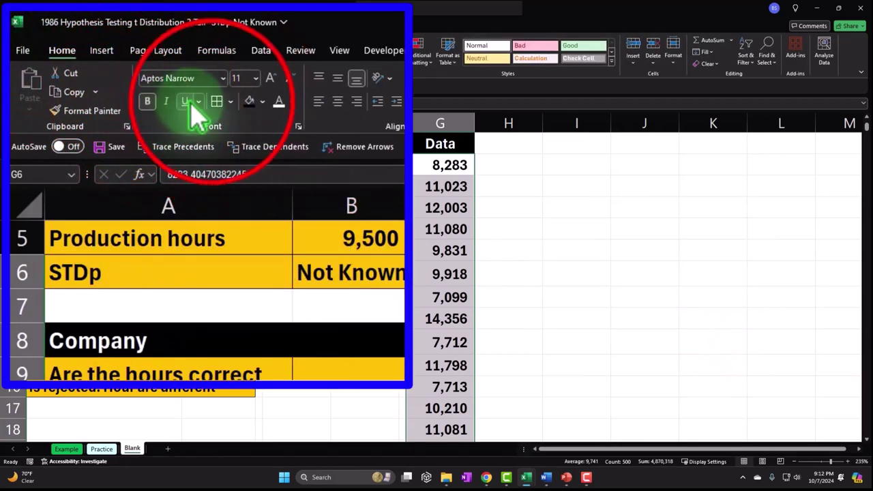
pyautogui.click(217, 102)
pyautogui.click(263, 104)
pyautogui.click(262, 102)
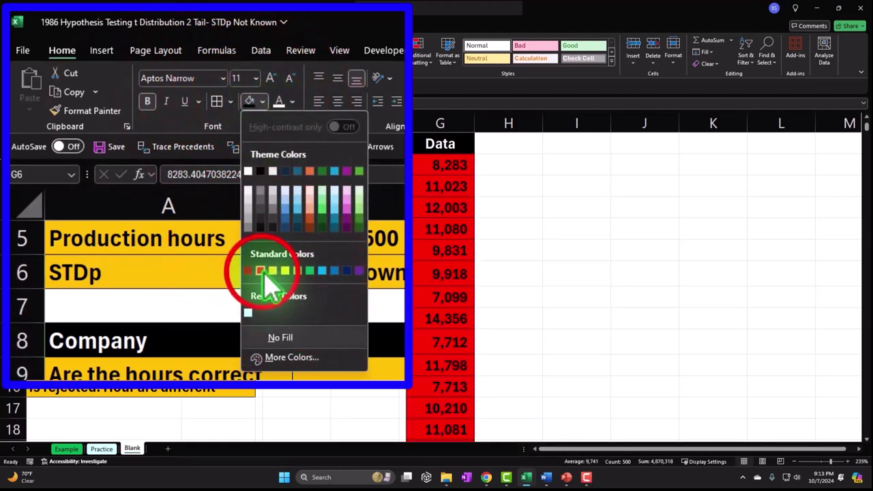
pyautogui.click(261, 272)
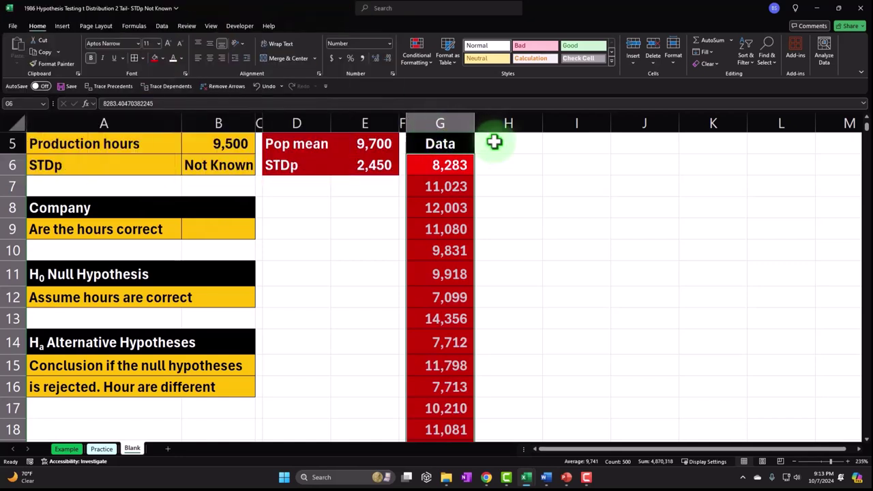
# Copy the slim spacer format of column F to column H with Format Painter
pyautogui.click(403, 120)
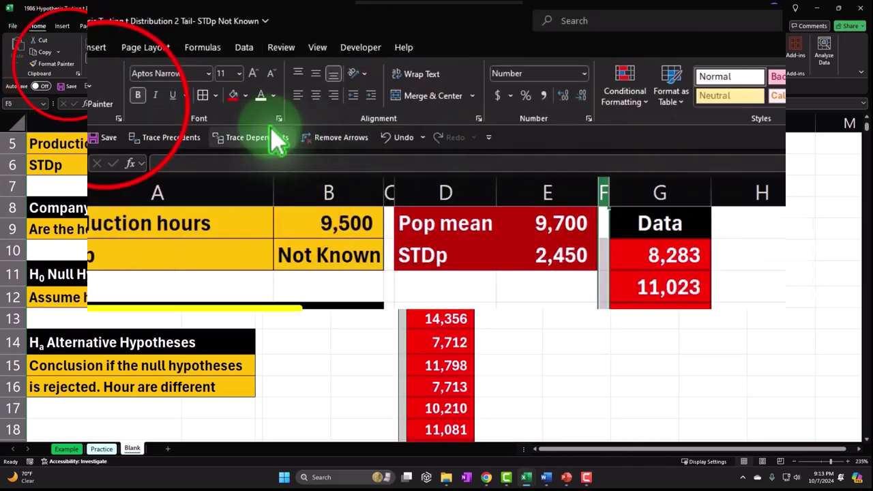
pyautogui.click(53, 63)
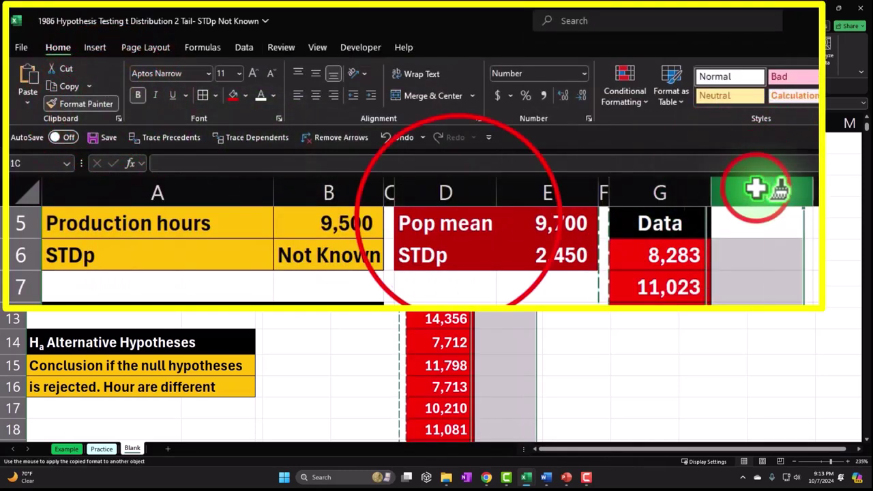
pyautogui.click(757, 191)
# Change the fill of the population parameters in D5:E6 to standard Red
pyautogui.moveTo(447, 224); pyautogui.dragTo(537, 255)
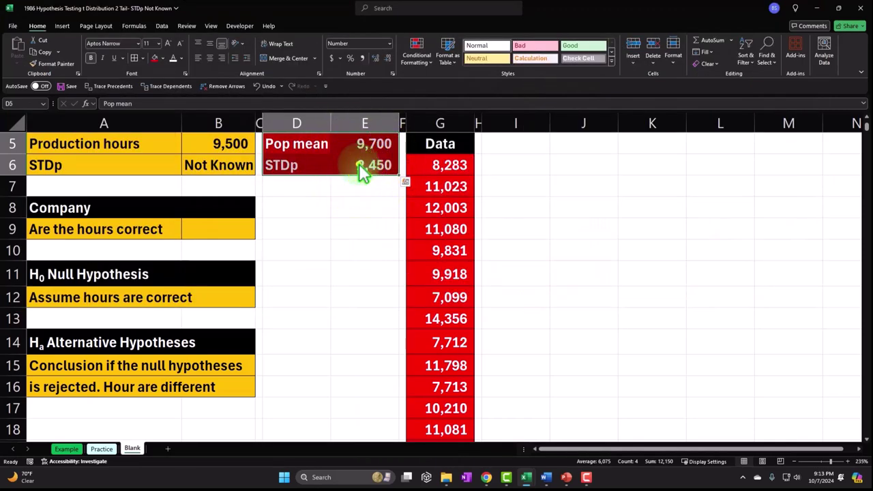
pyautogui.rightClick(359, 171)
pyautogui.click(421, 42)
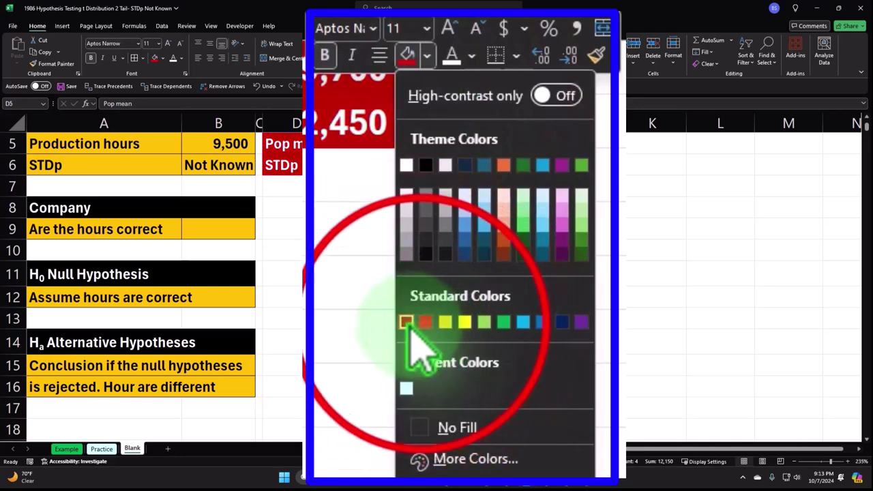
pyautogui.click(425, 321)
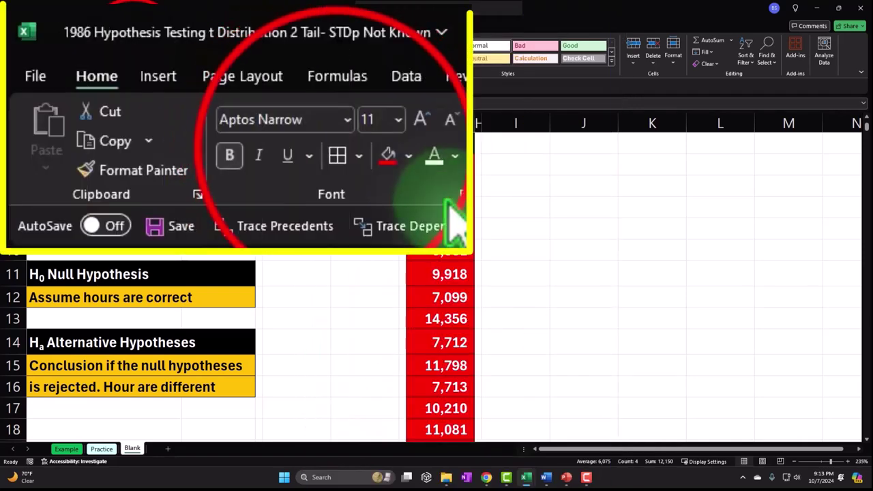
pyautogui.click(559, 220)
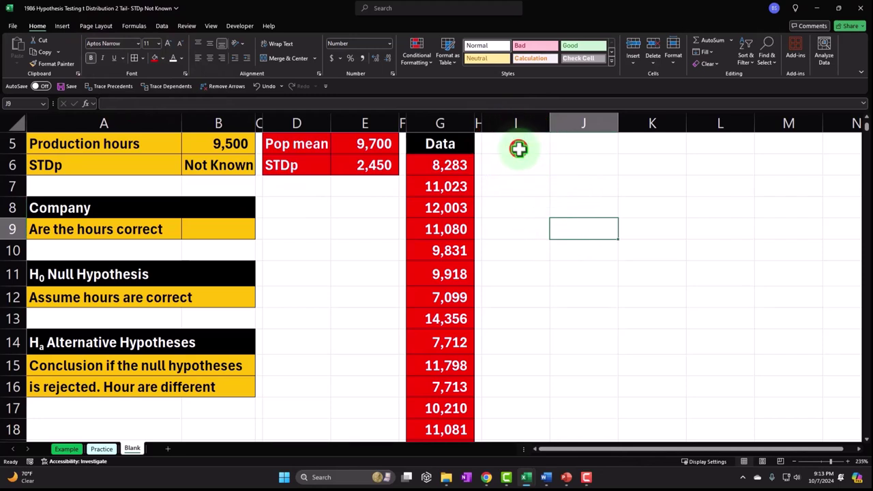
# Enter the label "Pop mean" in I5
pyautogui.click(517, 146)
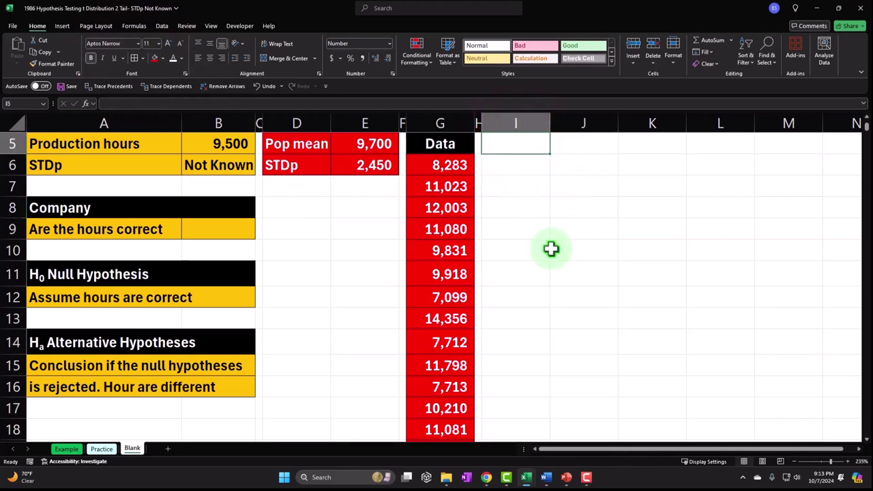
pyautogui.write('Pop mea')
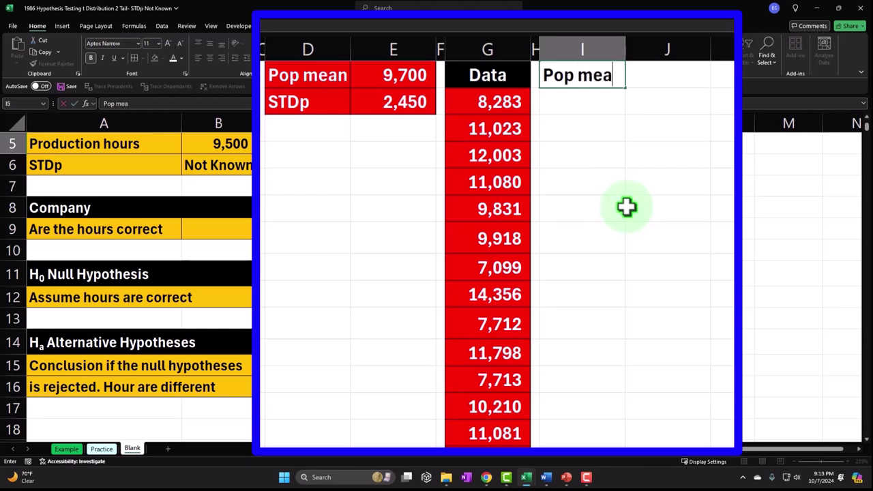
pyautogui.write('n')
pyautogui.press('Return')
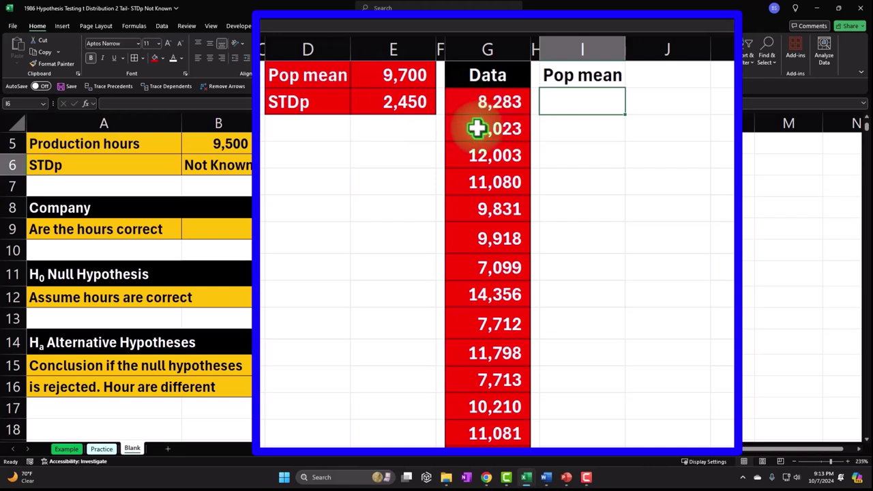
# Calculate the average of the generated data G6:G505 in J5 with the AVERAGE function
pyautogui.click(658, 78)
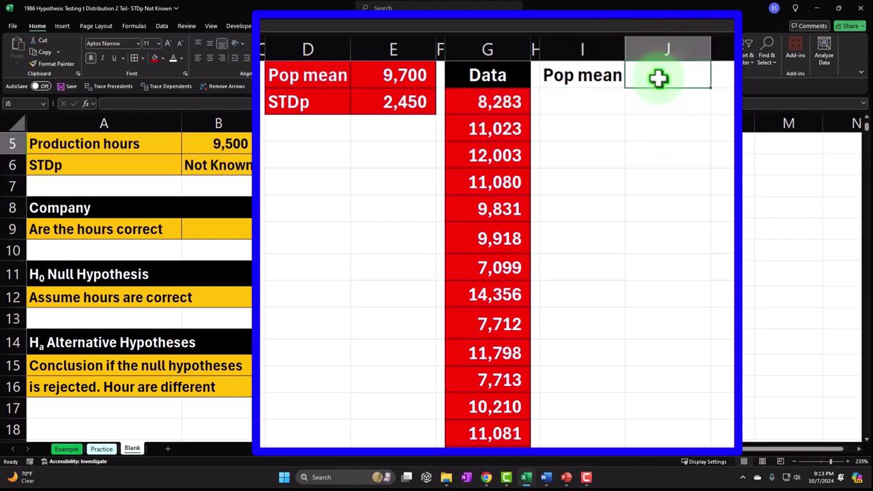
pyautogui.write('=ave')
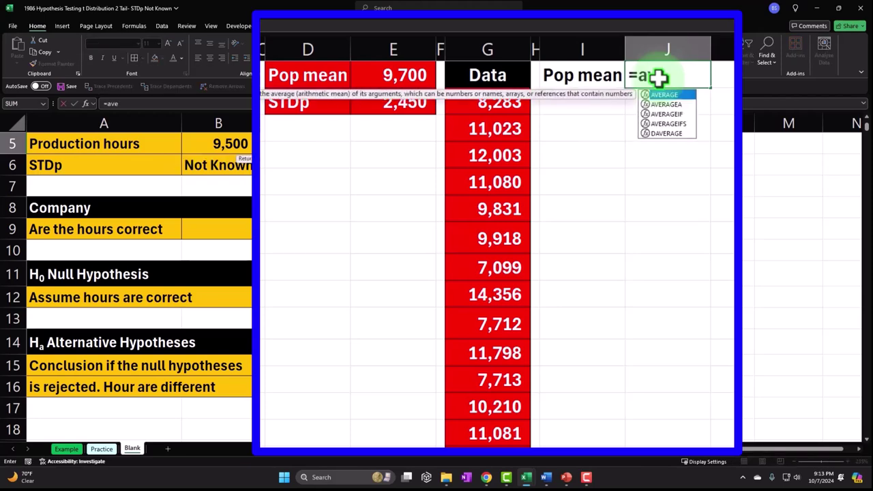
pyautogui.write('r')
pyautogui.press('Tab')
pyautogui.press('Left')
pyautogui.press('Left')
pyautogui.press('Left')
pyautogui.press('Down')
pyautogui.hotkey('ctrl', 'shift', 'Down')
pyautogui.hotkey('ctrl', 'BackSpace')
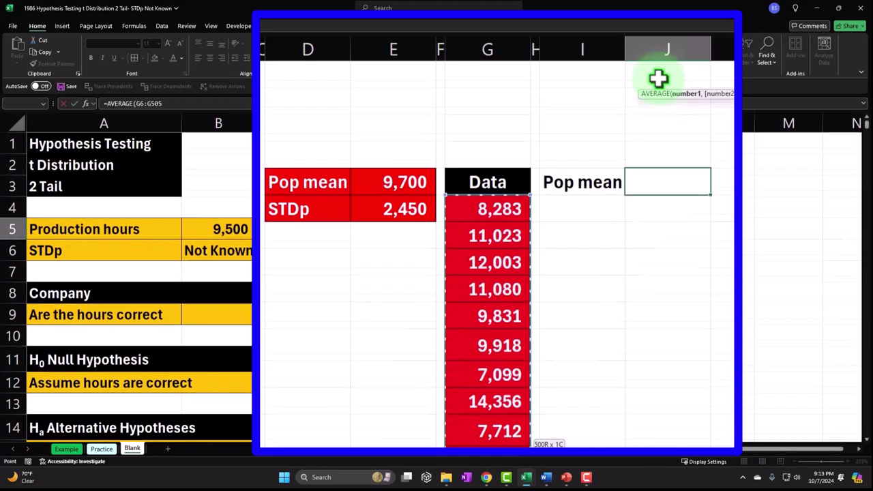
pyautogui.press('Return')
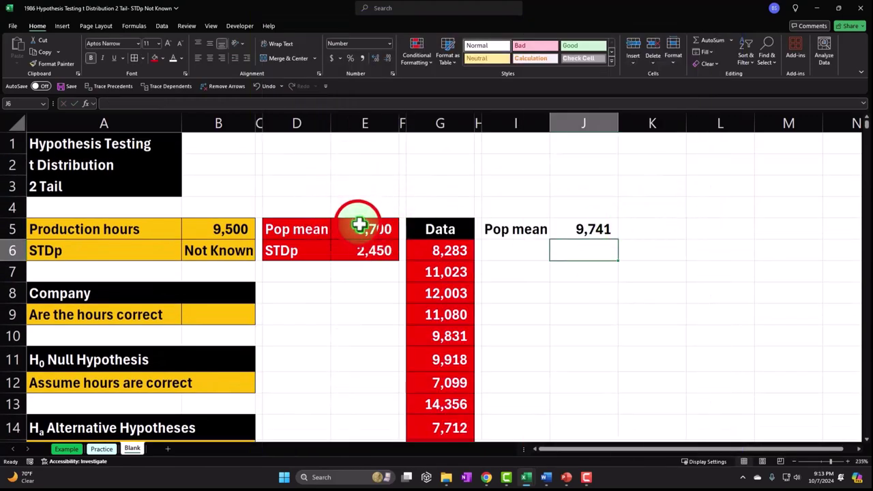
pyautogui.click(362, 227)
pyautogui.click(585, 228)
# Enter the label "STDp" in I6 and calculate the population standard deviation of G6:G505 in J6 with STDEV.P
pyautogui.click(521, 253)
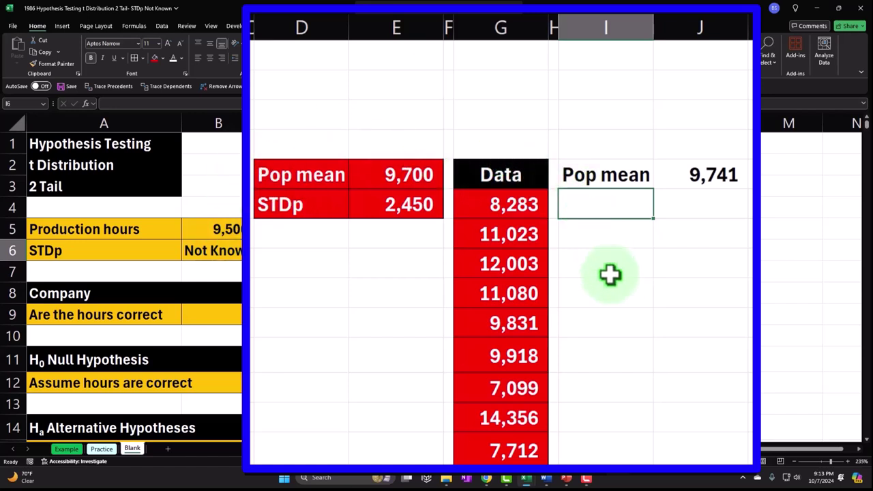
pyautogui.write('STDp')
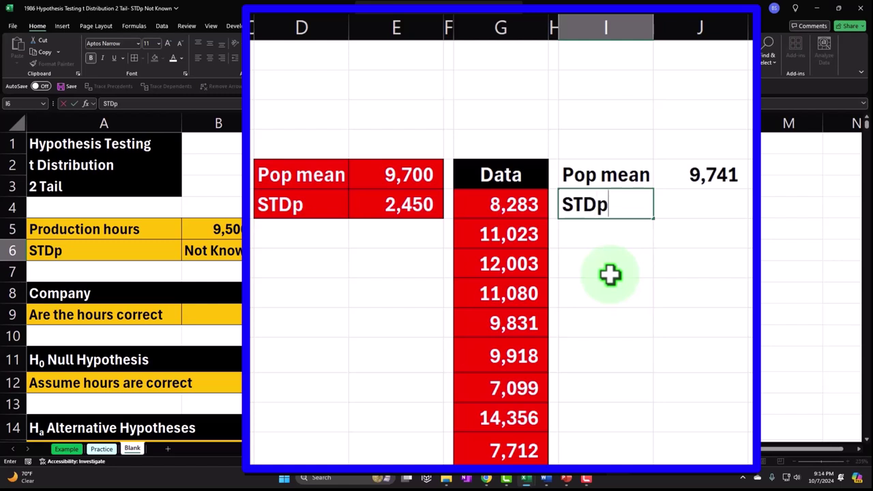
pyautogui.press('Tab')
pyautogui.write('=st')
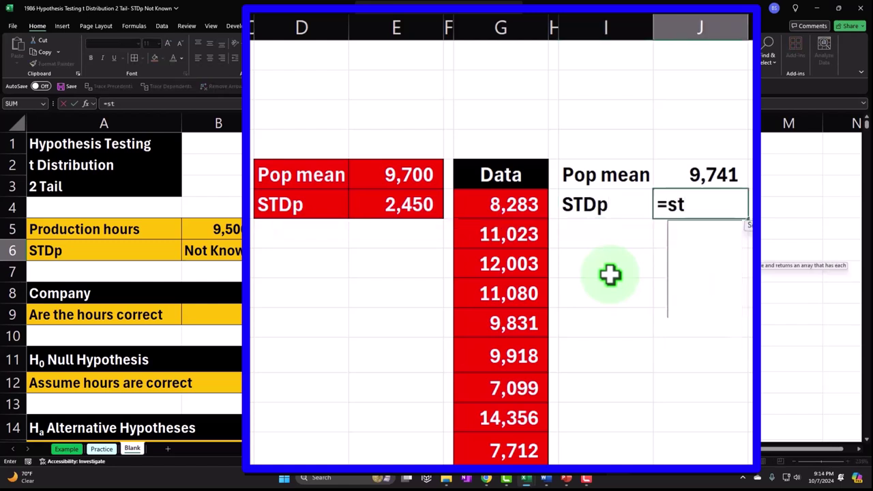
pyautogui.press('Down')
pyautogui.press('Tab')
pyautogui.press('Left')
pyautogui.press('Left')
pyautogui.press('Left')
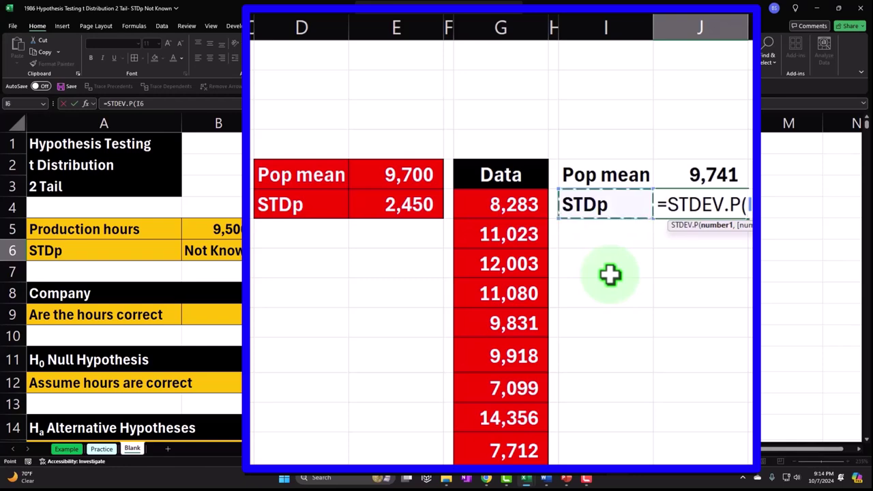
pyautogui.hotkey('ctrl', 'shift', 'Down')
pyautogui.hotkey('ctrl', 'BackSpace')
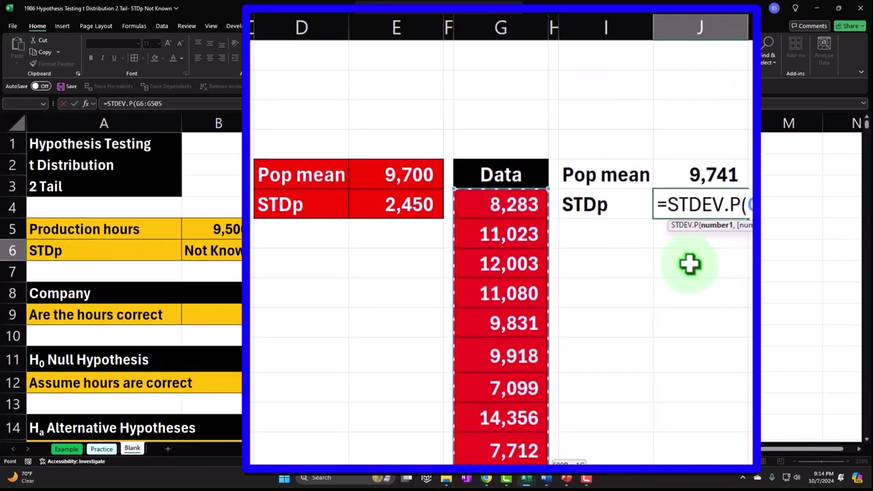
pyautogui.press('Return')
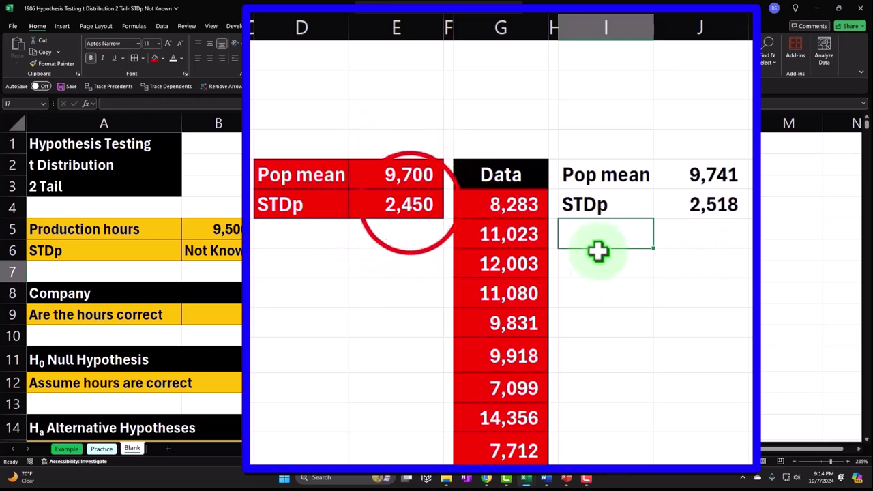
pyautogui.click(411, 207)
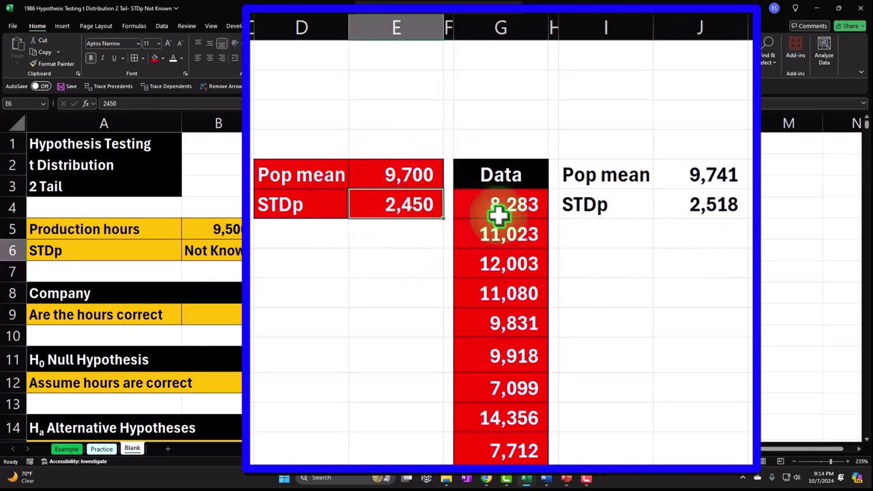
# Enter the label "Count" in I7 and count the generated data values in J7 with the COUNT function
pyautogui.click(591, 232)
pyautogui.write('Count')
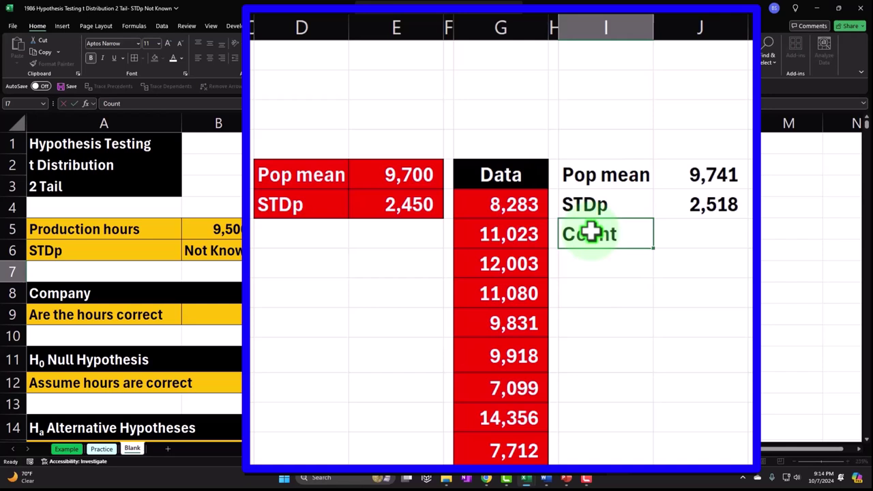
pyautogui.press('Tab')
pyautogui.write('=')
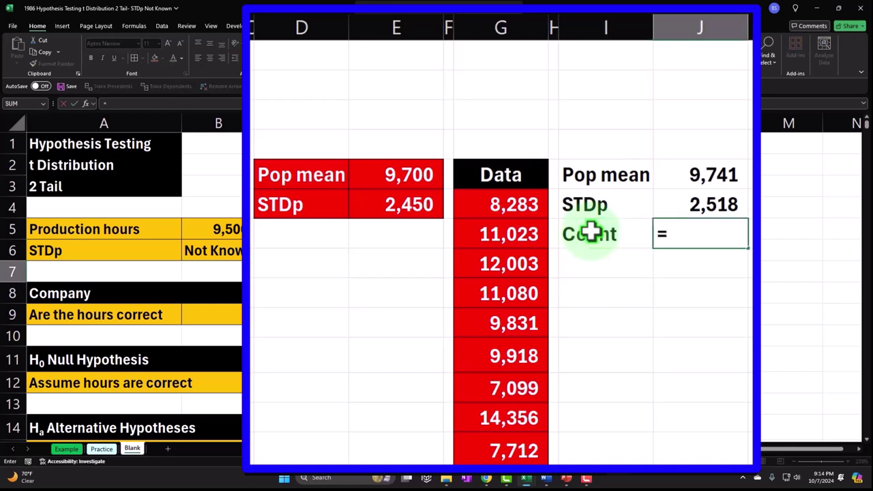
pyautogui.write('coun')
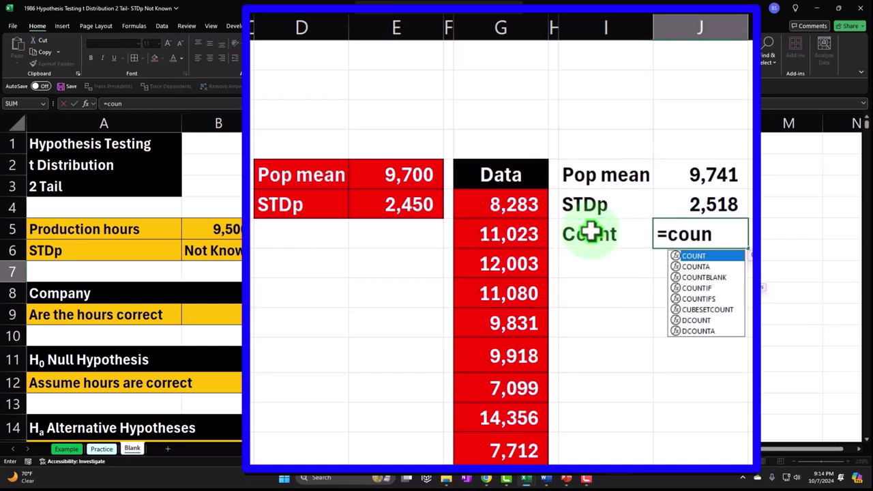
pyautogui.press('Tab')
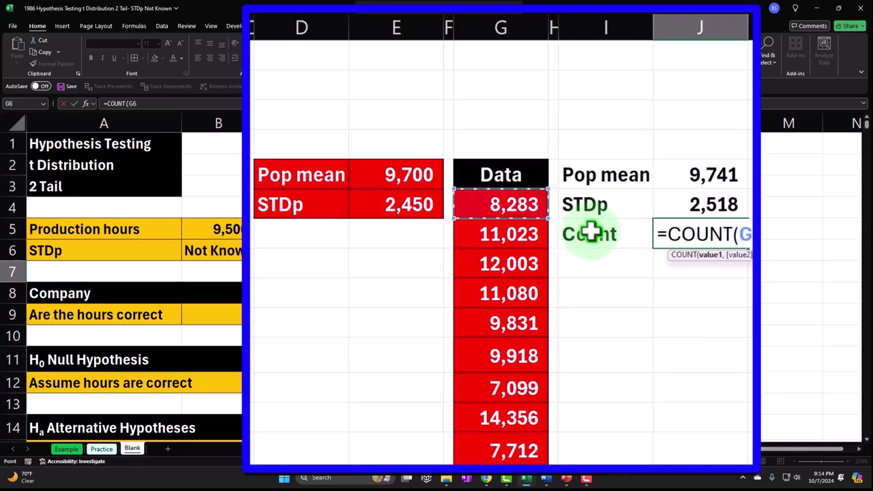
pyautogui.hotkey('ctrl', 'shift', 'Down')
pyautogui.press('Return')
pyautogui.scroll(2, 591, 232)
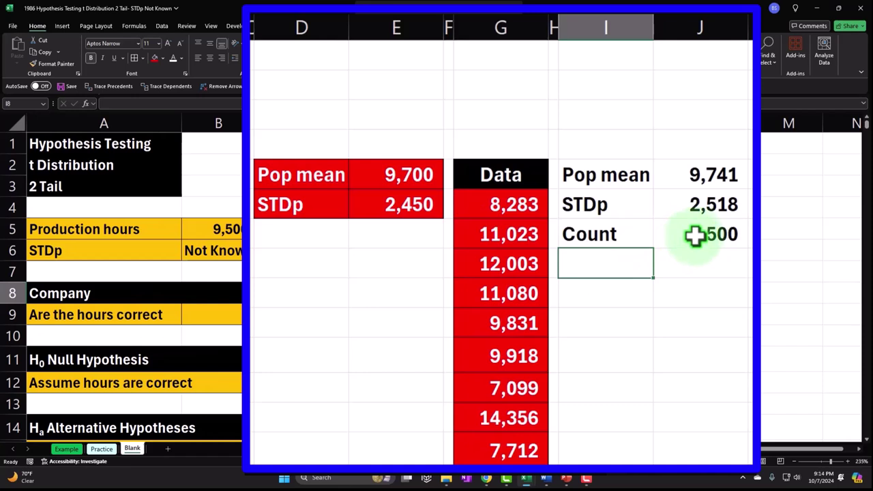
# Delete the empty cells D1:J4, shifting the cells below up
pyautogui.moveTo(316, 58); pyautogui.dragTo(709, 135)
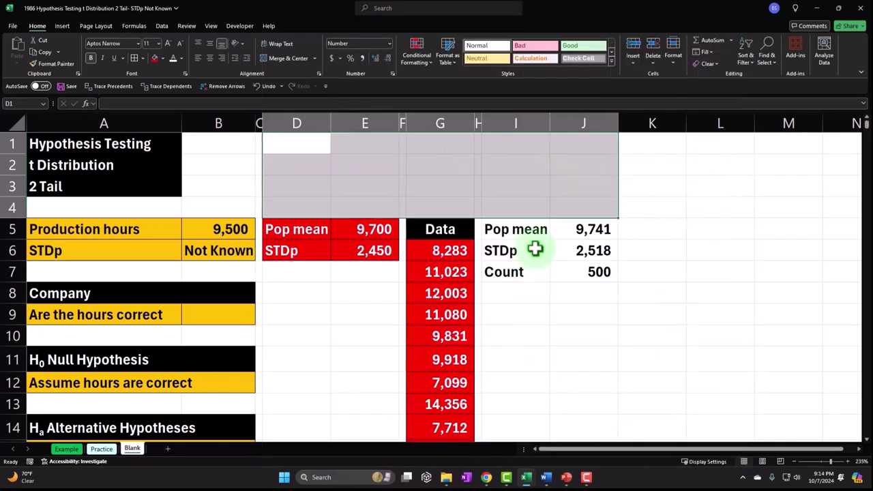
pyautogui.rightClick(513, 156)
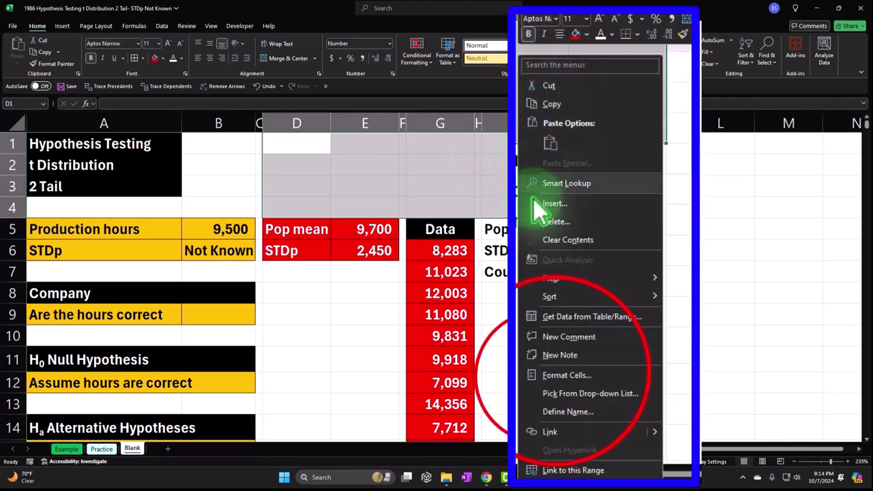
pyautogui.click(549, 377)
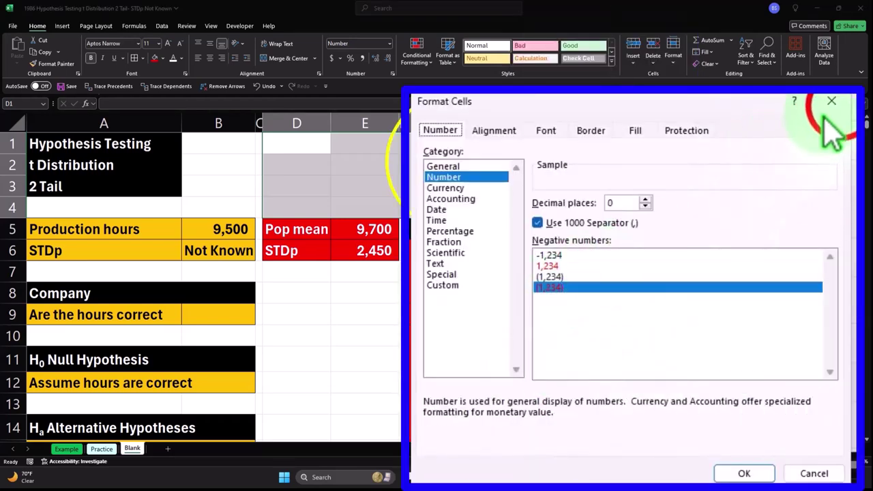
pyautogui.press('Escape')
pyautogui.rightClick(455, 168)
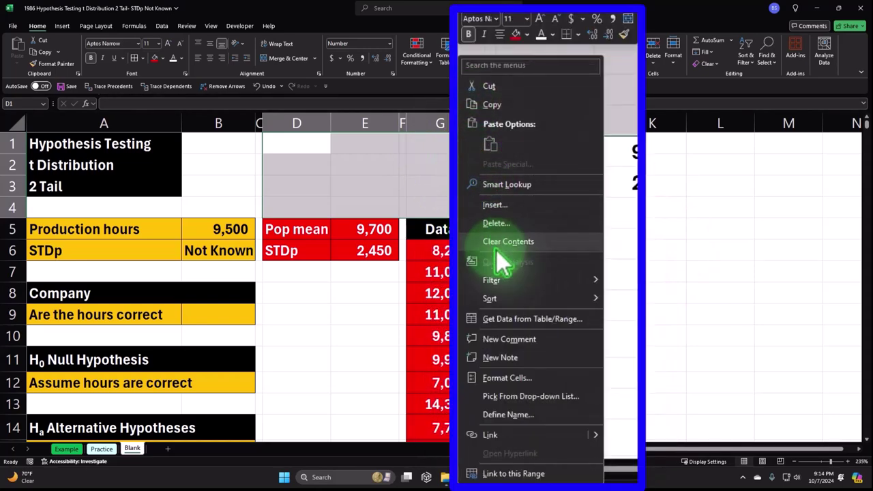
pyautogui.click(492, 224)
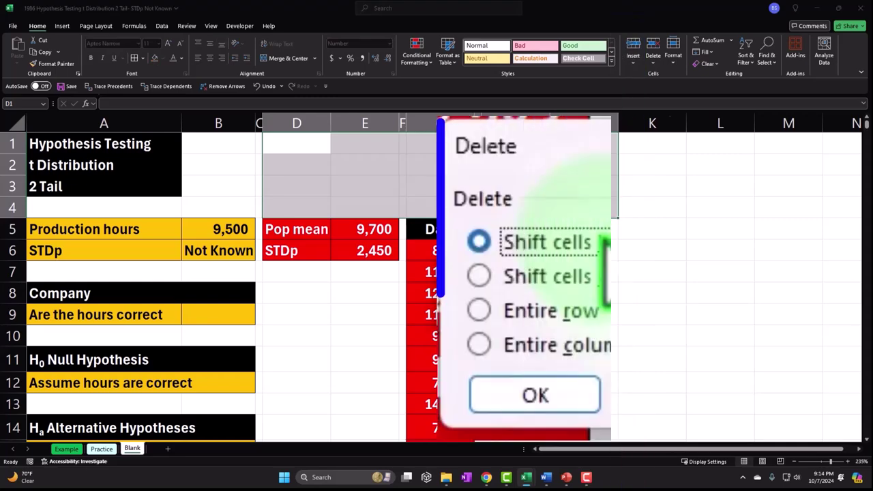
pyautogui.click(587, 275)
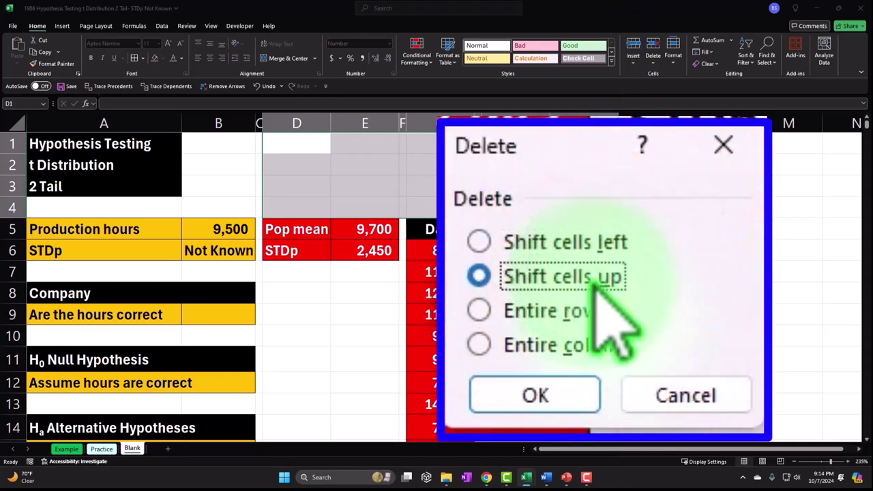
pyautogui.click(535, 396)
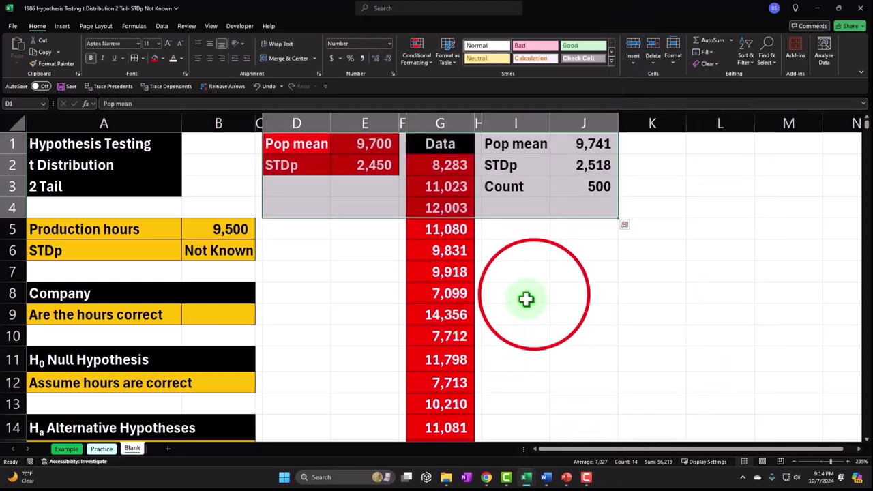
pyautogui.click(519, 304)
# Give the calculated statistics in I1:J3 borders and the red fill, and narrow column J to fit its values
pyautogui.moveTo(520, 144); pyautogui.dragTo(578, 177)
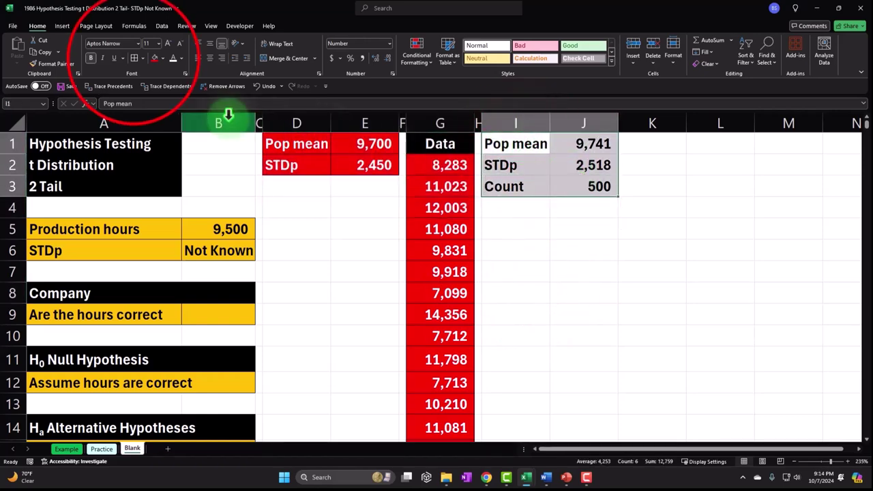
pyautogui.click(283, 116)
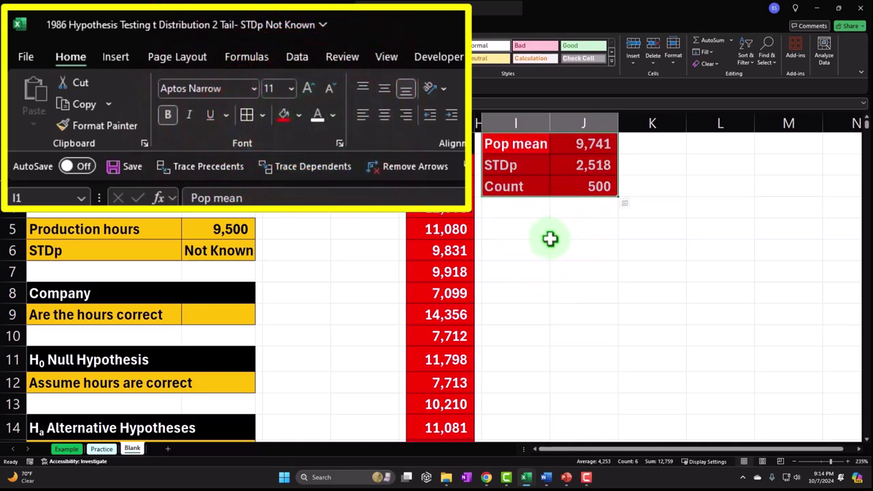
pyautogui.click(576, 230)
pyautogui.moveTo(618, 122); pyautogui.dragTo(595, 123)
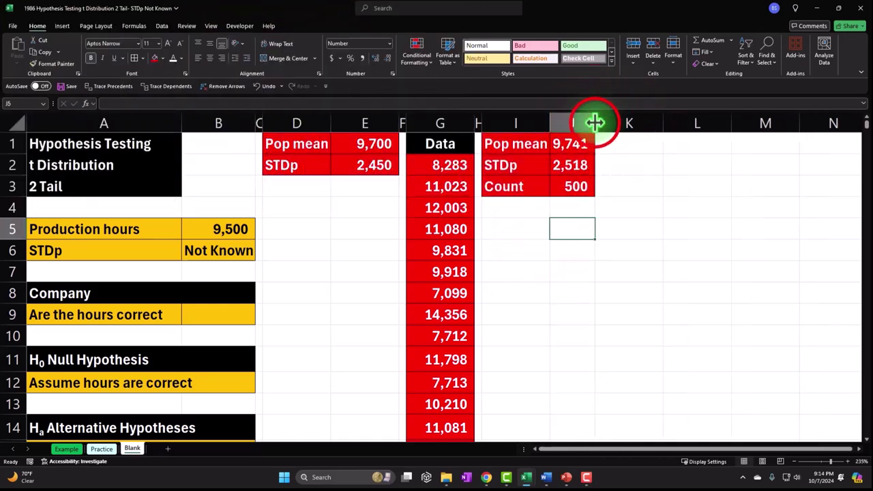
# Copy the slim spacer format of column H to column K with Format Painter
pyautogui.click(655, 144)
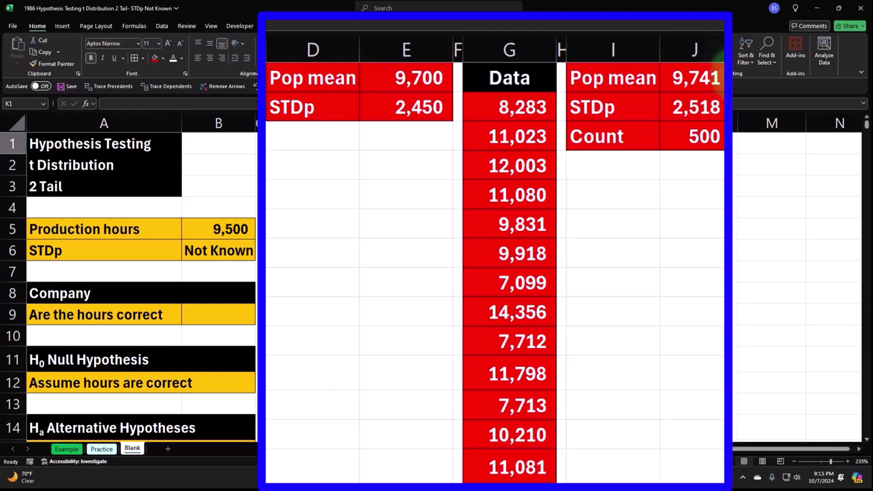
pyautogui.click(431, 118)
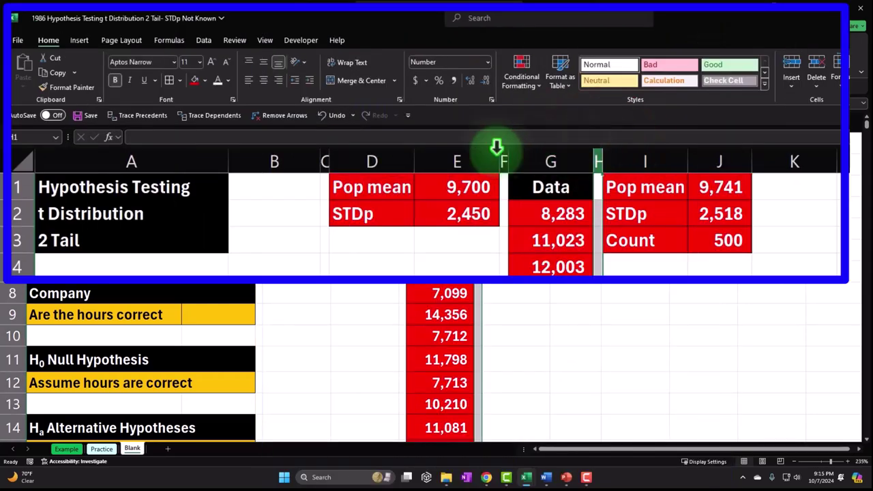
pyautogui.click(66, 87)
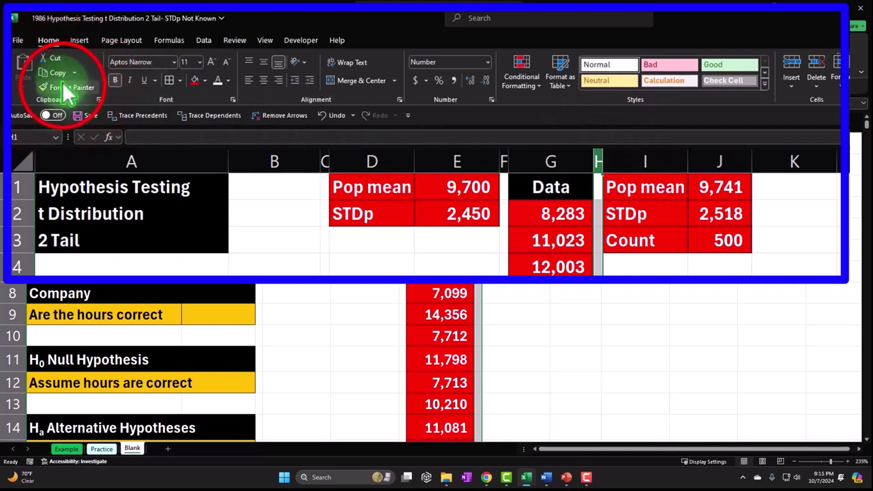
pyautogui.click(804, 161)
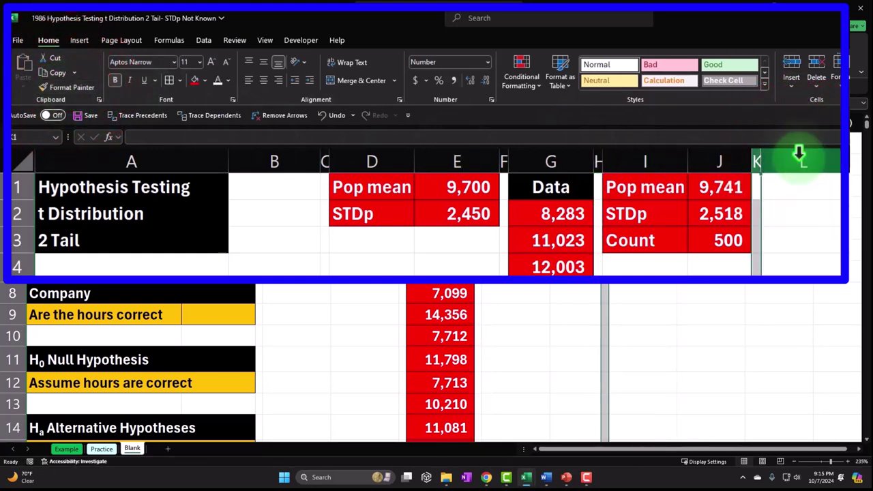
# Enter the header "count" in L1 with the starting series values 1 and 2 in L2:L3
pyautogui.click(647, 146)
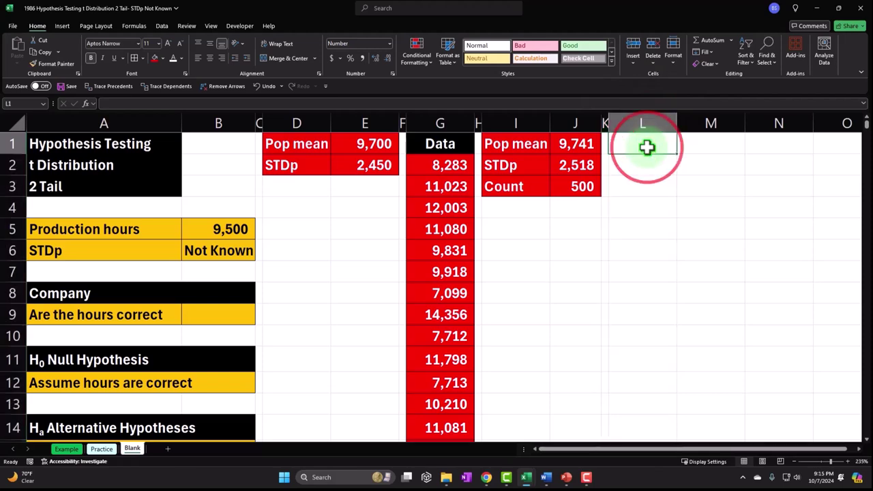
pyautogui.write('count')
pyautogui.press('Return')
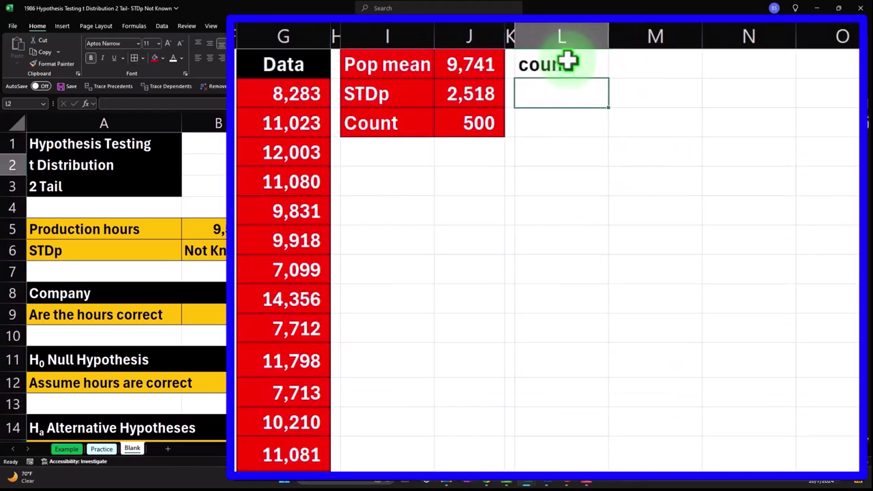
pyautogui.write('1')
pyautogui.press('Return')
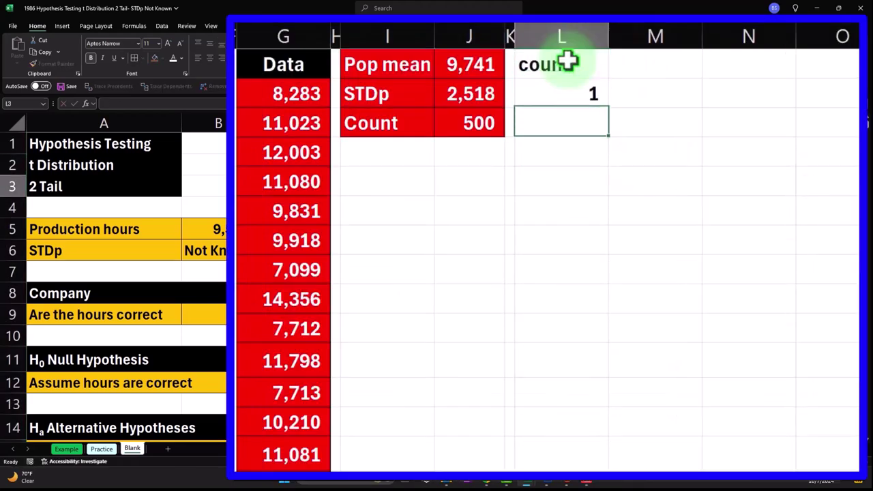
pyautogui.write('2')
pyautogui.press('Return')
# Extend the number series from L2:L3 down column L to 75, and return to the top of the sheet
pyautogui.click(573, 91)
pyautogui.moveTo(573, 91)
pyautogui.mouseDown()
pyautogui.moveTo(614, 137)
pyautogui.moveTo(603, 470)
pyautogui.moveTo(602, 378)
pyautogui.moveTo(604, 469)
pyautogui.moveTo(598, 426)
pyautogui.mouseUp()
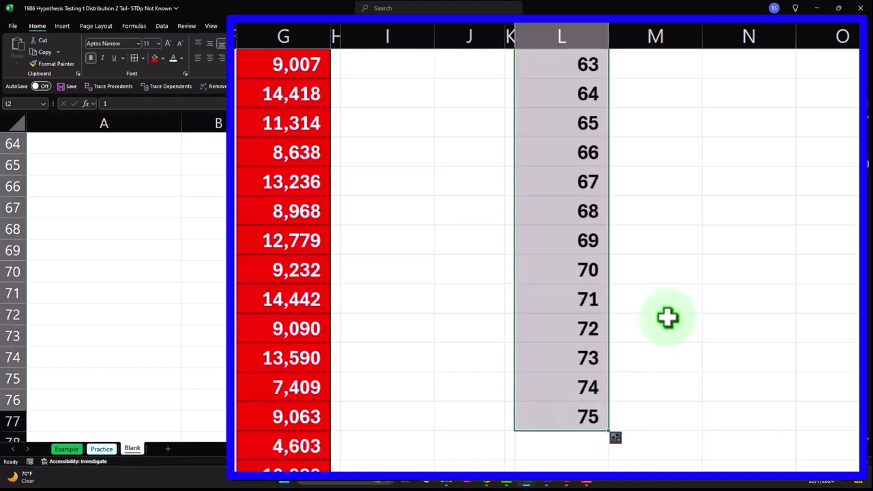
pyautogui.click(863, 91)
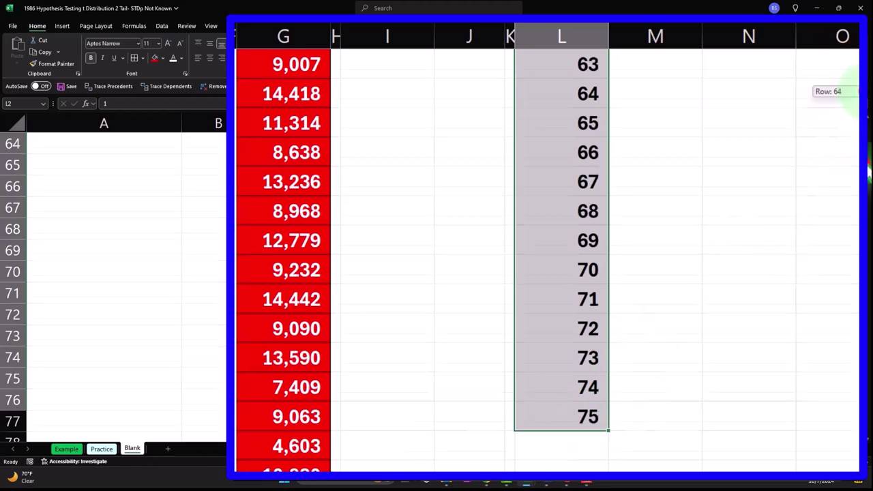
# Enter the header "Sample" in M1 beside the count header
pyautogui.scroll(20, 856, 92)
pyautogui.click(666, 63)
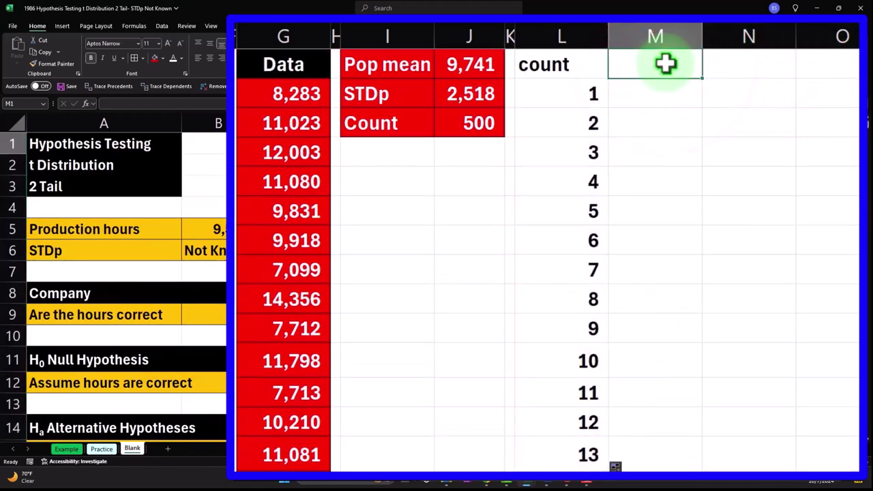
pyautogui.press('Return')
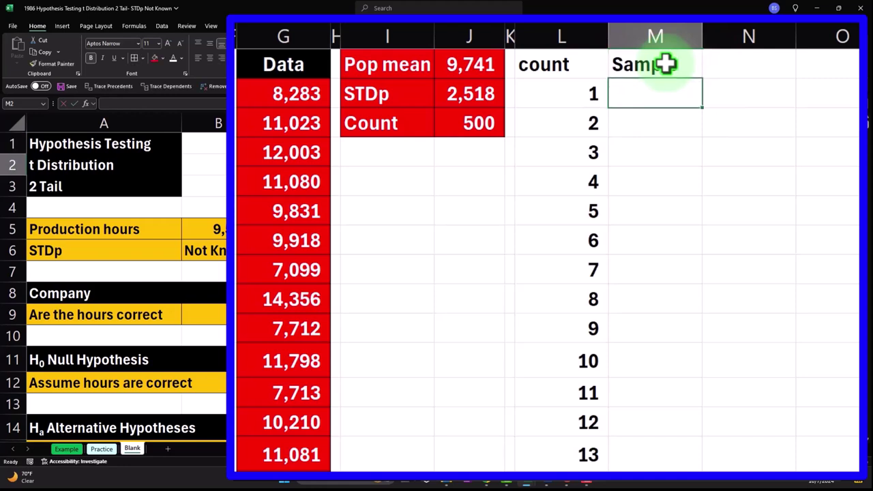
# Start an INDEX formula in M2 that uses the population data $G$2:$G$501 as its absolute array
pyautogui.moveTo(282, 91); pyautogui.dragTo(276, 245)
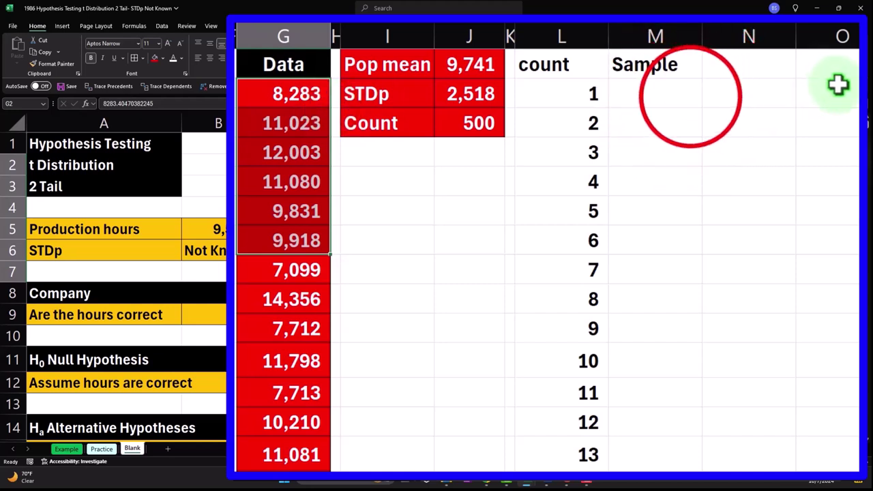
pyautogui.click(685, 96)
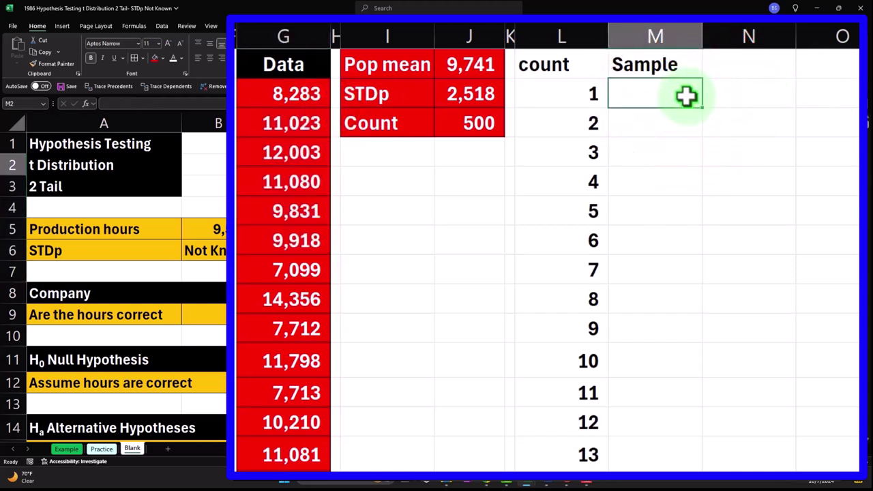
pyautogui.write('=ind')
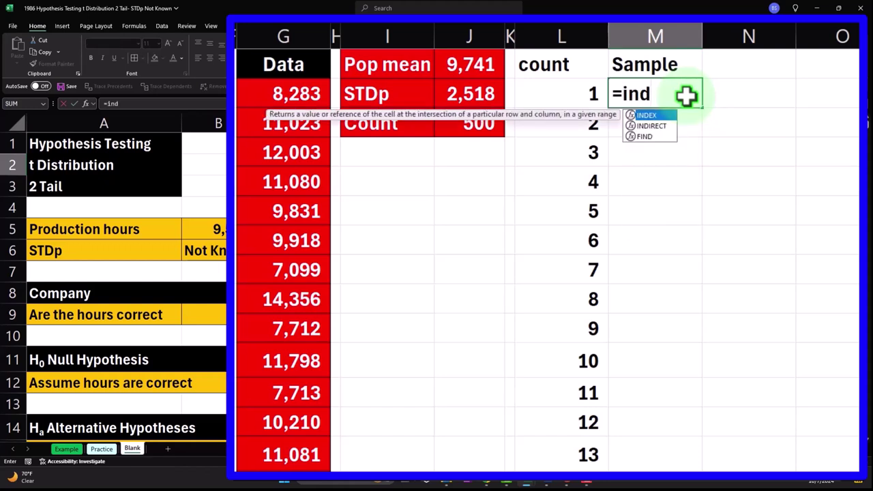
pyautogui.press('Tab')
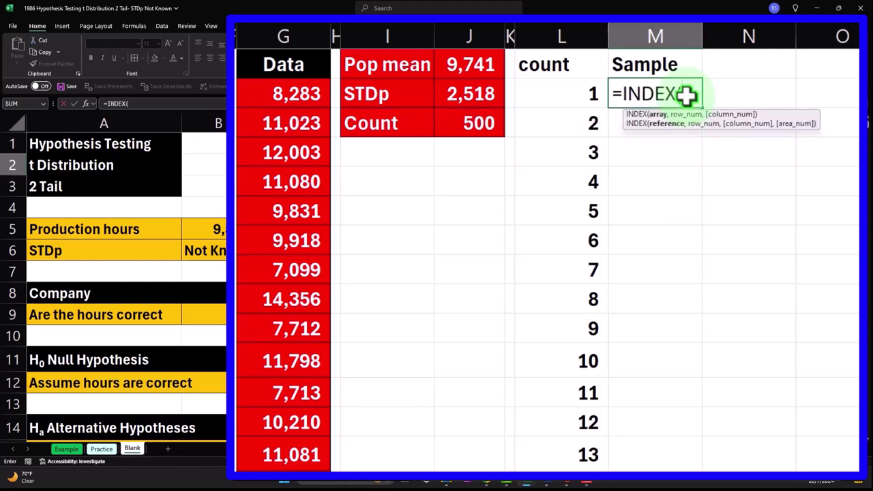
pyautogui.click(286, 97)
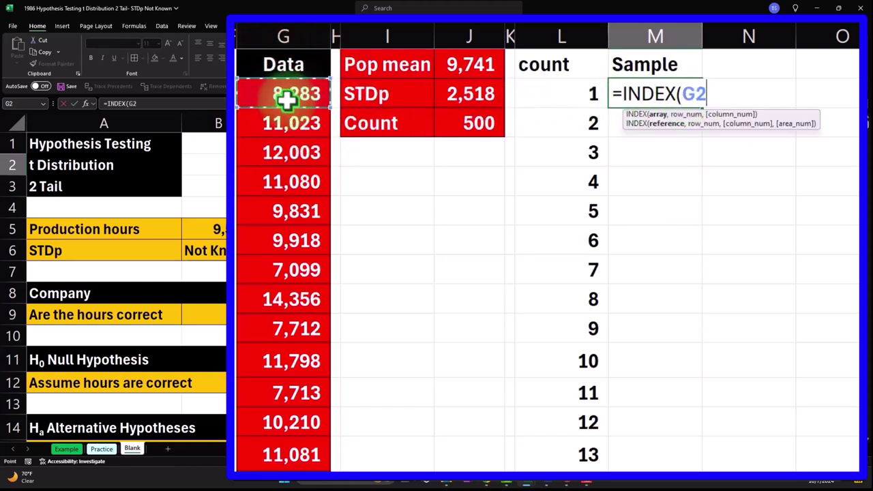
pyautogui.hotkey('ctrl', 'shift', 'Down')
pyautogui.hotkey('ctrl', 'BackSpace')
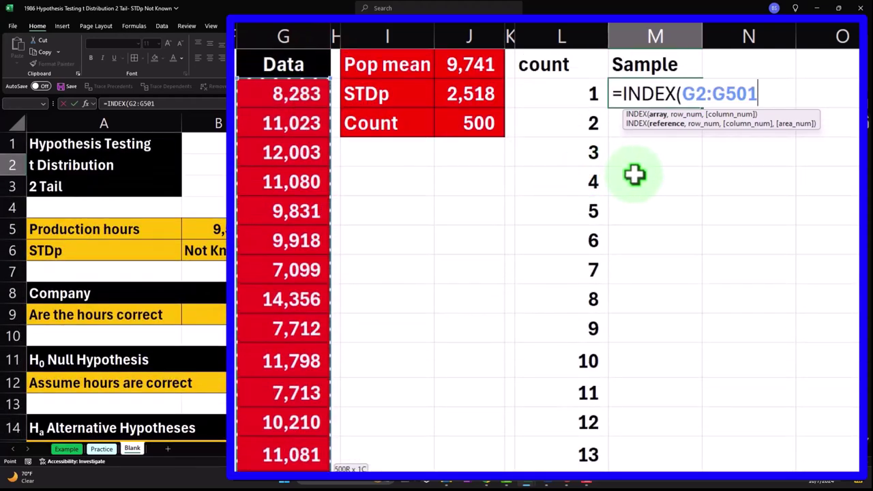
pyautogui.press('F4')
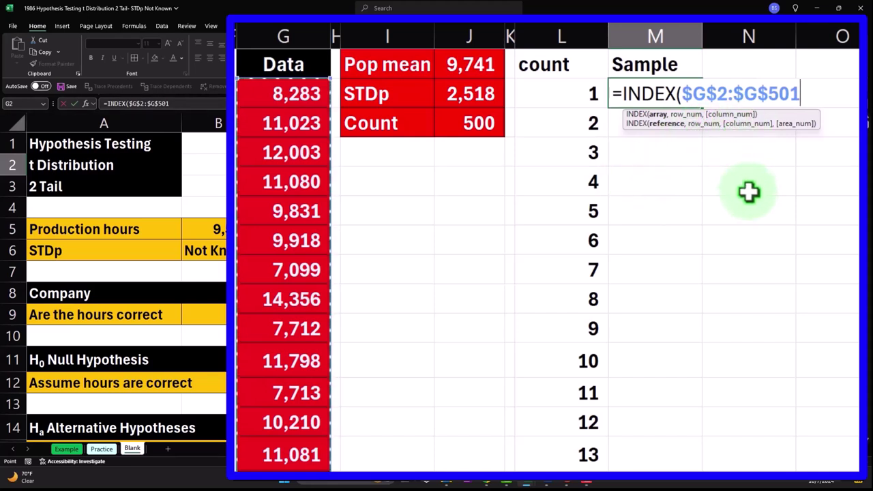
pyautogui.write(',')
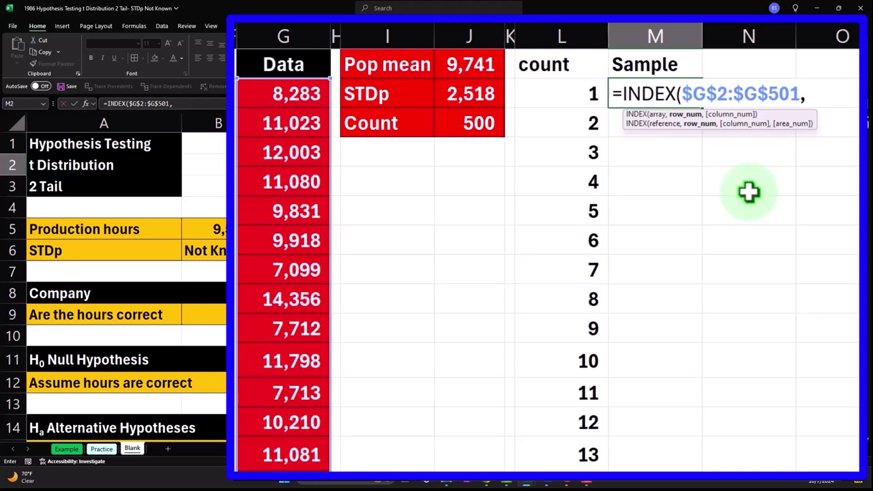
# Complete the INDEX formula in M2 with RANDBETWEEN(1,500) as its row number
pyautogui.write('rand')
pyautogui.doubleClick(831, 147)
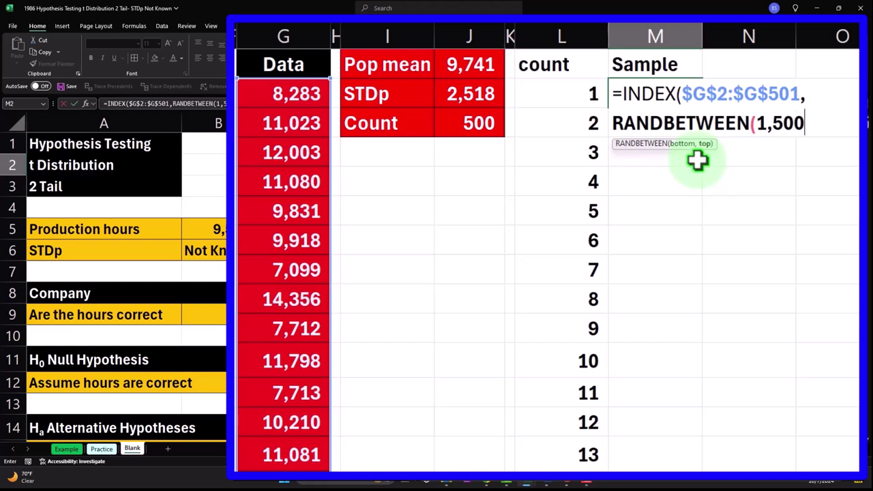
pyautogui.write(')')
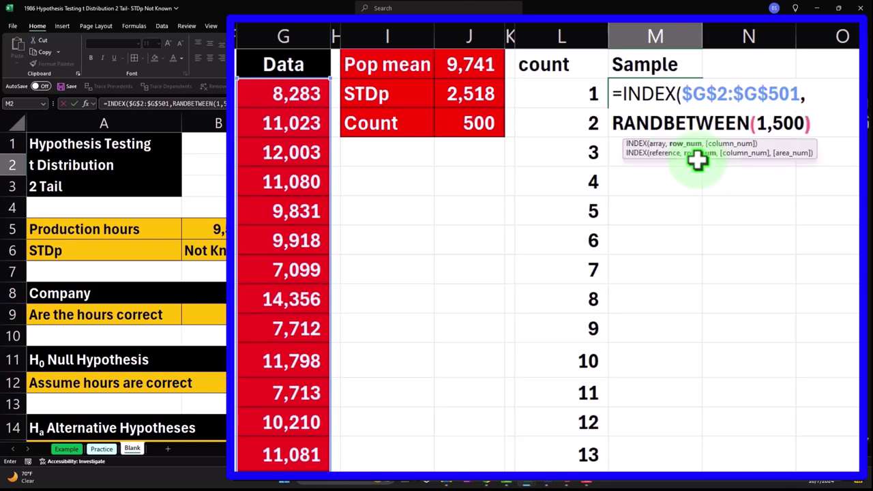
pyautogui.write(')')
pyautogui.press('Return')
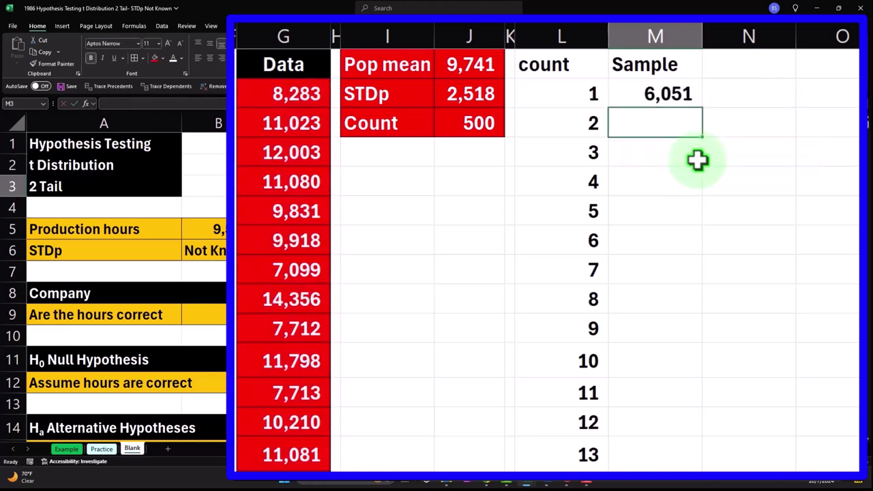
# Fill the random sample formula from M2 down column M alongside the count, and recalculate the random draws
pyautogui.click(685, 98)
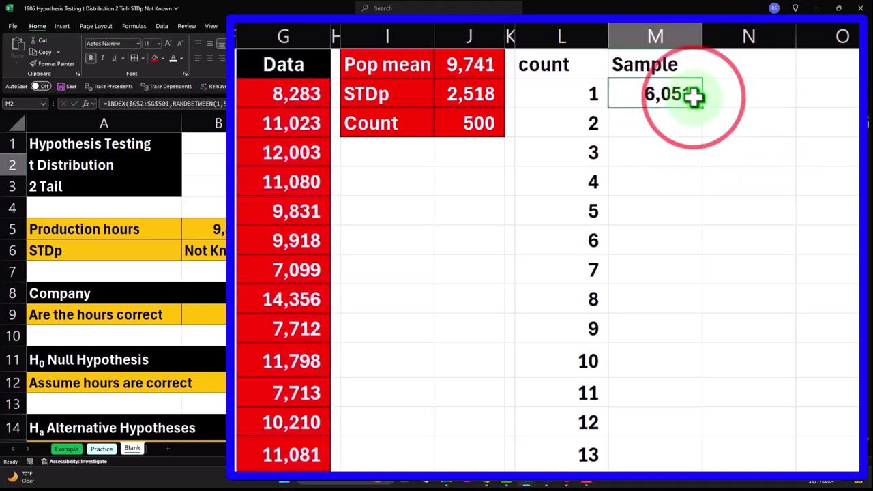
pyautogui.doubleClick(703, 107)
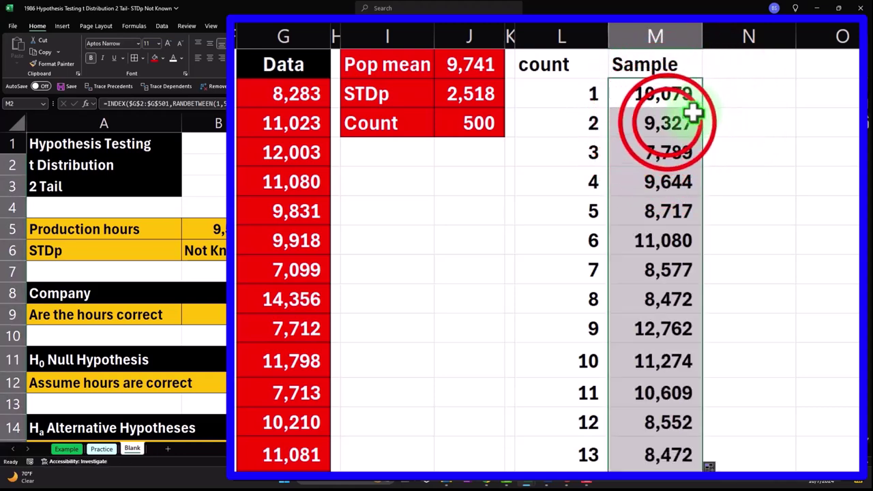
pyautogui.doubleClick(666, 123)
pyautogui.press('Return')
pyautogui.doubleClick(666, 123)
pyautogui.press('Return')
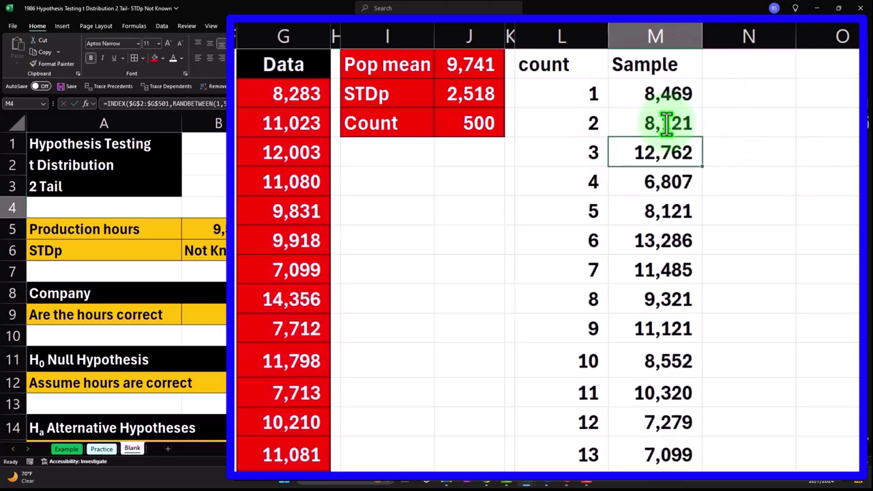
# Format the headers L1:M1 with a black fill, white font and centered alignment
pyautogui.moveTo(575, 68); pyautogui.dragTo(614, 65)
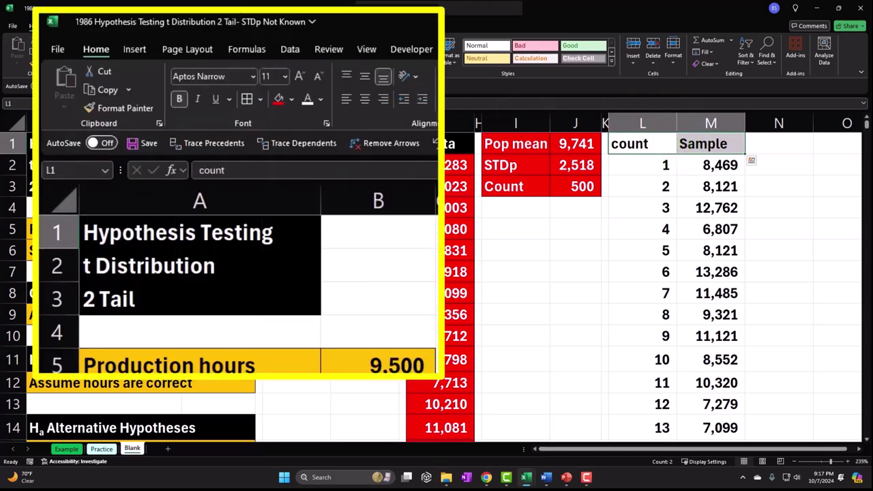
pyautogui.click(292, 99)
pyautogui.click(289, 167)
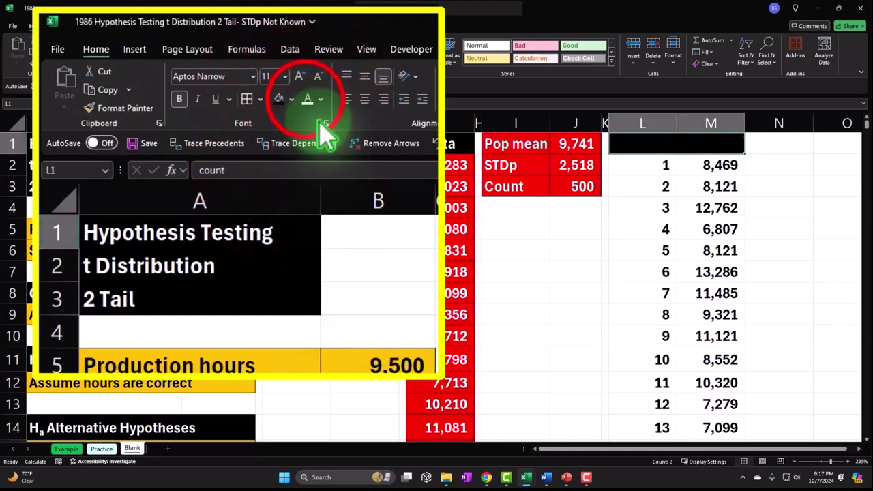
pyautogui.click(364, 100)
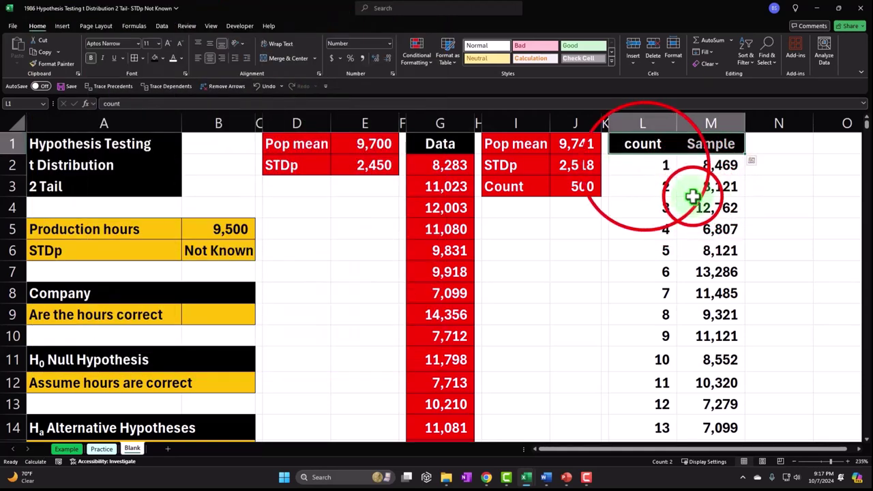
# Give the count and sample values from L2:M2 down to row 76 borders and a light blue fill from the standard colors
pyautogui.moveTo(655, 167); pyautogui.dragTo(689, 165)
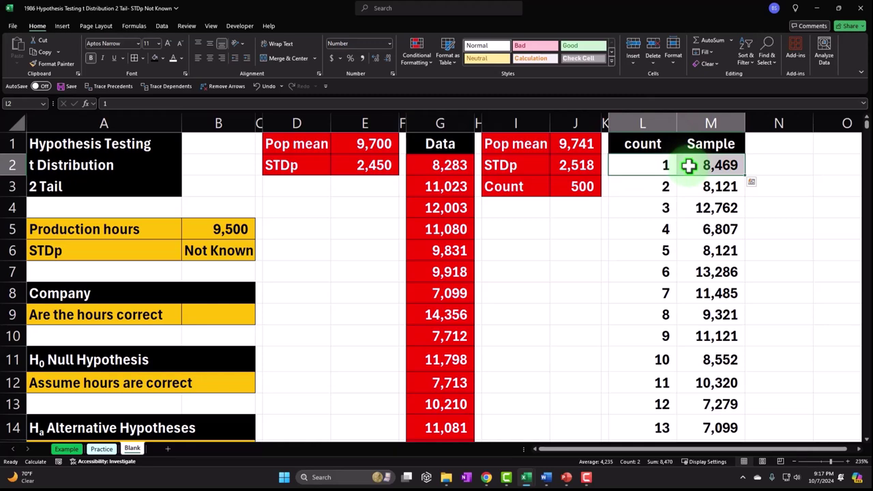
pyautogui.hotkey('ctrl', 'shift', 'Down')
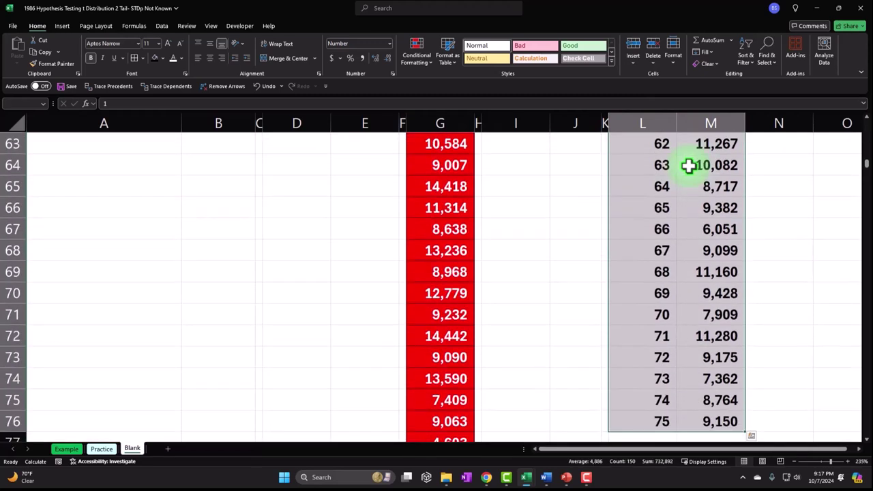
pyautogui.click(135, 59)
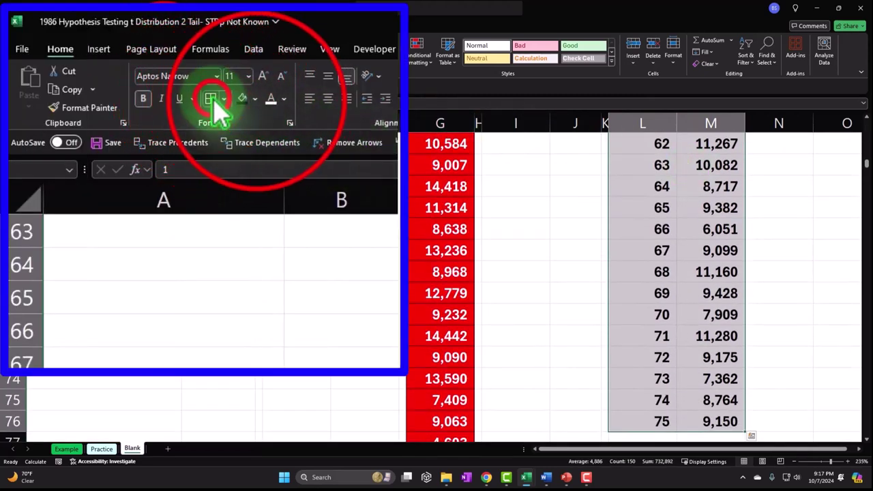
pyautogui.click(255, 99)
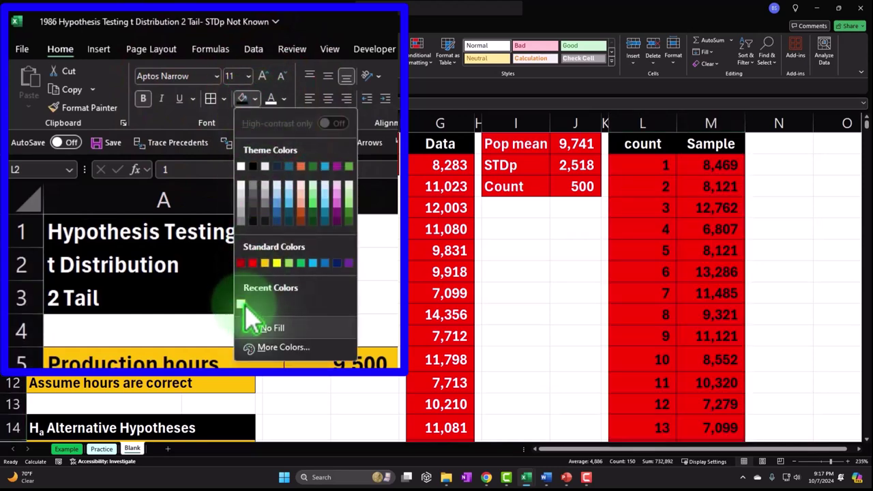
pyautogui.click(279, 349)
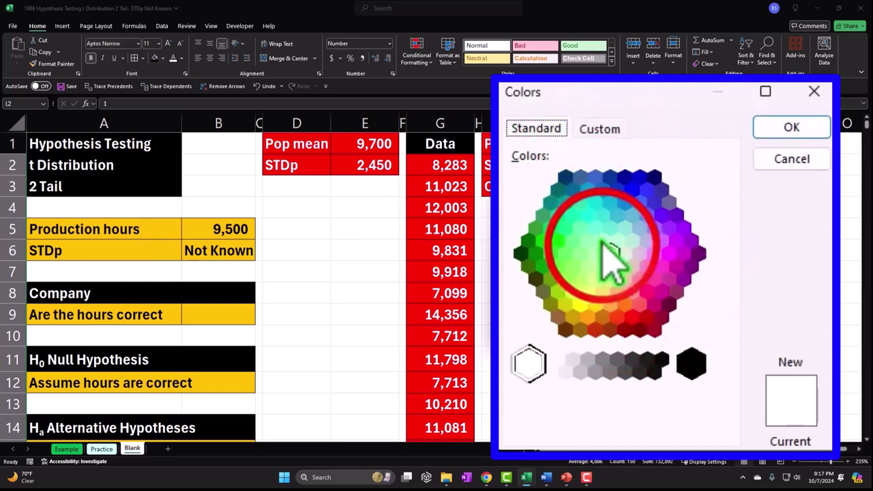
pyautogui.click(601, 242)
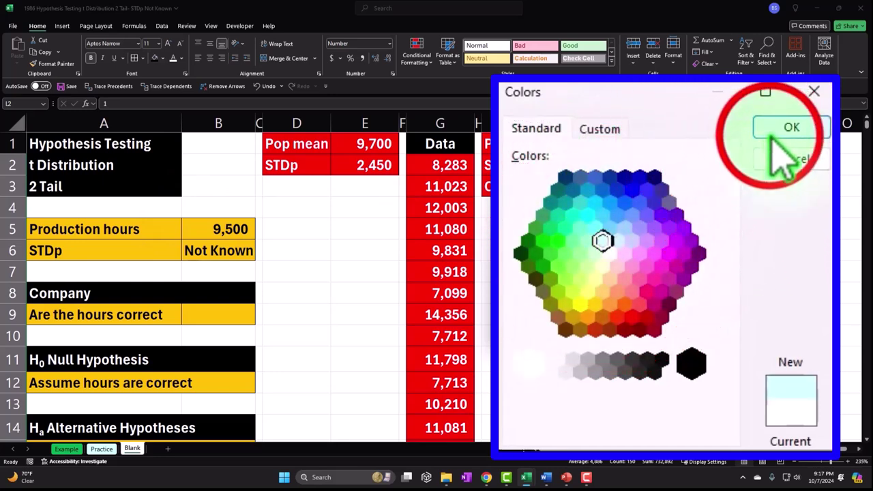
pyautogui.click(618, 194)
pyautogui.click(638, 207)
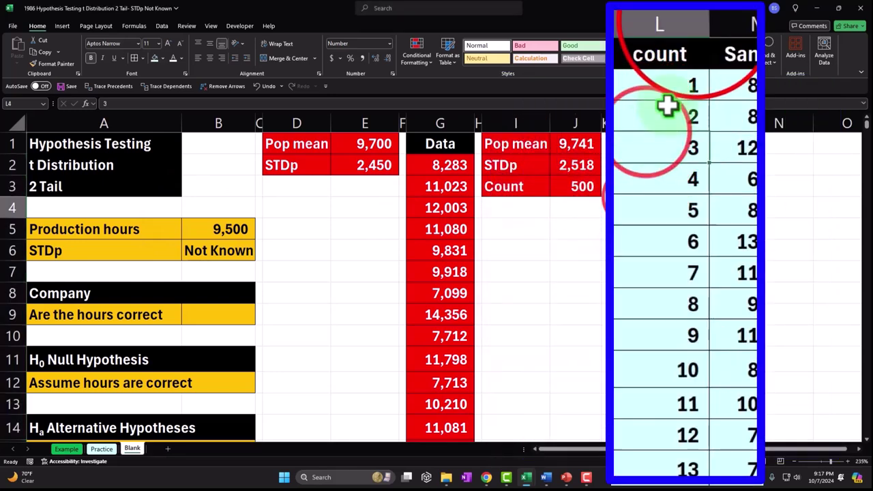
# Narrow columns L and M to fit their contents, and copy column K's slim spacer format to column N with Format Painter
pyautogui.click(708, 23)
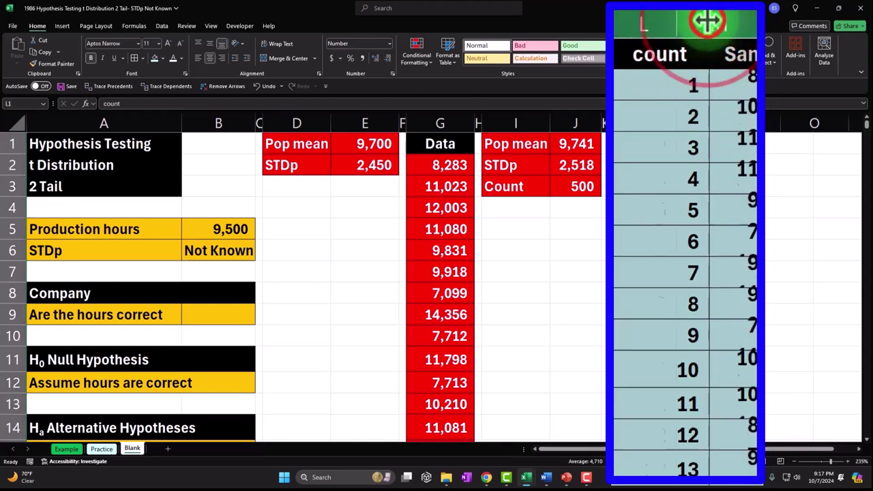
pyautogui.doubleClick(707, 22)
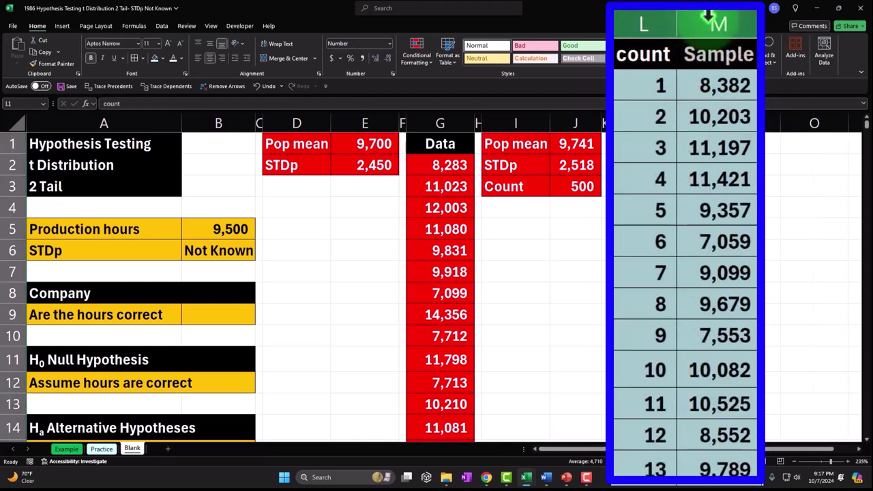
pyautogui.click(601, 123)
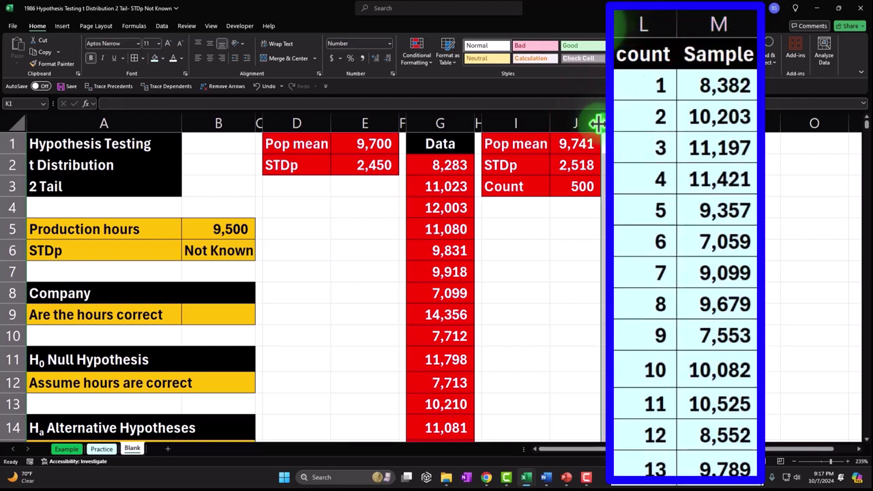
pyautogui.click(51, 64)
pyautogui.click(733, 126)
# Enter the null hypothesis label "H0 : μ" in O1, inserting the Greek small letter mu as a symbol
pyautogui.click(752, 145)
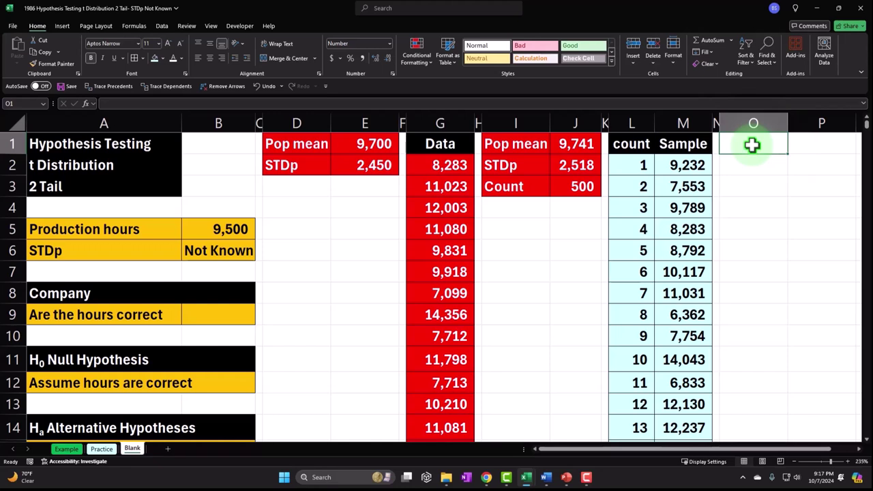
pyautogui.write('H')
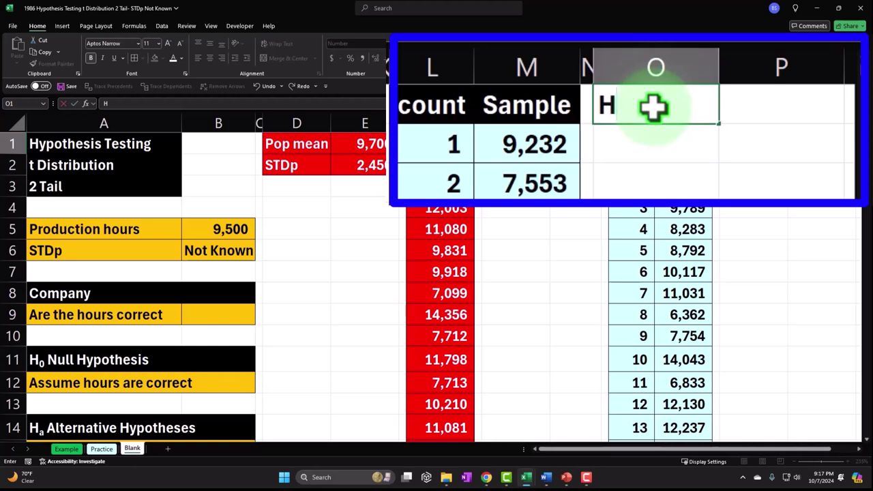
pyautogui.click(653, 107)
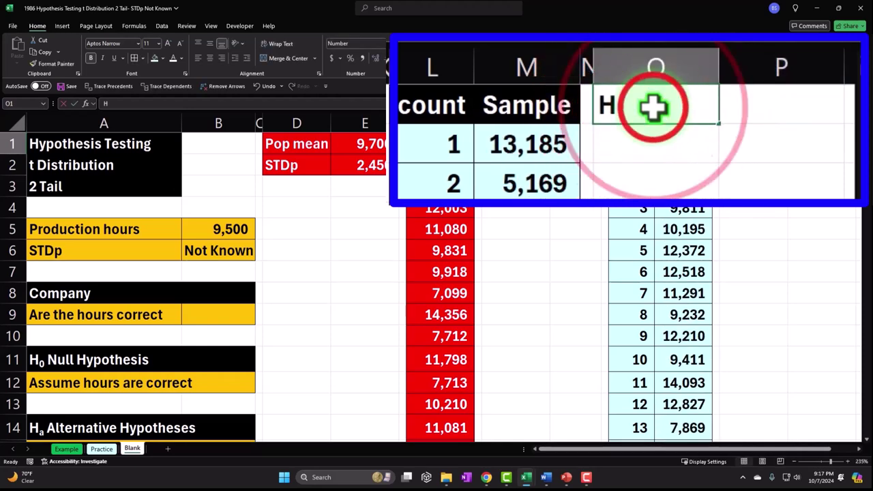
pyautogui.write('0')
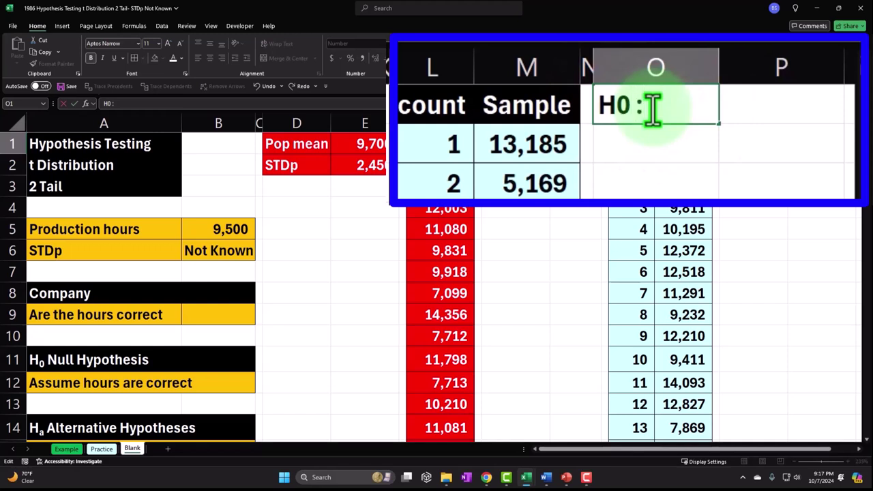
pyautogui.write(' :')
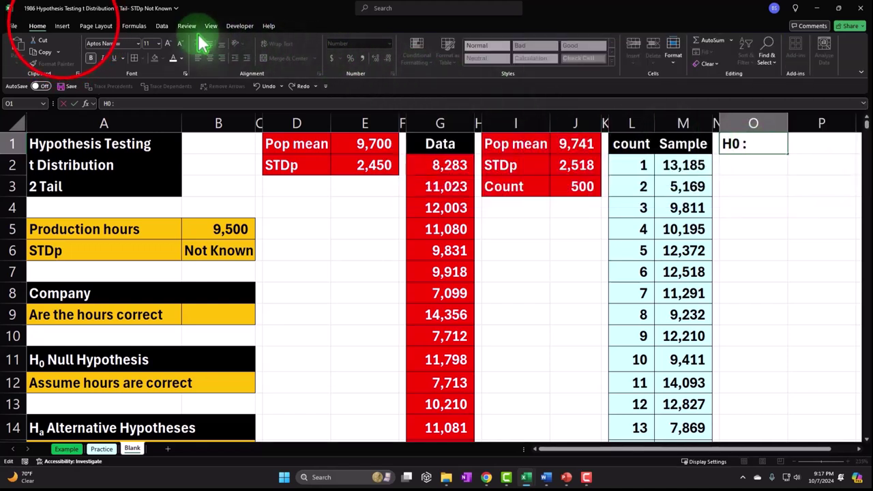
pyautogui.click(62, 26)
pyautogui.click(741, 51)
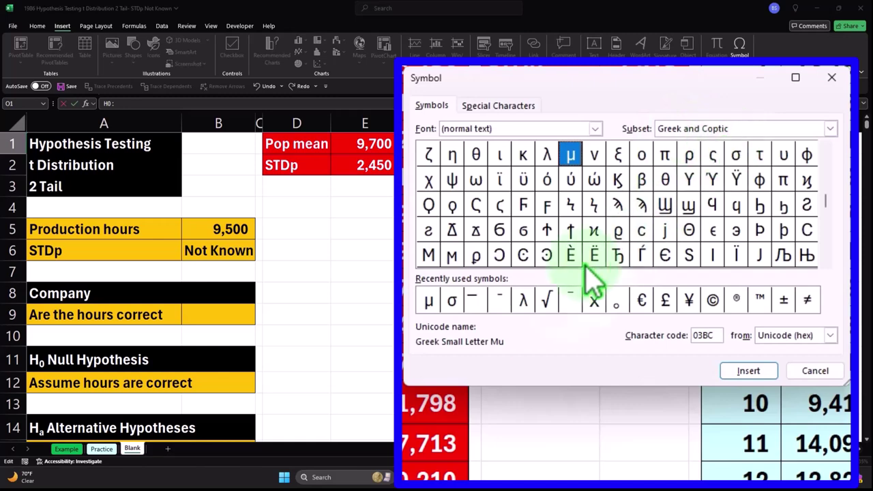
pyautogui.click(428, 301)
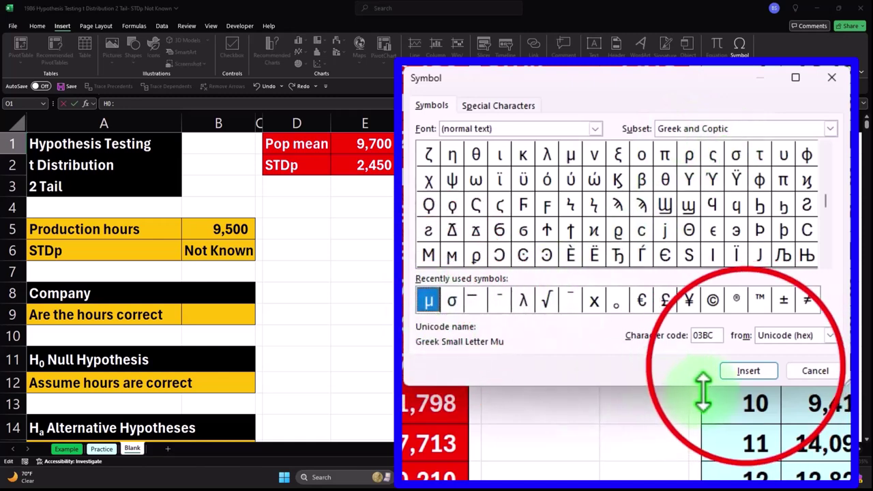
pyautogui.click(749, 372)
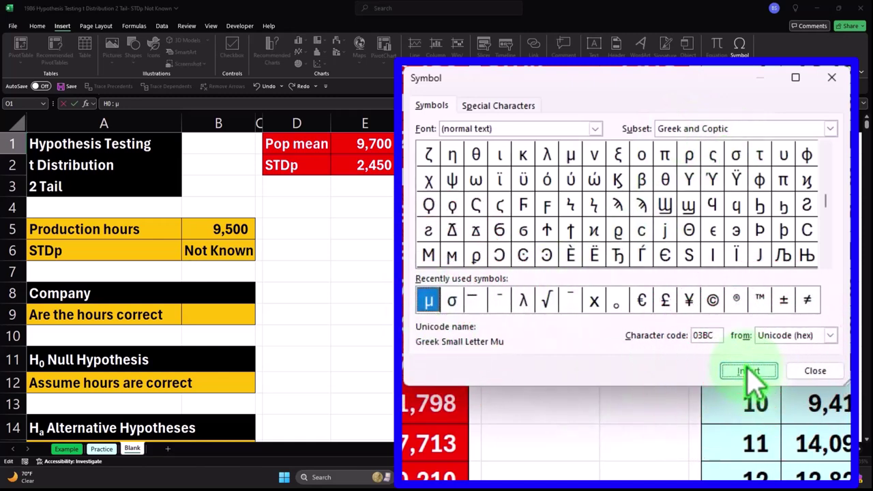
pyautogui.click(832, 78)
# Format the 0 in the O1 null hypothesis label as subscript
pyautogui.click(738, 144)
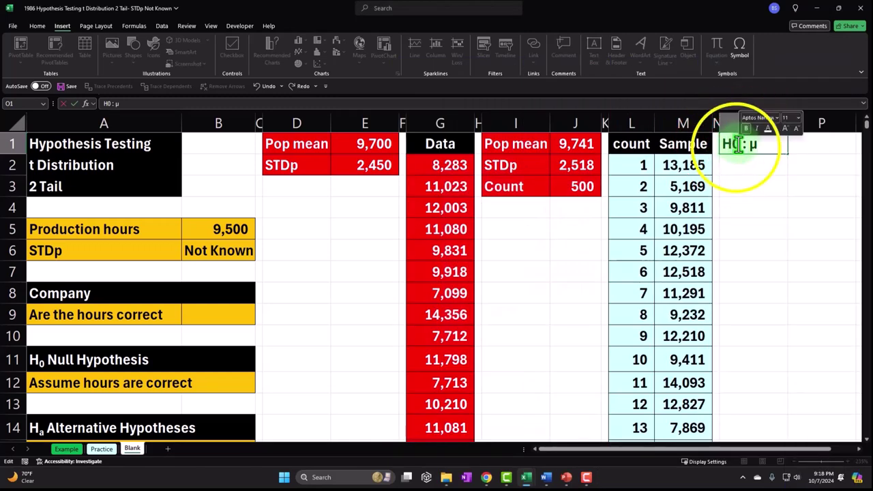
pyautogui.rightClick(738, 145)
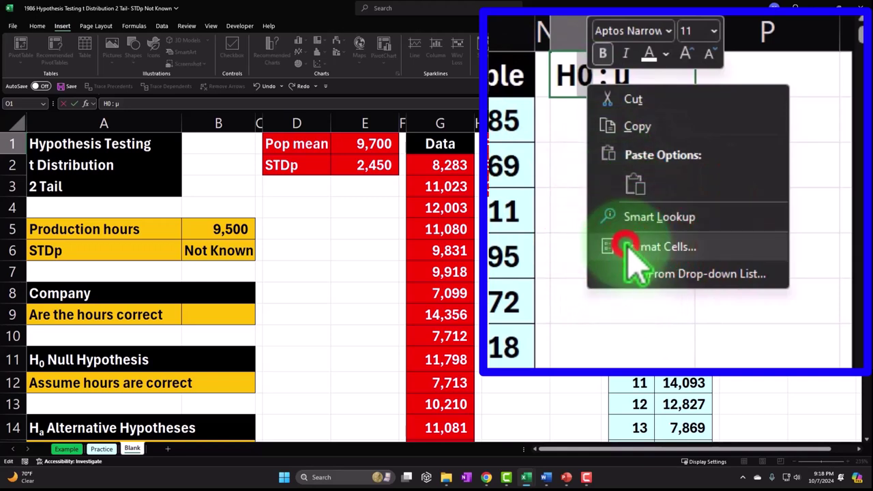
pyautogui.click(634, 258)
pyautogui.click(529, 235)
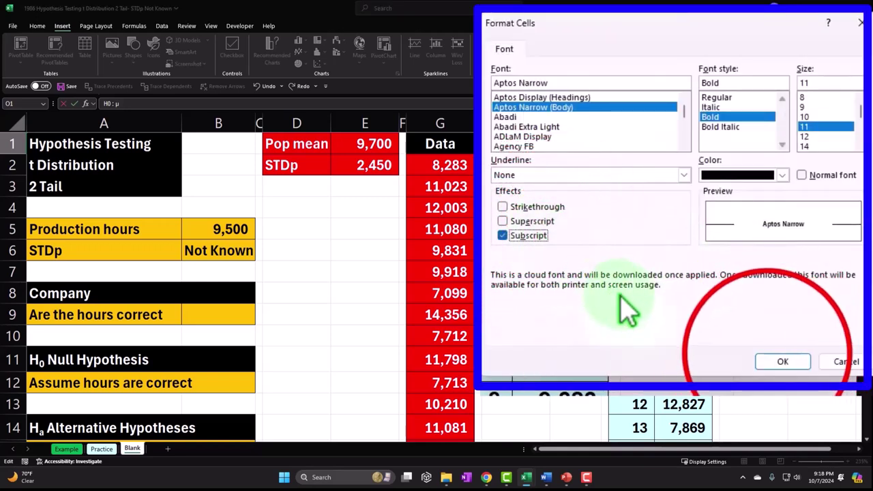
pyautogui.click(782, 362)
pyautogui.press('Return')
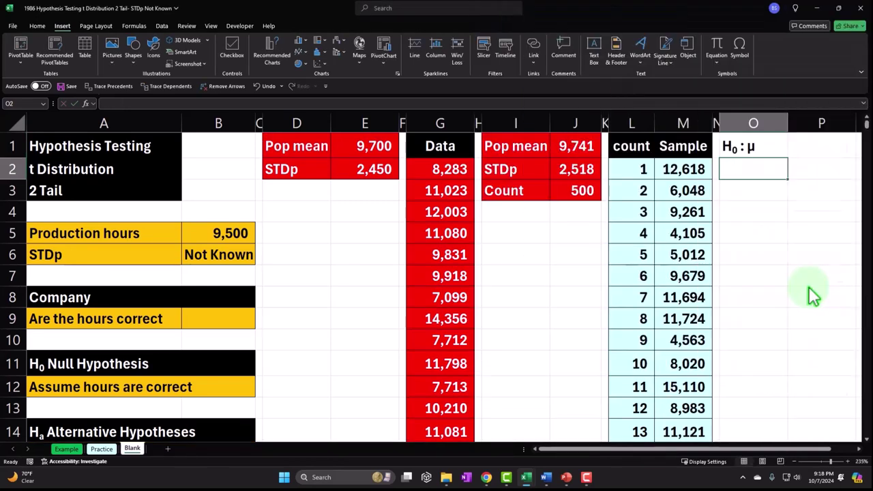
# Enter an equals sign as plain text in P1, beside the null hypothesis label
pyautogui.press('Up')
pyautogui.press('Right')
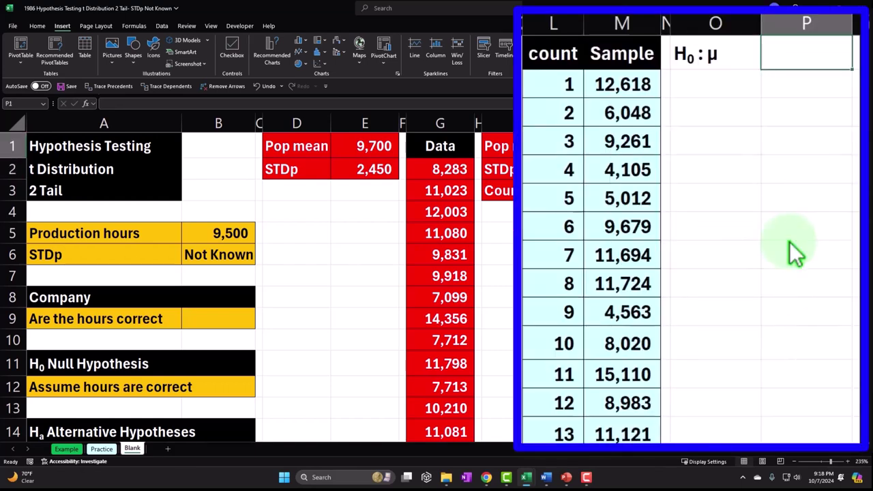
pyautogui.write('=')
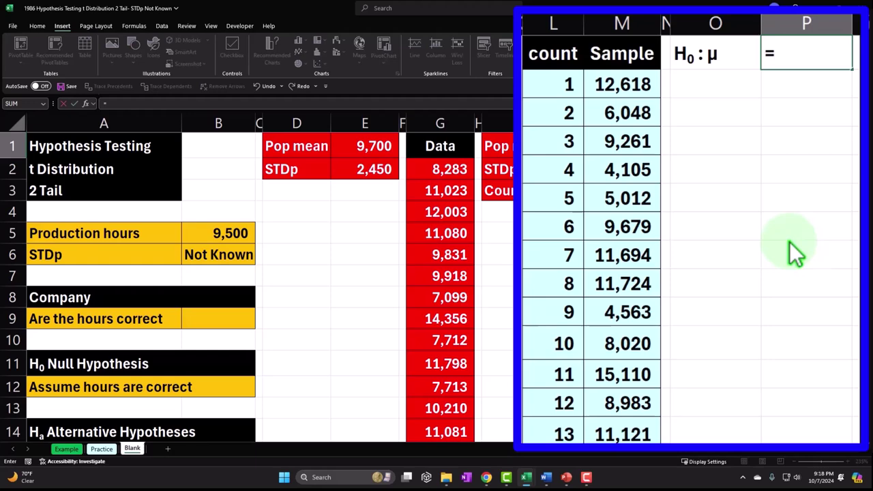
pyautogui.press('Left')
pyautogui.press('Right')
pyautogui.press('BackSpace')
pyautogui.press('BackSpace')
pyautogui.press('Return')
# Link Q1 to the production hours value with the formula =B5
pyautogui.press('Right')
pyautogui.press('Up')
pyautogui.write('=')
pyautogui.press('Left')
pyautogui.press('Left')
pyautogui.press('Left')
pyautogui.press('Left')
pyautogui.press('Left')
pyautogui.press('Left')
pyautogui.press('Left')
pyautogui.press('Left')
pyautogui.press('Left')
pyautogui.press('Left')
pyautogui.press('Left')
pyautogui.press('Left')
pyautogui.press('Left')
pyautogui.press('Left')
pyautogui.press('Left')
pyautogui.press('Left')
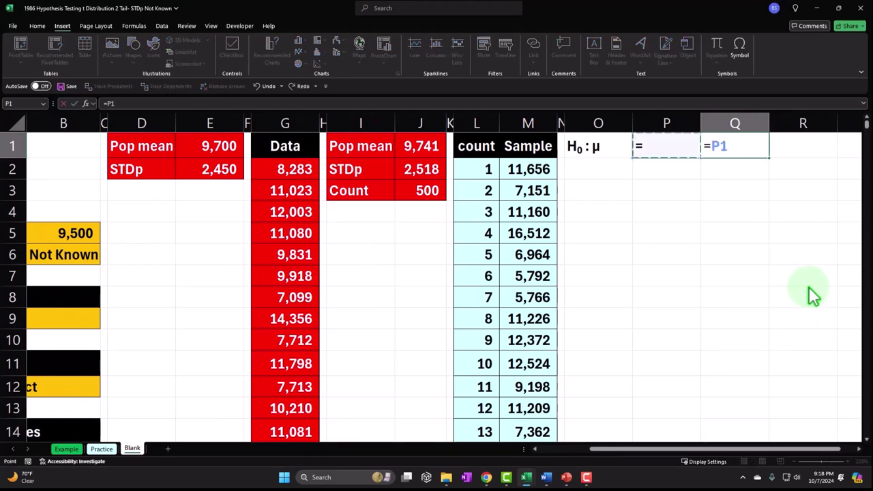
pyautogui.press('Down')
pyautogui.press('Down')
pyautogui.press('Down')
pyautogui.press('Down')
pyautogui.press('Right')
pyautogui.press('Return')
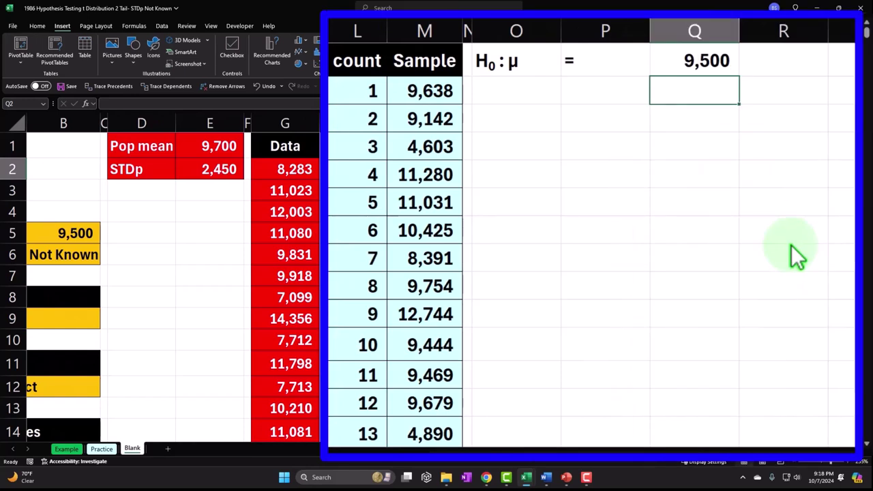
pyautogui.press('Up')
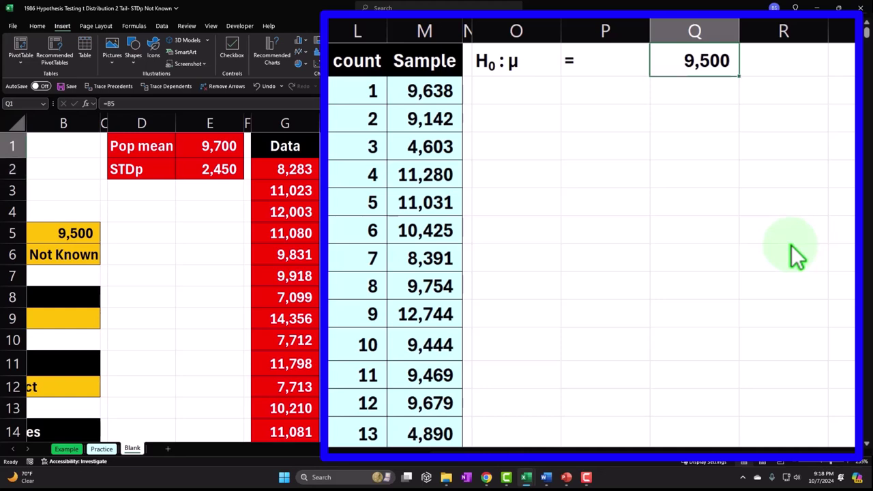
# Enter the alternative hypothesis label "Ha : μ" in O2, inserting the mu symbol
pyautogui.press('Down')
pyautogui.press('Left')
pyautogui.press('Left')
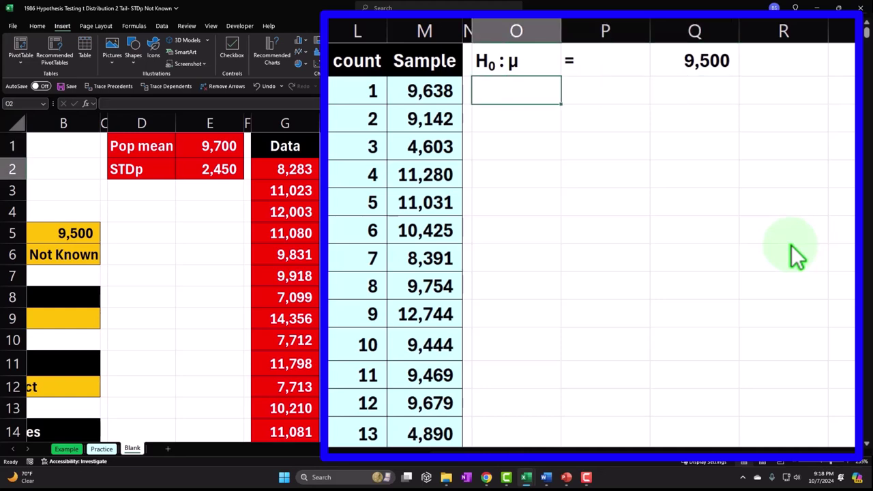
pyautogui.write('Hz')
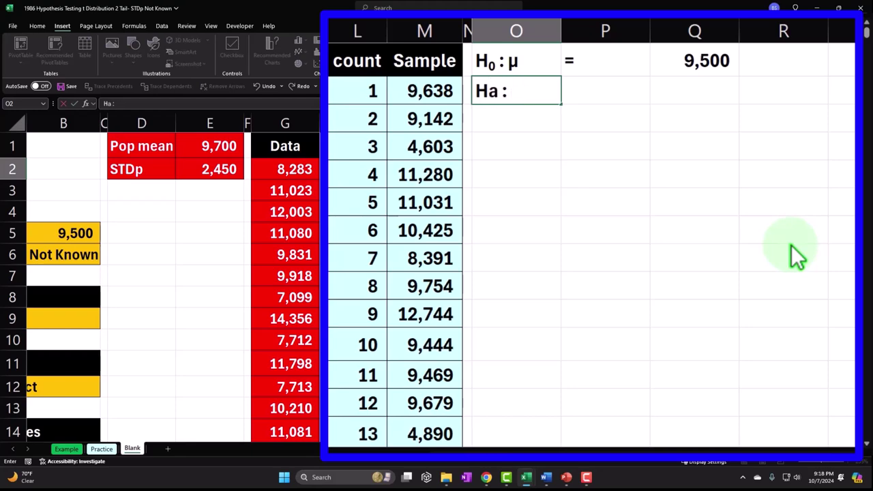
pyautogui.click(747, 51)
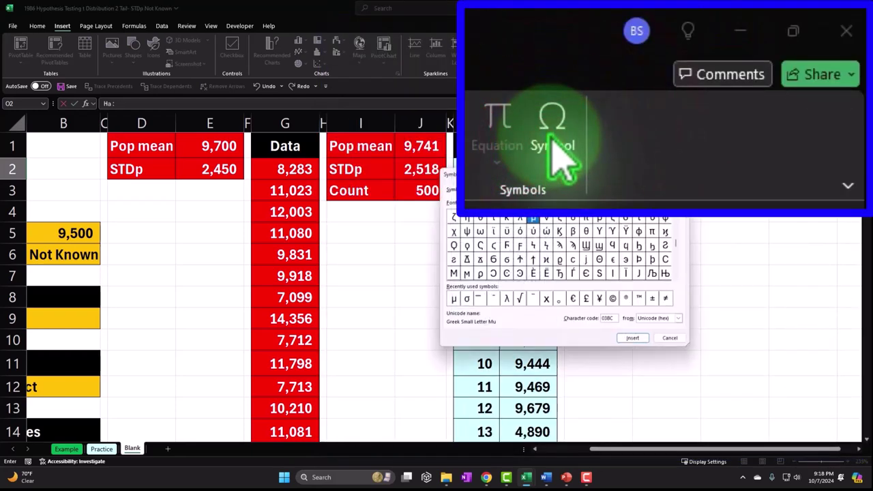
pyautogui.click(456, 297)
pyautogui.click(734, 431)
pyautogui.click(831, 93)
# Format the letter a in the O2 alternative hypothesis label as subscript
pyautogui.click(576, 170)
pyautogui.rightClick(575, 169)
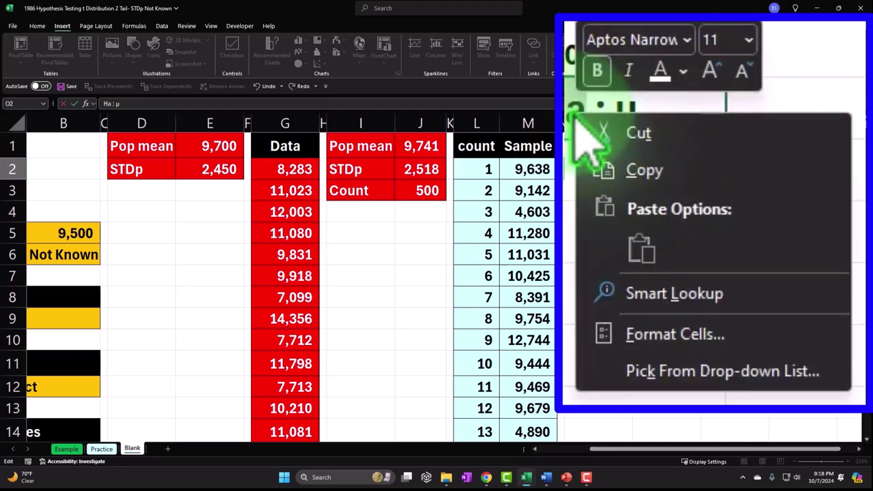
pyautogui.click(644, 334)
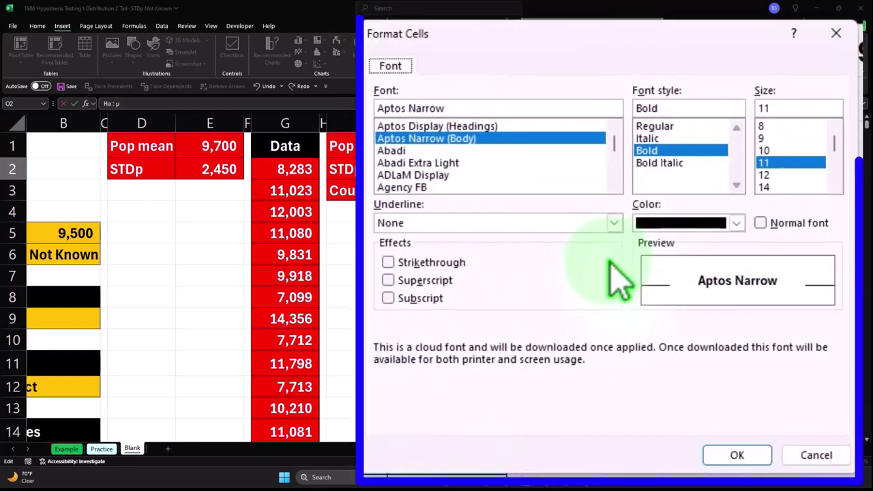
pyautogui.click(418, 300)
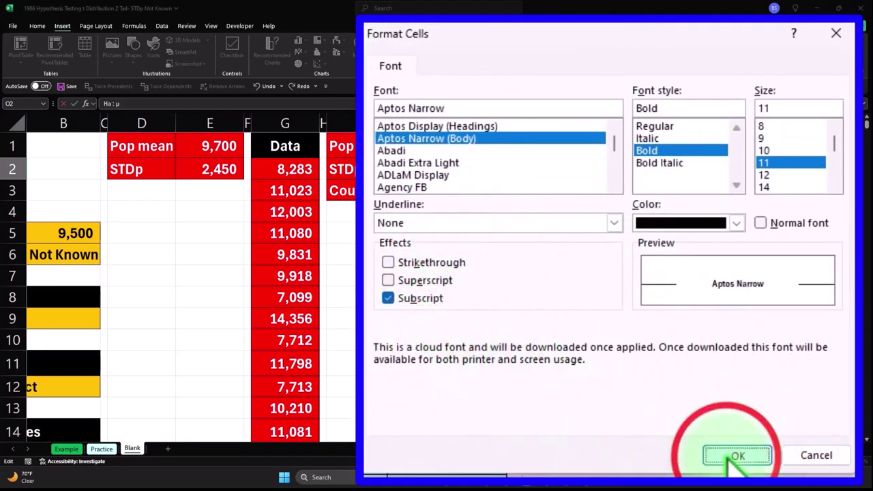
pyautogui.click(735, 457)
pyautogui.hotkey('ctrl', 'Return')
# Enter the not-equal sign <> in P2, beside the alternative hypothesis label
pyautogui.press('Up')
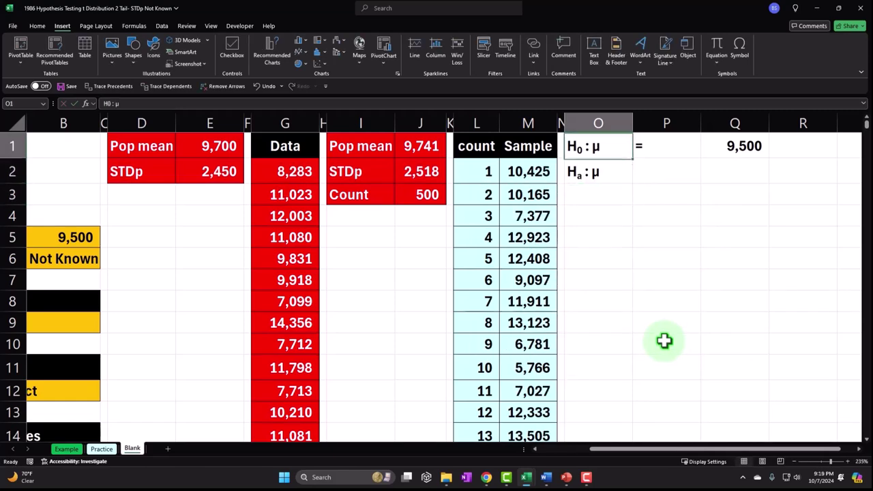
pyautogui.press('Right')
pyautogui.press('Down')
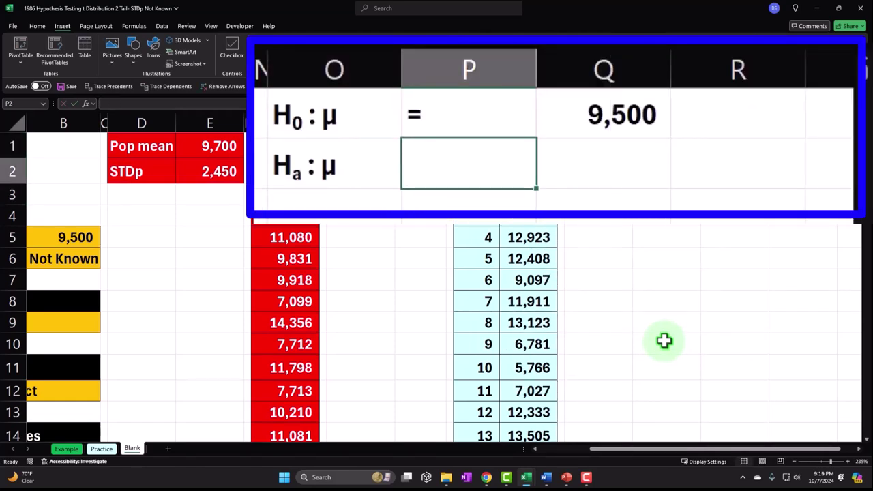
pyautogui.write('<>')
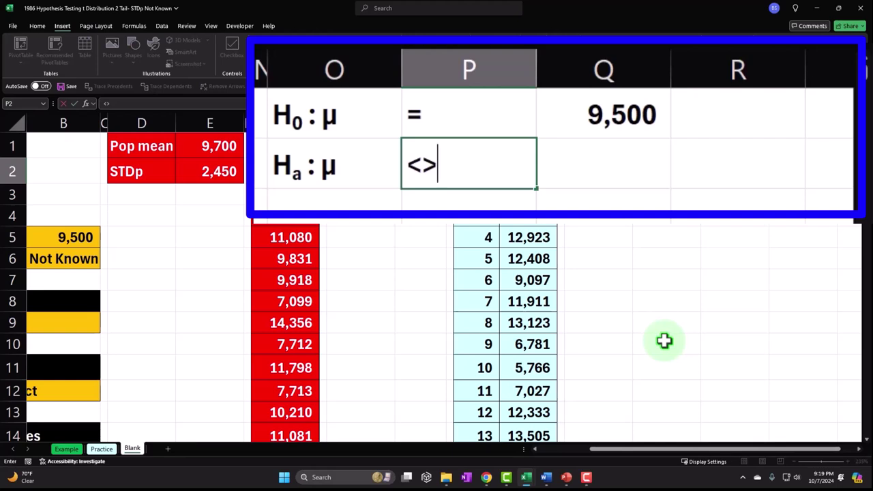
pyautogui.press('Return')
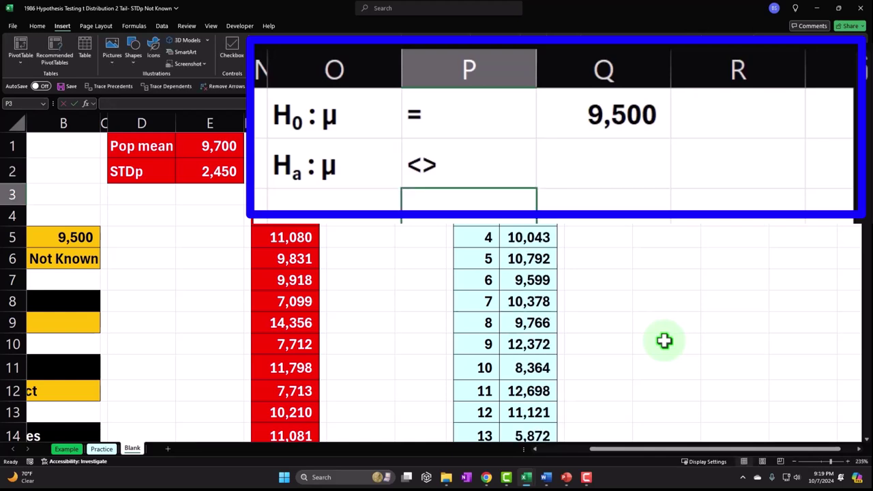
# Link Q2 to the hypothesized mean above with =Q1, and review the cells of both hypothesis statements
pyautogui.press('Right')
pyautogui.press('Up')
pyautogui.write('=')
pyautogui.press('Up')
pyautogui.press('Return')
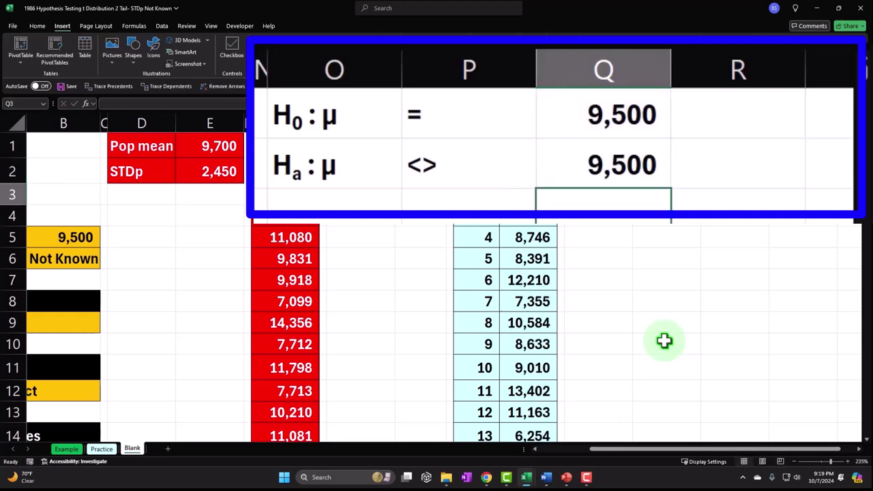
pyautogui.click(589, 114)
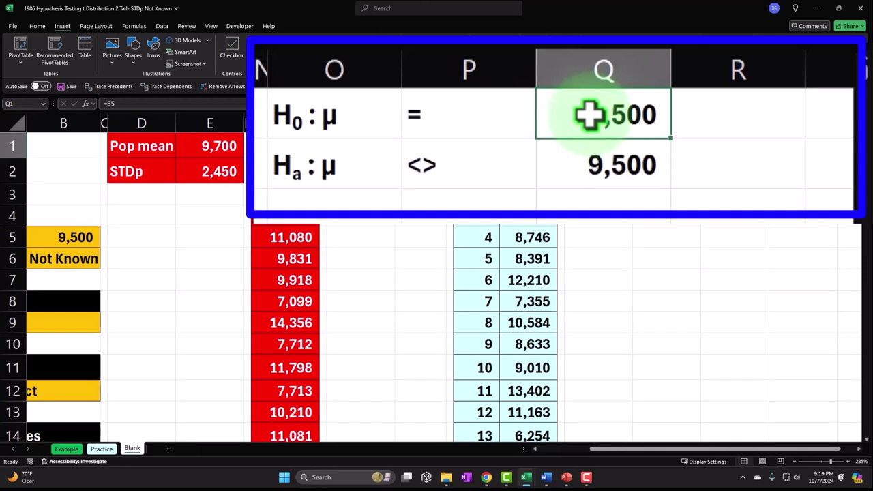
pyautogui.click(602, 161)
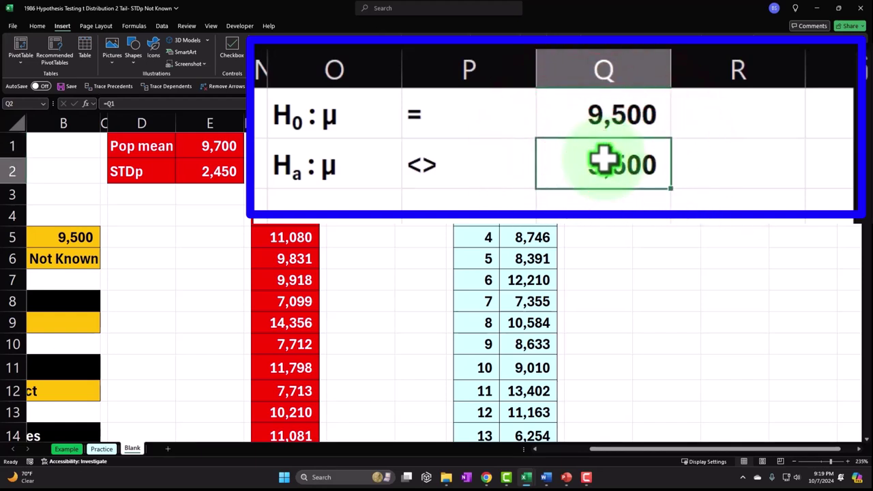
pyautogui.click(481, 166)
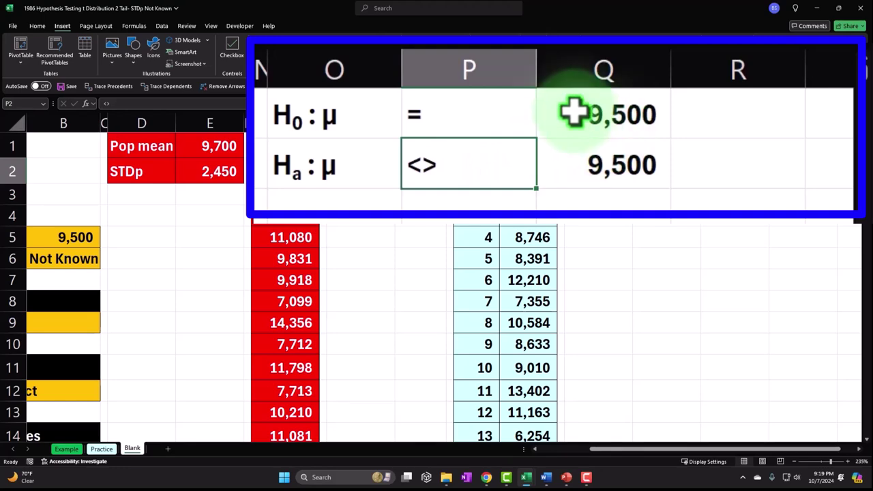
# Auto-fit the widths of columns O, P and Q to the hypothesis statements
pyautogui.doubleClick(538, 73)
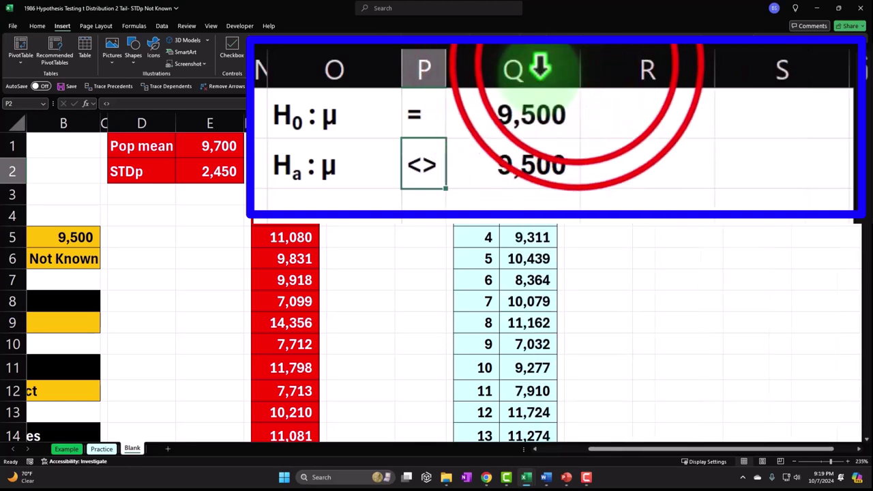
pyautogui.doubleClick(575, 68)
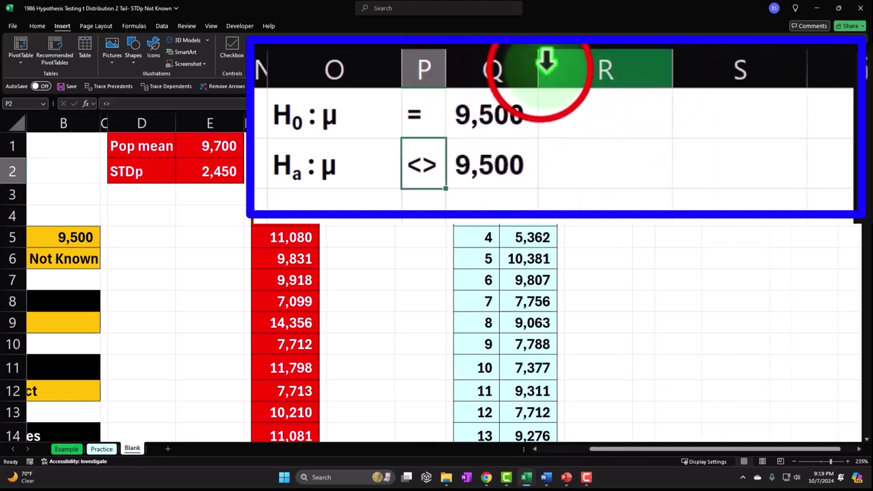
pyautogui.doubleClick(417, 68)
pyautogui.doubleClick(403, 72)
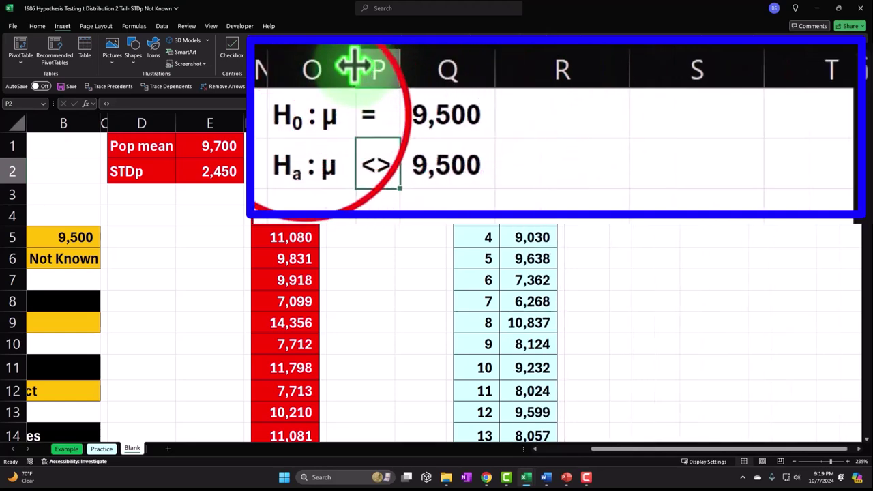
# Format the hypothesis statements in O1:Q2 with a light blue fill and cell borders
pyautogui.moveTo(302, 121); pyautogui.dragTo(407, 156)
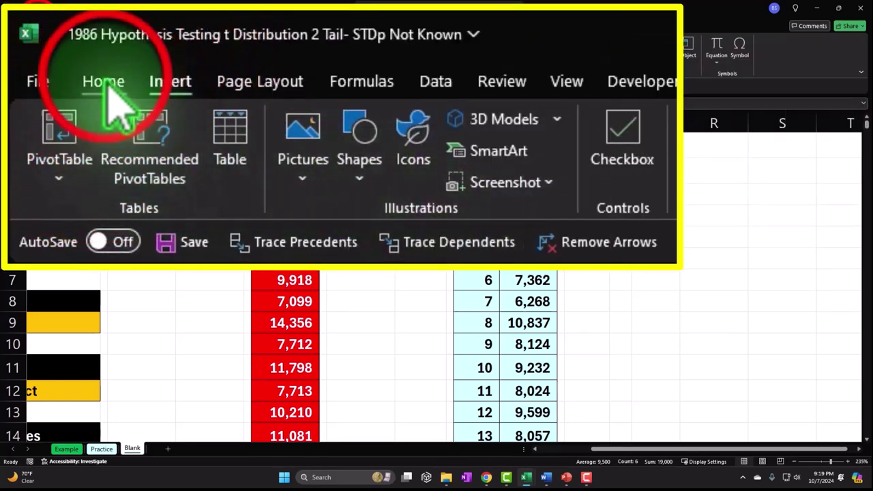
pyautogui.click(37, 26)
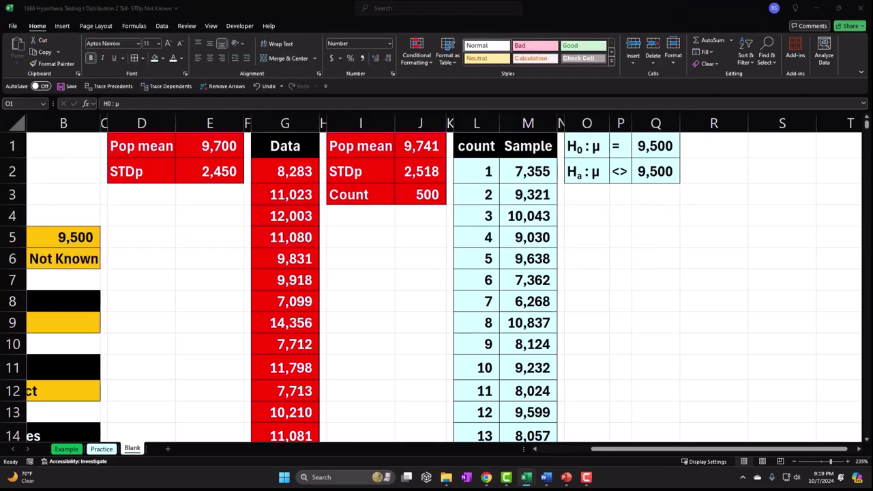
pyautogui.hotkey('ctrl', 'a')
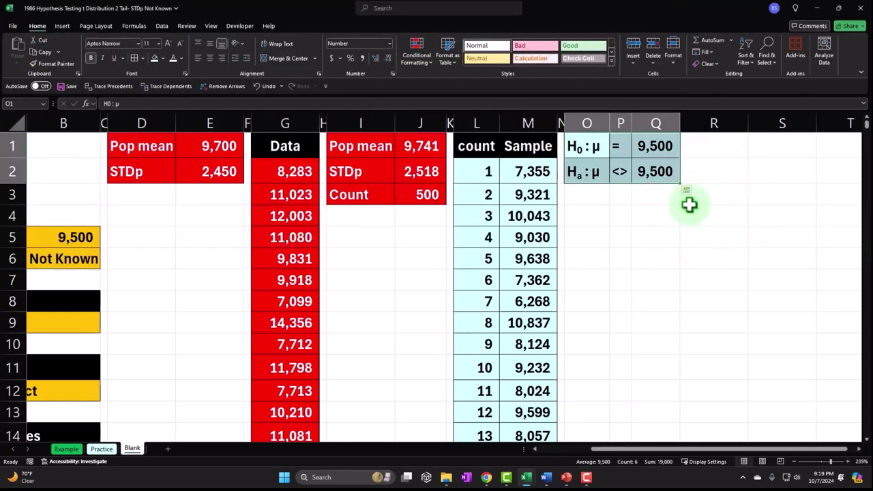
# Copy the format and narrow width of spacer column N to column R
pyautogui.click(561, 122)
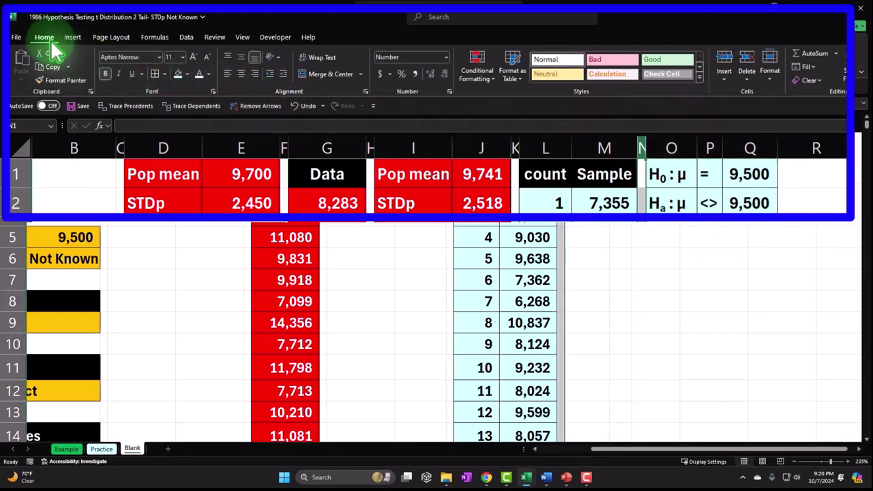
pyautogui.click(60, 81)
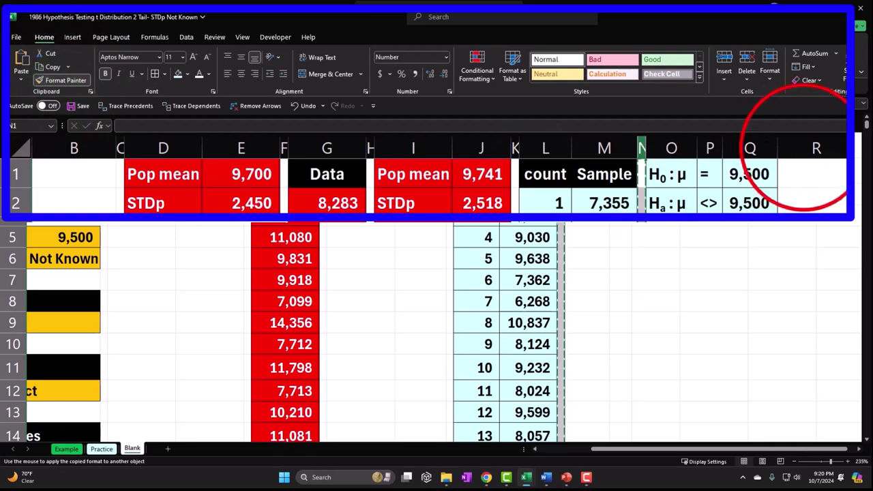
pyautogui.click(809, 147)
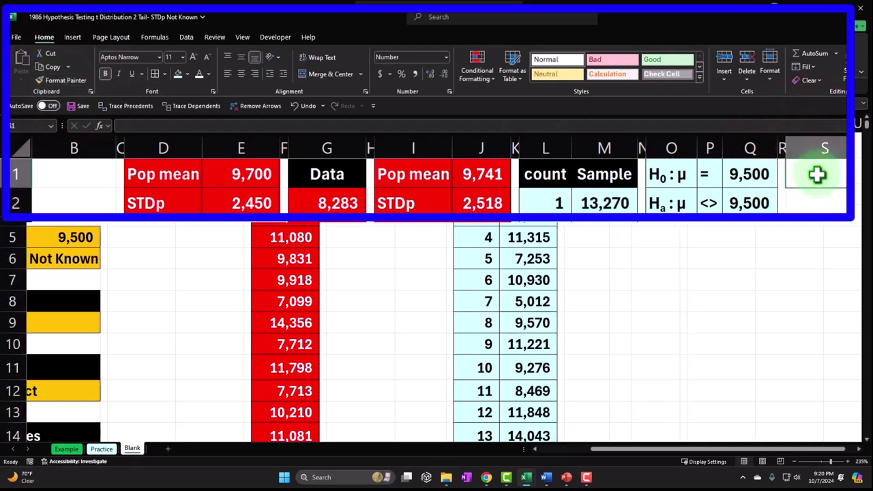
# Label S1 a=alpha and enter 0.01 in T1, formatted to two decimal places
pyautogui.write('a=')
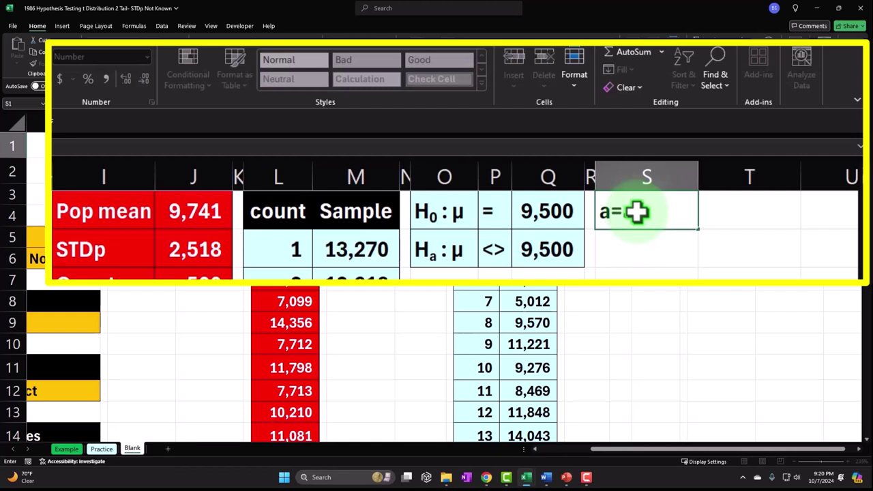
pyautogui.press('Tab')
pyautogui.write('.05')
pyautogui.hotkey('ctrl', 'Return')
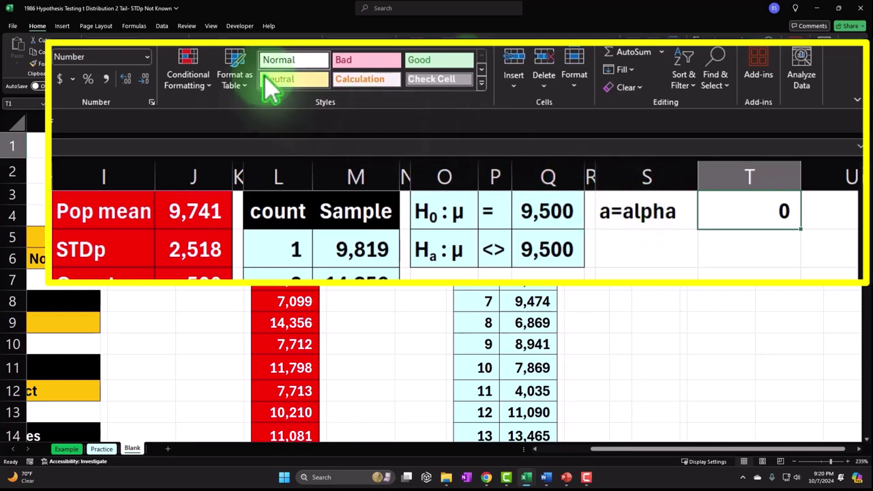
pyautogui.click(139, 77)
pyautogui.click(131, 82)
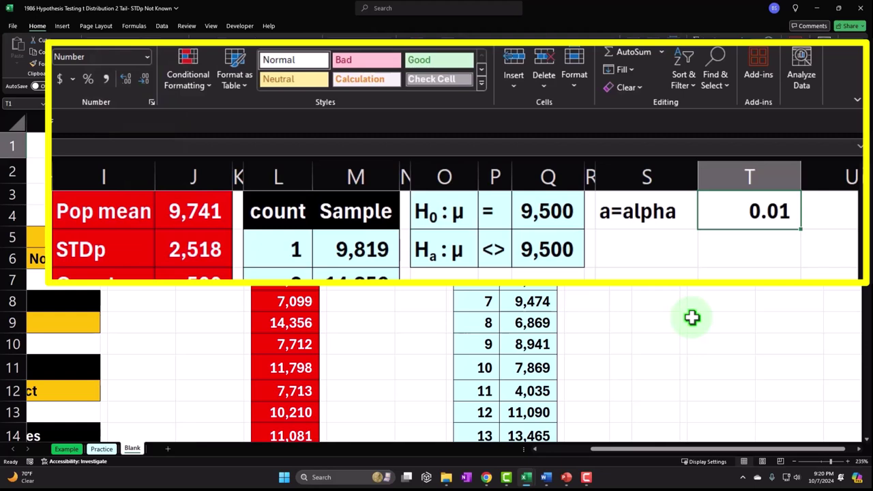
# Enter the label n=sample size in S2 and widen column S to fit it
pyautogui.press('Left')
pyautogui.press('Down')
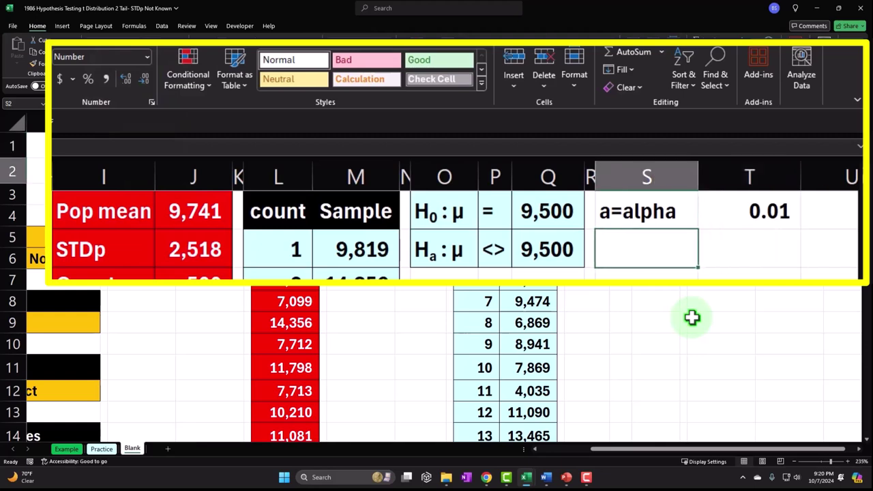
pyautogui.write('n=sample si')
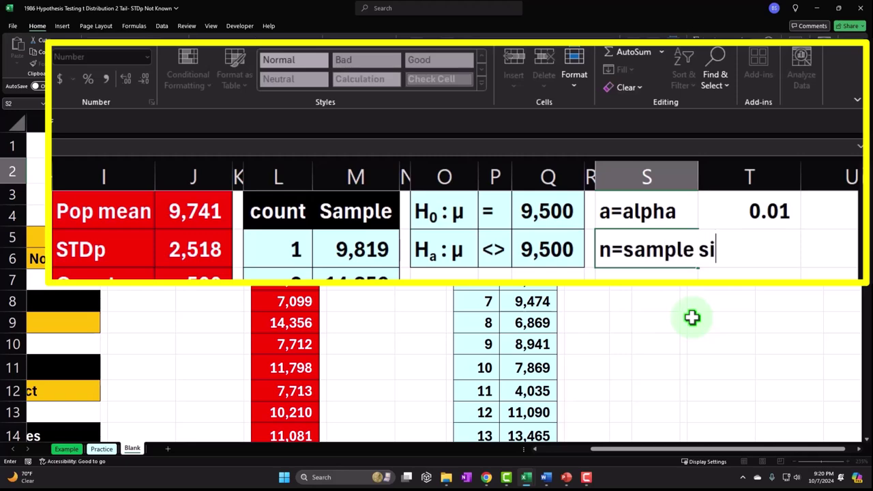
pyautogui.write('ze')
pyautogui.press('Tab')
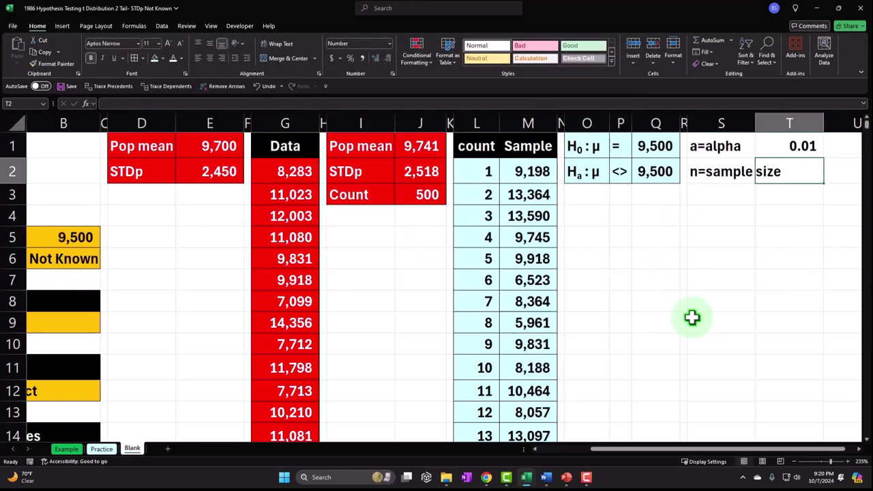
pyautogui.moveTo(756, 123); pyautogui.dragTo(782, 123)
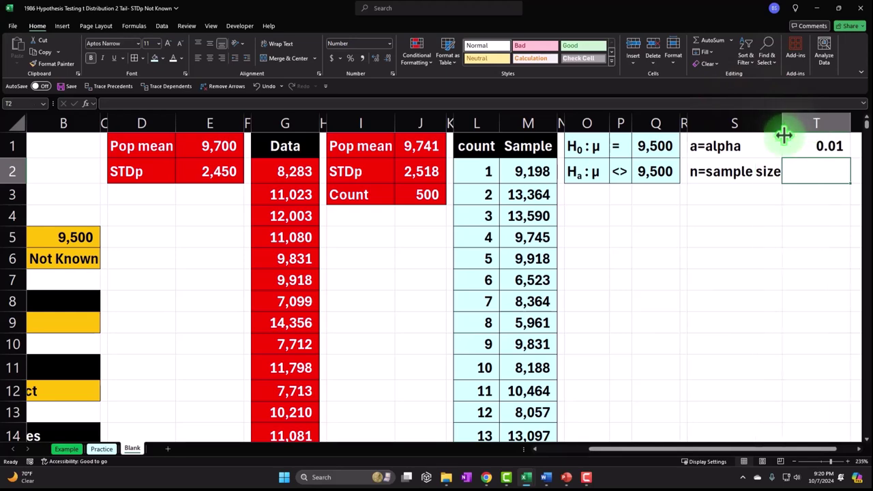
# Calculate the sample size in T2 by counting the Sample column values with =COUNT(M2:M76)
pyautogui.hscroll(3, 796, 237)
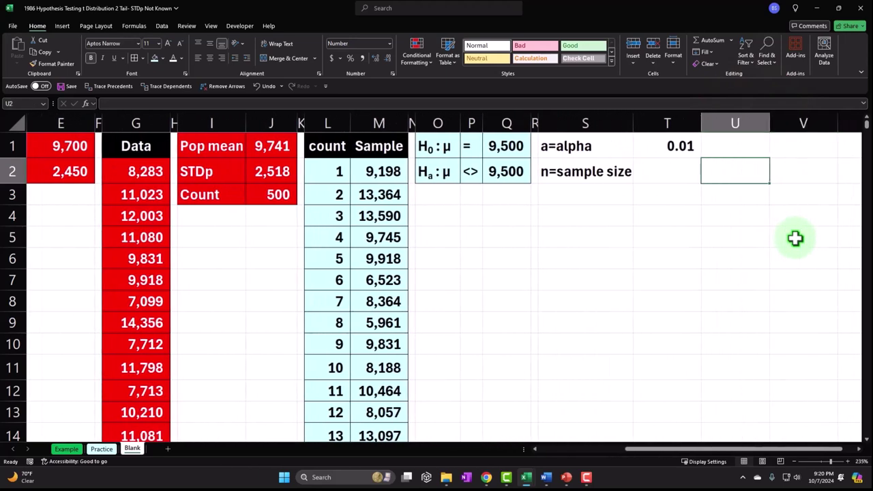
pyautogui.write('=')
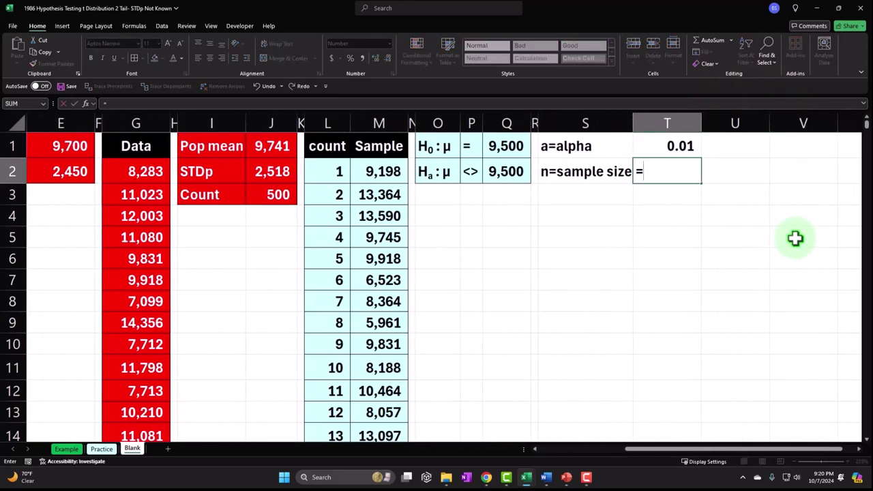
pyautogui.write('coun')
pyautogui.press('Tab')
pyautogui.press('Left')
pyautogui.press('Left')
pyautogui.press('Left')
pyautogui.press('Left')
pyautogui.press('Left')
pyautogui.press('Left')
pyautogui.press('Left')
pyautogui.hotkey('ctrl', 'shift', 'Down')
pyautogui.hotkey('ctrl', 'BackSpace')
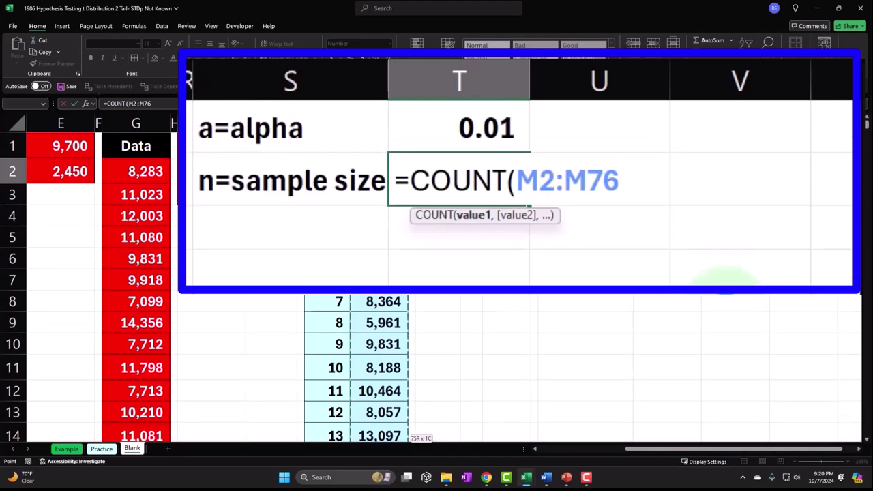
pyautogui.press('Return')
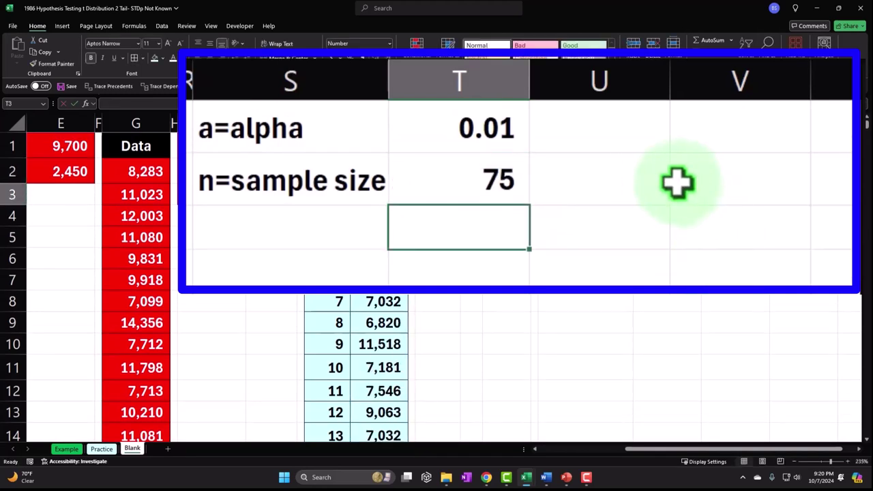
# Enter the label df=Degress of freedom in S3 and widen column S to fit it
pyautogui.press('Left')
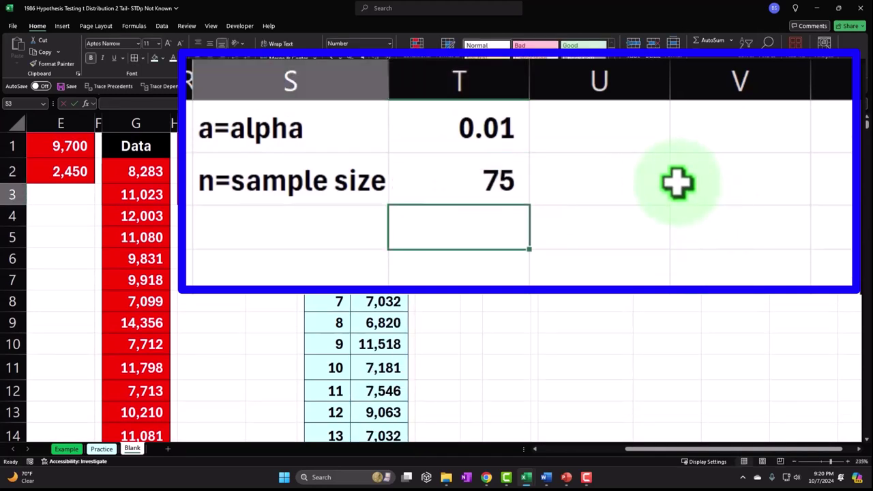
pyautogui.write('df')
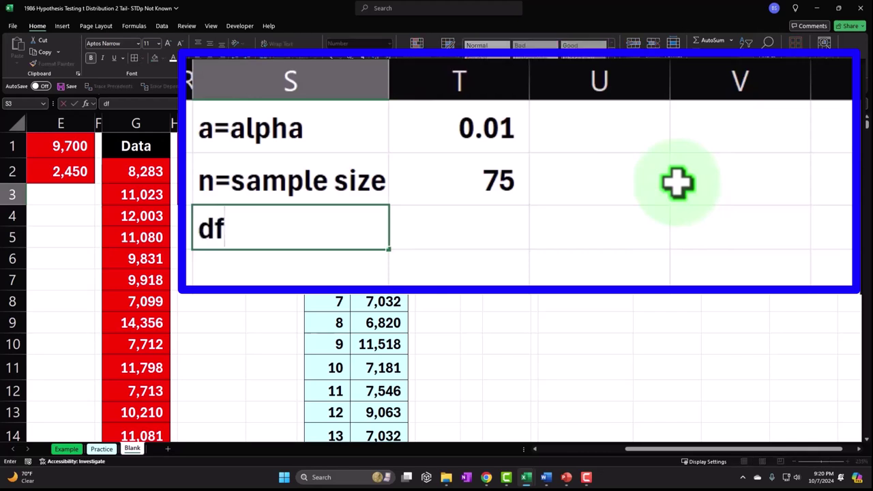
pyautogui.write('=Deg')
pyautogui.write('of')
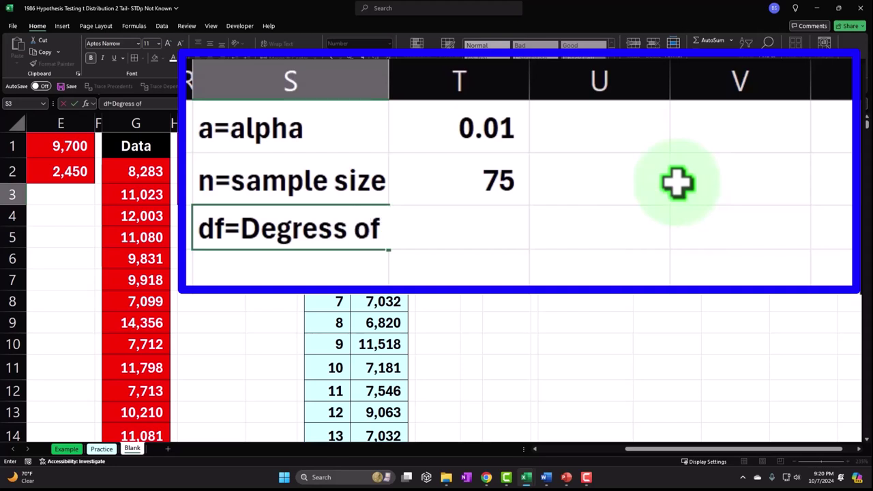
pyautogui.write(' freedom')
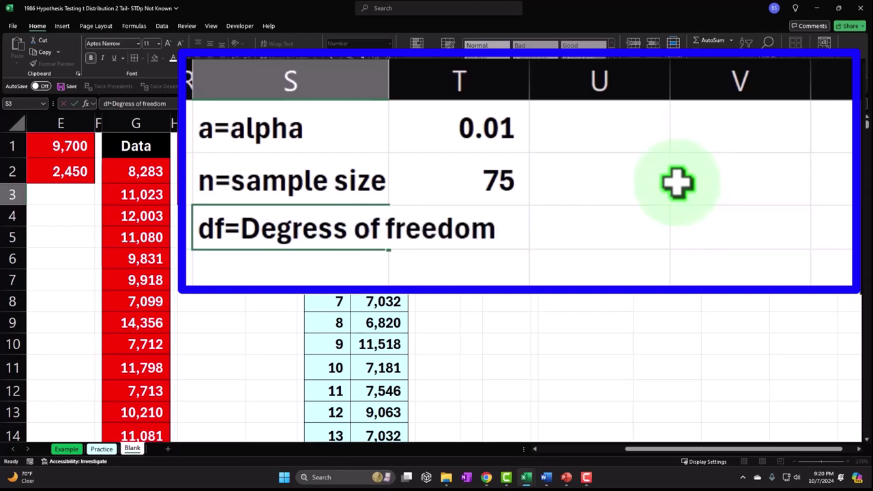
pyautogui.press('Return')
pyautogui.click(392, 72)
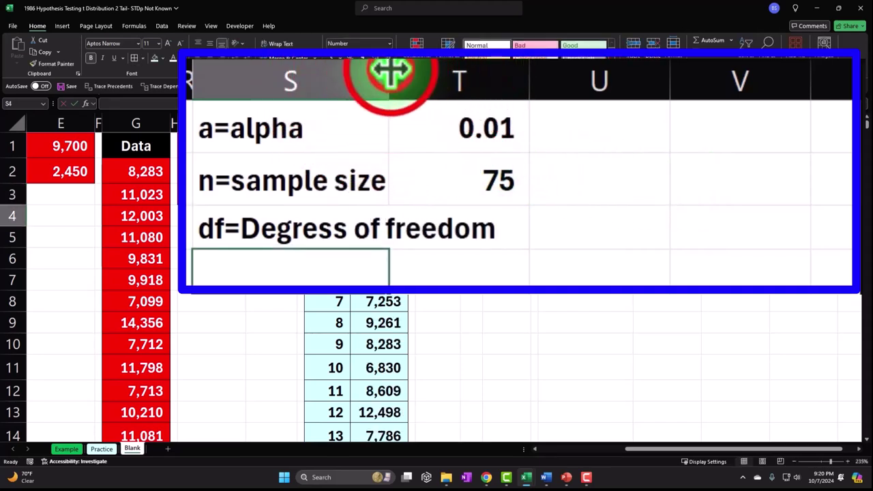
pyautogui.doubleClick(635, 119)
pyautogui.click(859, 449)
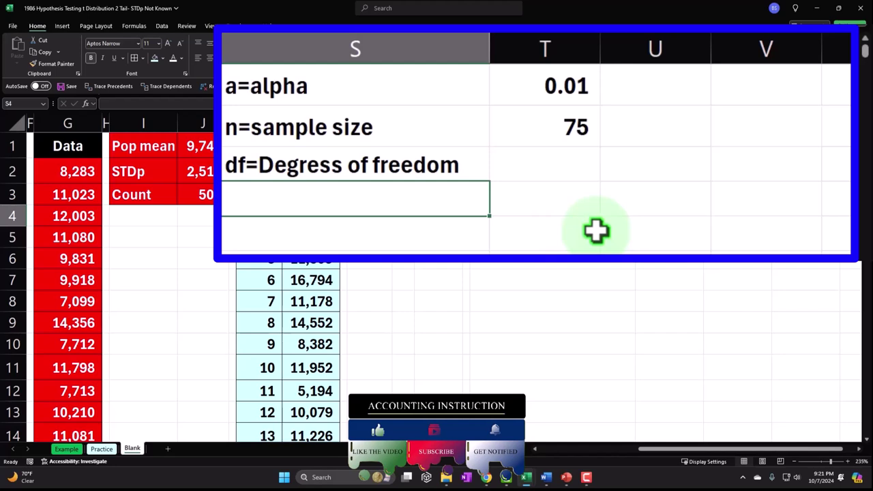
# Calculate the degrees of freedom in T3 as the sample size minus one, with =T2-1
pyautogui.press('Up')
pyautogui.press('Right')
pyautogui.write('=')
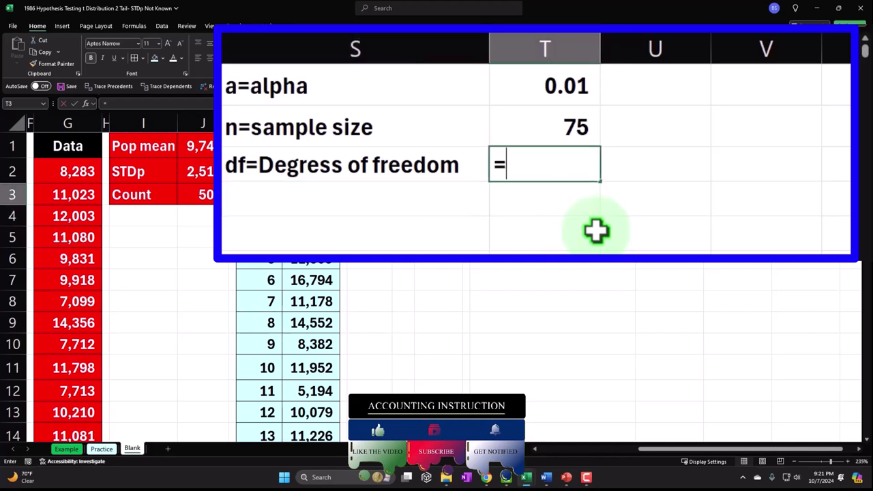
pyautogui.press('Up')
pyautogui.write('-')
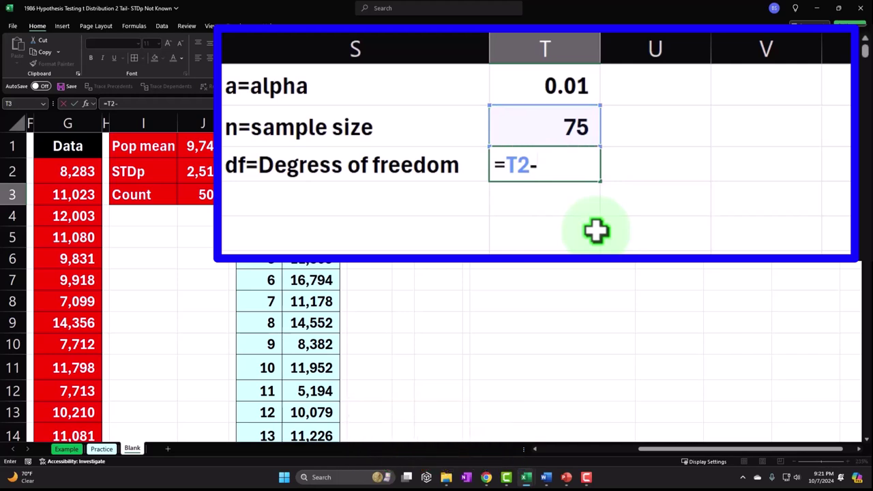
pyautogui.write('1')
pyautogui.press('Return')
# Enter the label Xbar=Sample mean in S4, below the degrees of freedom label
pyautogui.press('Left')
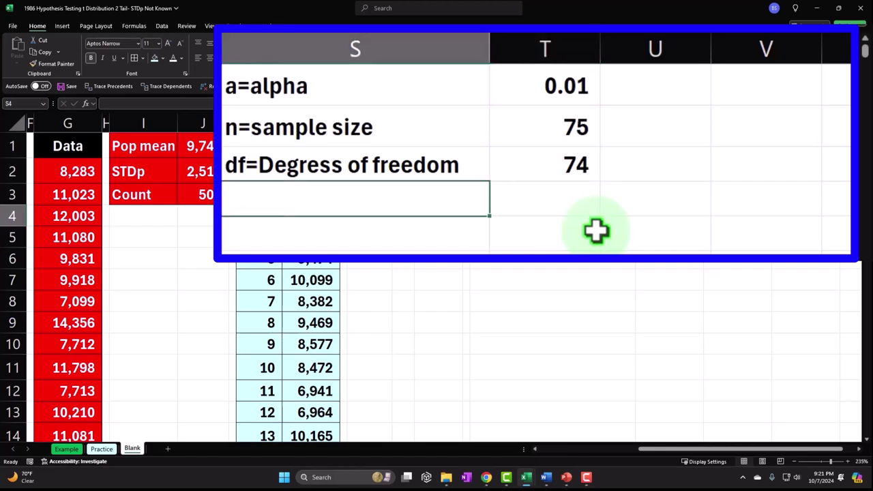
pyautogui.write('Xbar')
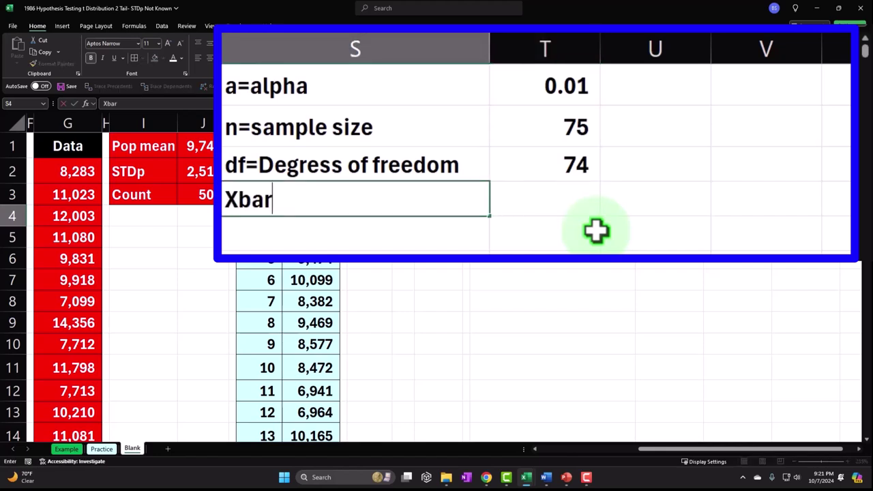
pyautogui.write('=Sam')
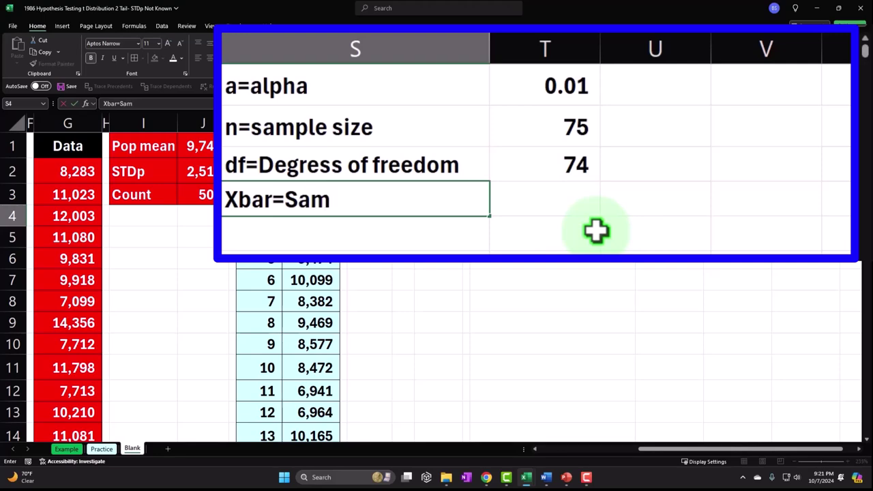
pyautogui.write('ple mearn')
pyautogui.press('BackSpace')
pyautogui.press('BackSpace')
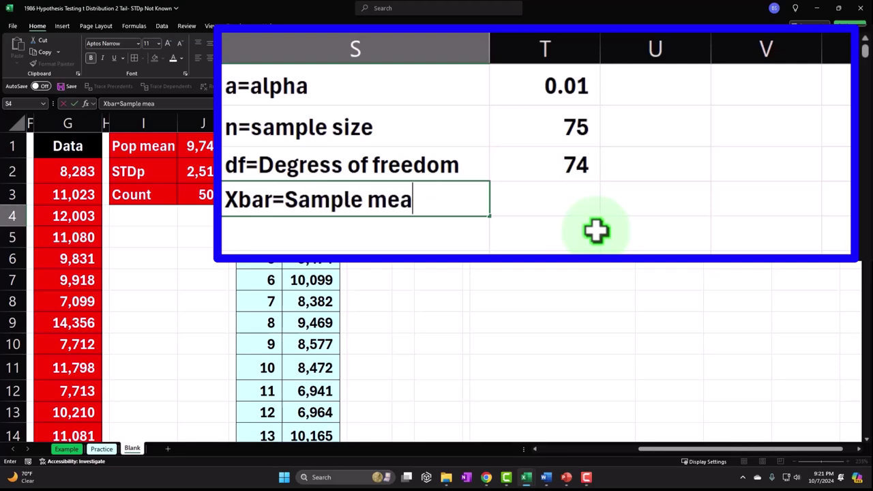
pyautogui.write('n')
pyautogui.press('Return')
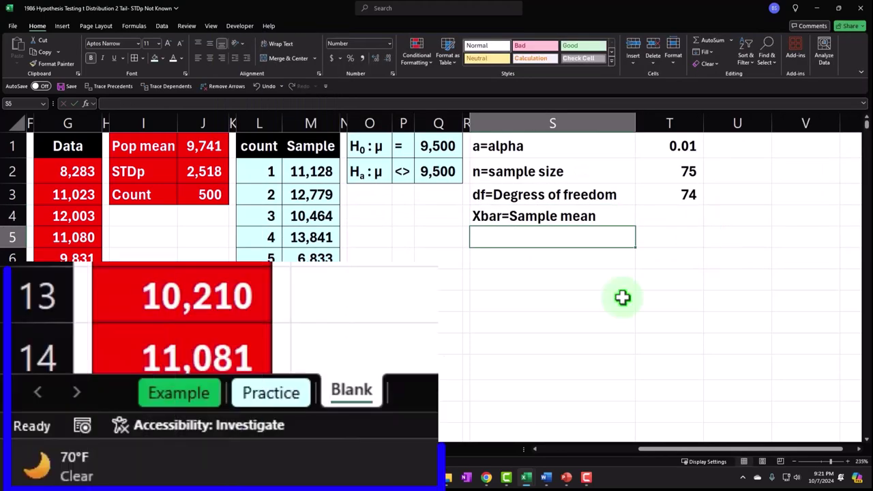
# Examine the test statistics and the t-distribution chart on the Example sheet, and return to the Blank sheet
pyautogui.click(67, 448)
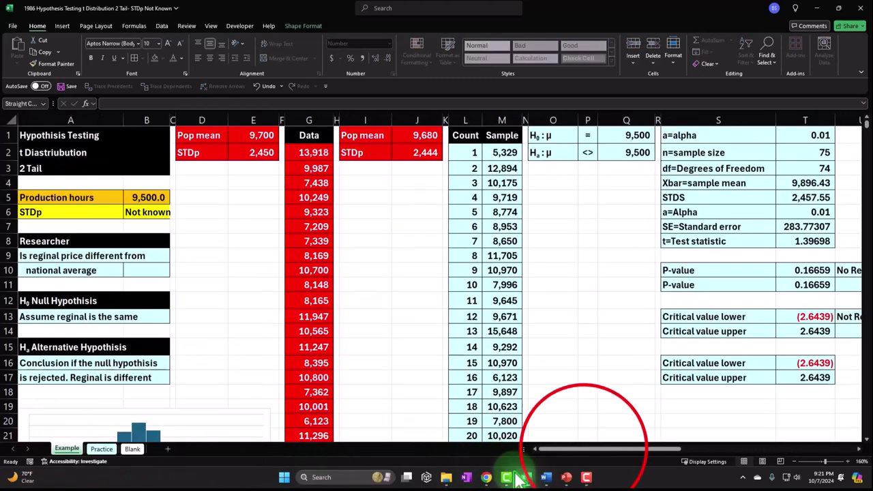
pyautogui.moveTo(582, 451); pyautogui.dragTo(727, 457)
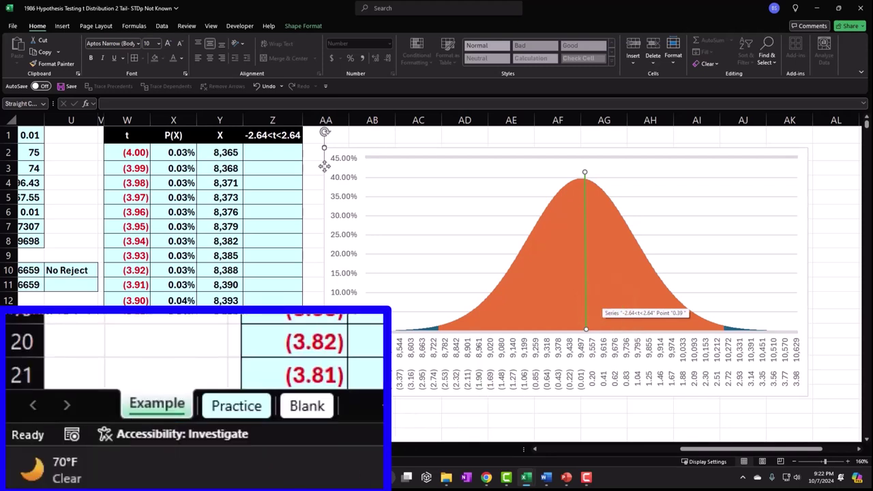
pyautogui.click(132, 449)
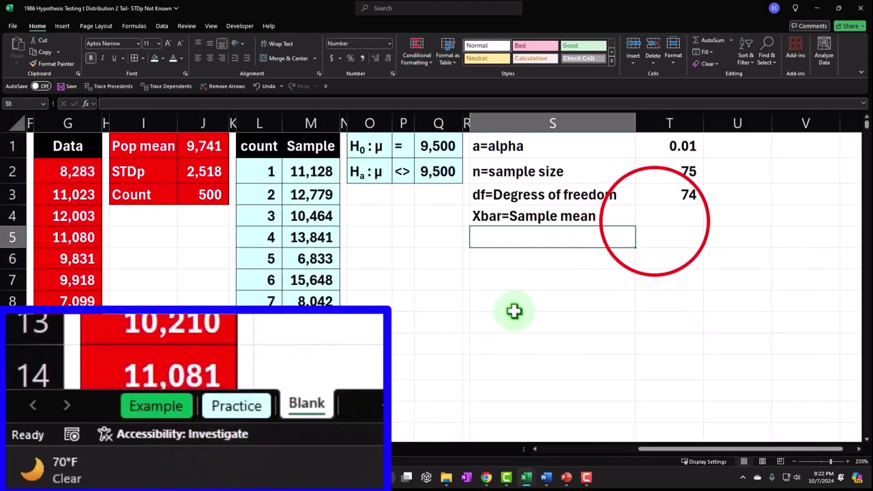
# Calculate the sample mean in T4 from the Sample column with =AVERAGE(M2:M76)
pyautogui.write('=mean')
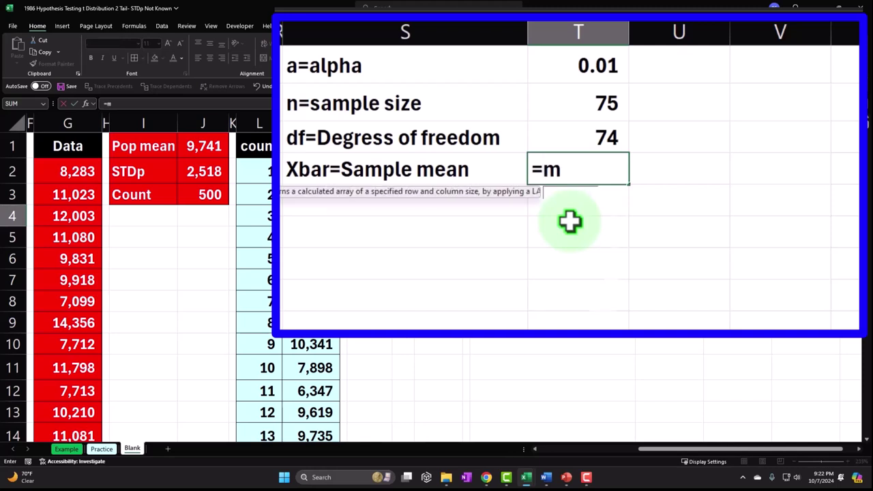
pyautogui.press('BackSpace')
pyautogui.press('BackSpace')
pyautogui.press('BackSpace')
pyautogui.press('BackSpace')
pyautogui.write('aver')
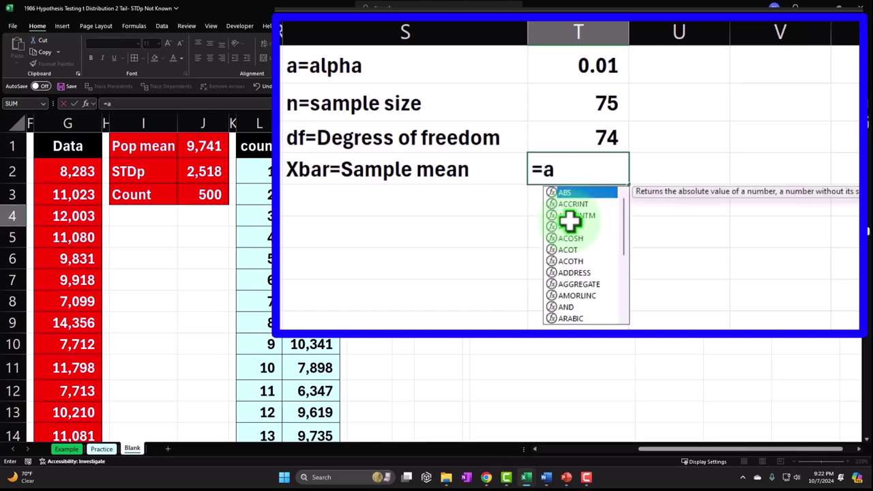
pyautogui.press('Tab')
pyautogui.press('Left')
pyautogui.press('Left')
pyautogui.press('Left')
pyautogui.press('Left')
pyautogui.press('Left')
pyautogui.press('Left')
pyautogui.press('Left')
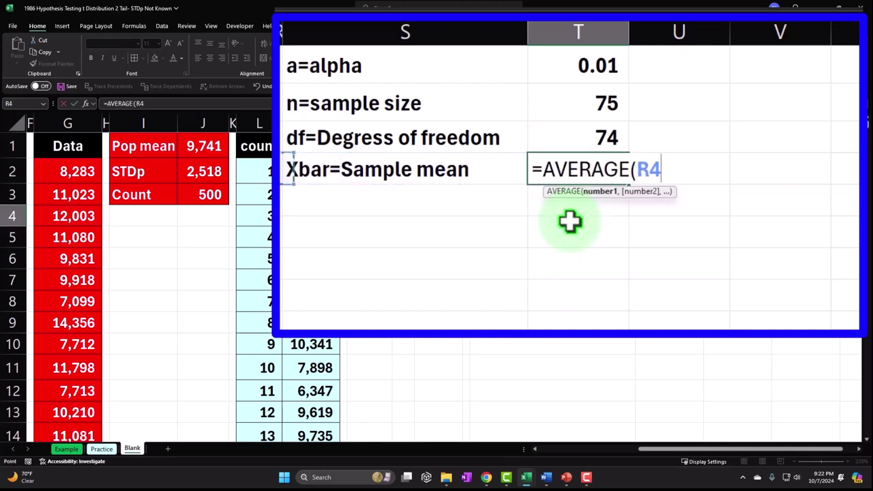
pyautogui.press('Up')
pyautogui.press('Up')
pyautogui.hotkey('ctrl', 'shift', 'Down')
pyautogui.hotkey('ctrl', 'BackSpace')
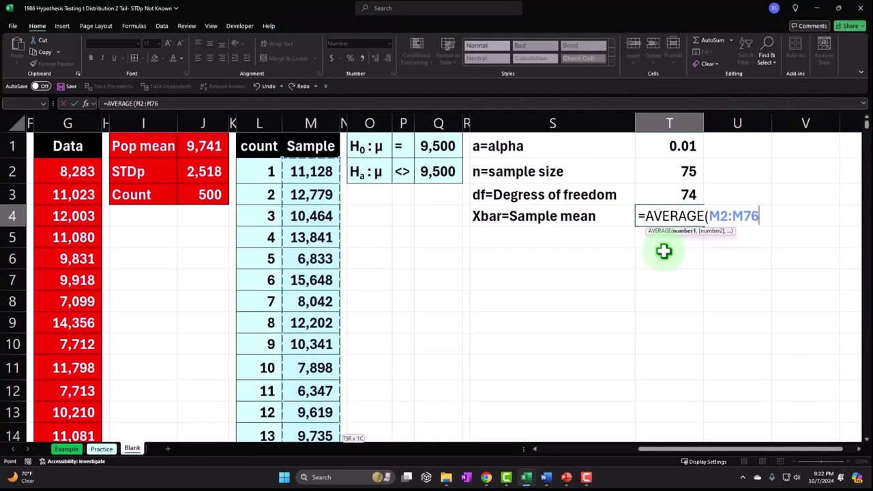
pyautogui.press('Return')
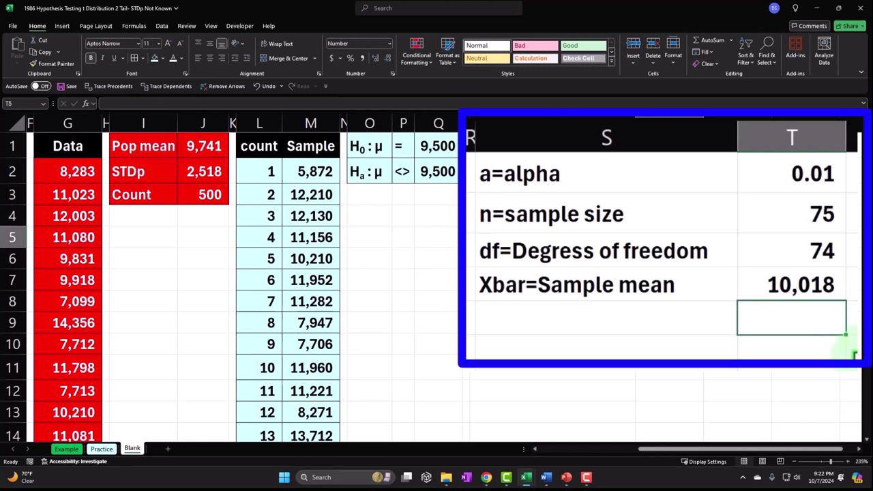
# Compare the population mean in J1 with the sample mean in T4, re-entering T4's formula to redraw the random sample
pyautogui.press('Left')
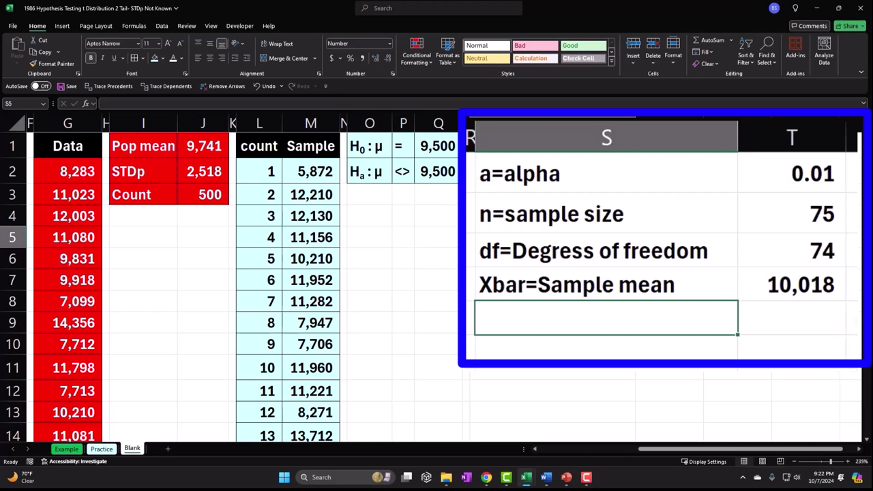
pyautogui.click(812, 290)
pyautogui.click(211, 147)
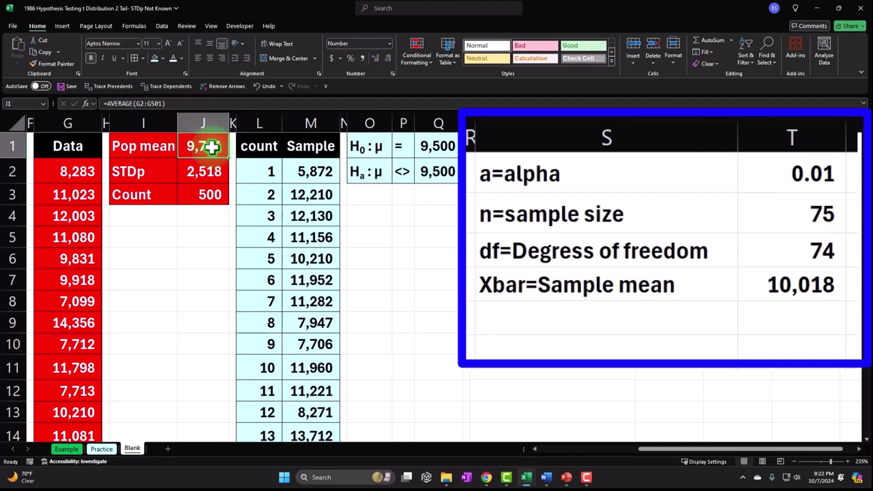
pyautogui.click(546, 317)
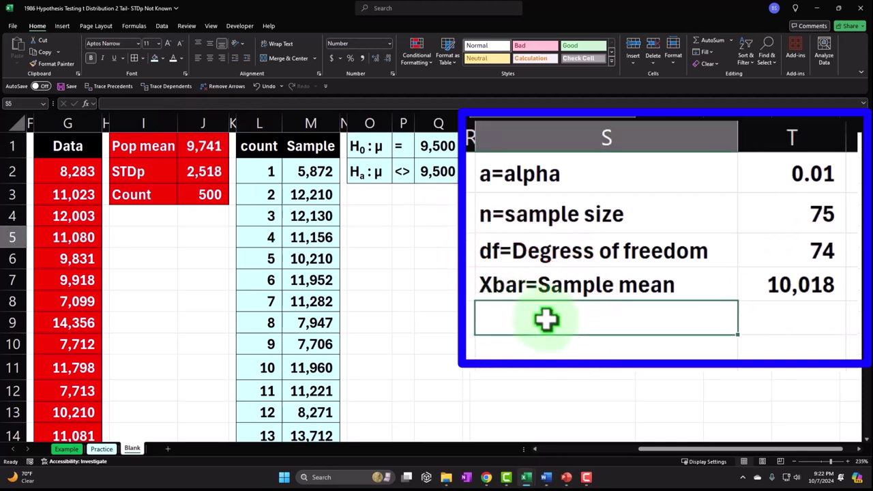
pyautogui.click(771, 287)
pyautogui.doubleClick(771, 287)
pyautogui.press('Return')
pyautogui.click(771, 286)
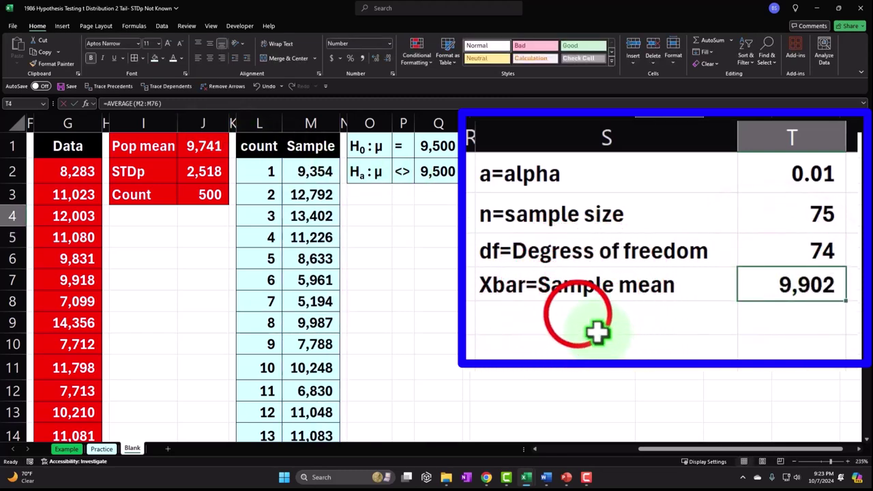
# Label cell S5 as "STDs" below the sample mean row
pyautogui.click(578, 314)
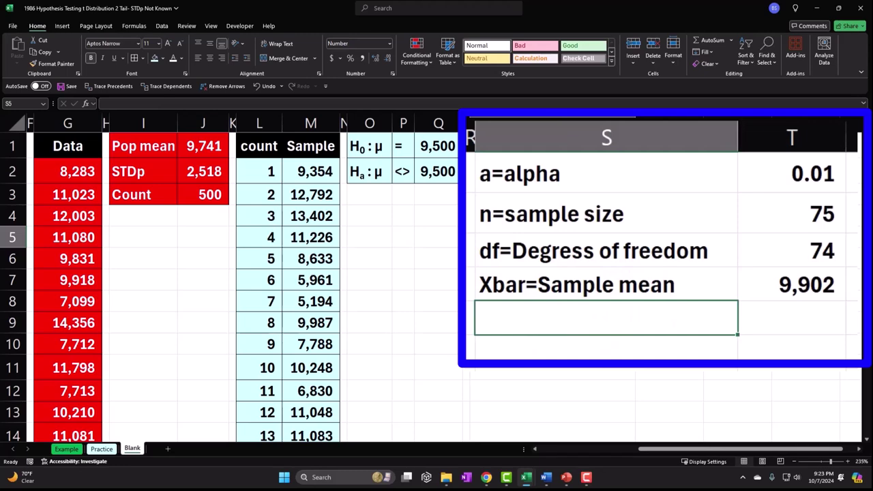
pyautogui.write('STDs')
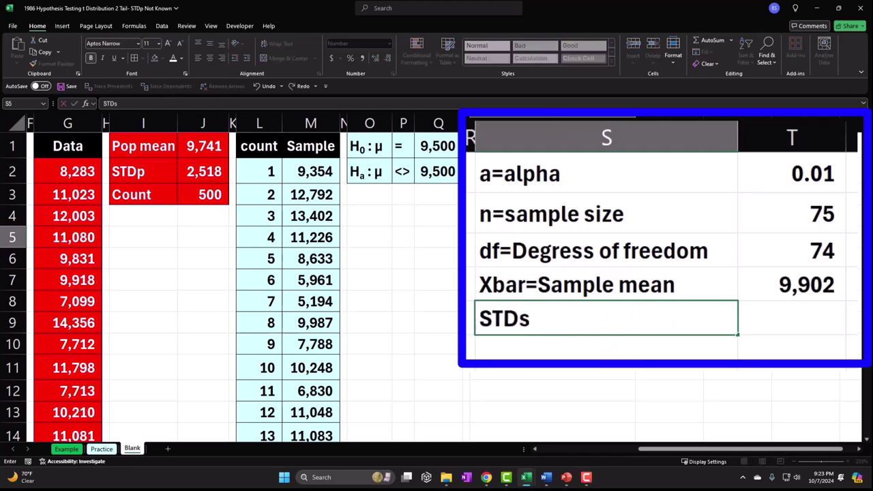
pyautogui.press('Tab')
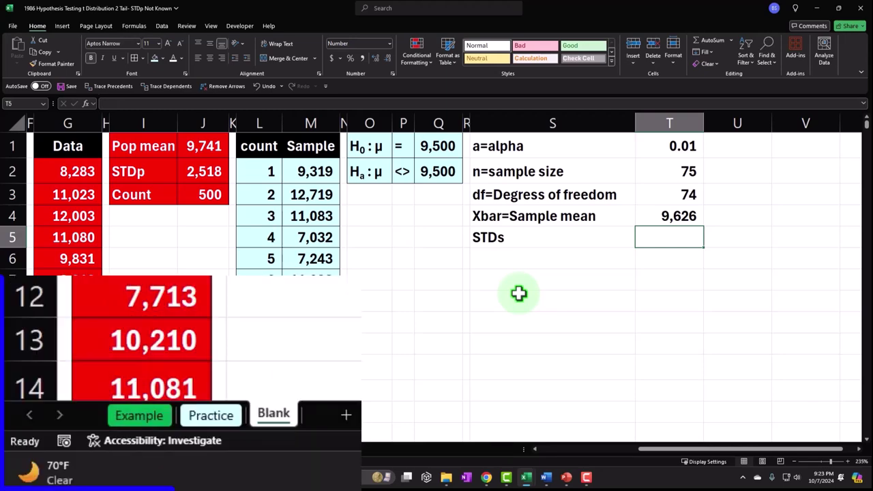
# Examine the t-distribution curve and its center line on the Example sheet, and return to the Blank sheet
pyautogui.click(65, 449)
pyautogui.click(589, 329)
pyautogui.moveTo(528, 344)
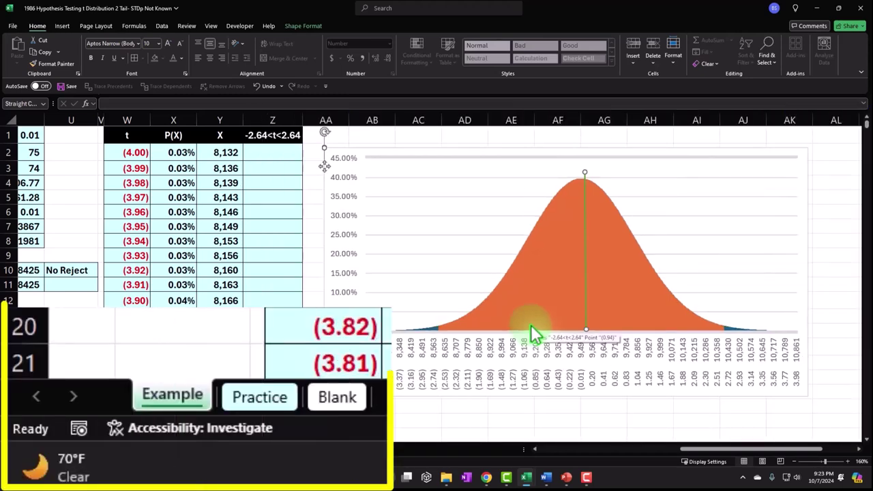
pyautogui.click(349, 401)
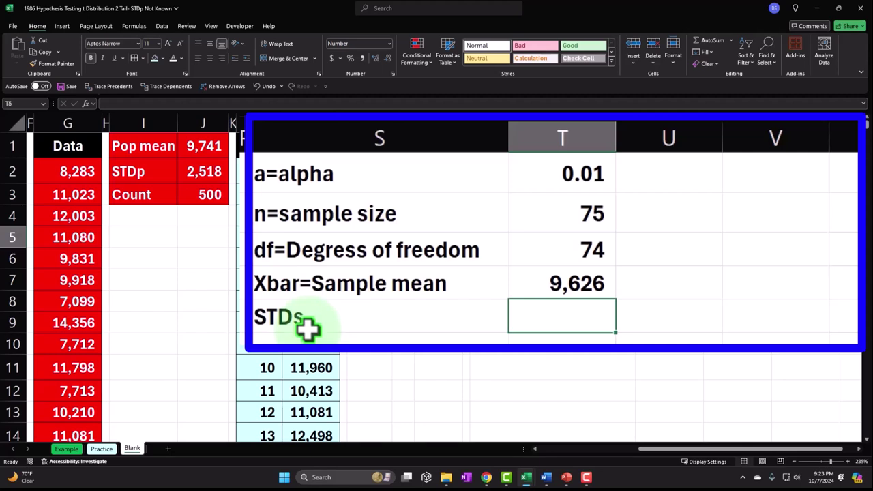
# Calculate the sample standard deviation in T5 with STDEV.S over the sample data M2:M76
pyautogui.write('=')
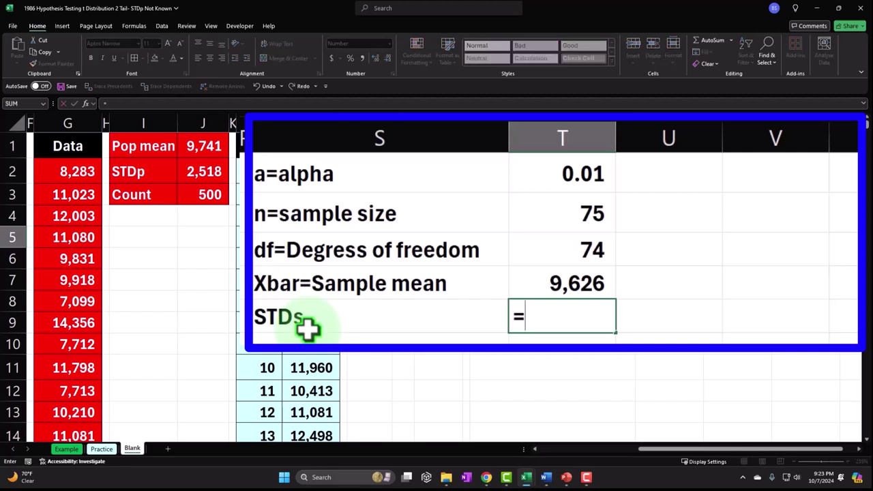
pyautogui.write('std')
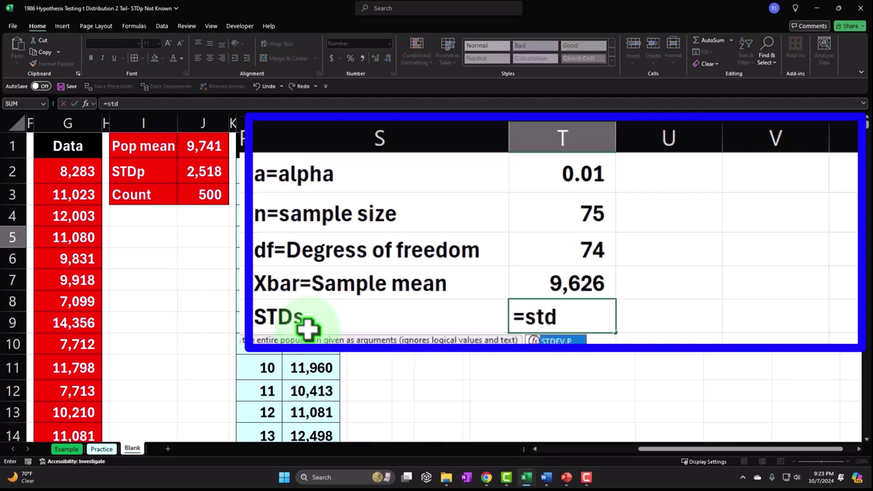
pyautogui.press('Down')
pyautogui.press('Tab')
pyautogui.press('Up')
pyautogui.press('Up')
pyautogui.press('Up')
pyautogui.press('Left')
pyautogui.press('Left')
pyautogui.press('Left')
pyautogui.press('Left')
pyautogui.press('Left')
pyautogui.press('Left')
pyautogui.press('Left')
pyautogui.press('Up')
pyautogui.press('Up')
pyautogui.press('Up')
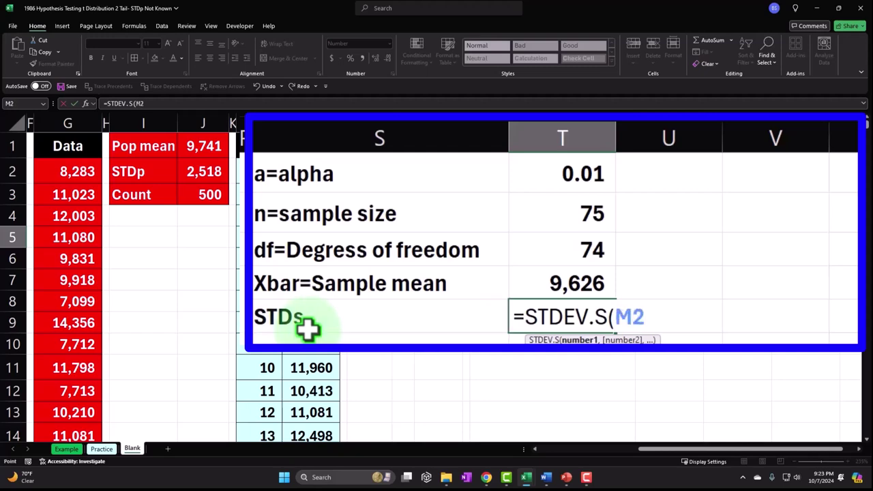
pyautogui.hotkey('ctrl', 'shift', 'Down')
pyautogui.scroll(20, 308, 330)
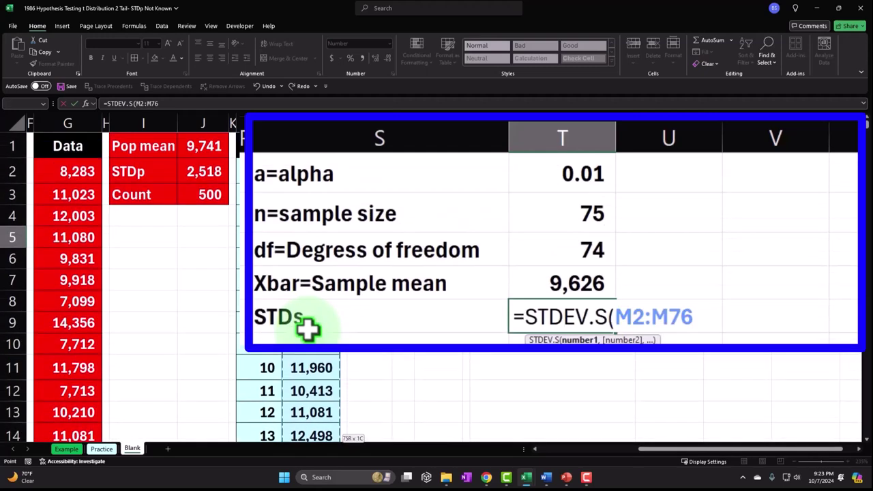
pyautogui.press('Return')
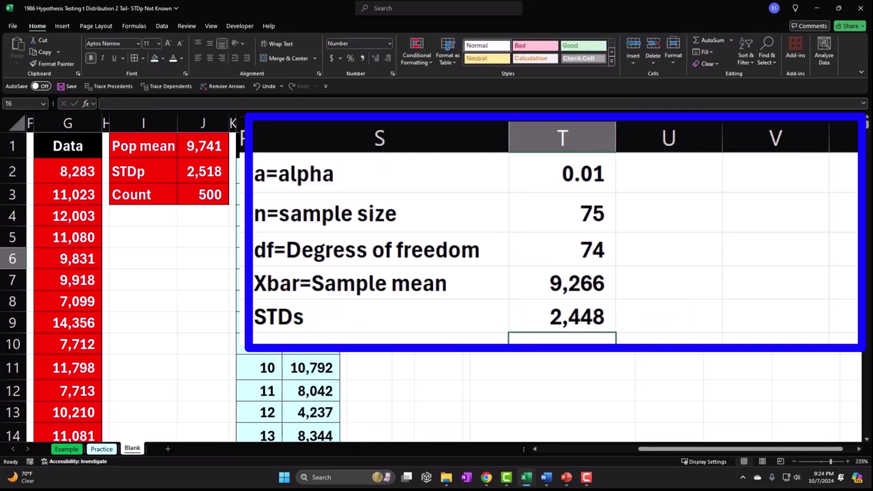
# Check the population standard deviation formula in J2 and label cell S6 as "SE=Standard error"
pyautogui.click(213, 171)
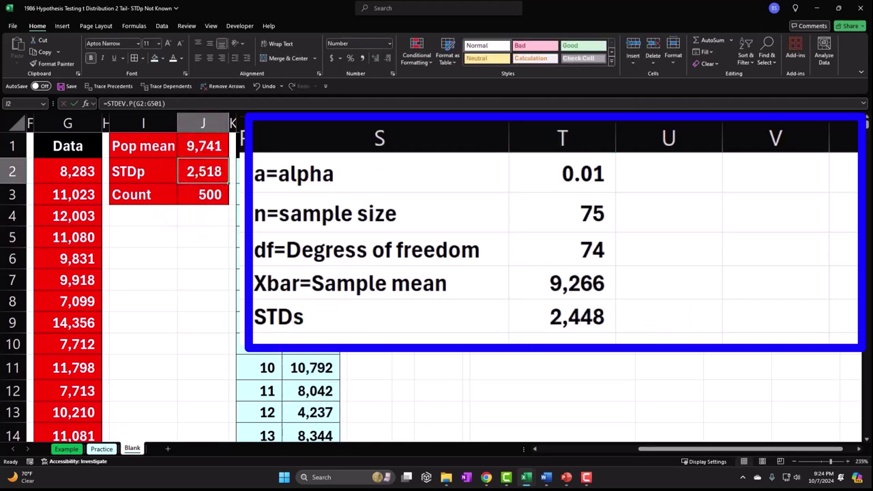
pyautogui.click(358, 339)
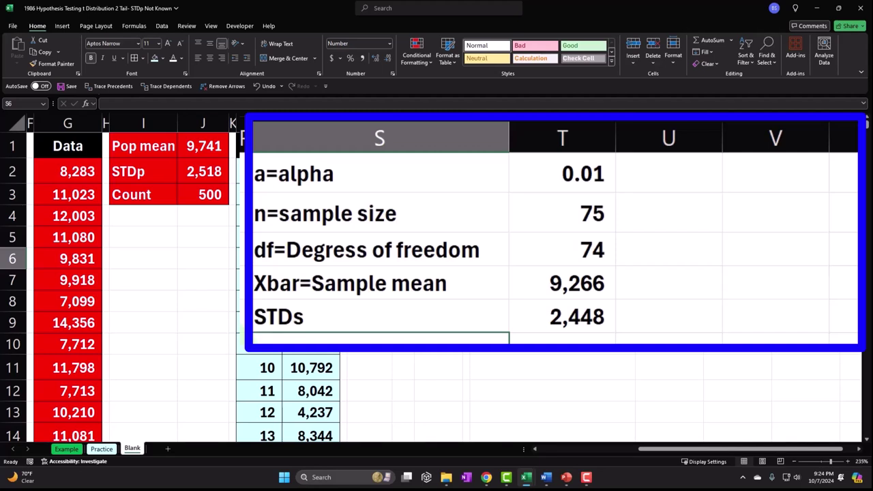
pyautogui.write('SE')
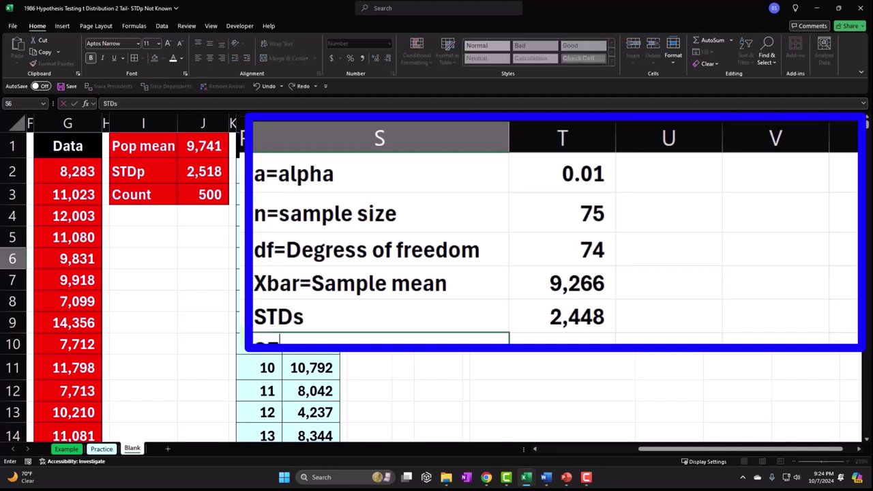
pyautogui.write('=Standard error')
pyautogui.press('Return')
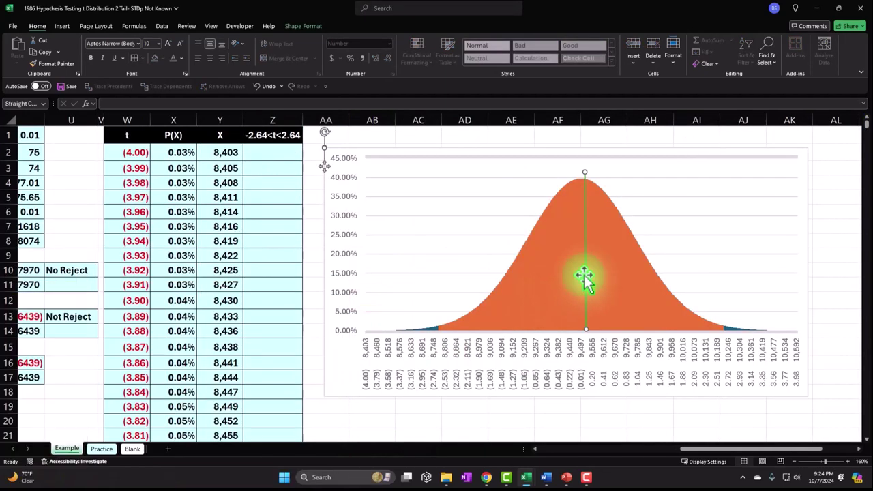
# On the Blank sheet, calculate the standard error in T6 with the formula =T5/SQRT(T2)
pyautogui.click(133, 448)
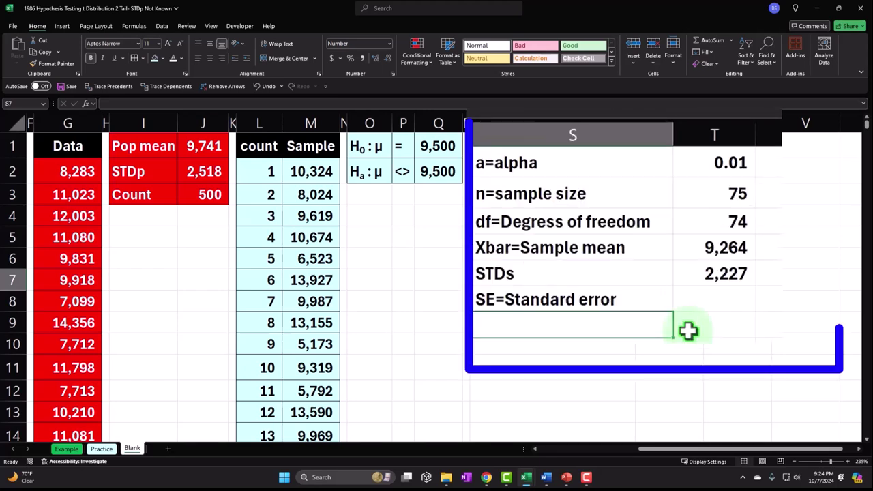
pyautogui.click(725, 196)
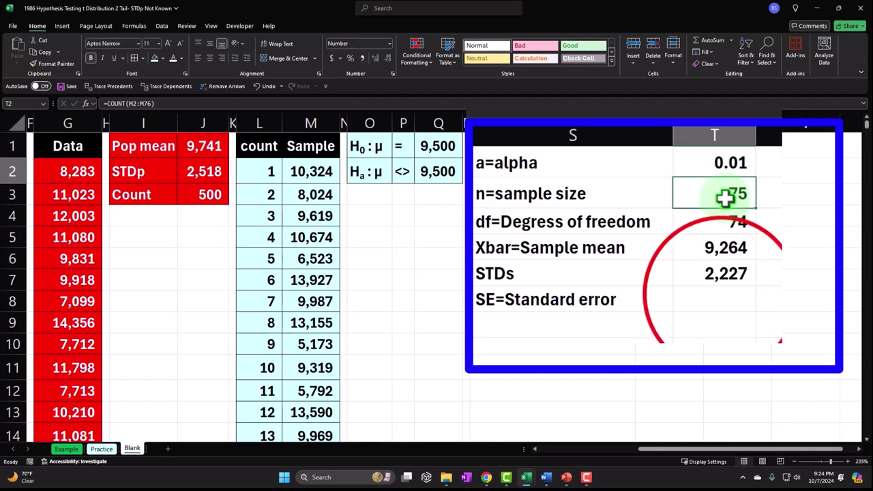
pyautogui.click(722, 296)
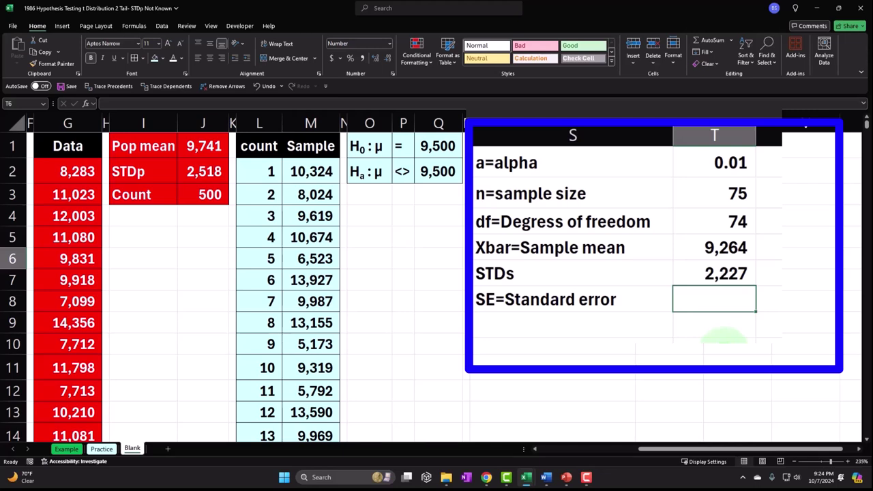
pyautogui.write('=')
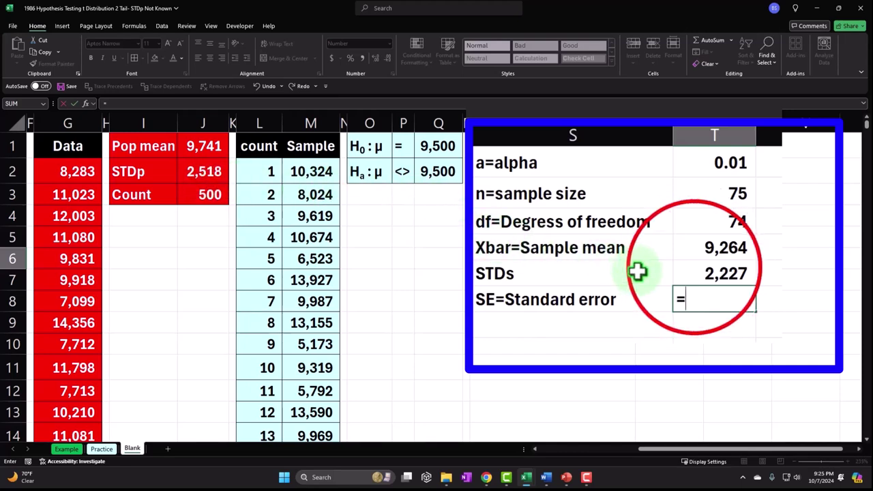
pyautogui.click(692, 268)
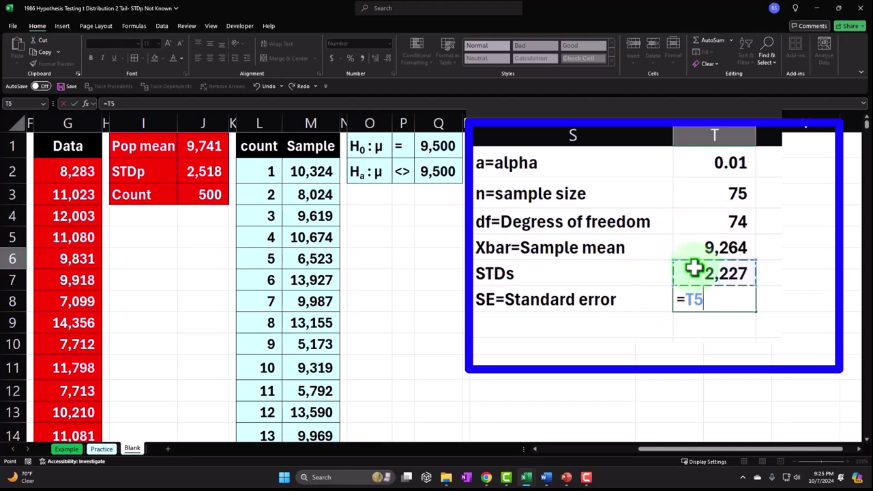
pyautogui.write('/sq')
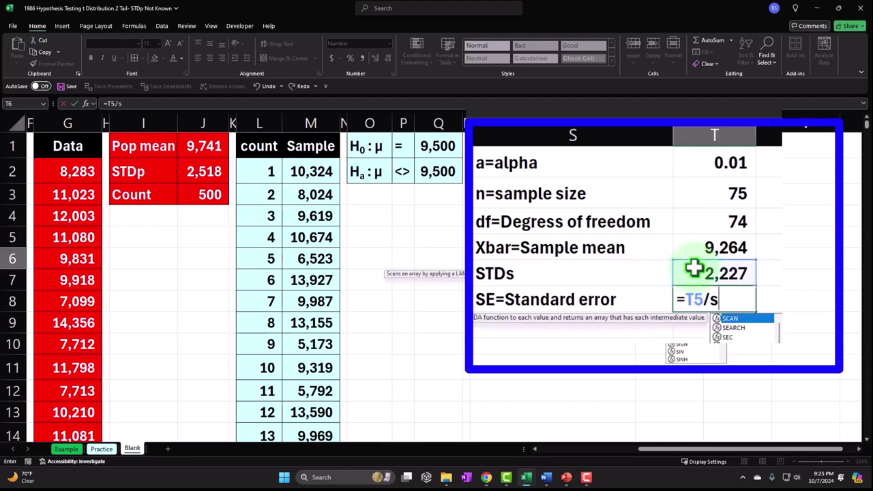
pyautogui.press('Tab')
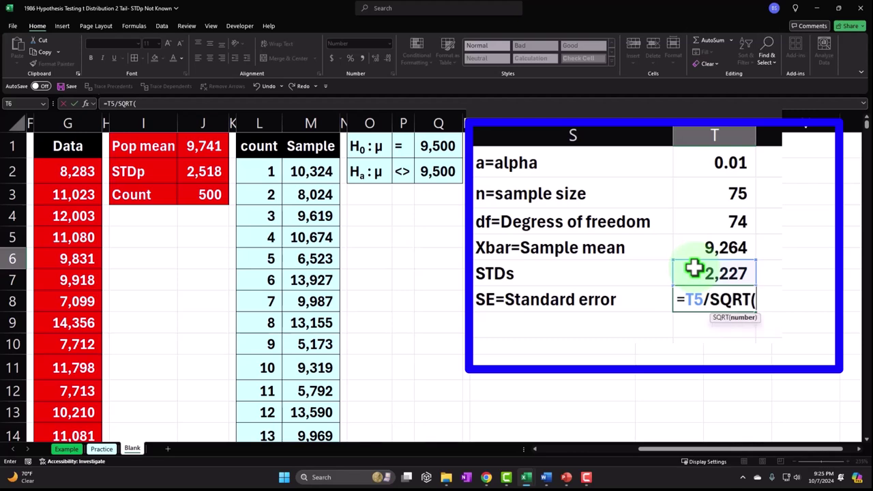
pyautogui.click(714, 195)
pyautogui.write(')')
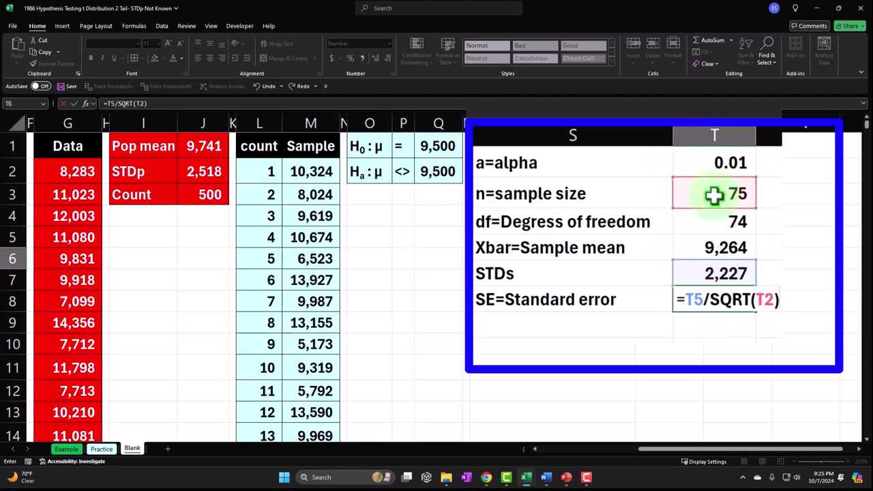
pyautogui.press('Return')
# Format the standard error in T6 to show two decimal places
pyautogui.press('Up')
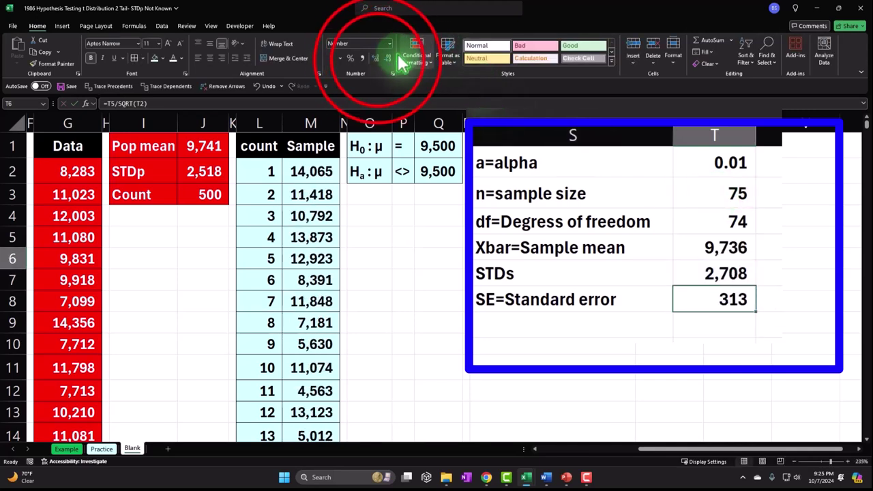
pyautogui.click(376, 59)
pyautogui.click(376, 58)
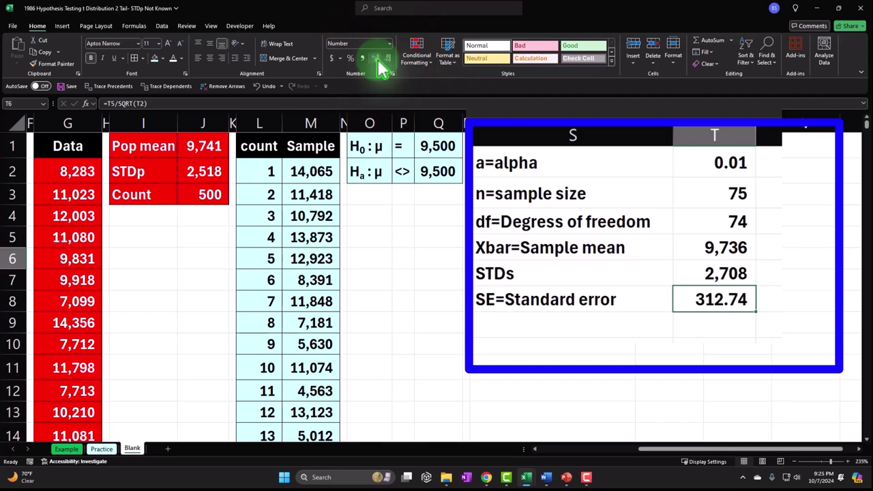
# Label cell S7 as "t=Test statistic" below the standard error row
pyautogui.press('Left')
pyautogui.press('Down')
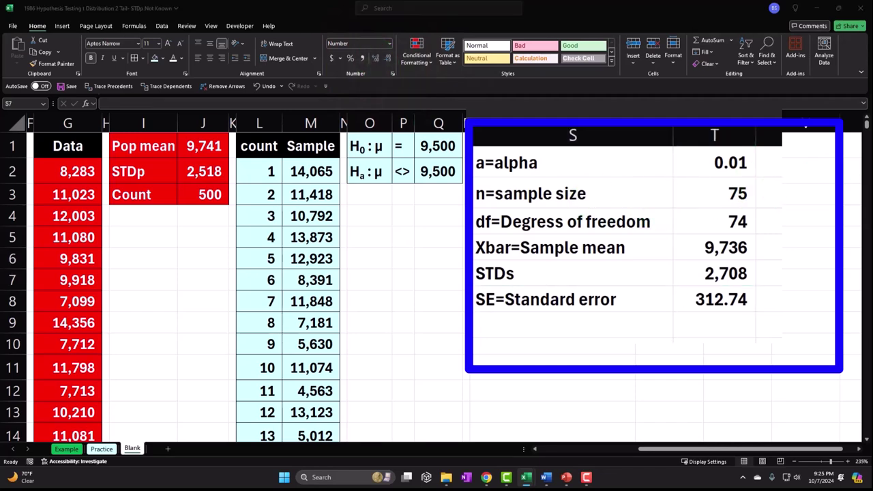
pyautogui.click(546, 313)
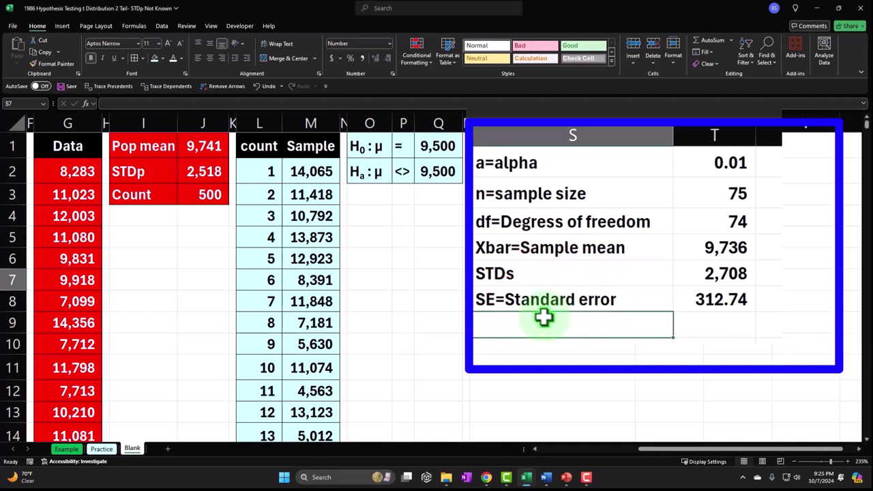
pyautogui.write('t')
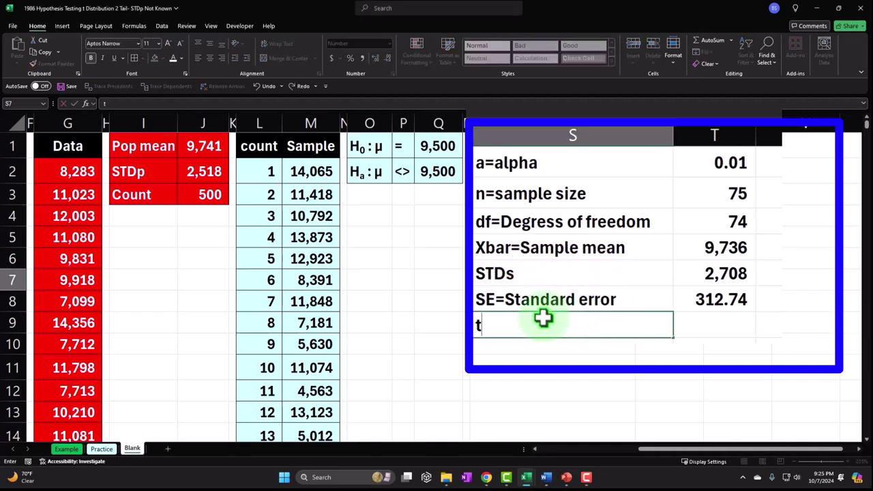
pyautogui.write('=Test statistic')
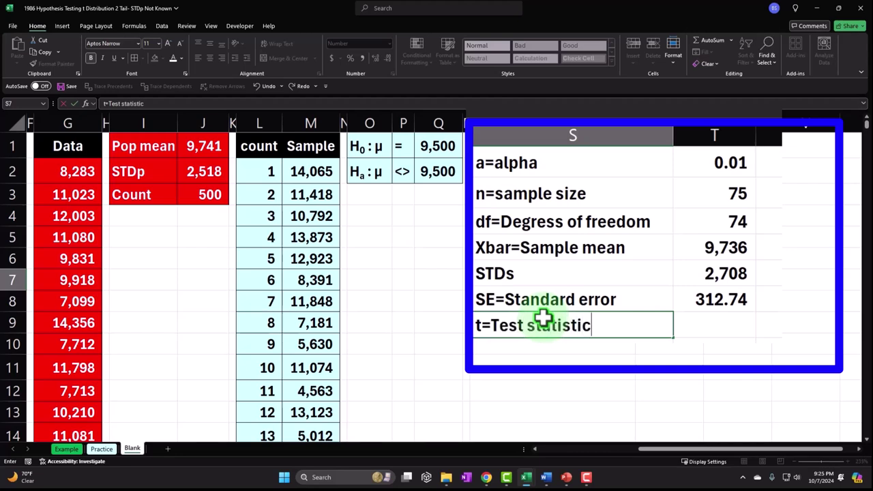
pyautogui.press('Tab')
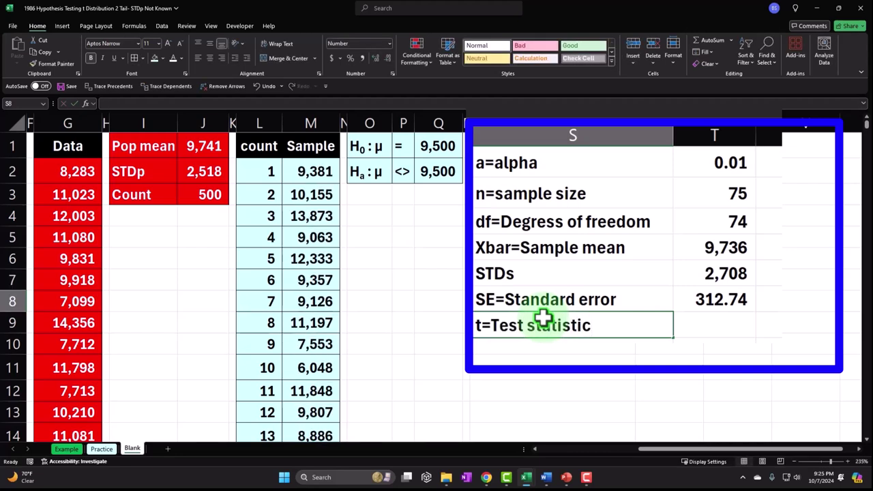
# Examine the Example sheet's distribution curve and its table of test statistic, P-value and critical values
pyautogui.click(66, 449)
pyautogui.click(584, 300)
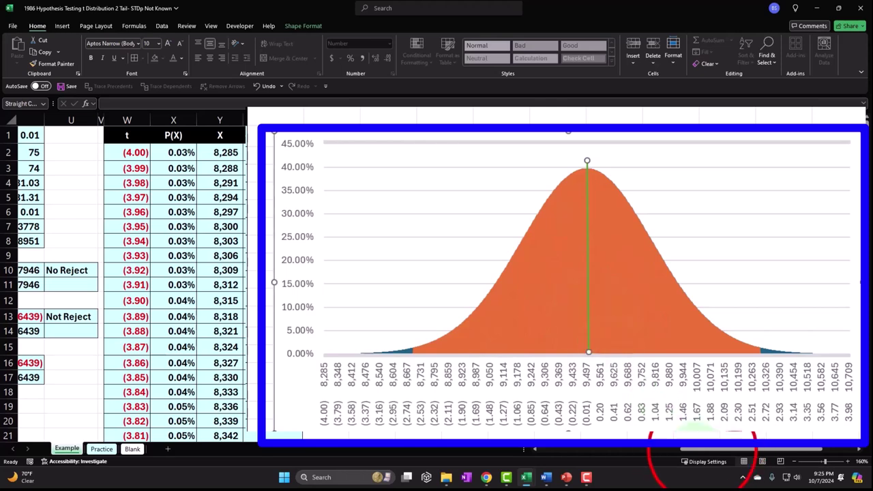
pyautogui.moveTo(705, 452); pyautogui.dragTo(655, 460)
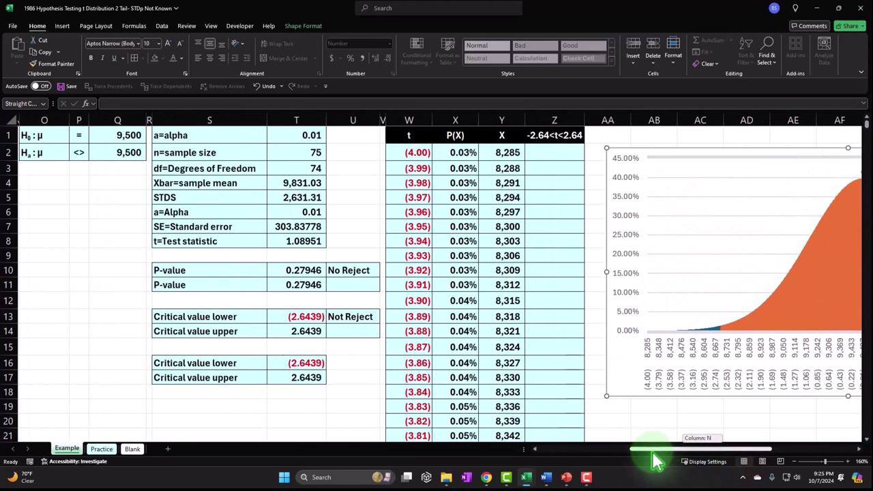
# With the Example sheet as reference, calculate the test statistic in T7 of the Blank sheet with the formula =(T4-Q1)/T6
pyautogui.click(131, 138)
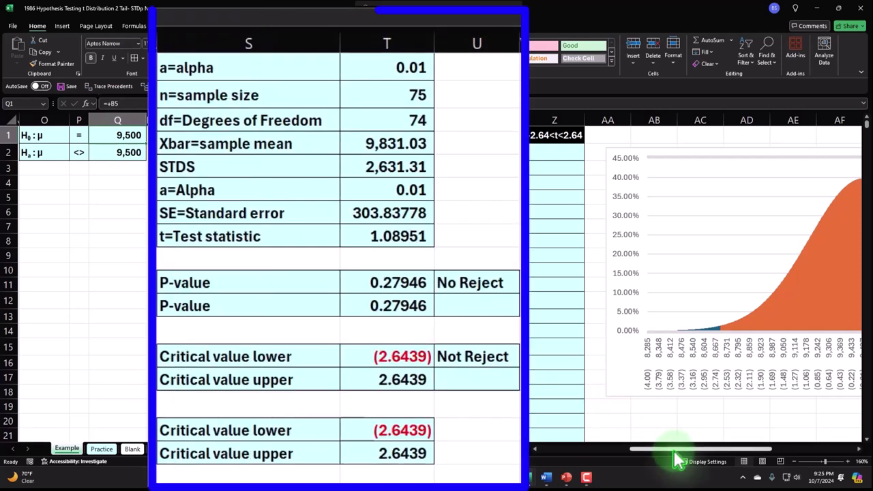
pyautogui.click(392, 151)
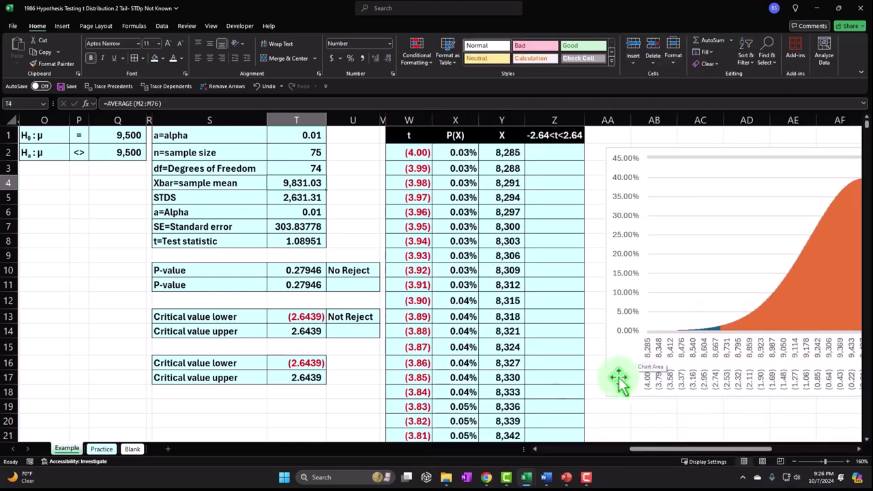
pyautogui.click(133, 449)
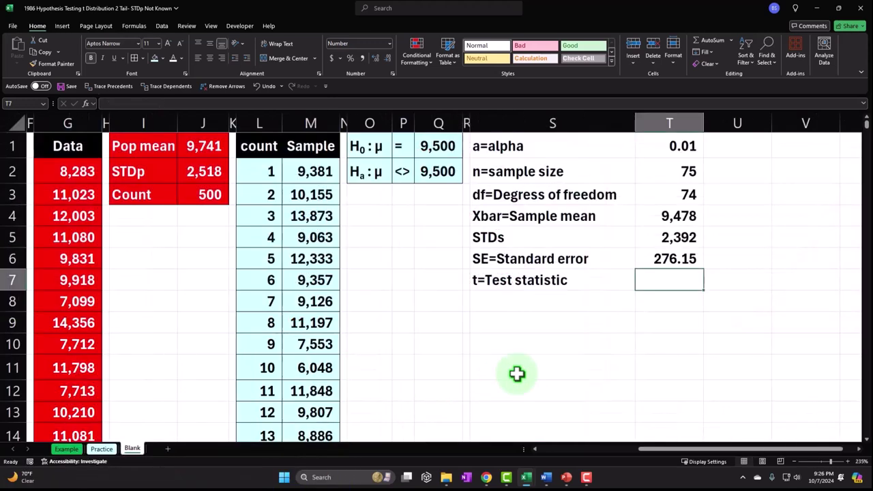
pyautogui.write('=(')
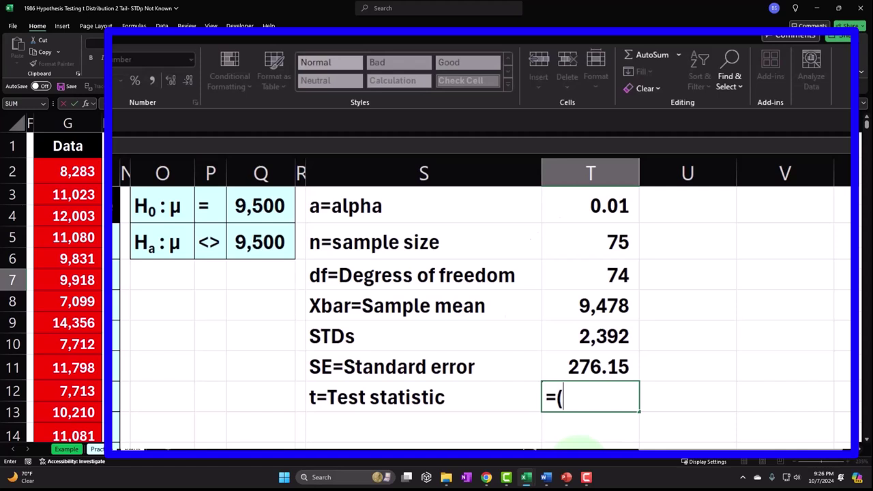
pyautogui.click(606, 304)
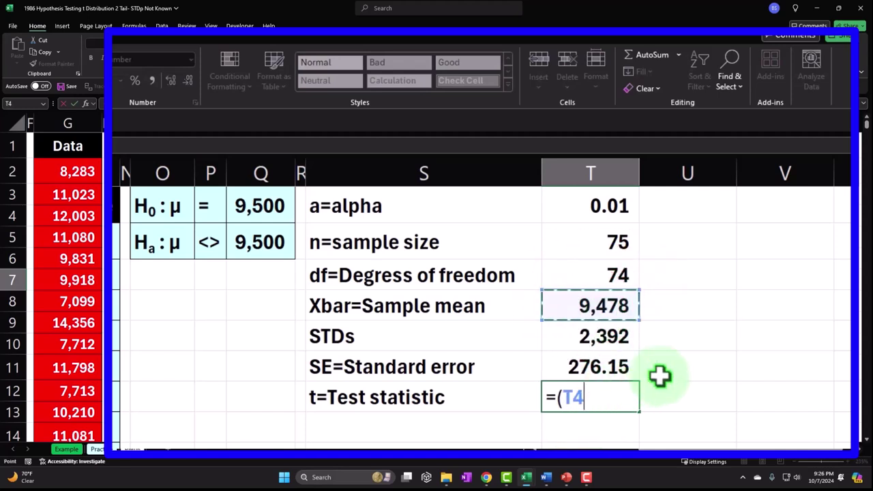
pyautogui.write('-')
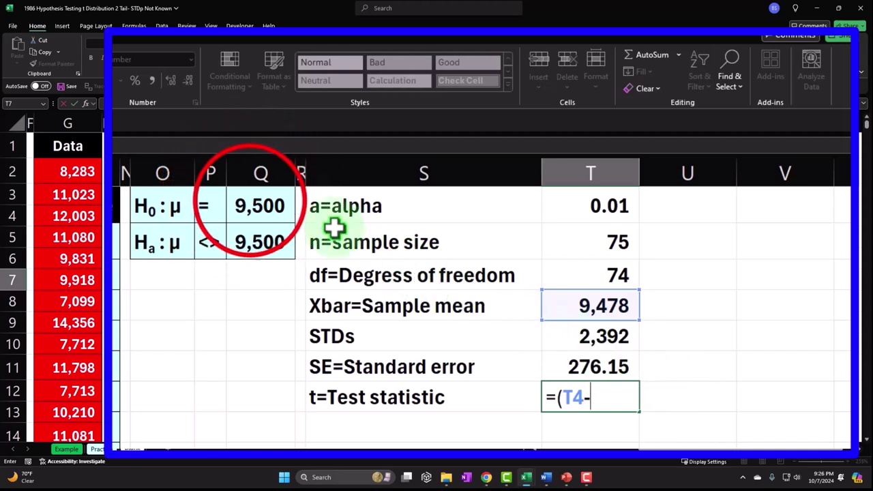
pyautogui.click(255, 204)
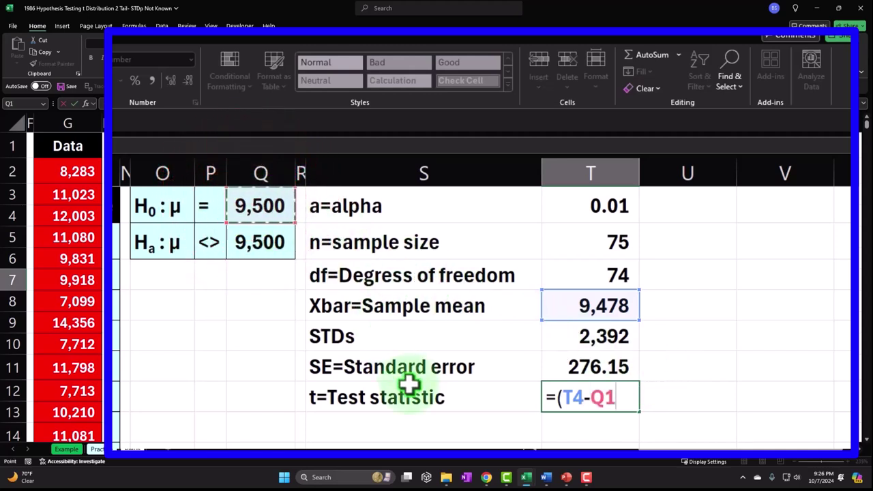
pyautogui.write(')/')
pyautogui.click(594, 366)
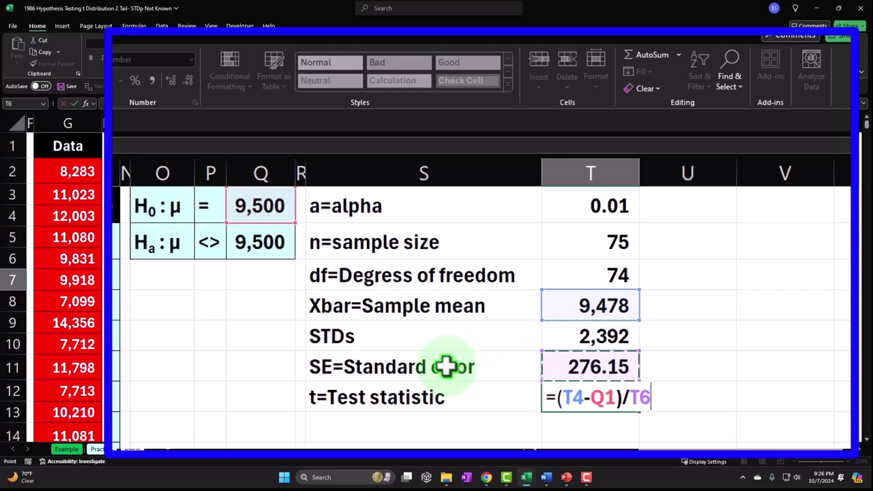
pyautogui.press('Return')
pyautogui.press('Up')
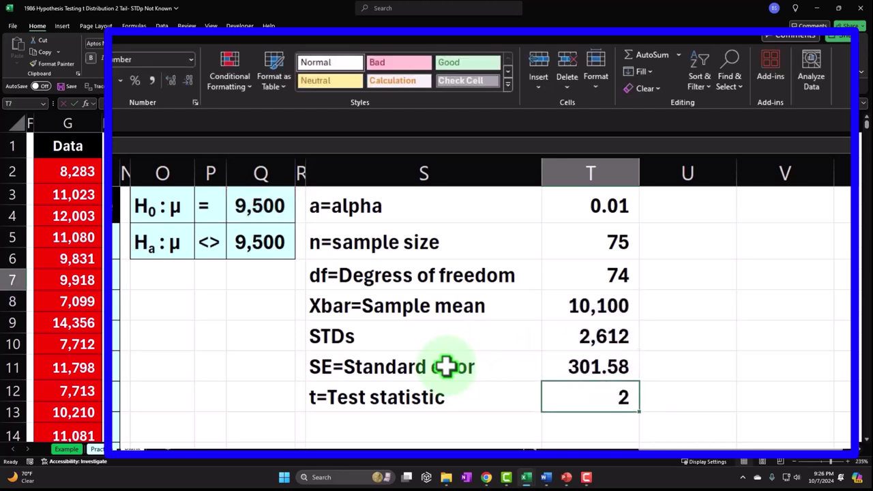
# Format the test statistic in T7 to show four decimal places
pyautogui.click(174, 87)
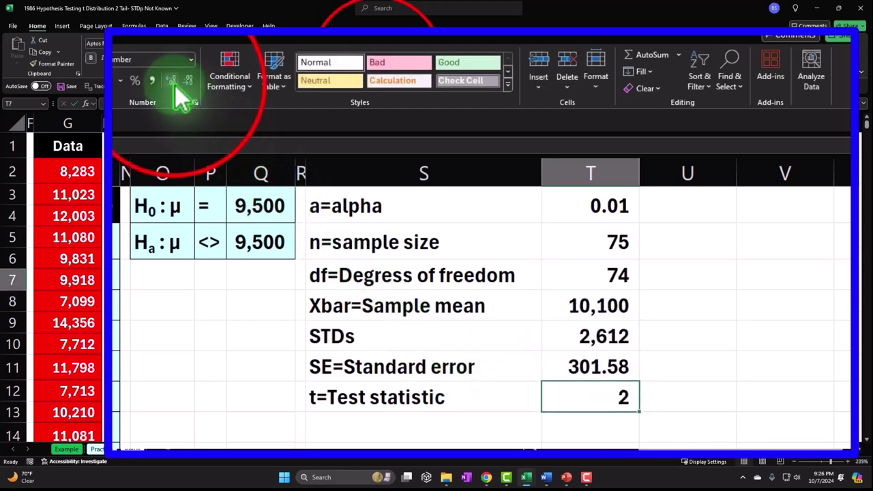
pyautogui.click(175, 86)
pyautogui.click(174, 86)
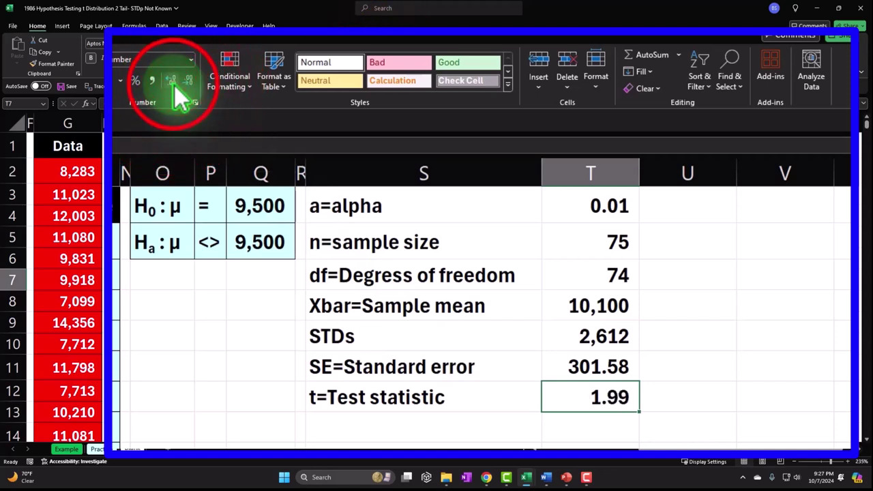
pyautogui.click(174, 86)
pyautogui.click(175, 86)
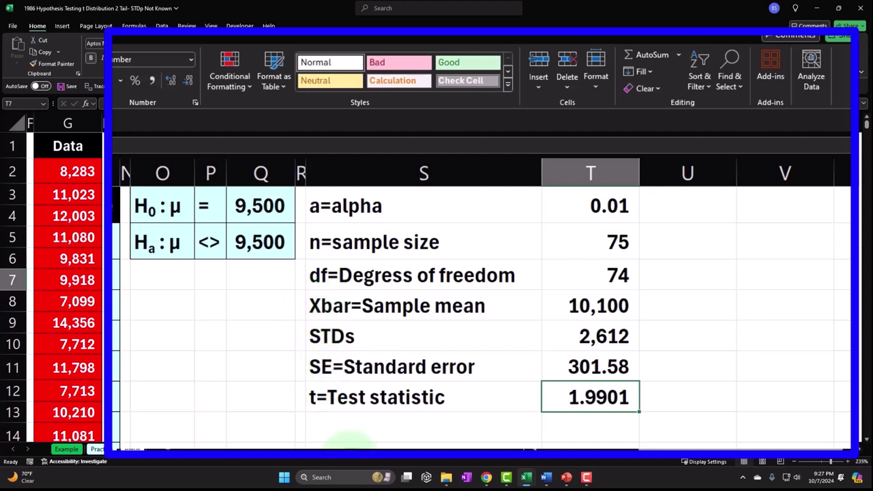
# Label cell S9 as "p-value", leaving an empty row below the test statistic
pyautogui.click(375, 445)
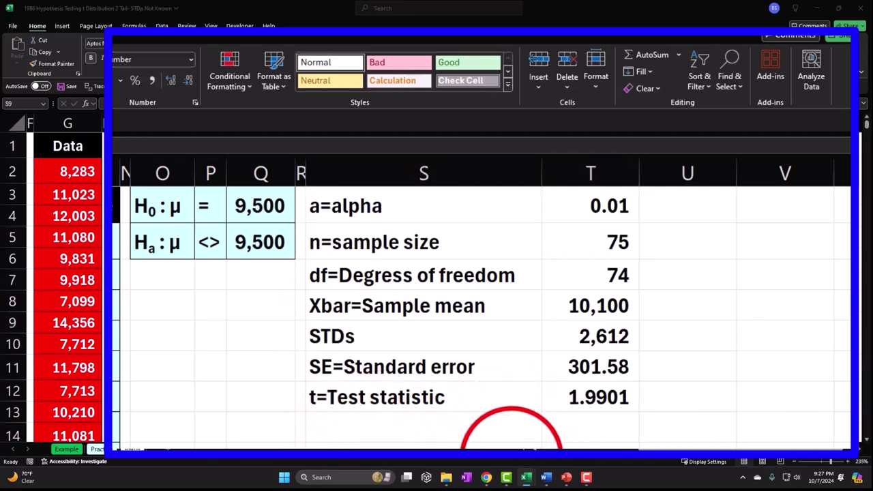
pyautogui.click(407, 445)
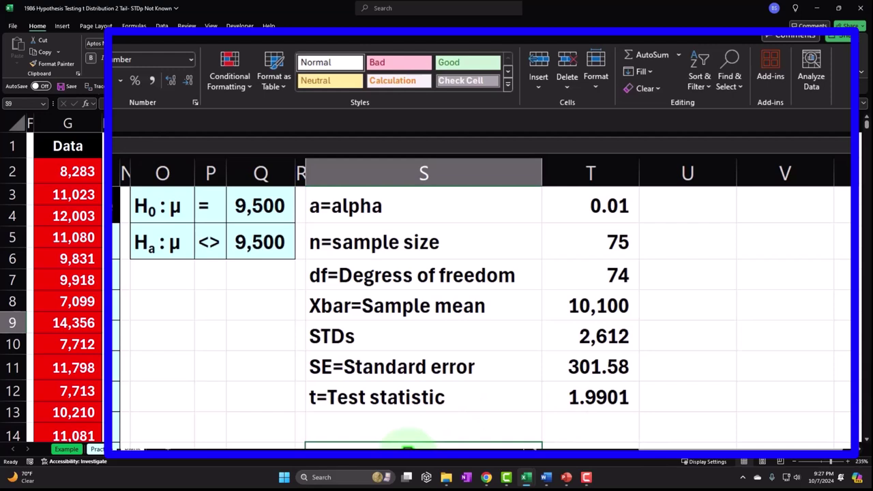
pyautogui.write('=')
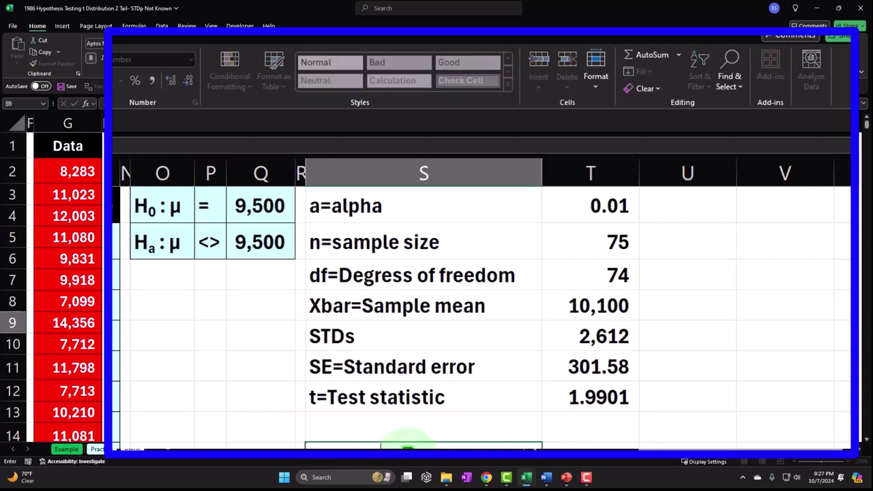
pyautogui.press('Return')
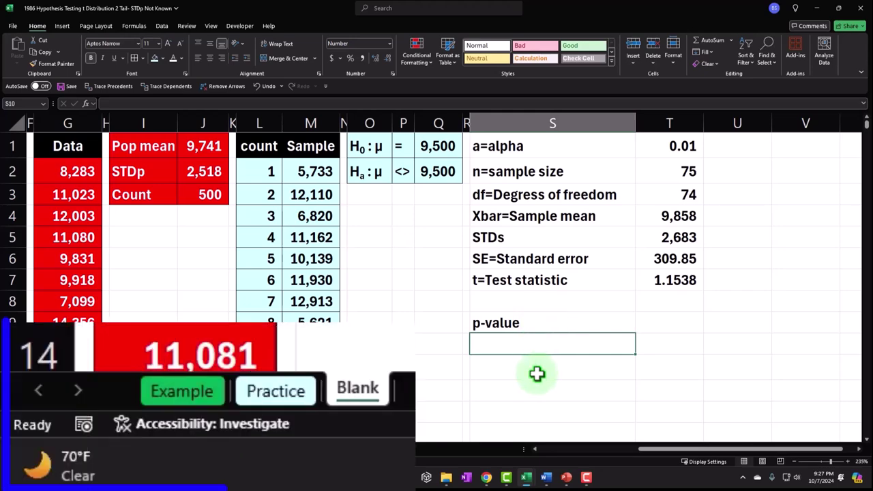
# On the Example sheet's distribution chart, move the vertical line from the mean to the lower tail
pyautogui.click(67, 448)
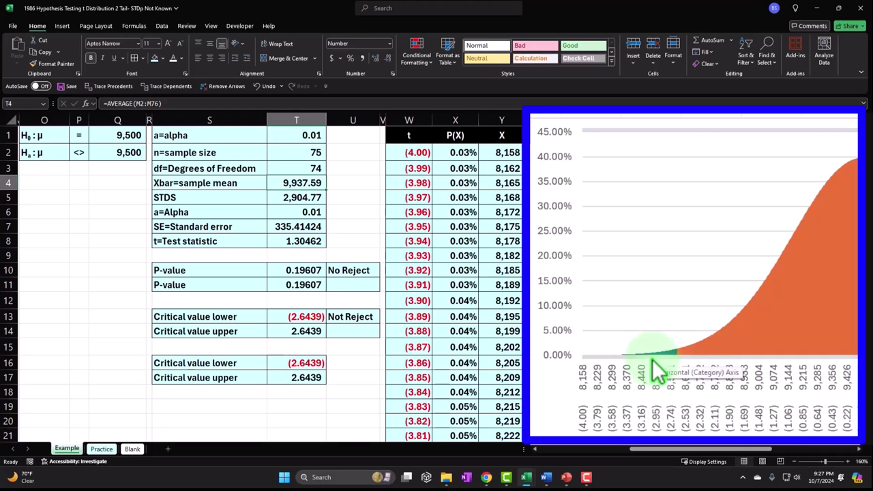
pyautogui.moveTo(682, 450); pyautogui.dragTo(769, 453)
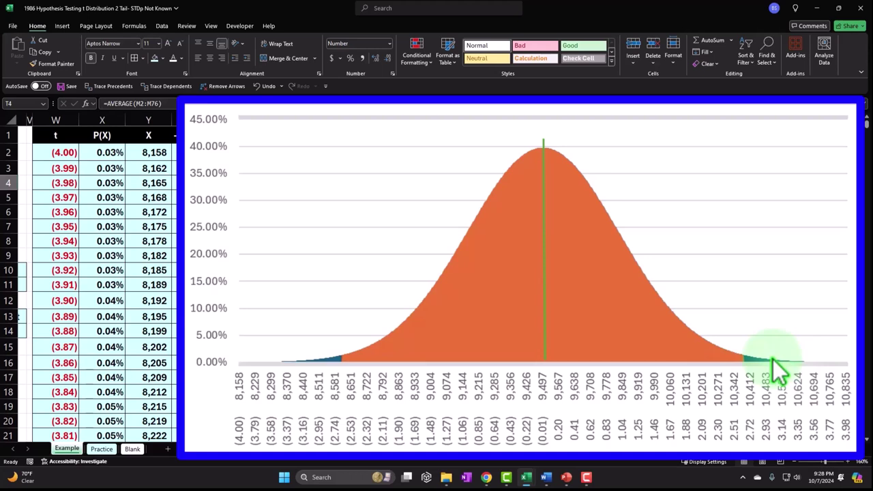
pyautogui.click(525, 320)
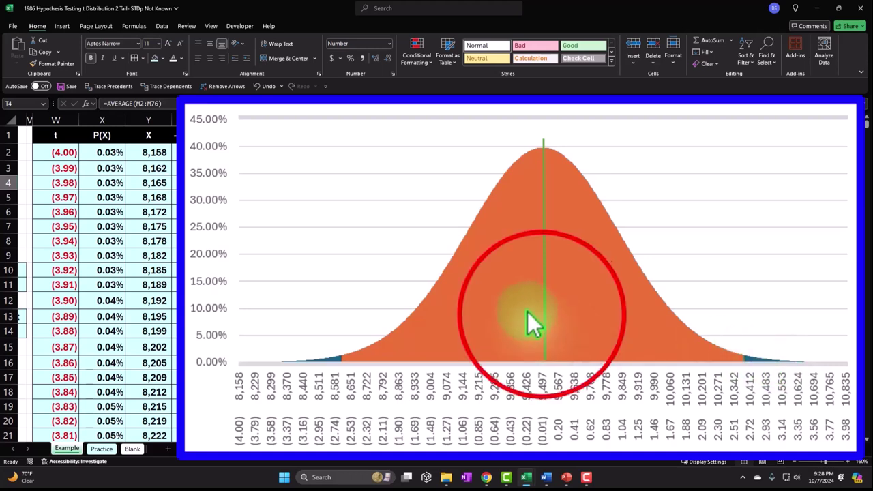
pyautogui.click(539, 315)
pyautogui.moveTo(539, 315); pyautogui.dragTo(327, 314)
pyautogui.click(771, 367)
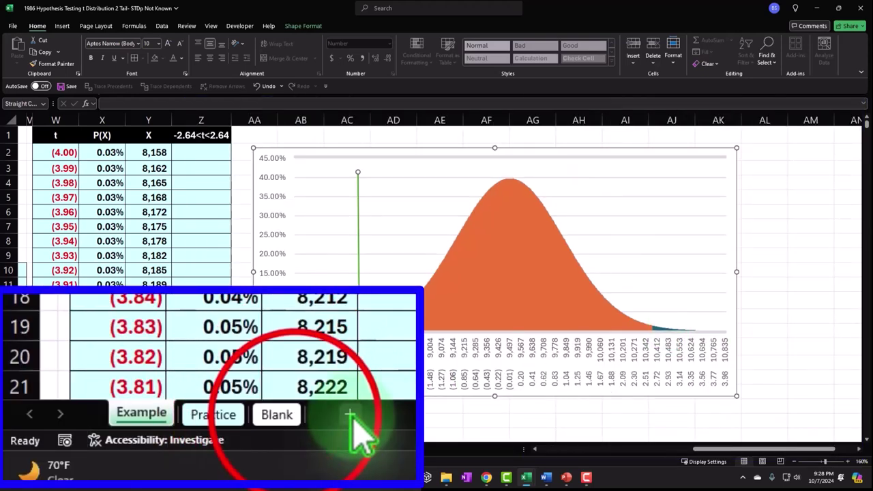
# On the Blank sheet, calculate the two-tailed p-value in T9 with the formula =(1-T.DIST(T7,T3,1))*2
pyautogui.click(133, 449)
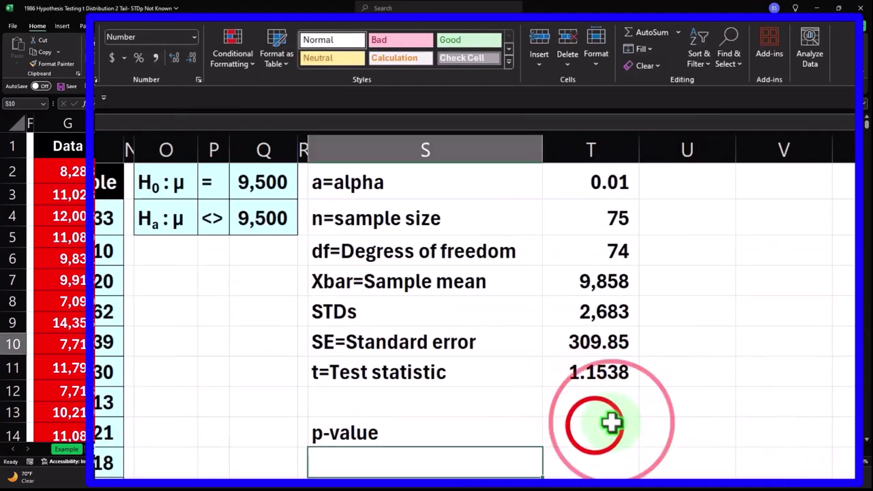
pyautogui.click(594, 428)
pyautogui.write('=')
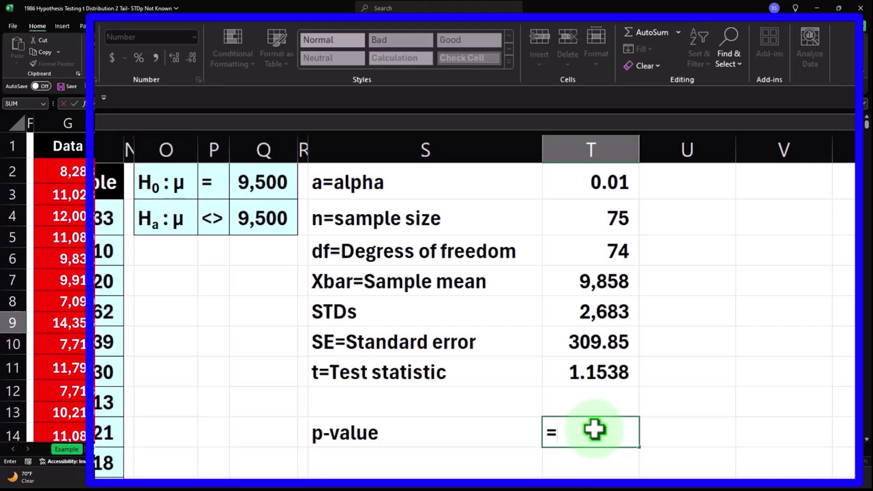
pyautogui.write('(1-t.dis')
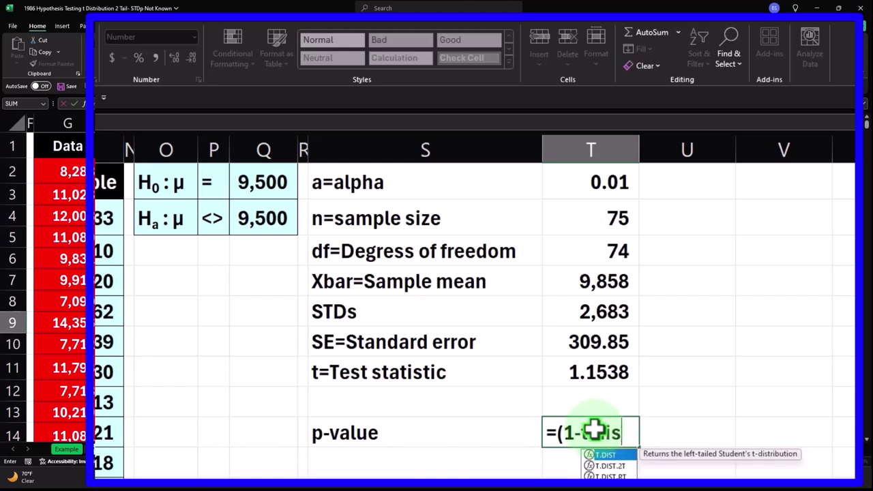
pyautogui.press('Tab')
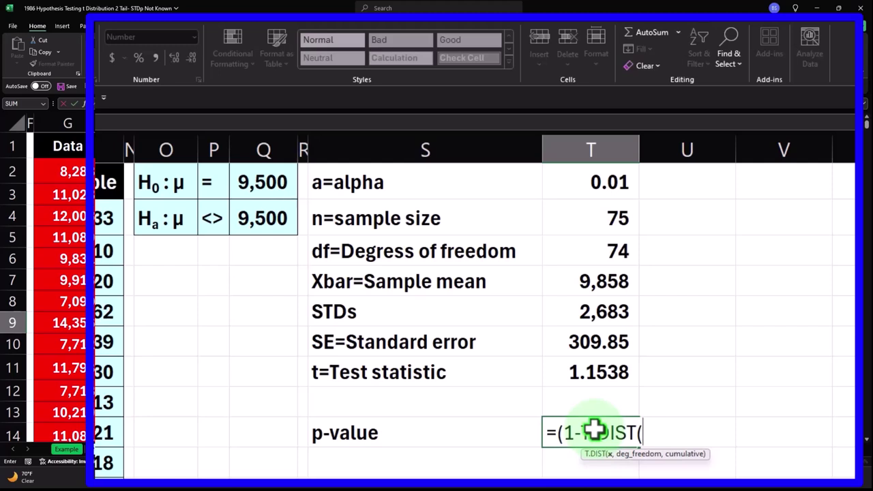
pyautogui.click(598, 371)
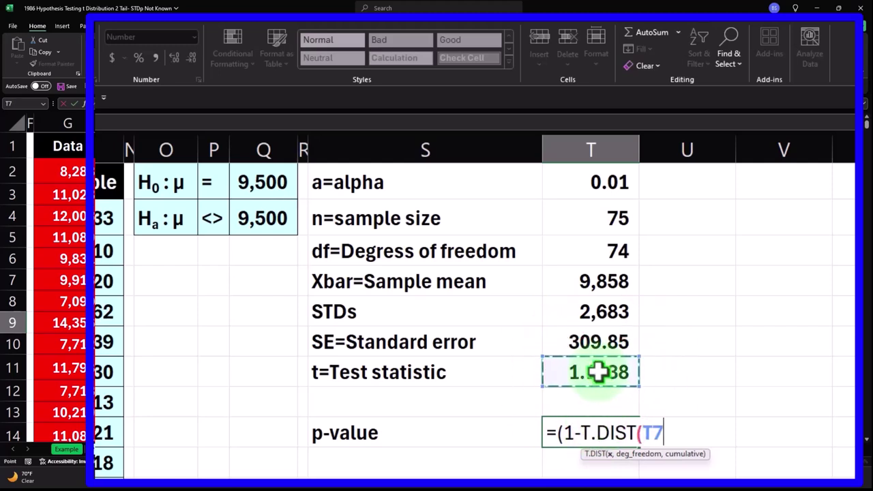
pyautogui.write(',')
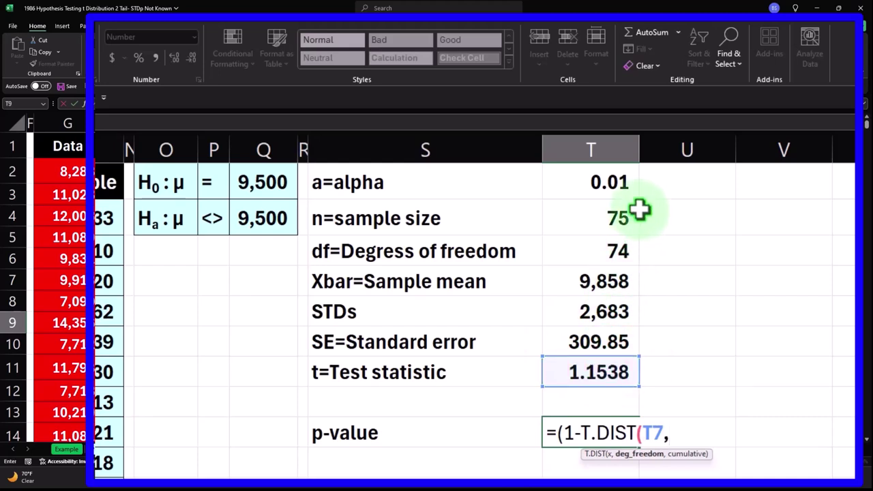
pyautogui.click(624, 248)
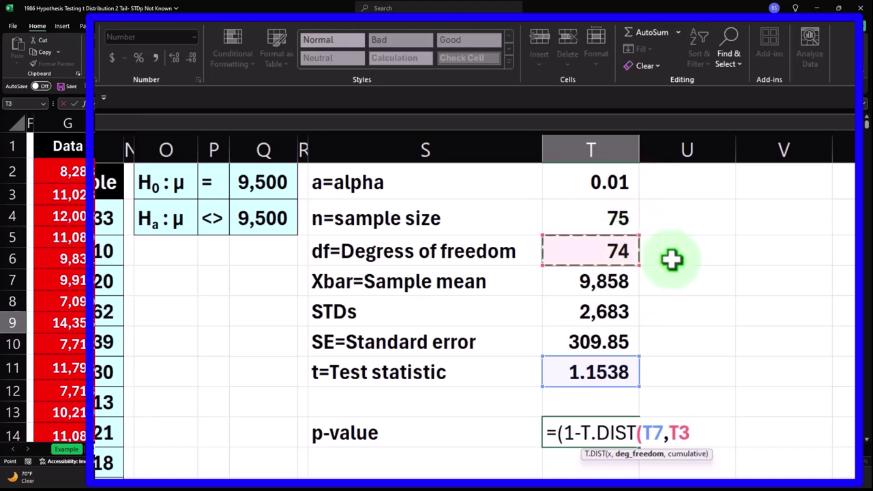
pyautogui.write(',')
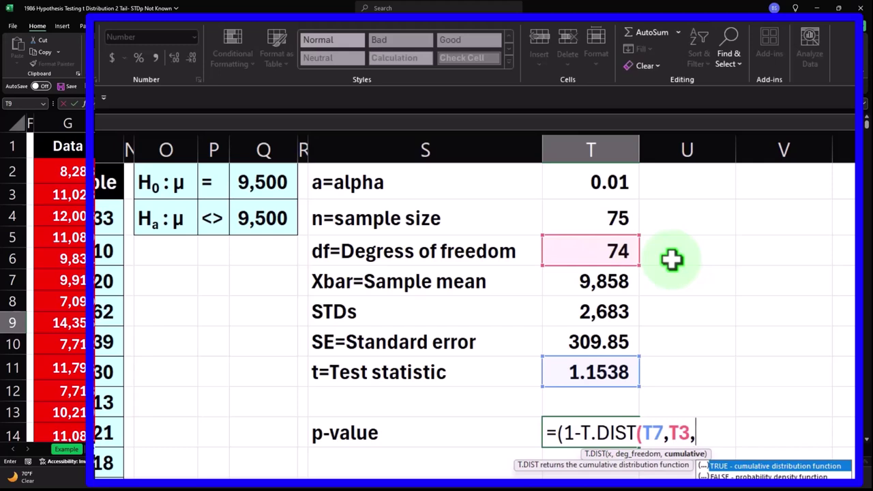
pyautogui.write('1)')
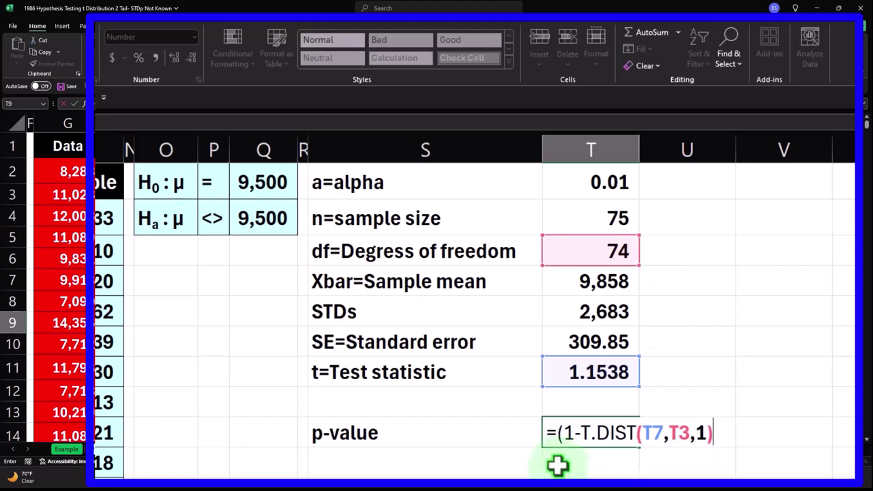
pyautogui.write(')*2')
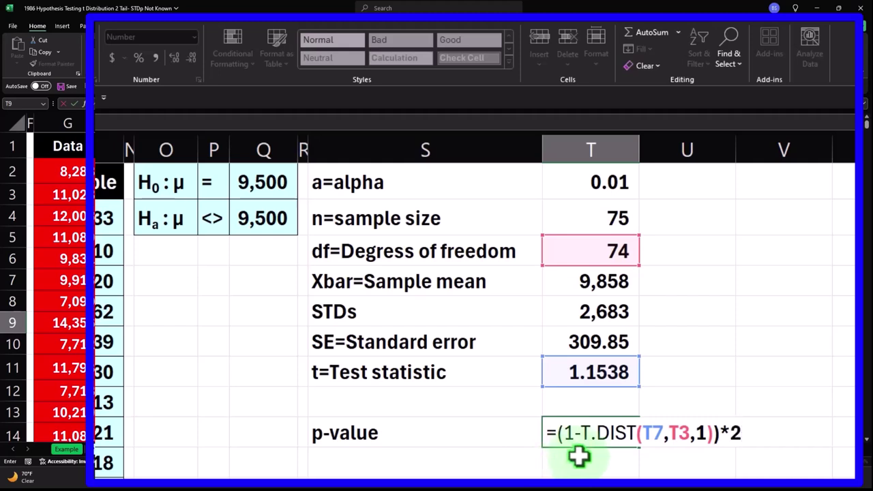
pyautogui.click(608, 434)
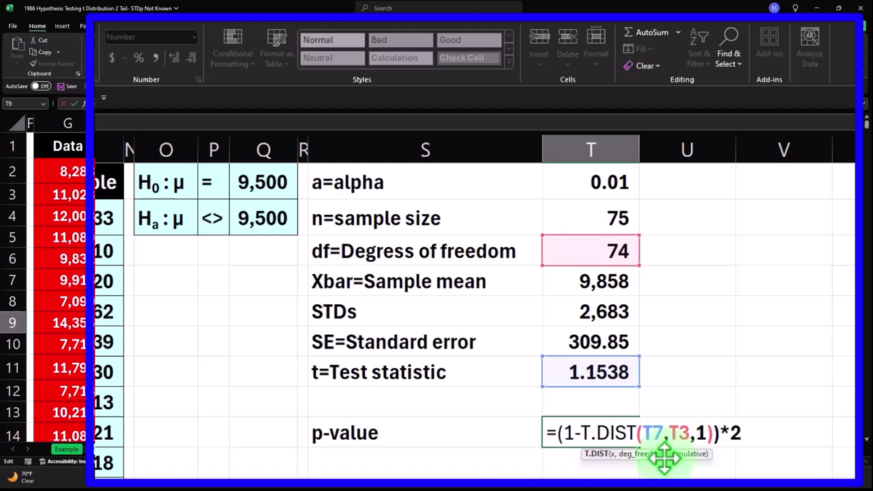
pyautogui.press('Return')
pyautogui.press('Up')
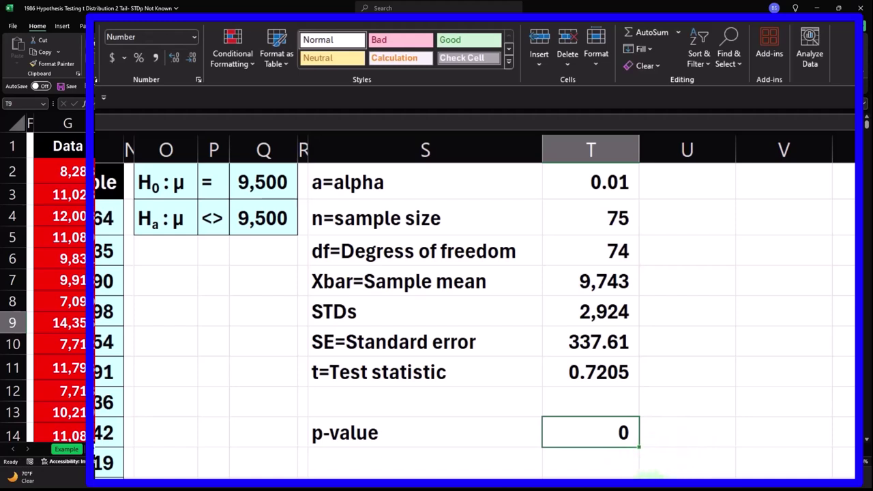
# Format the p-value in T9 to show four decimal places
pyautogui.click(175, 58)
pyautogui.click(175, 58)
pyautogui.click(174, 61)
pyautogui.click(175, 60)
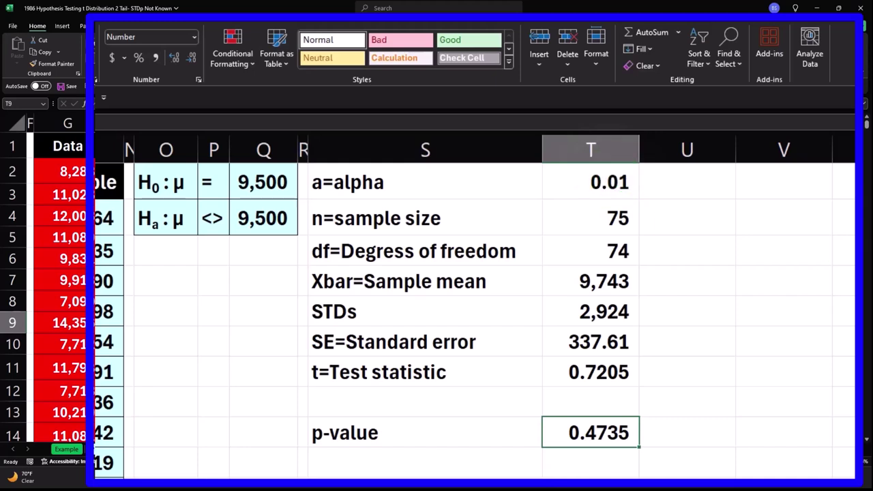
pyautogui.hotkey('alt', 'Tab')
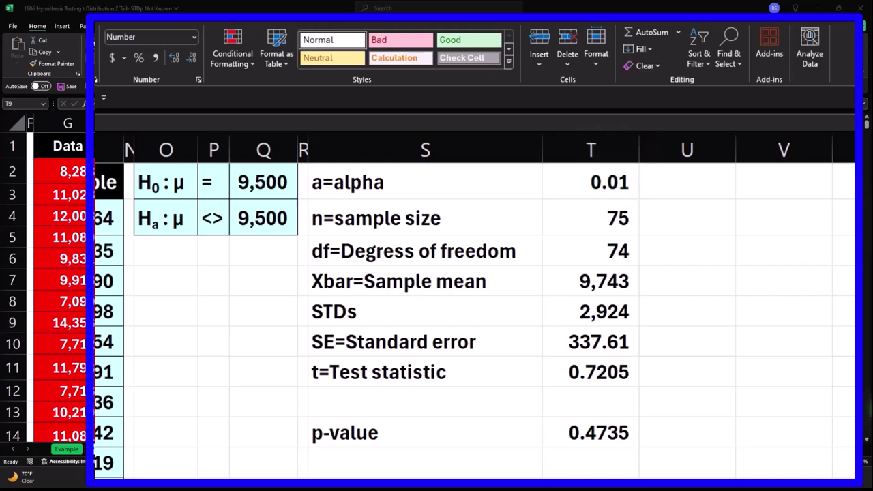
pyautogui.click(682, 423)
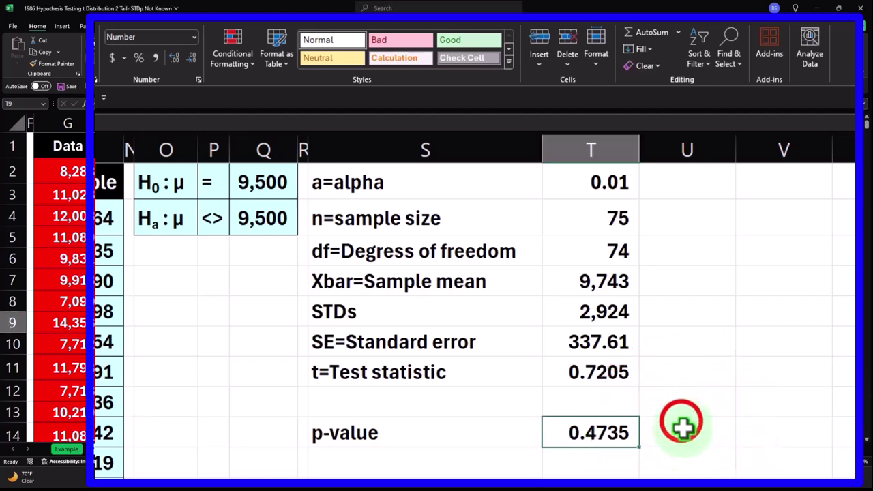
# Add a decision in U9 comparing the p-value with alpha, using the formula =IF(T9<T1,"Reject","No Reject")
pyautogui.write('=if')
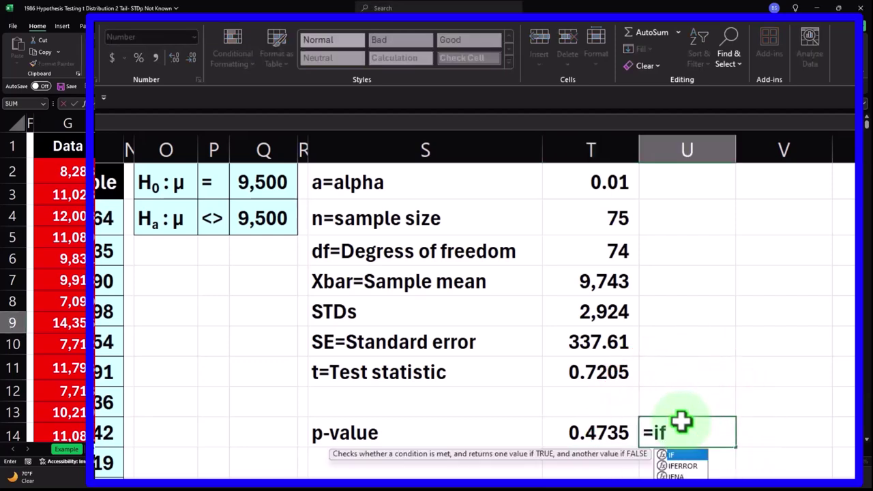
pyautogui.press('Tab')
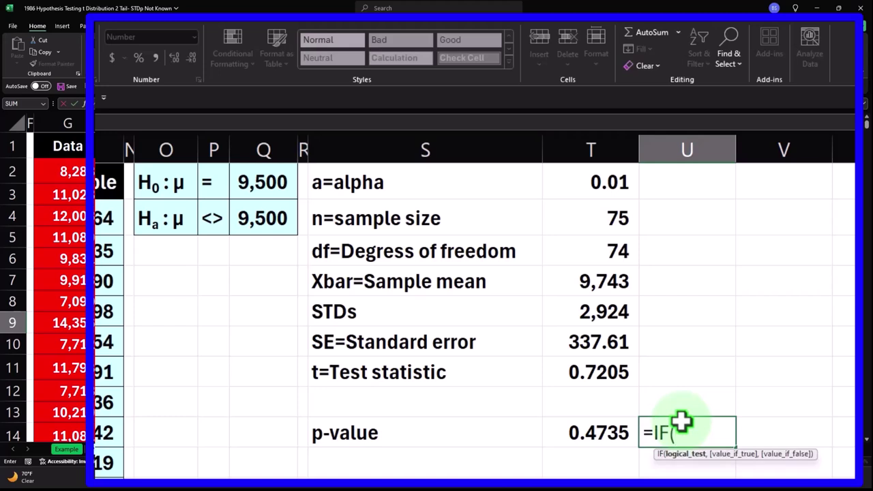
pyautogui.click(594, 433)
pyautogui.write('<')
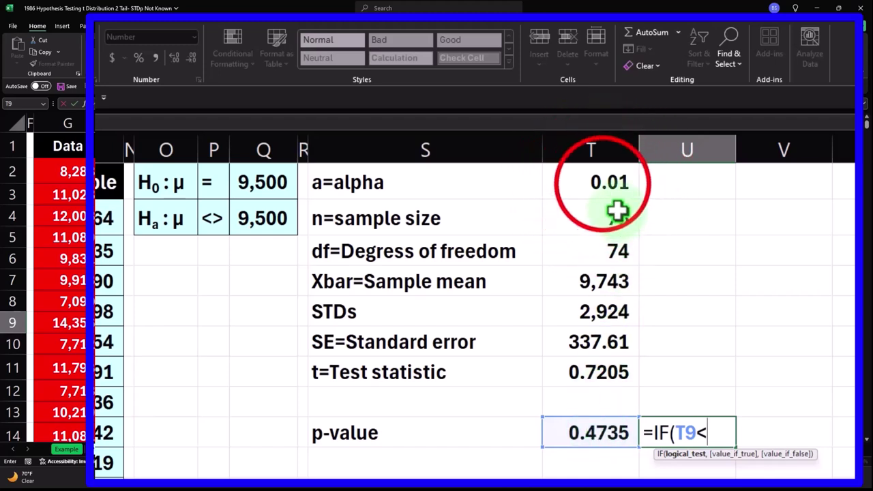
pyautogui.click(603, 182)
pyautogui.write(',')
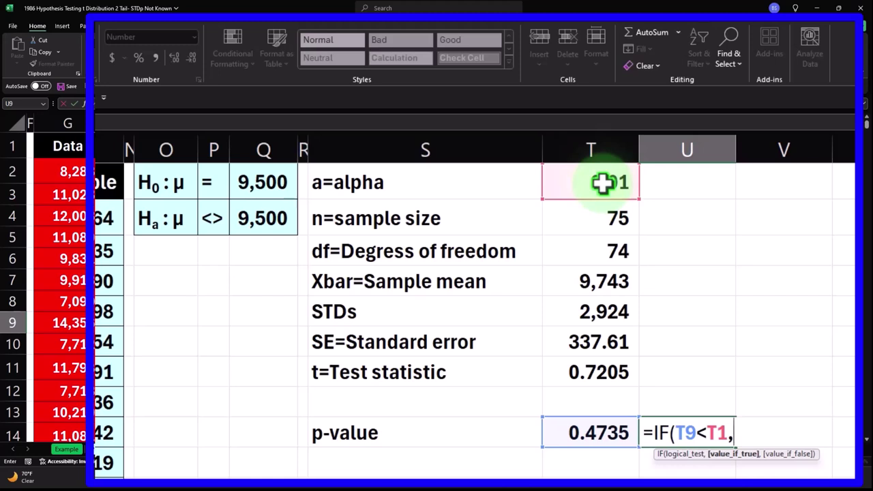
pyautogui.write('"Re')
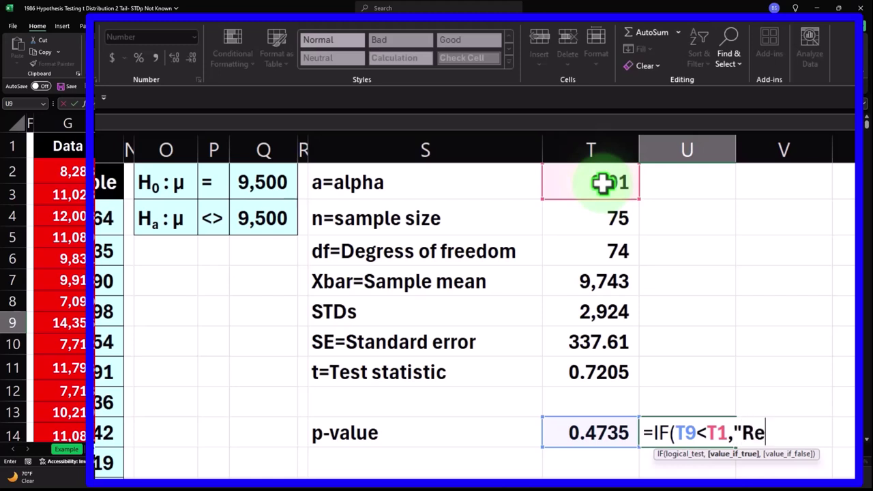
pyautogui.write('ject",')
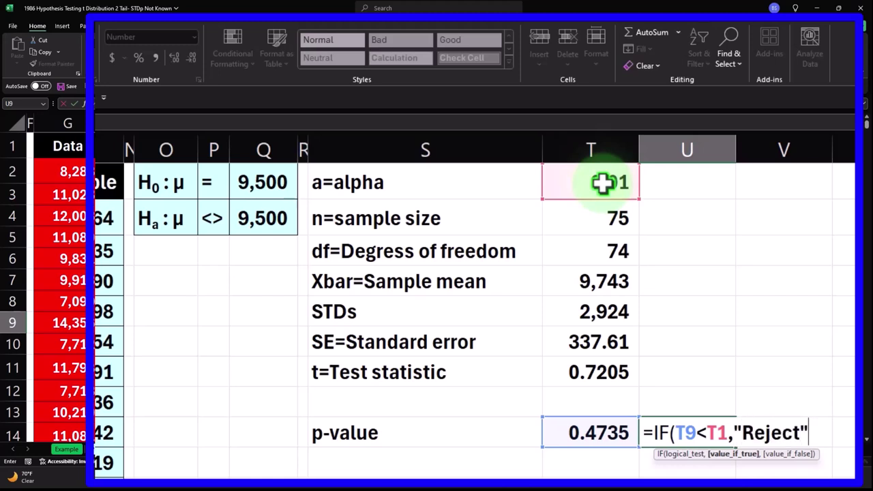
pyautogui.write('"N')
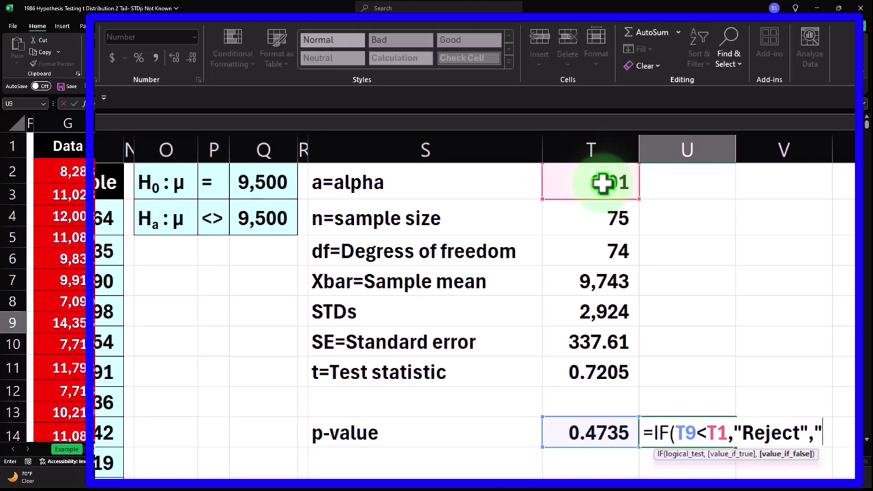
pyautogui.write('o Reje')
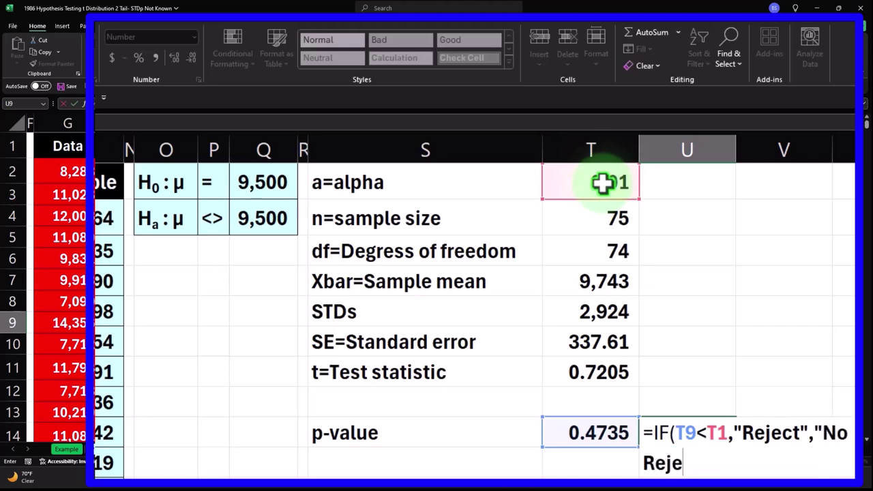
pyautogui.write('ct")')
pyautogui.press('Return')
pyautogui.press('Up')
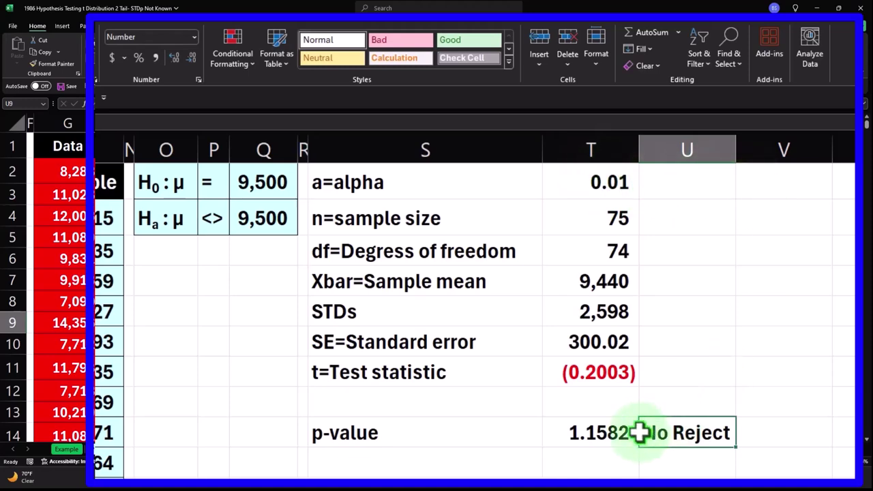
# Re-enter the p-value formula in T9 unchanged several times to recalculate the random sample and check the test decision
pyautogui.click(616, 433)
pyautogui.doubleClick(616, 432)
pyautogui.press('Return')
pyautogui.doubleClick(616, 433)
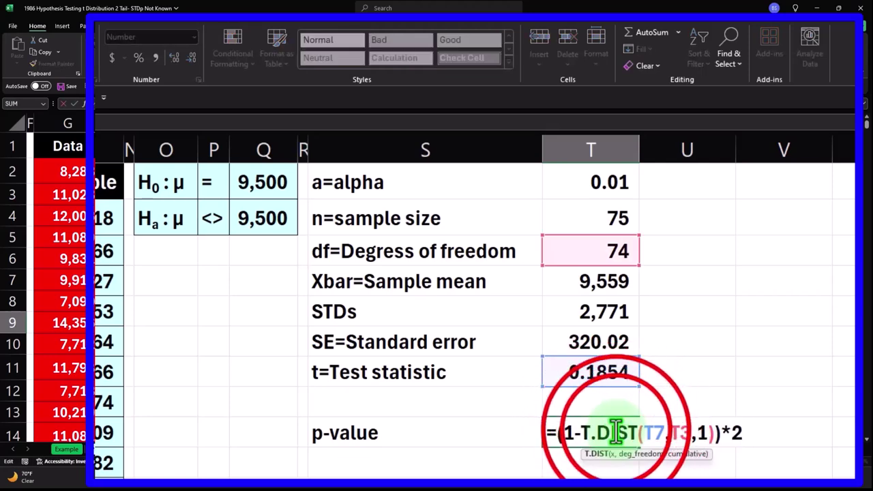
pyautogui.press('Return')
pyautogui.doubleClick(616, 432)
pyautogui.press('Return')
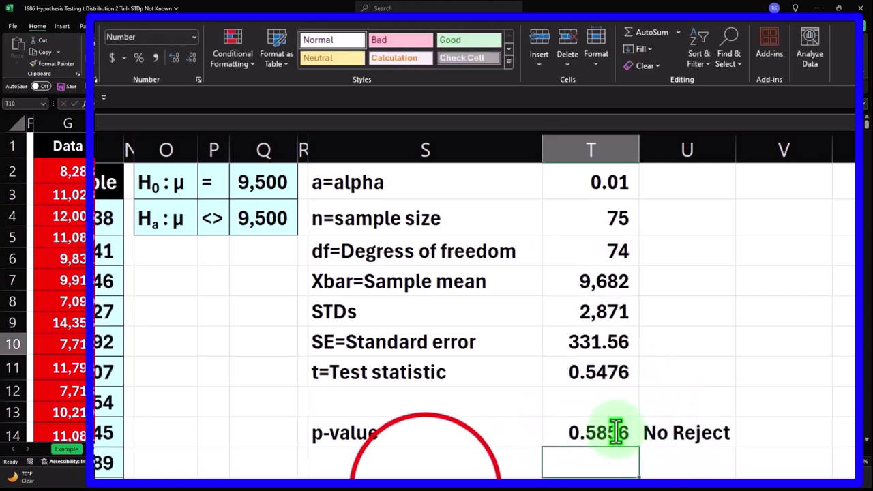
pyautogui.click(419, 471)
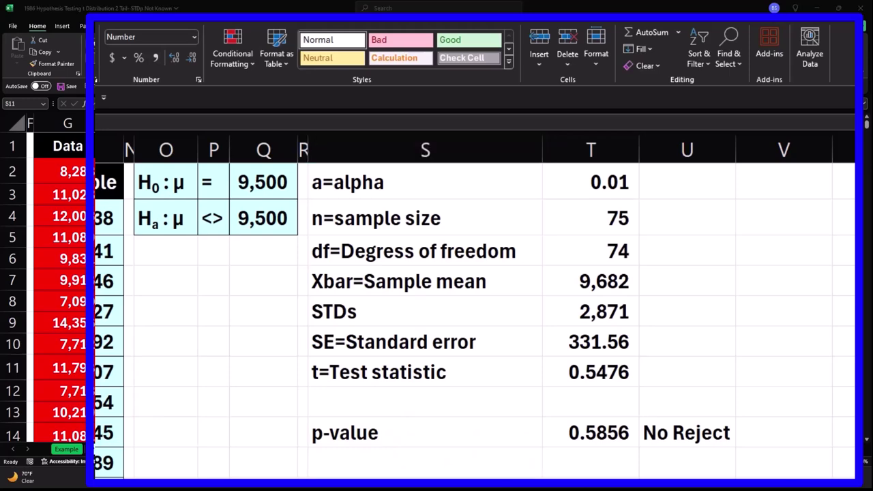
# Extend the p-value label in S9 to "p-value - t"
pyautogui.doubleClick(392, 429)
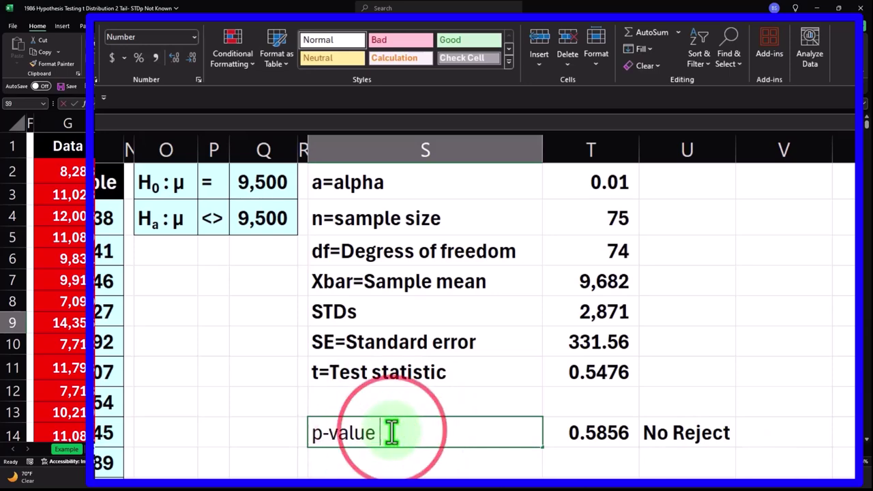
pyautogui.write('-')
pyautogui.press('Return')
pyautogui.click(392, 432)
pyautogui.doubleClick(392, 431)
pyautogui.press('Return')
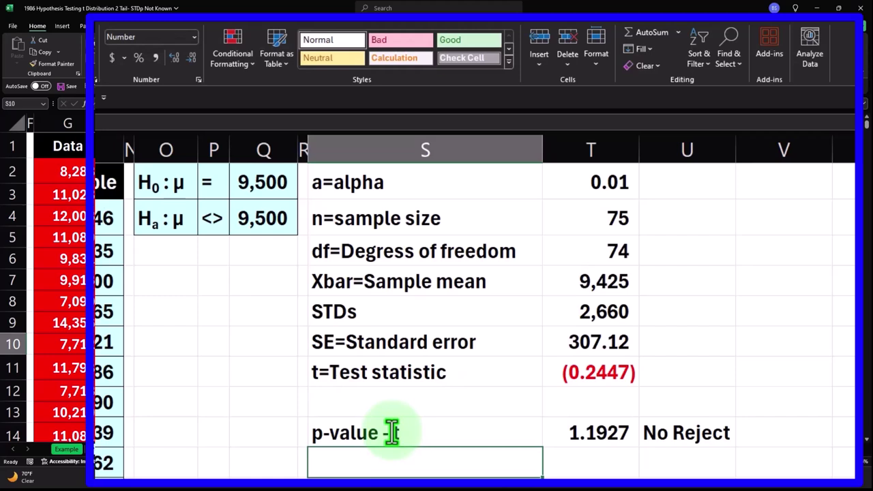
# Label cell S10 as "P-value - z" and capitalise the label in S9 so it reads "P-value - t"
pyautogui.write('P')
pyautogui.click(396, 450)
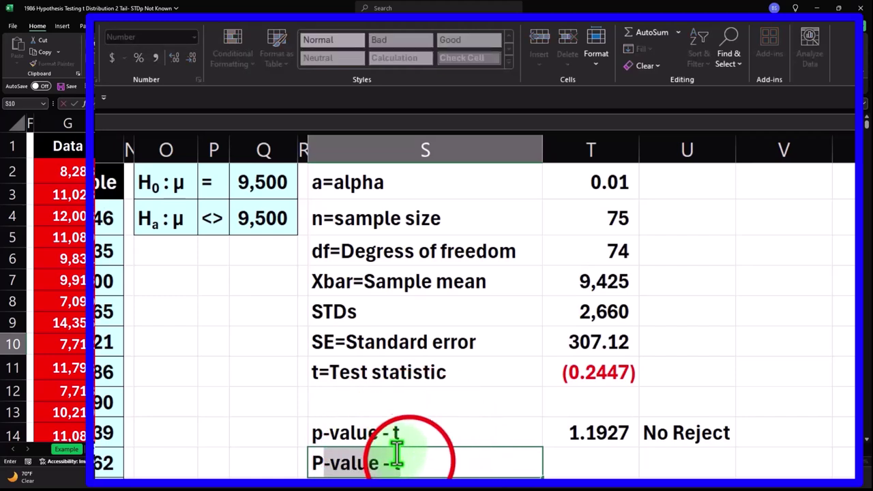
pyautogui.press('BackSpace')
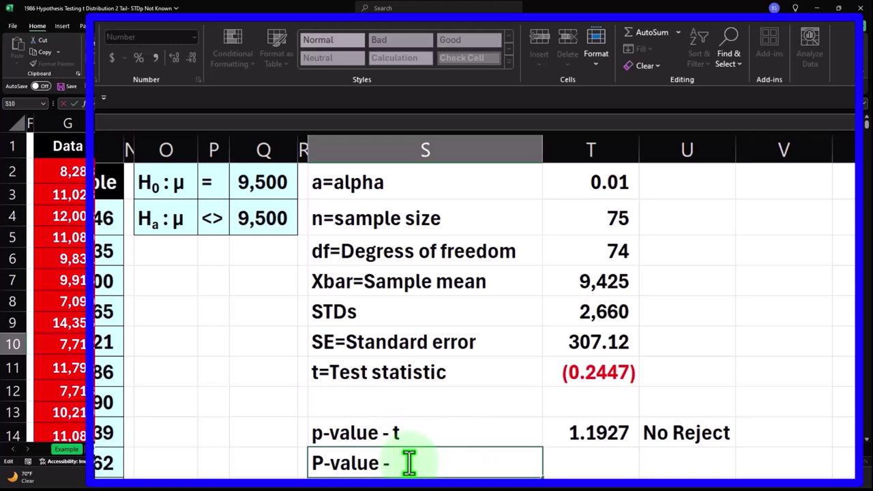
pyautogui.write('z')
pyautogui.click(316, 433)
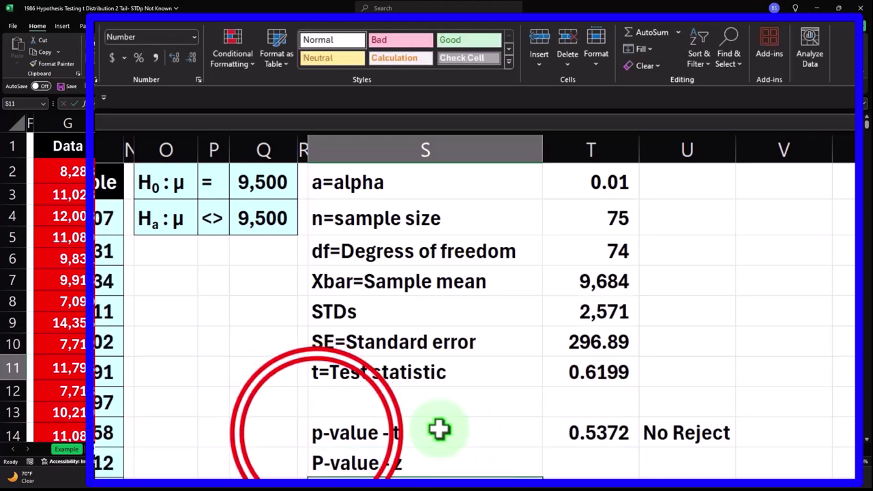
pyautogui.doubleClick(315, 432)
pyautogui.press('Delete')
pyautogui.write('P')
pyautogui.press('Return')
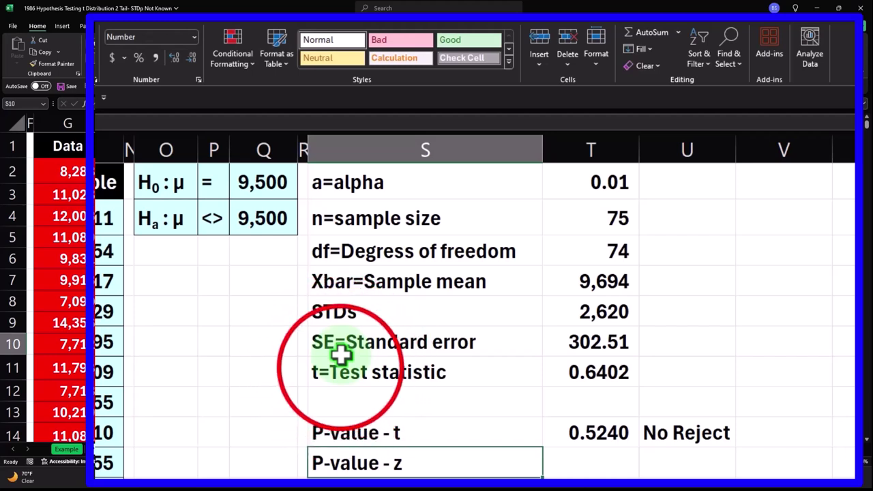
# Remove the "- z" and "- t" suffixes from S10 and S9 so both labels read "P-value"
pyautogui.click(337, 368)
pyautogui.click(580, 367)
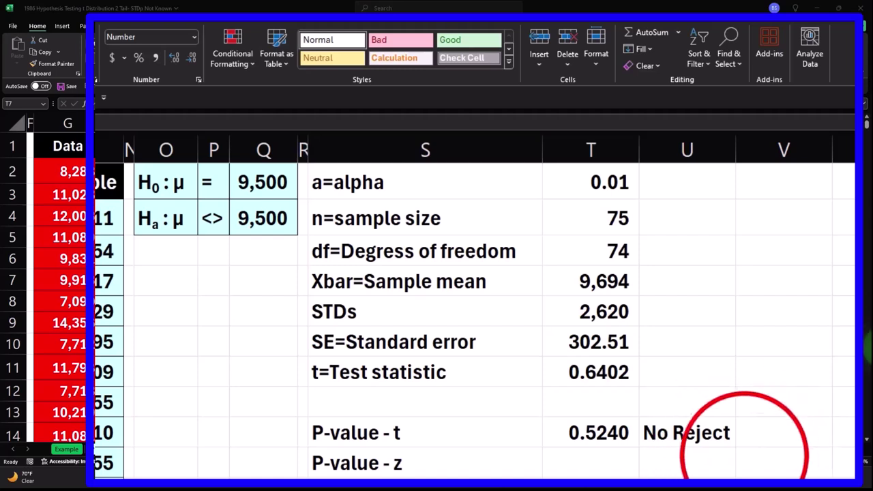
pyautogui.click(591, 463)
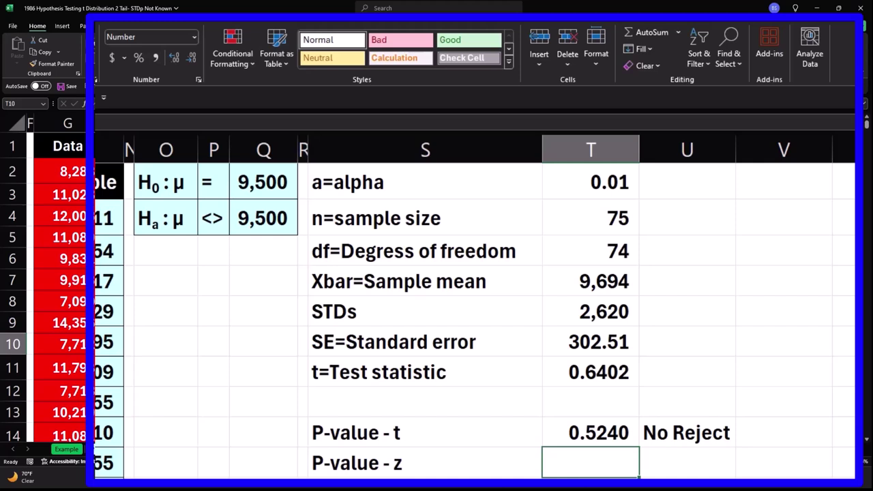
pyautogui.doubleClick(424, 463)
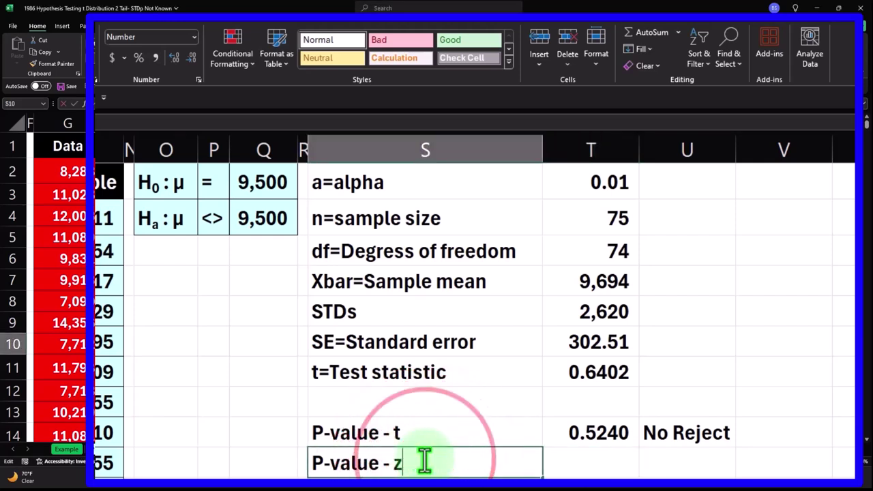
pyautogui.press('BackSpace')
pyautogui.press('BackSpace')
pyautogui.press('BackSpace')
pyautogui.doubleClick(416, 429)
pyautogui.press('BackSpace')
pyautogui.press('BackSpace')
pyautogui.press('BackSpace')
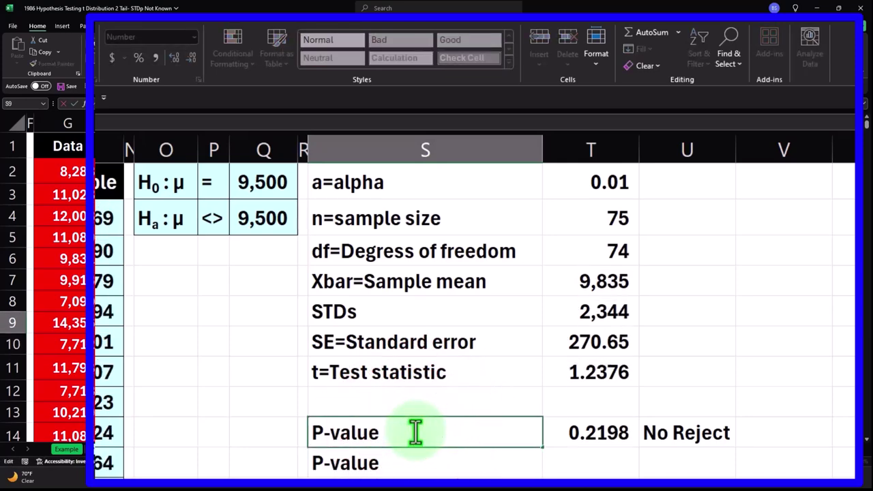
pyautogui.press('Return')
# Calculate the two-tailed p-value in T10 from the test statistic and degrees of freedom with the formula =T.DIST.2T(T7,T3)
pyautogui.click(582, 463)
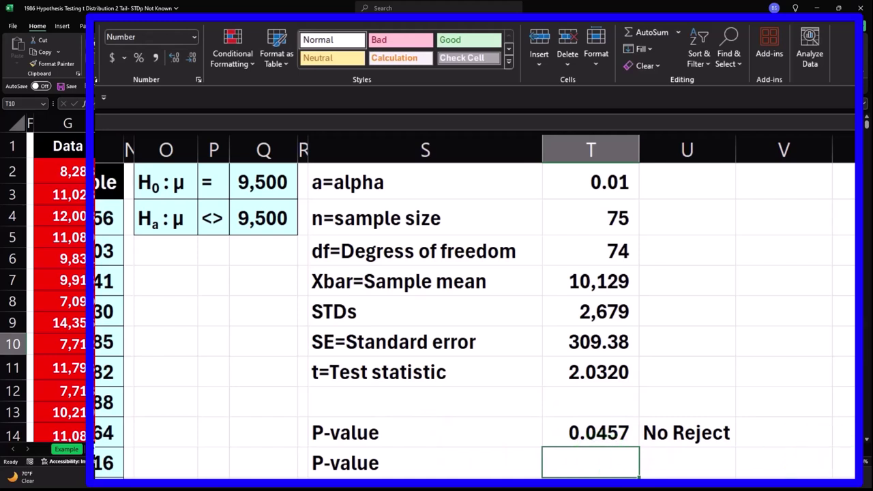
pyautogui.write('=t.dis')
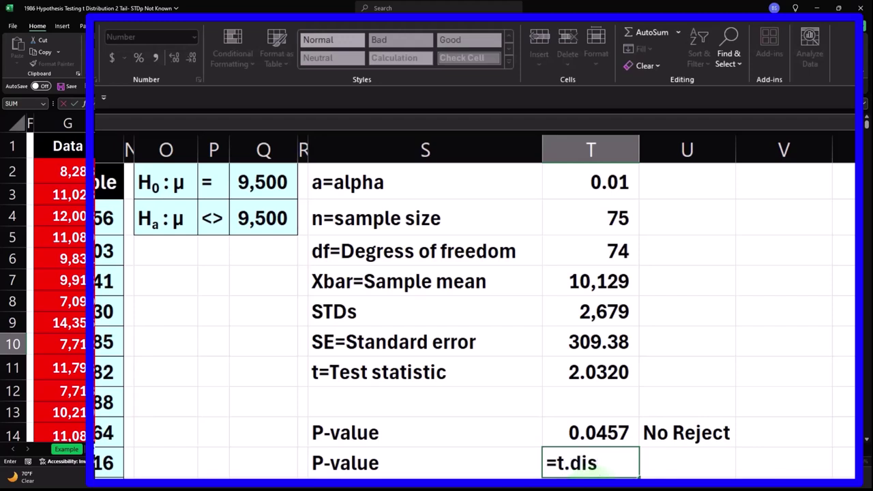
pyautogui.press('Down')
pyautogui.press('Tab')
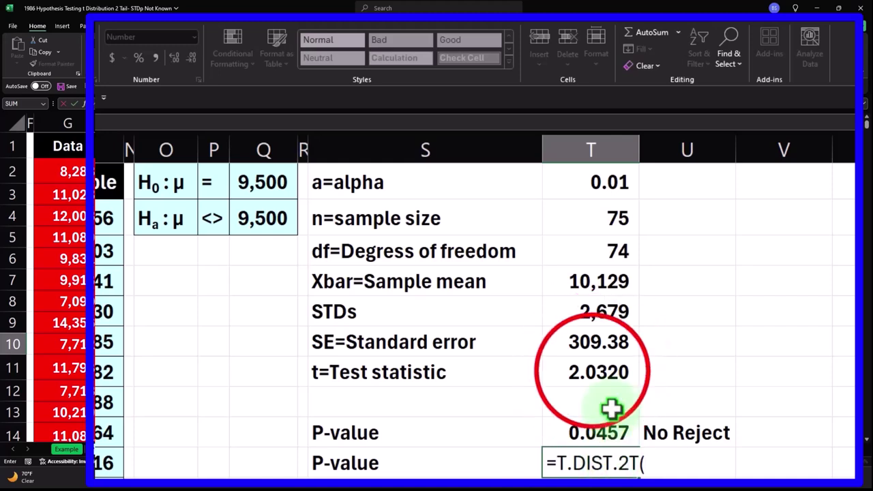
pyautogui.click(592, 372)
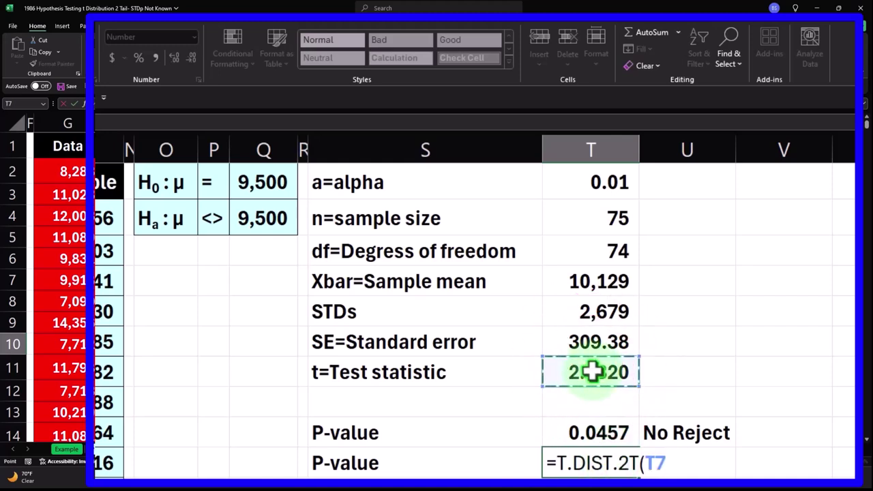
pyautogui.write(',')
pyautogui.click(614, 251)
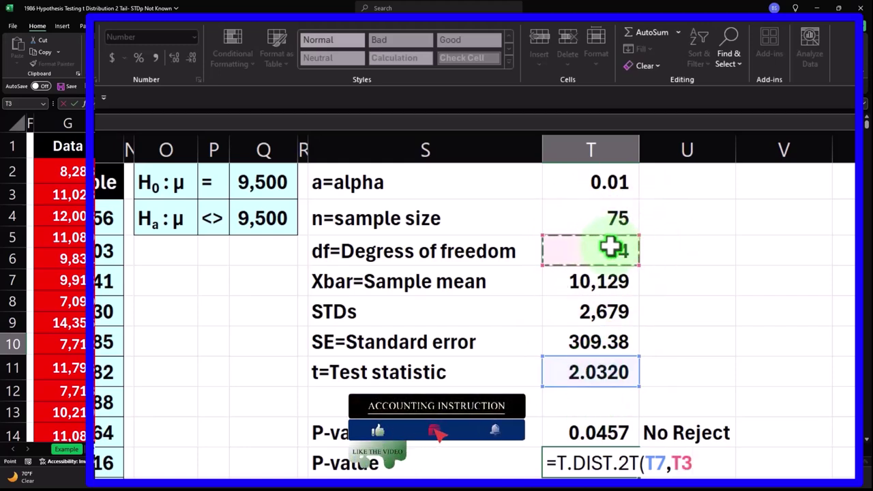
pyautogui.press('Return')
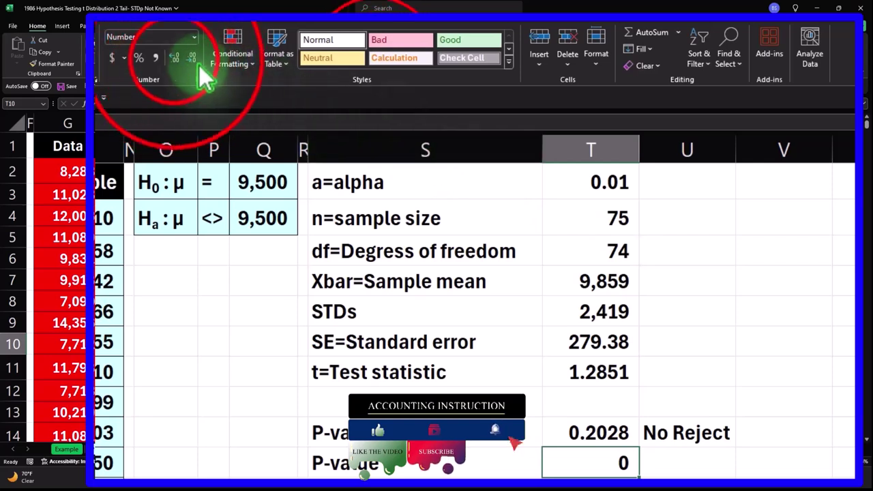
# Format the second p-value in T10 to show four decimal places
pyautogui.click(175, 60)
pyautogui.click(175, 60)
pyautogui.click(176, 60)
pyautogui.click(175, 60)
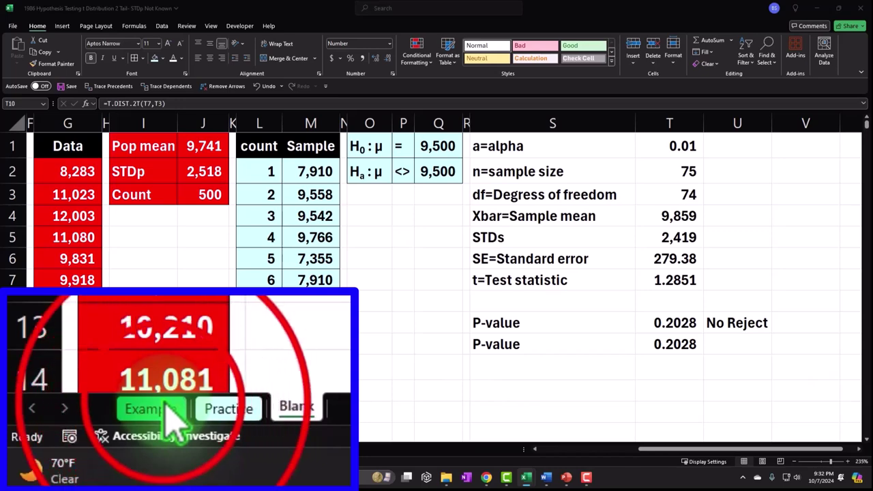
# On the Example sheet's distribution chart, align the vertical line with the lower-tail boundary and move it to the upper-tail boundary
pyautogui.click(171, 409)
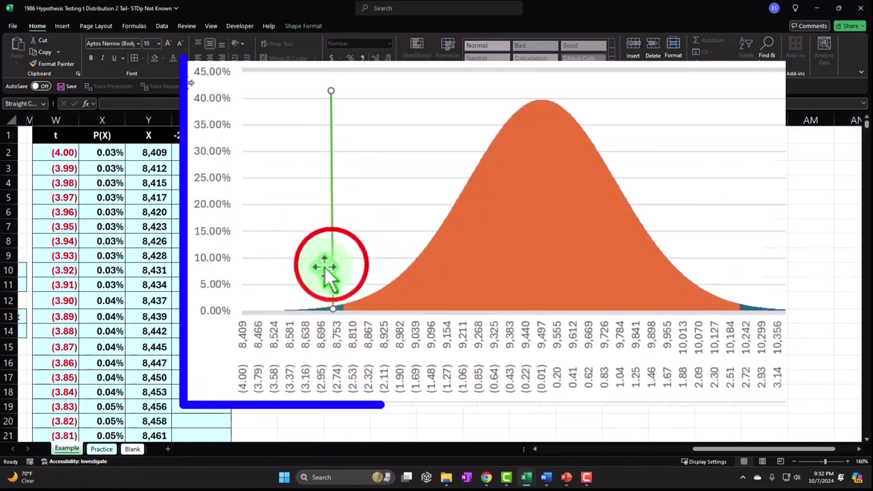
pyautogui.moveTo(343, 266); pyautogui.dragTo(341, 268)
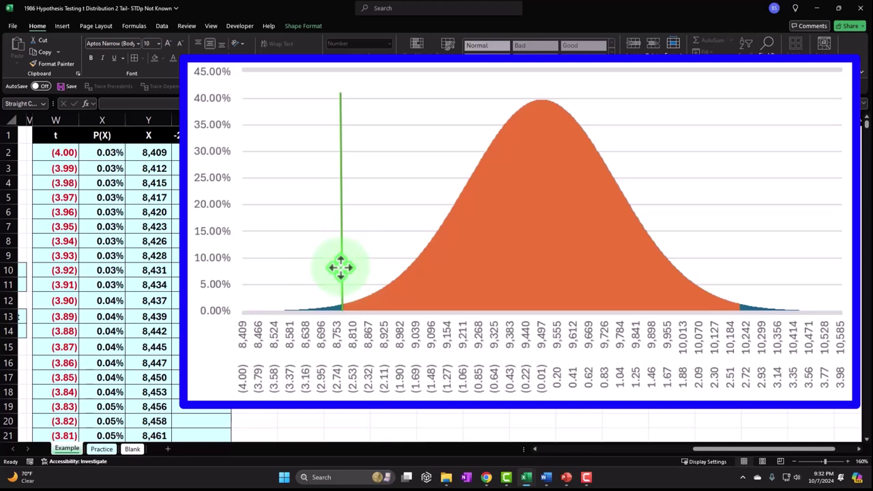
pyautogui.click(338, 309)
pyautogui.moveTo(339, 308); pyautogui.dragTo(743, 294)
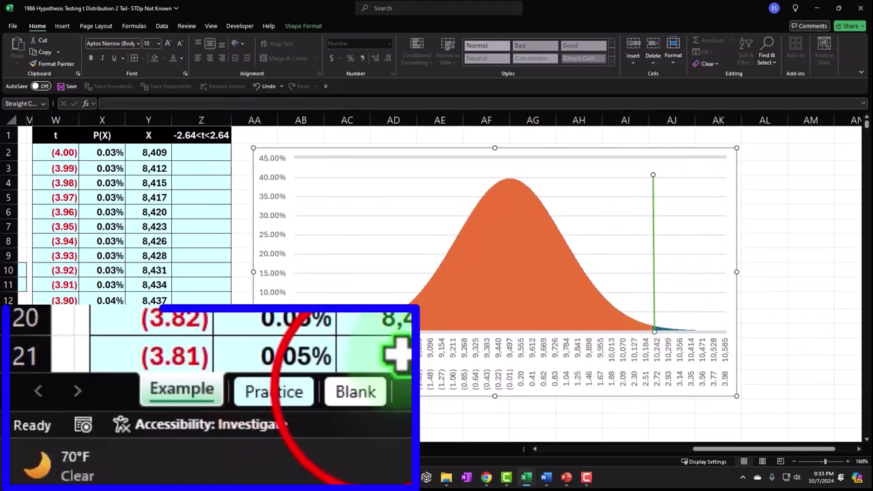
# Return to the Blank sheet and enter the label "Critical value lower" in S12
pyautogui.click(132, 448)
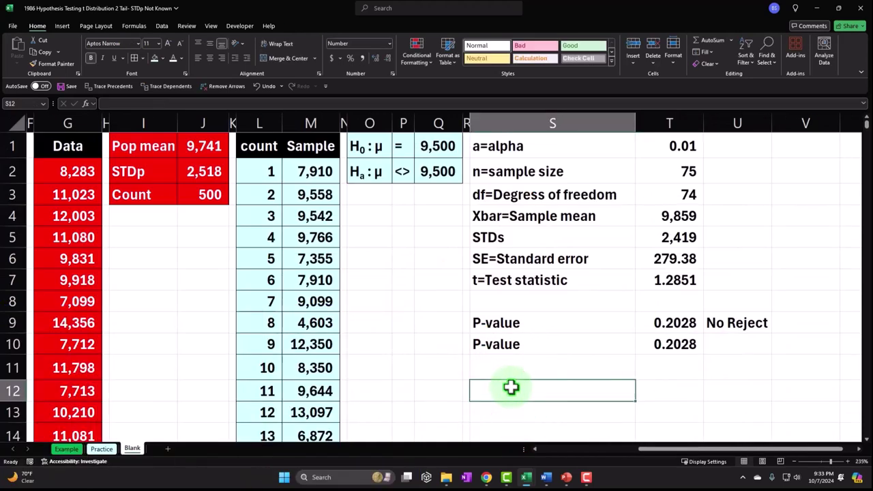
pyautogui.write('Caritic')
pyautogui.press('BackSpace')
pyautogui.press('BackSpace')
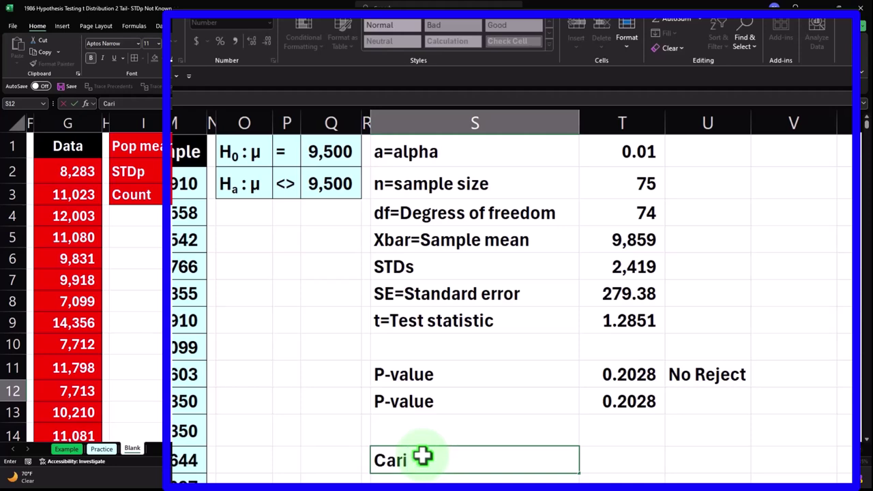
pyautogui.press('BackSpace')
pyautogui.press('BackSpace')
pyautogui.write('ritical value lower')
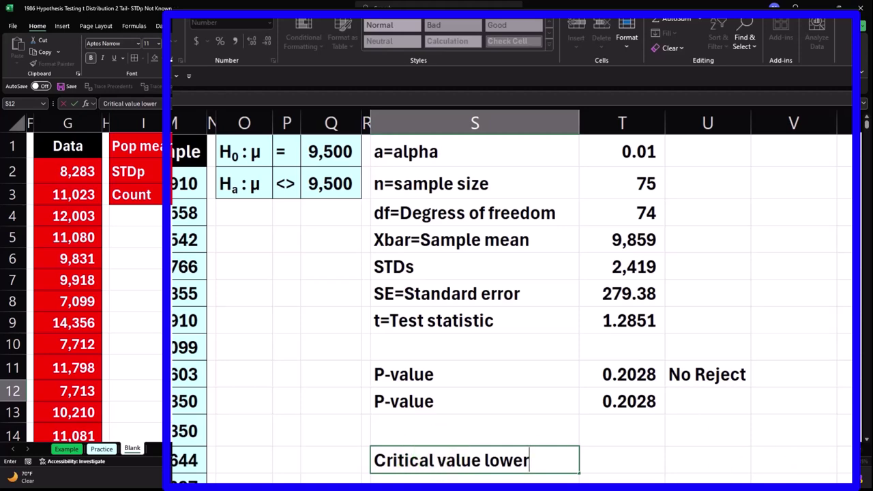
# Start a T.INV formula in T12 for the lower critical value
pyautogui.click(619, 452)
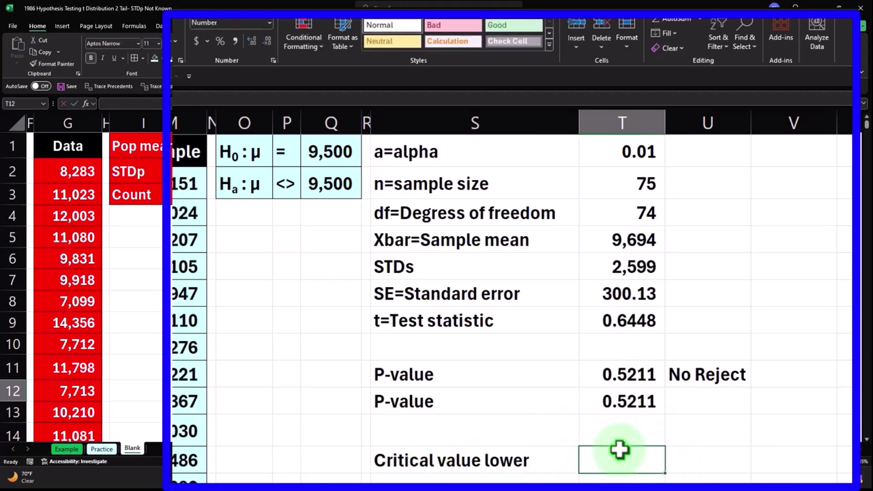
pyautogui.write('=t,')
pyautogui.press('BackSpace')
pyautogui.write('.inv')
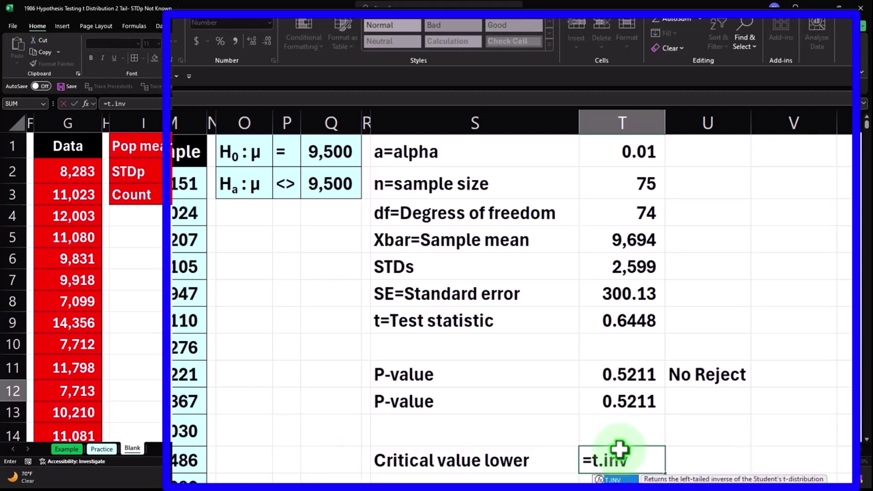
pyautogui.press('Tab')
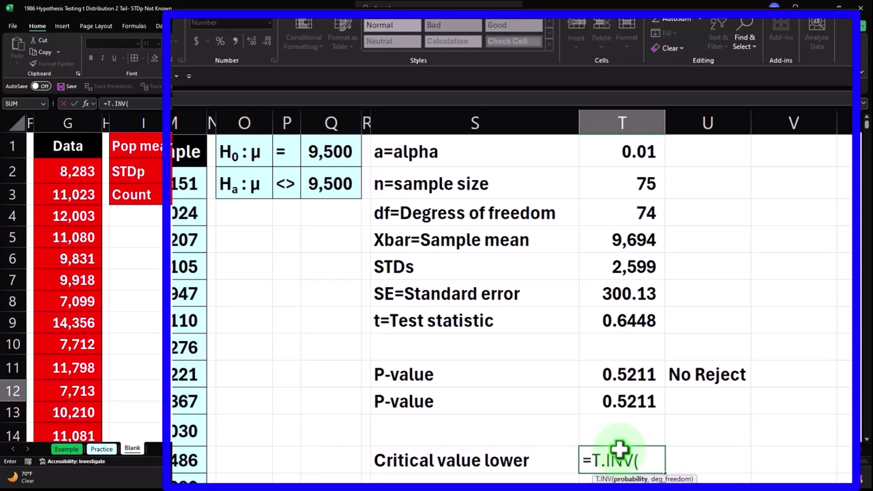
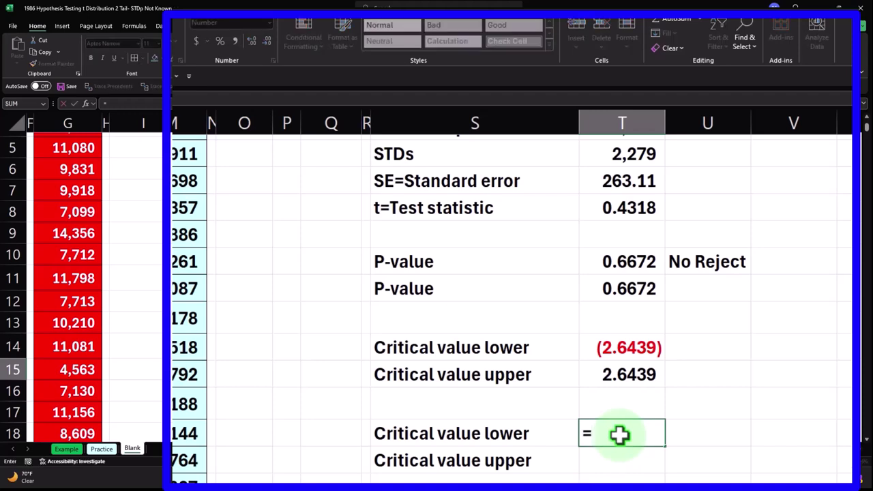
# Calculate the two-tailed critical value in T15 from alpha and degrees of freedom with the formula =T.INV.2T(T1,T3)
pyautogui.write('t.i')
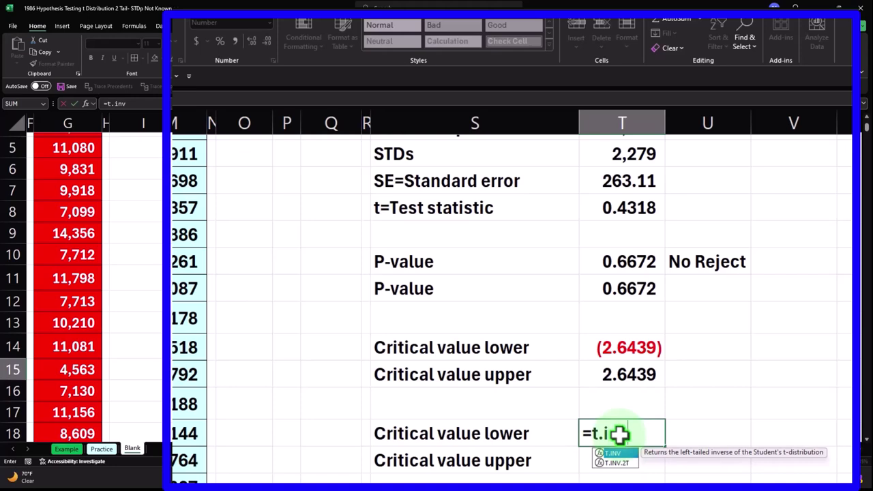
pyautogui.write('nv')
pyautogui.doubleClick(616, 463)
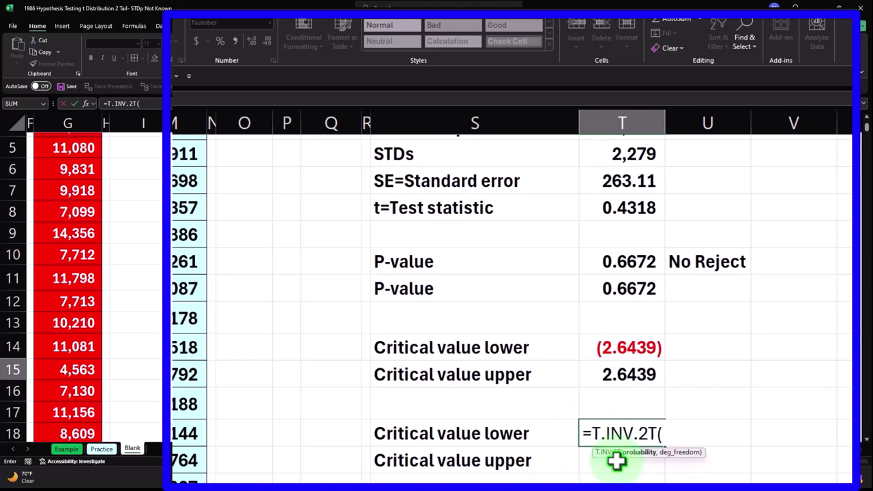
pyautogui.scroll(2, 617, 307)
pyautogui.click(611, 160)
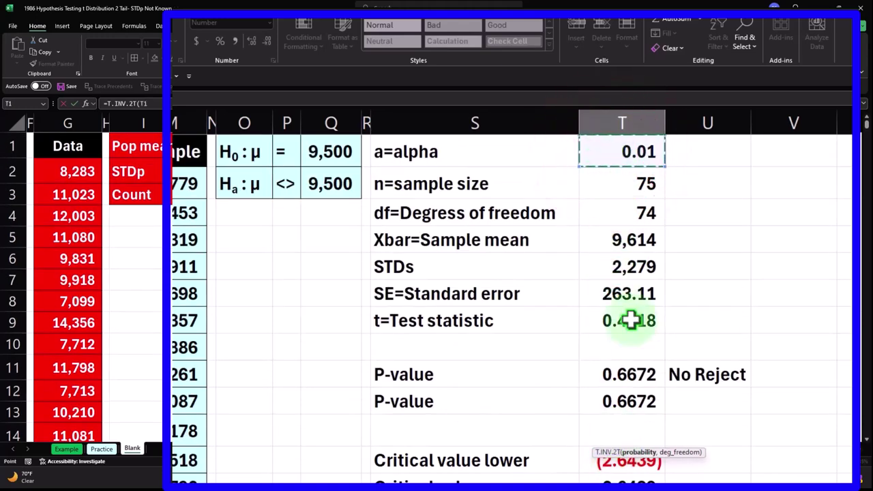
pyautogui.scroll(-2, 621, 307)
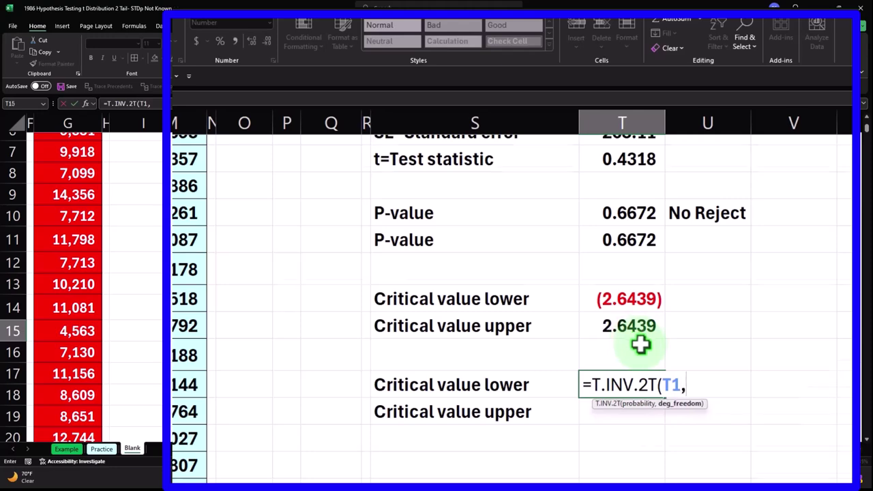
pyautogui.scroll(2, 642, 344)
pyautogui.click(652, 211)
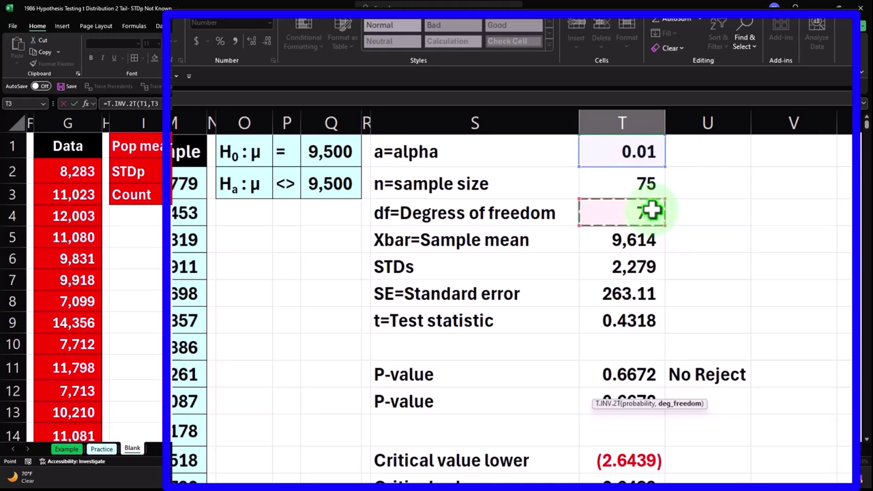
pyautogui.scroll(-2, 594, 238)
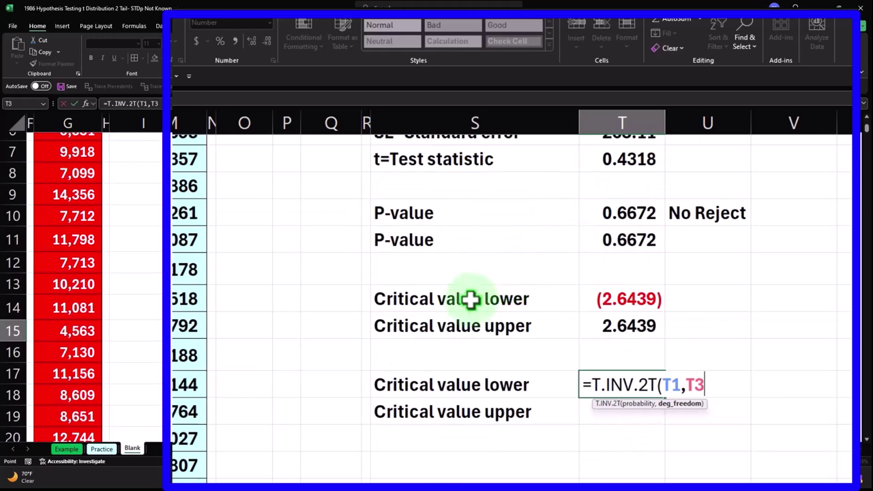
pyautogui.press('Return')
# Format the critical value in T15 to show four decimal places
pyautogui.click(619, 382)
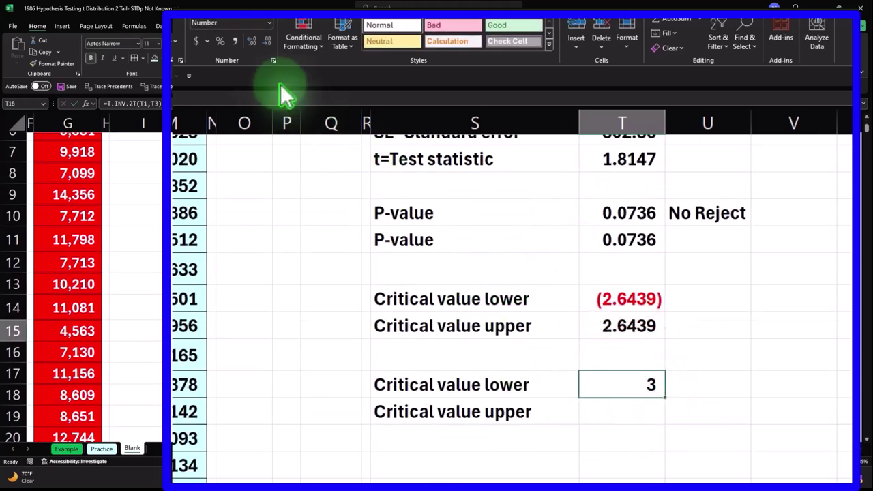
pyautogui.click(250, 41)
pyautogui.click(250, 41)
pyautogui.click(249, 40)
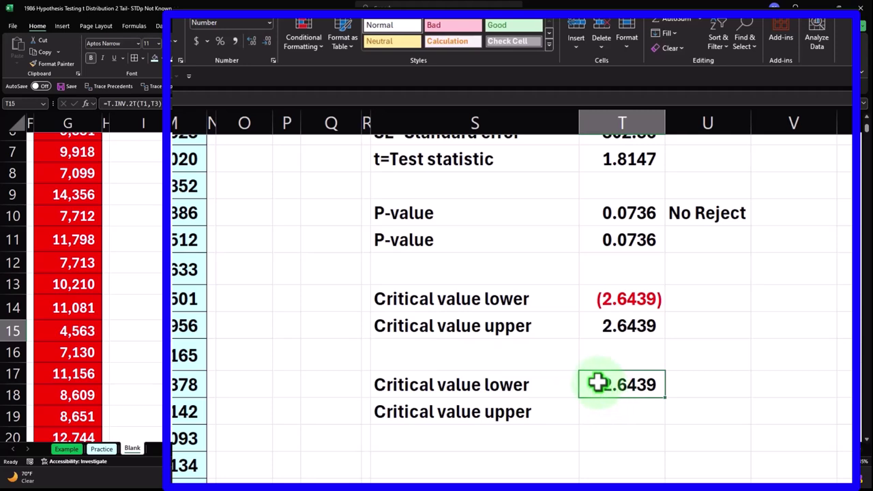
# Negate the T.INV.2T formula in T15 so it gives the lower critical value
pyautogui.click(598, 383)
pyautogui.doubleClick(597, 384)
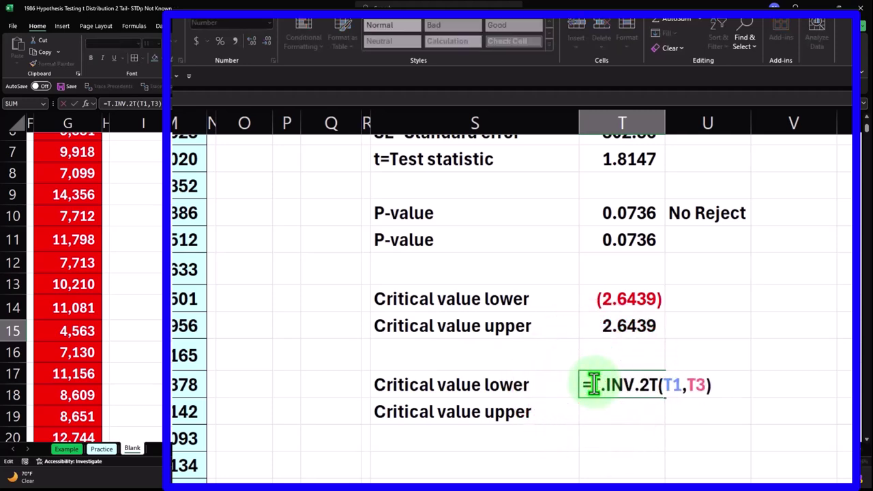
pyautogui.press('Return')
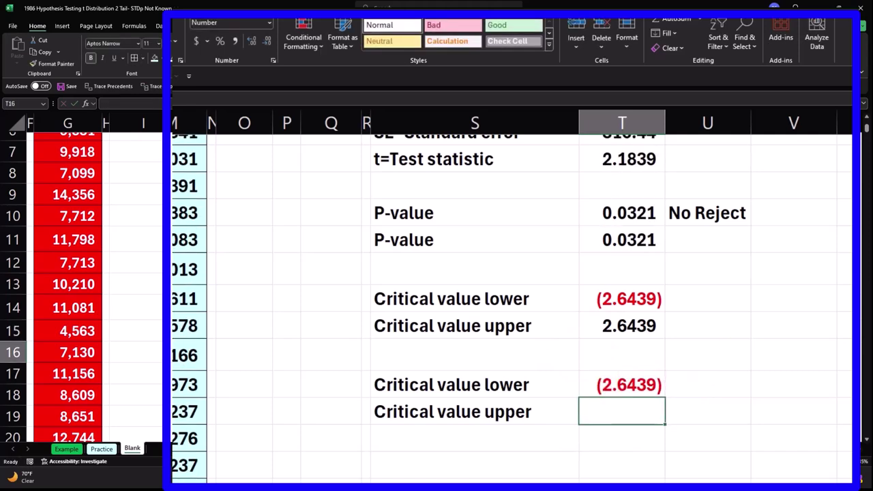
# Calculate the upper critical value in T16 as the opposite of the lower one with =-T15
pyautogui.click(795, 391)
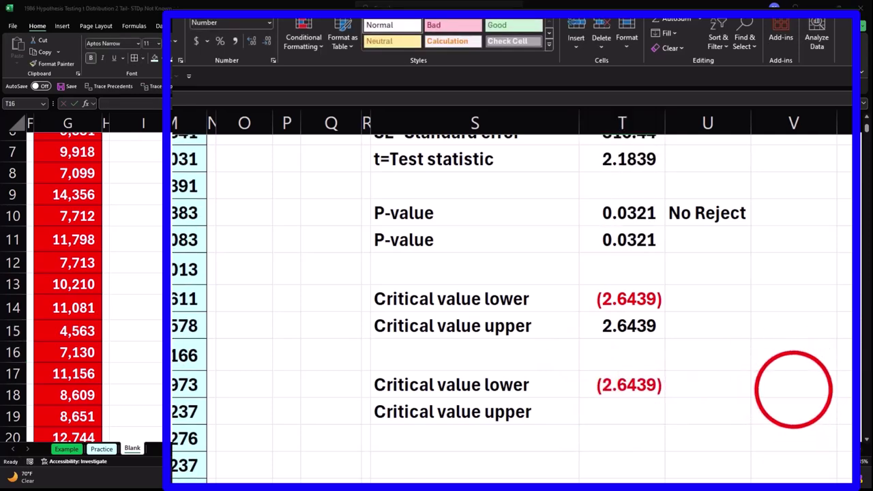
pyautogui.write('=-')
pyautogui.press('Up')
pyautogui.press('Return')
pyautogui.press('Up')
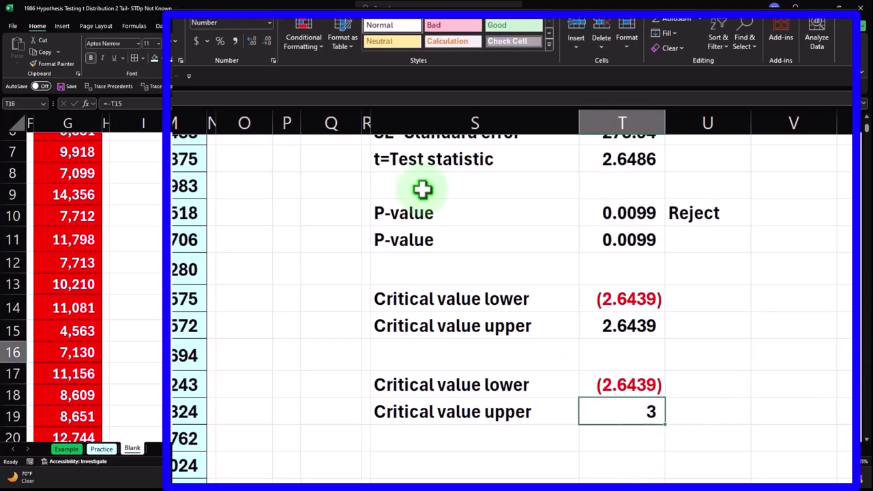
# Format the upper critical value in T16 to show four decimal places
pyautogui.click(255, 43)
pyautogui.click(254, 43)
pyautogui.click(254, 43)
pyautogui.click(254, 43)
pyautogui.click(795, 325)
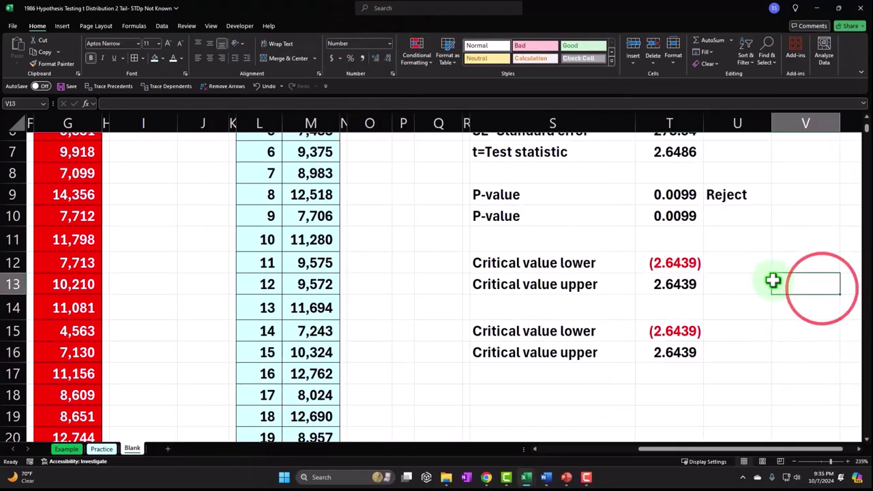
# Apply borders and light blue fill to the test calculations in S1:T10 and the decision cell U9
pyautogui.scroll(2, 773, 281)
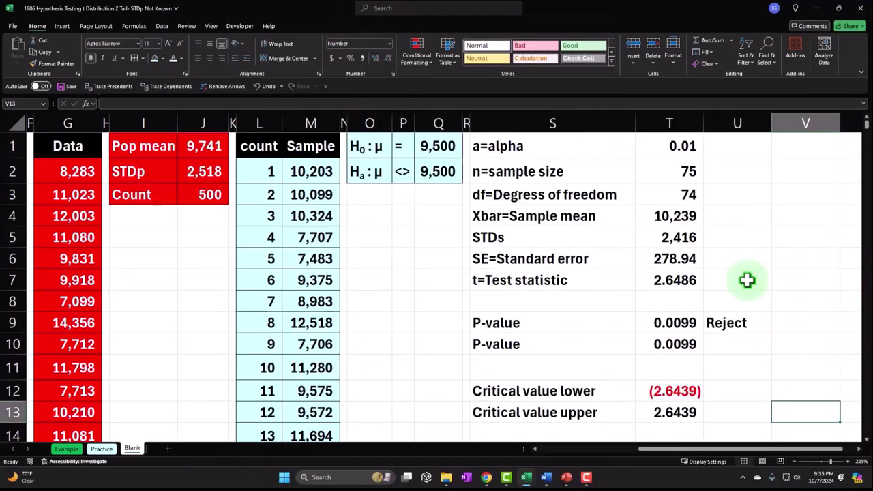
pyautogui.click(553, 144)
pyautogui.moveTo(552, 144); pyautogui.dragTo(650, 343)
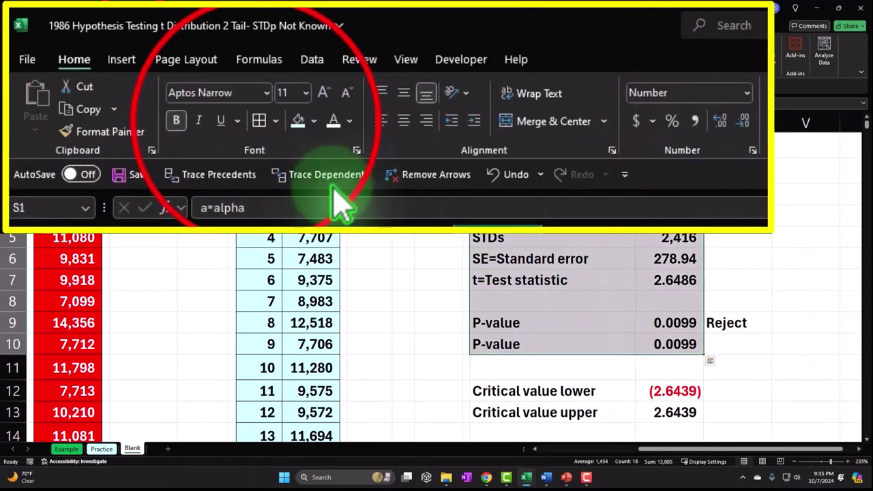
pyautogui.click(262, 122)
pyautogui.click(729, 320)
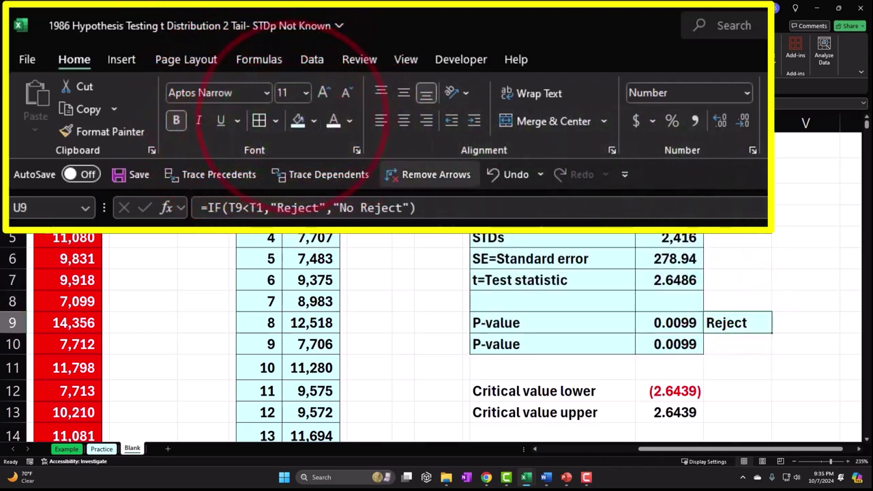
# Apply borders and light blue fill to both critical value blocks, S12:T13 and S15:T16
pyautogui.scroll(-1, 555, 272)
pyautogui.moveTo(563, 324); pyautogui.dragTo(651, 349)
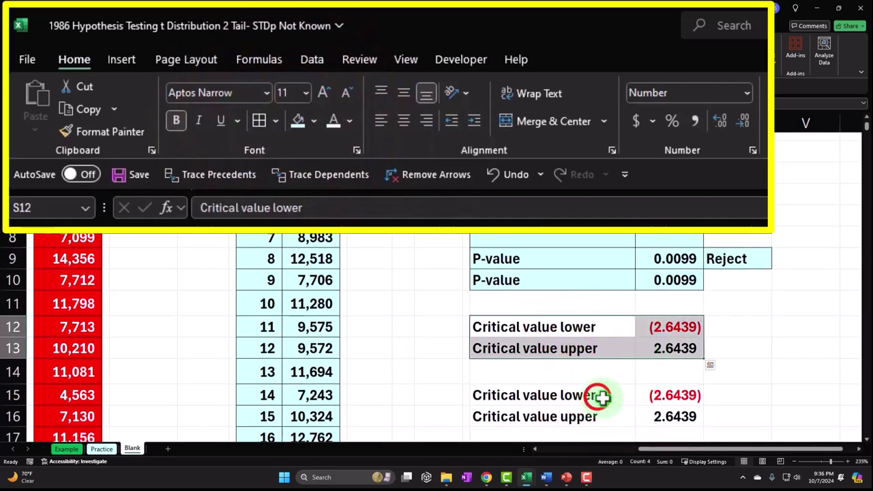
pyautogui.keyDown('ctrl'); pyautogui.moveTo(598, 396); pyautogui.dragTo(655, 415); pyautogui.keyUp('ctrl')
pyautogui.click(298, 120)
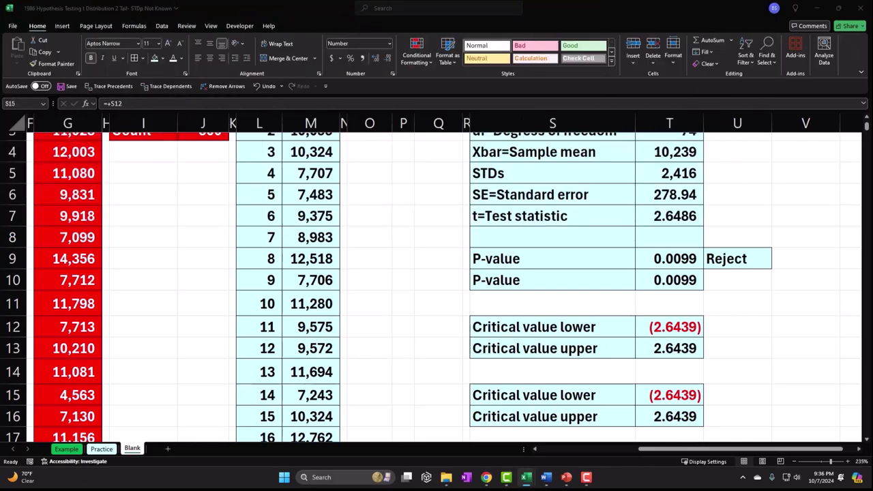
# Copy the narrow formatting of spacer column R onto column V
pyautogui.scroll(1, 598, 182)
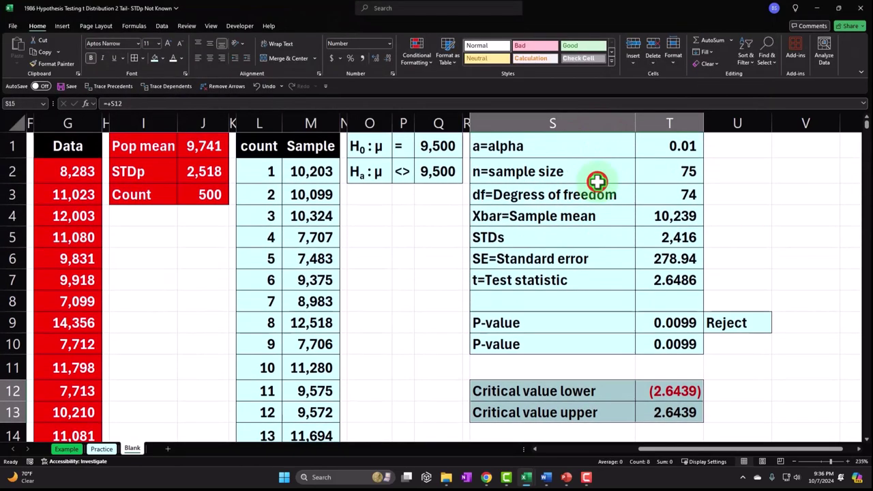
pyautogui.click(466, 117)
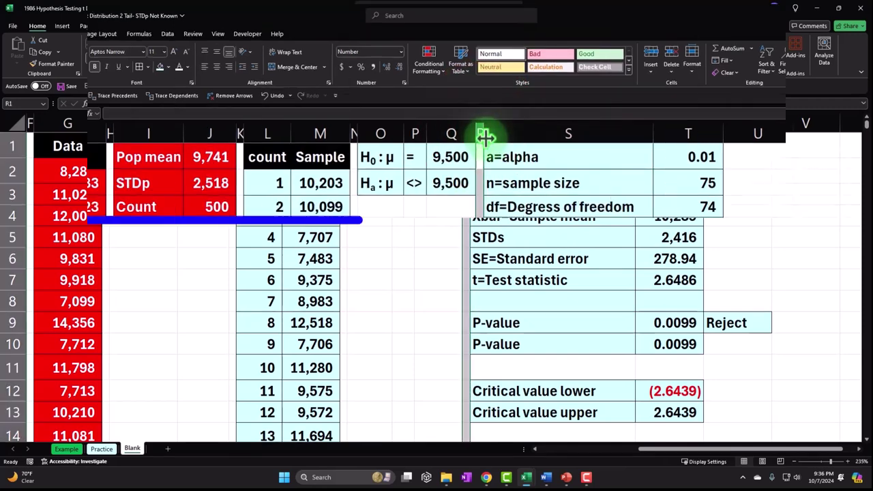
pyautogui.click(52, 73)
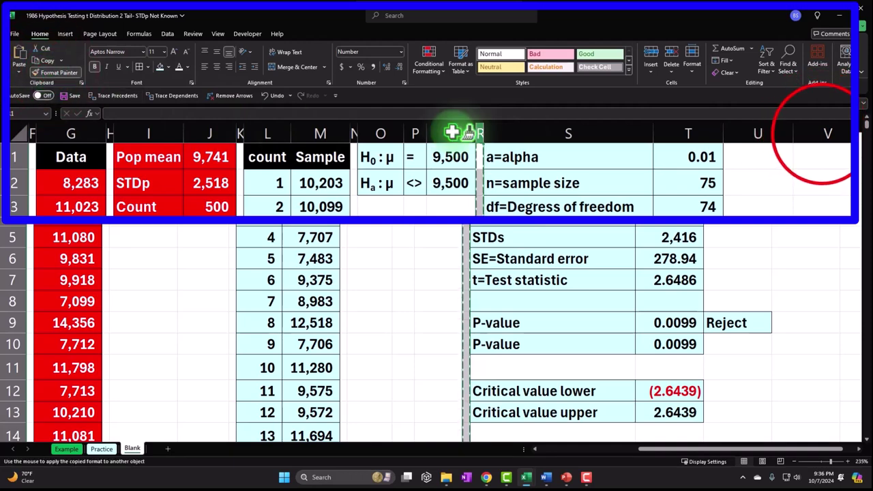
pyautogui.click(800, 121)
# Enter the table headers "t", "X" and "P(X)" in cells W1, X1 and Y1
pyautogui.hscroll(3, 800, 116)
pyautogui.press('Right')
pyautogui.write('t')
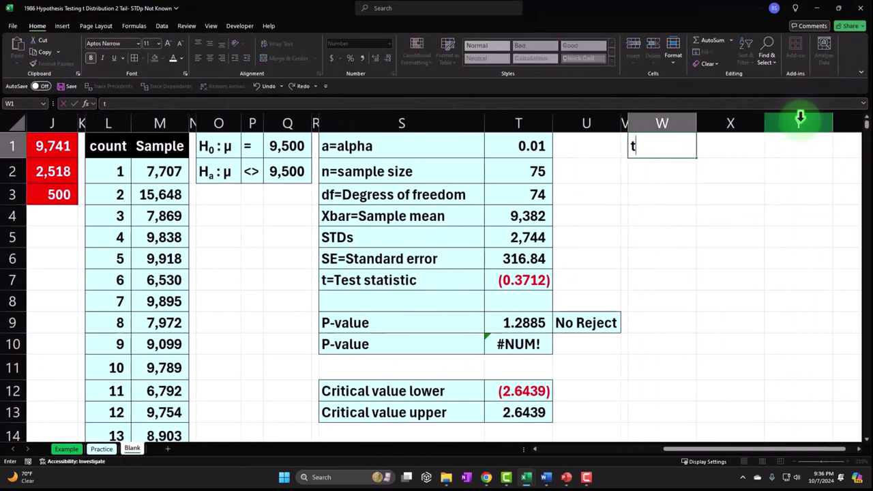
pyautogui.press('Tab')
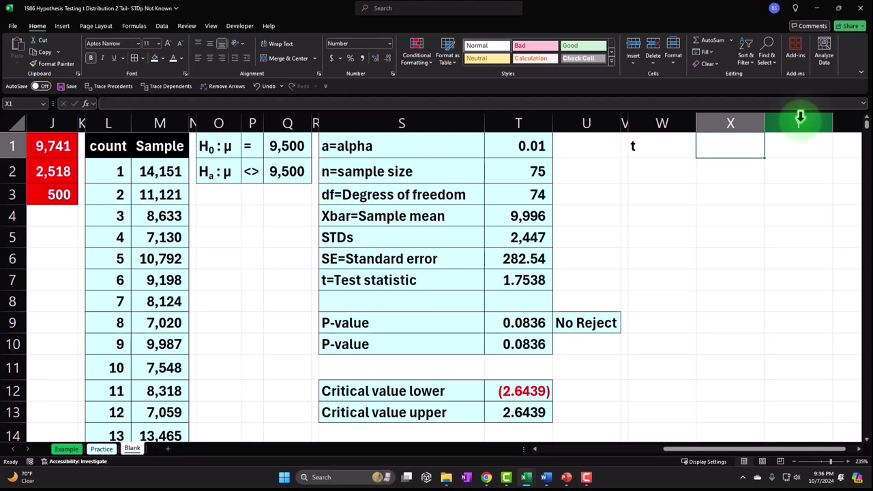
pyautogui.write('X')
pyautogui.press('Tab')
pyautogui.write('P')
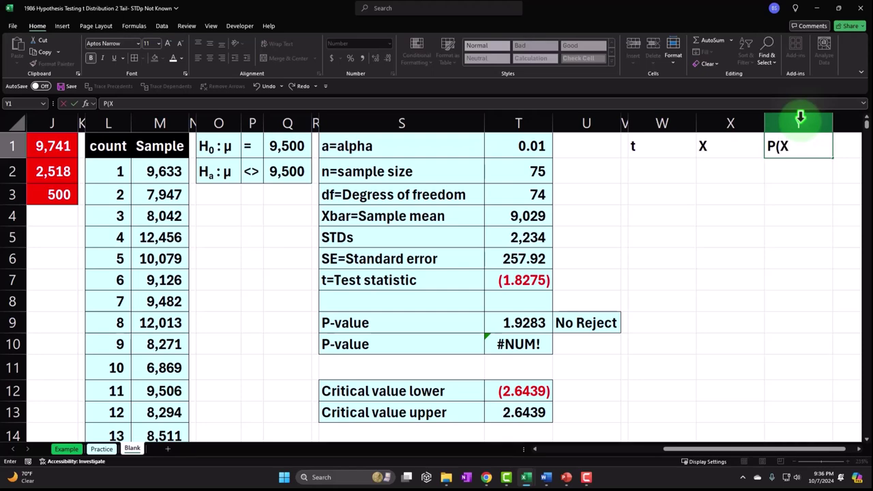
pyautogui.write('(X)')
pyautogui.press('Tab')
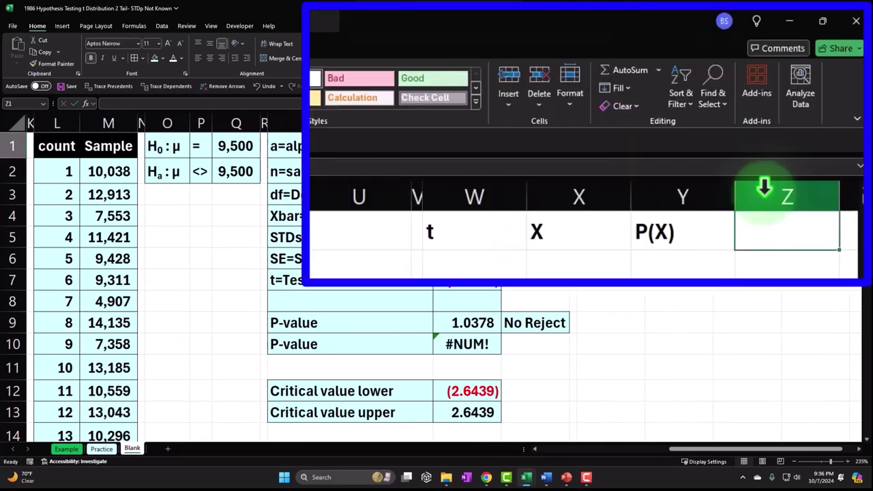
# Format the headers in W1:Y1 with black fill, white text and centered alignment
pyautogui.press('Left')
pyautogui.hotkey('shift', 'Left')
pyautogui.hotkey('shift', 'Left')
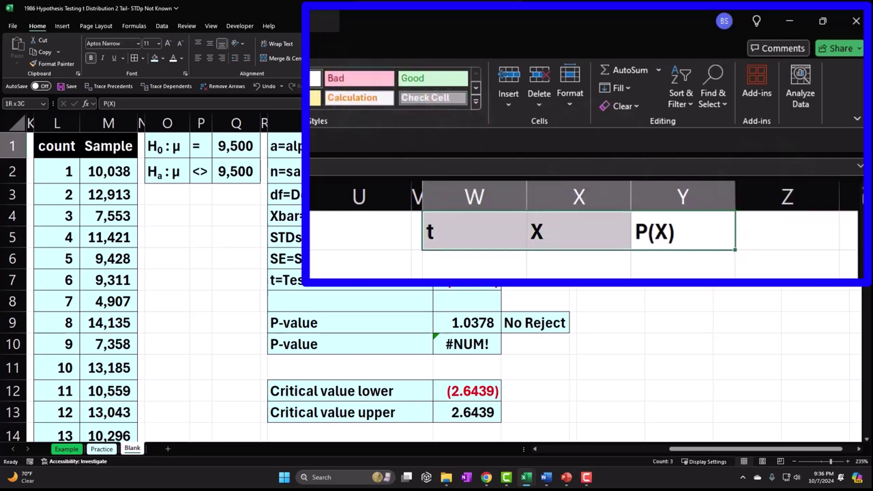
pyautogui.click(174, 58)
pyautogui.click(162, 56)
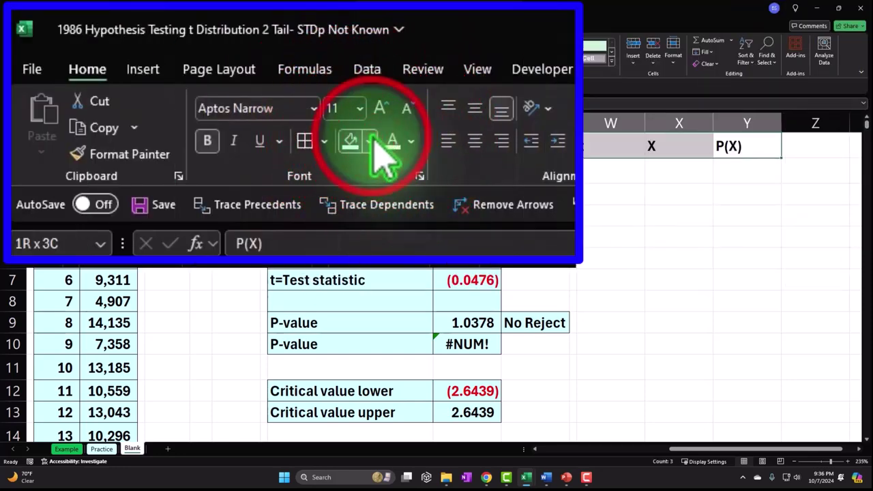
pyautogui.click(160, 103)
pyautogui.click(169, 57)
pyautogui.click(205, 58)
pyautogui.click(597, 172)
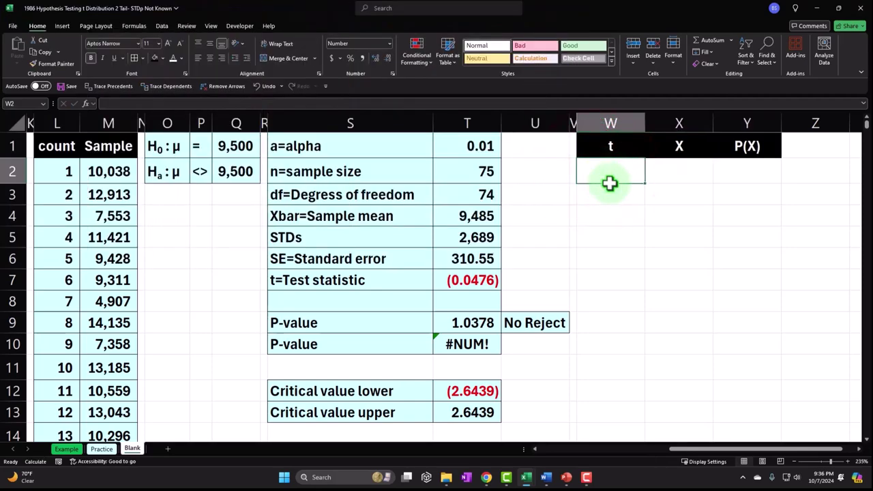
# Check the distribution table on the Example sheet, and enter the starting t values -4 and -3.99 in W2 and W3 of the Blank sheet
pyautogui.click(101, 448)
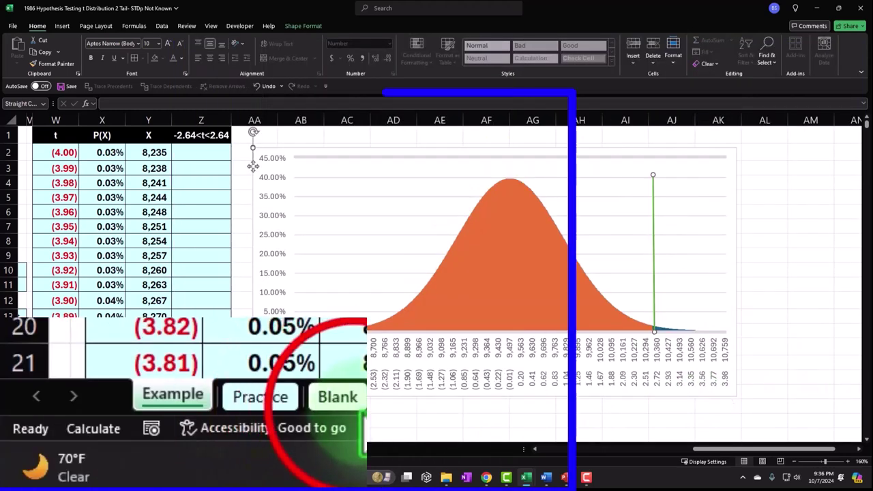
pyautogui.click(137, 451)
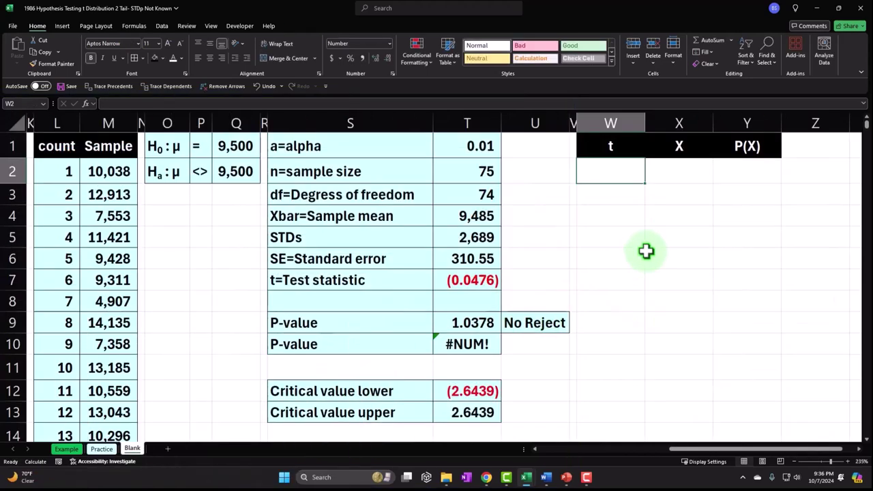
pyautogui.write('-')
pyautogui.write('4')
pyautogui.press('Return')
pyautogui.write('-3.')
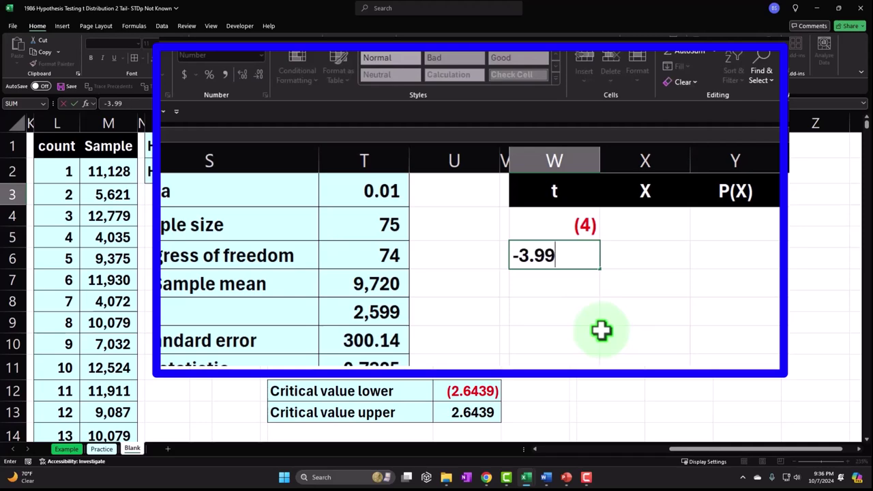
pyautogui.write('99')
pyautogui.press('Return')
# Format the two starting t values with two decimals and extend the series down column W to 4.00 in row 802
pyautogui.press('Up')
pyautogui.hotkey('shift', 'Up')
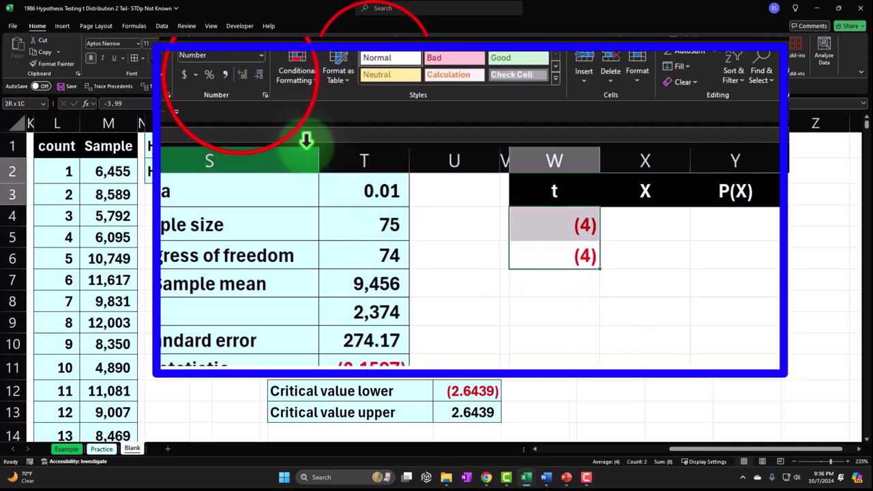
pyautogui.click(242, 75)
pyautogui.click(242, 75)
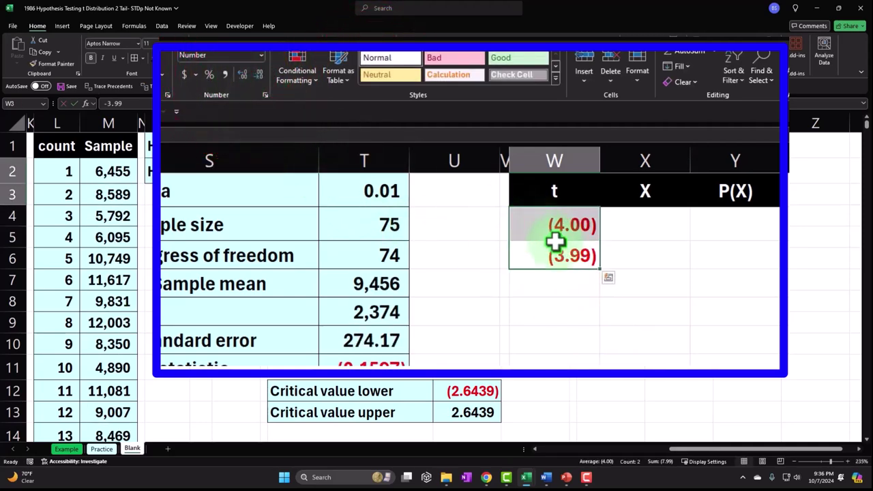
pyautogui.moveTo(662, 149); pyautogui.dragTo(648, 423)
pyautogui.moveTo(665, 382); pyautogui.dragTo(666, 90)
pyautogui.moveTo(655, 27); pyautogui.dragTo(641, 337)
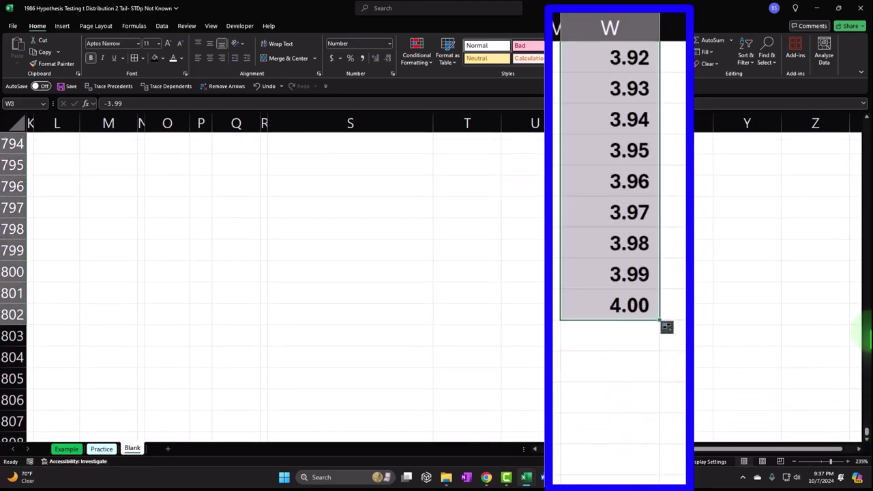
pyautogui.hotkey('ctrl', 'Up')
# Enter the formula =W2*$T$6+Q1 in X2 to convert t into X using the standard error and hypothesized mean
pyautogui.click(679, 171)
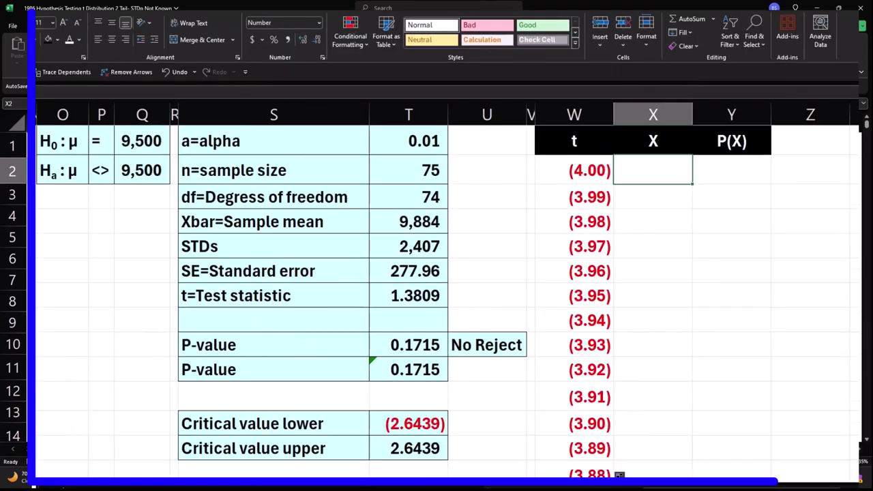
pyautogui.write('=')
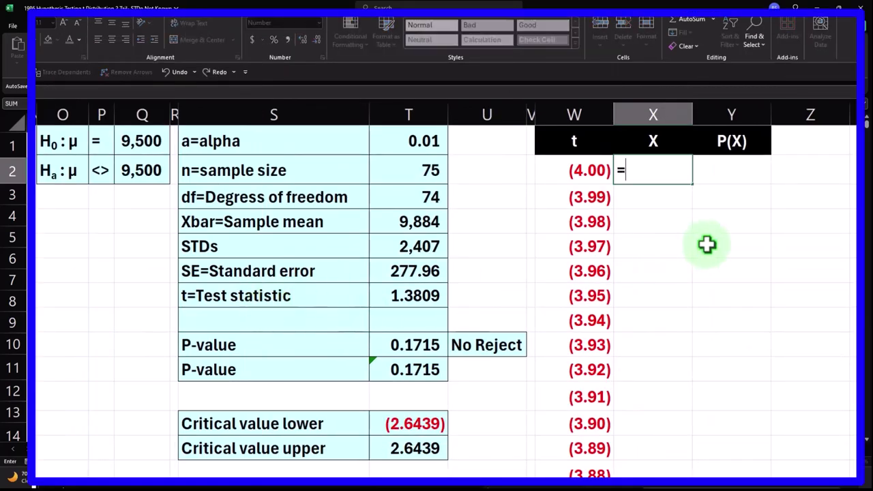
pyautogui.press('Left')
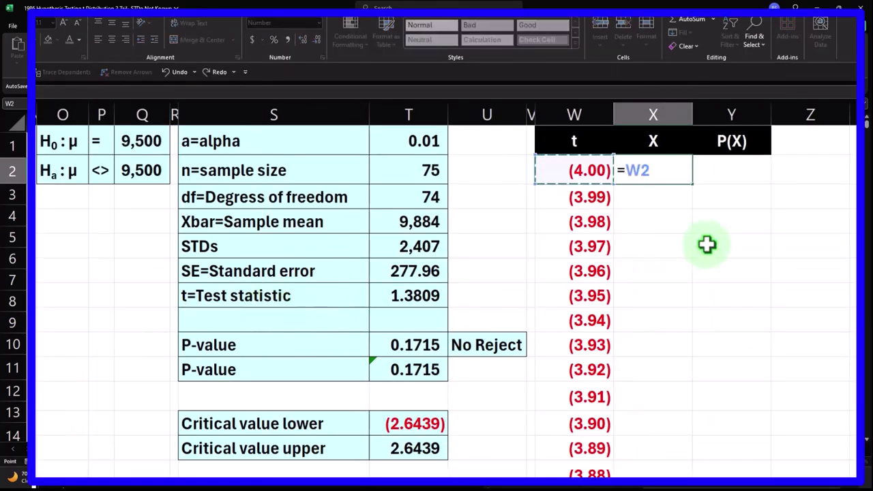
pyautogui.write('*')
pyautogui.press('Left')
pyautogui.press('Left')
pyautogui.press('Left')
pyautogui.press('Left')
pyautogui.press('Down')
pyautogui.press('Down')
pyautogui.press('Down')
pyautogui.press('Down')
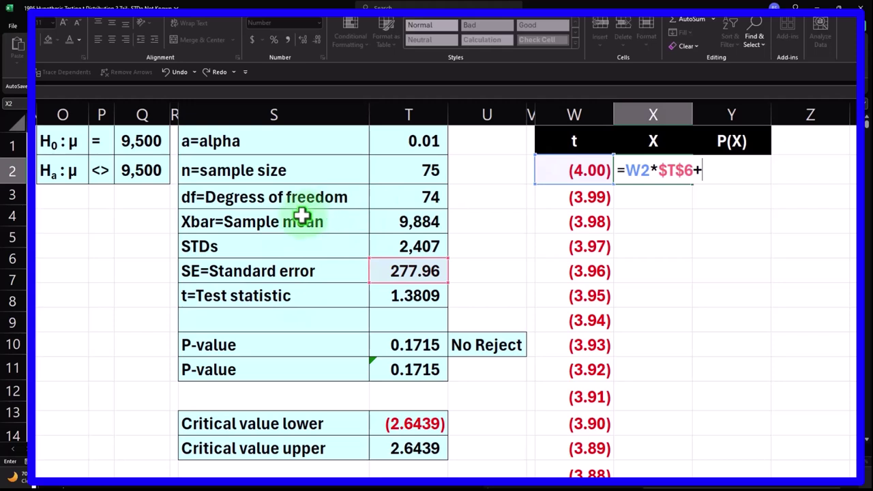
pyautogui.click(146, 141)
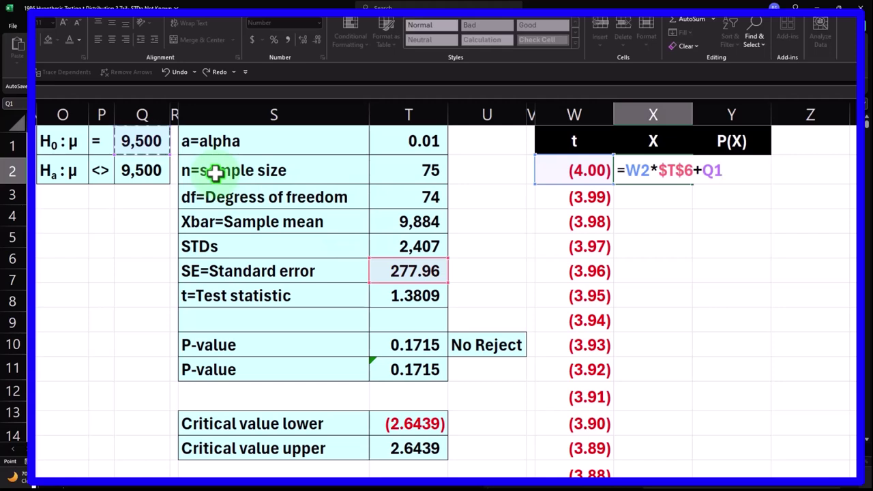
pyautogui.press('Return')
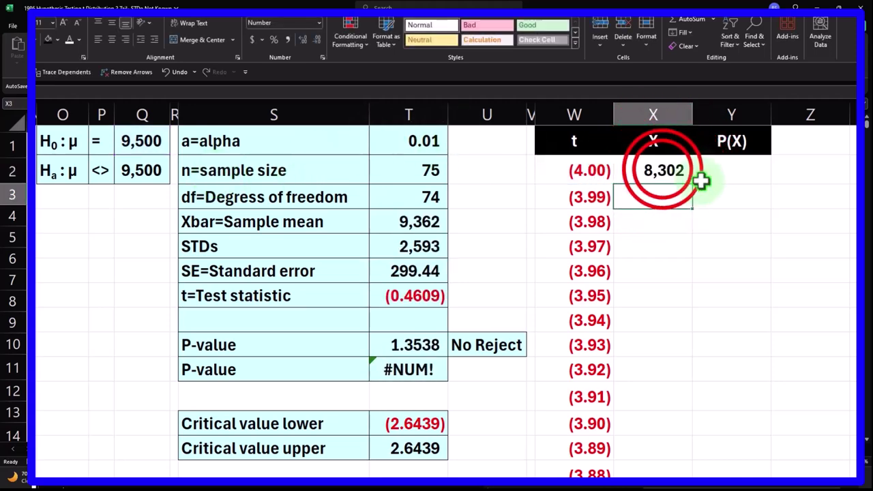
# Make the mean reference in X2 absolute as $Q$1 and copy the formula down the whole X column
pyautogui.click(663, 170)
pyautogui.doubleClick(663, 170)
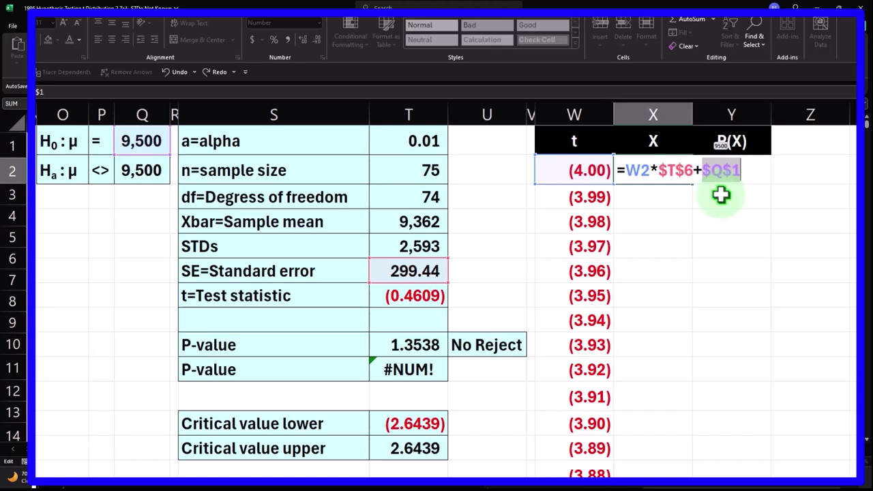
pyautogui.press('Return')
pyautogui.click(689, 171)
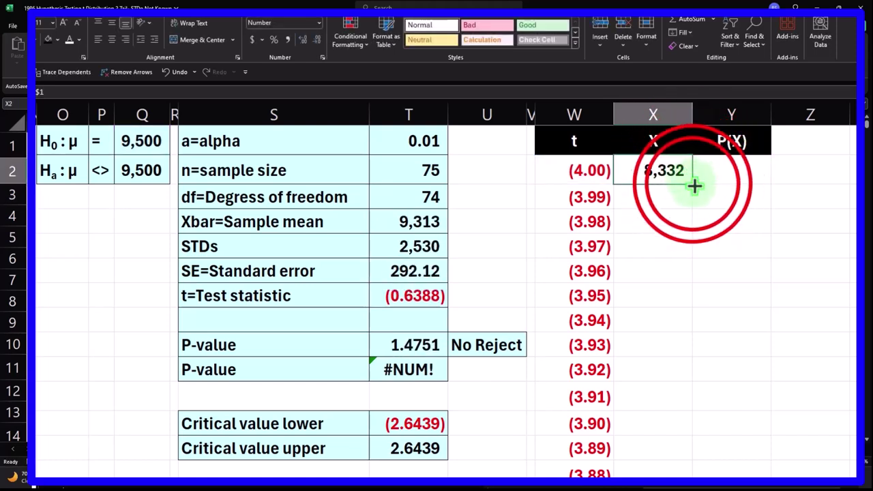
pyautogui.doubleClick(693, 185)
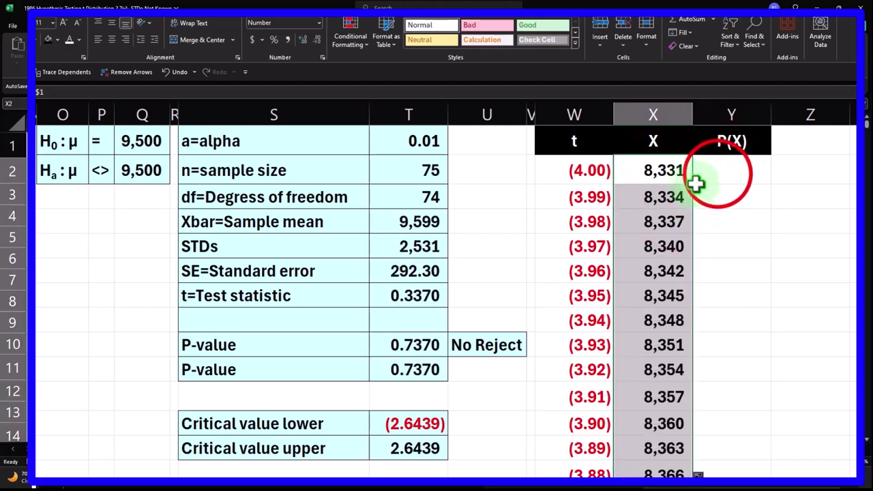
# Enter the probability density formula =T.DIST(W2,$T$3,0) in Y2 for P(X)
pyautogui.click(721, 171)
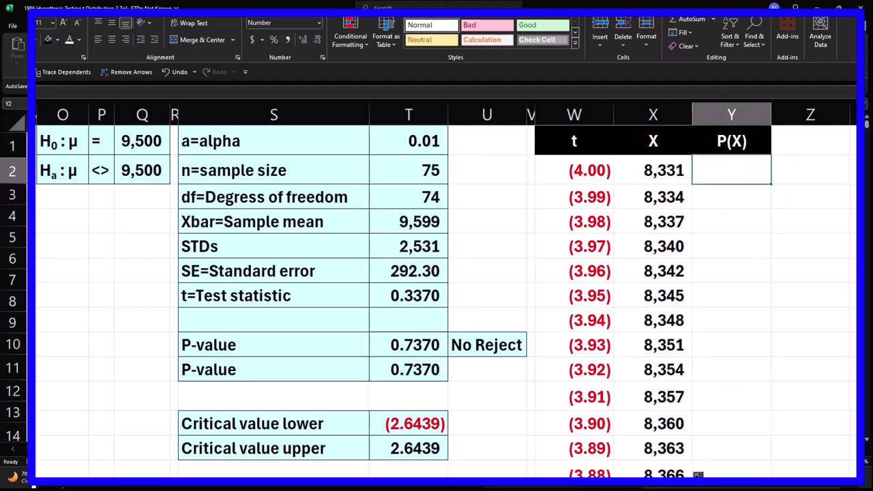
pyautogui.click(738, 167)
pyautogui.write('=')
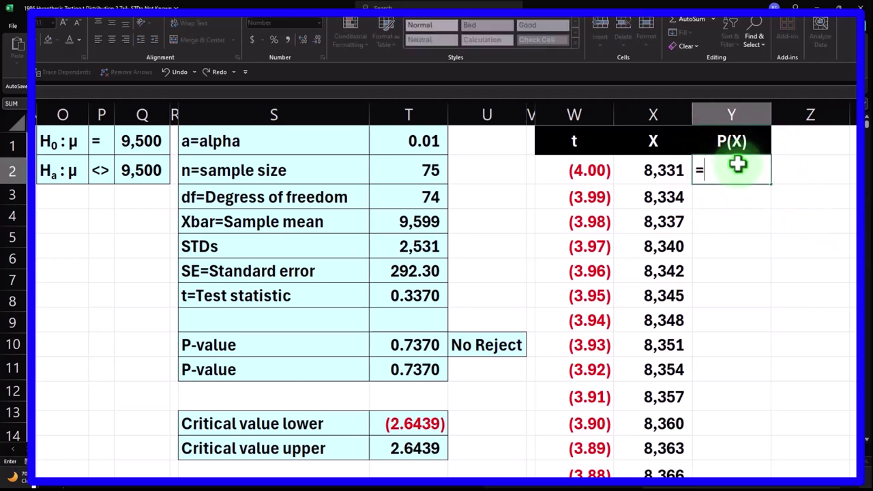
pyautogui.write('t.d')
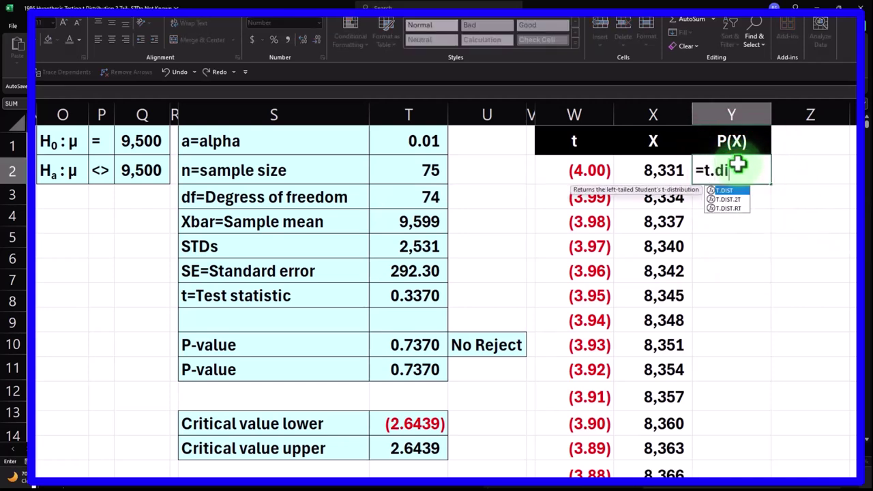
pyautogui.write('i')
pyautogui.press('Tab')
pyautogui.press('Left')
pyautogui.press('Left')
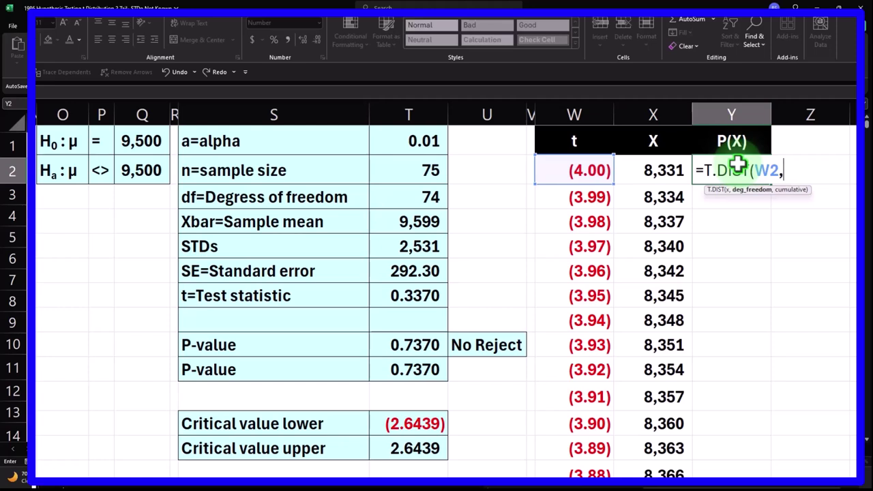
pyautogui.click(428, 194)
pyautogui.press('F4')
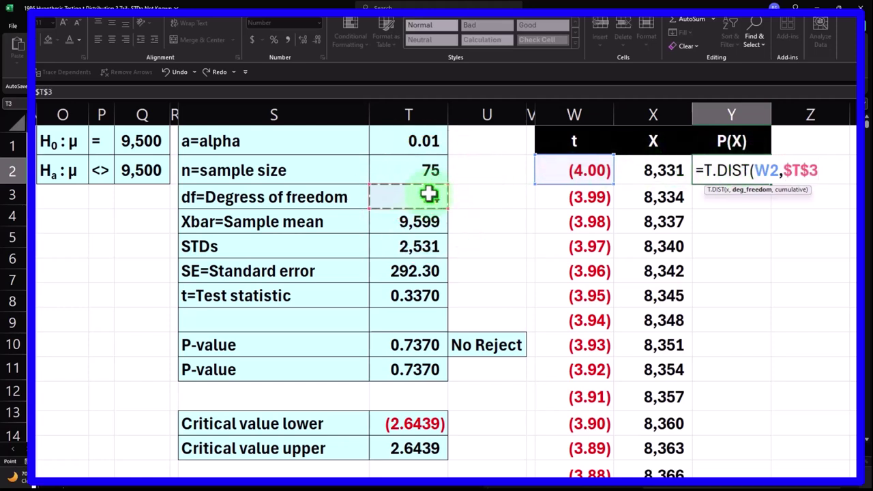
pyautogui.write(',')
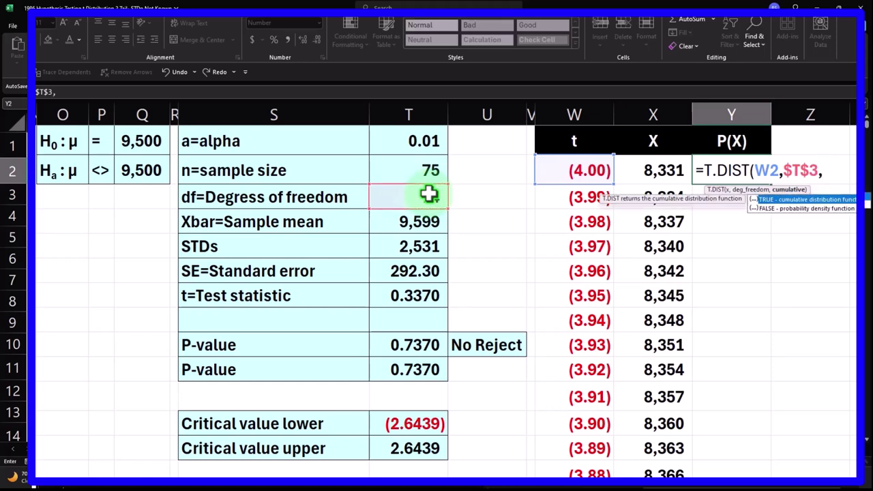
pyautogui.write('0)')
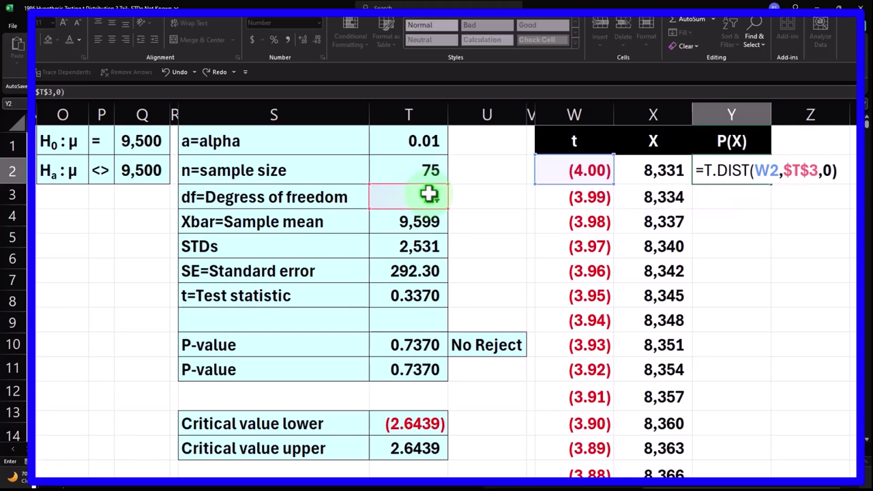
pyautogui.press('Return')
# Format Y2 as a percentage with two decimals and copy it down the whole P(X) column
pyautogui.click(750, 158)
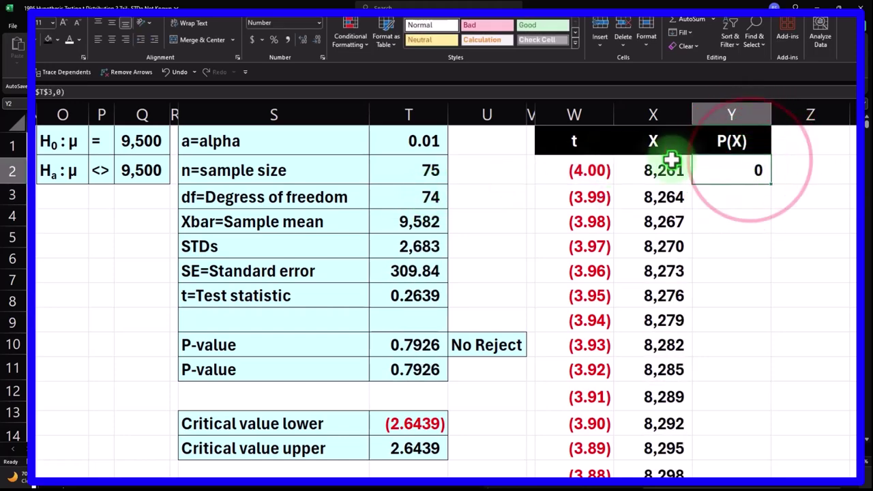
pyautogui.click(275, 39)
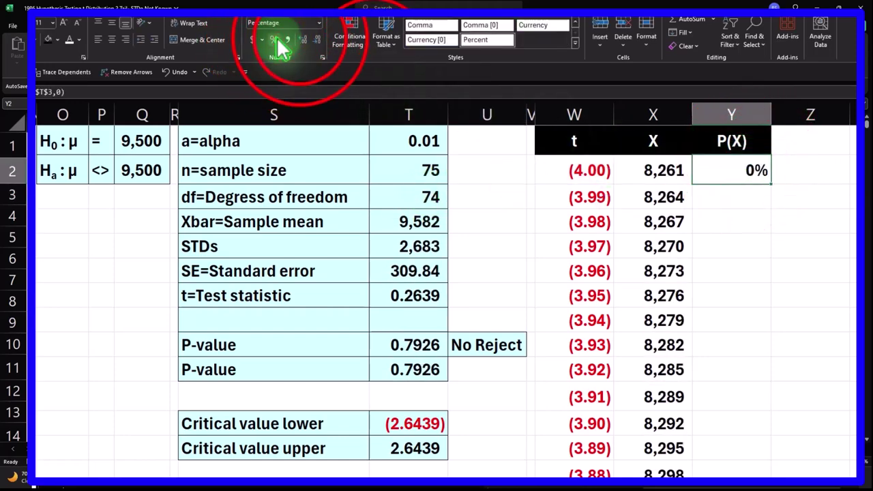
pyautogui.click(303, 39)
pyautogui.click(303, 39)
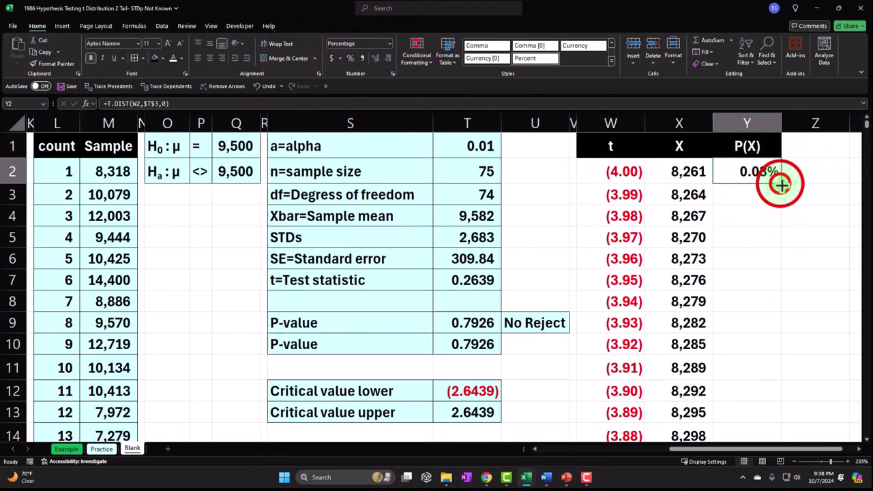
pyautogui.doubleClick(771, 184)
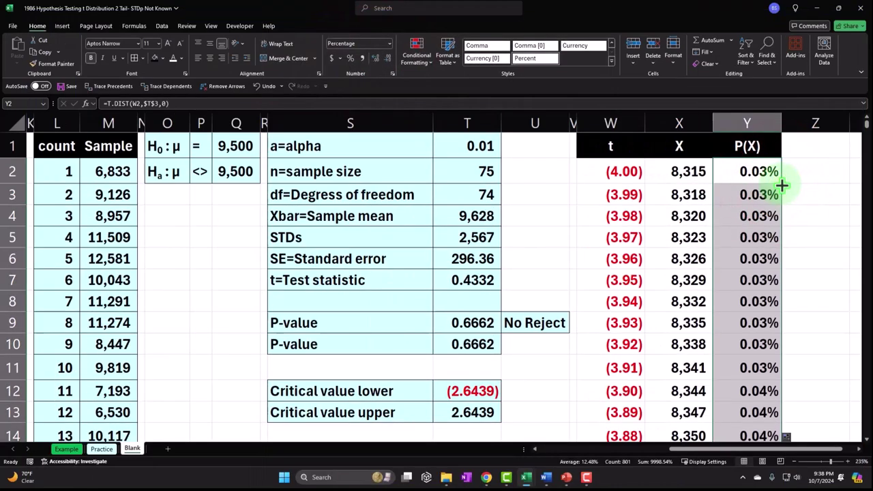
# Insert an area chart of the P(X) values in Y2:Y802 and place it beside the table, around column AA
pyautogui.press('Right')
pyautogui.press('Right')
pyautogui.press('Right')
pyautogui.press('Right')
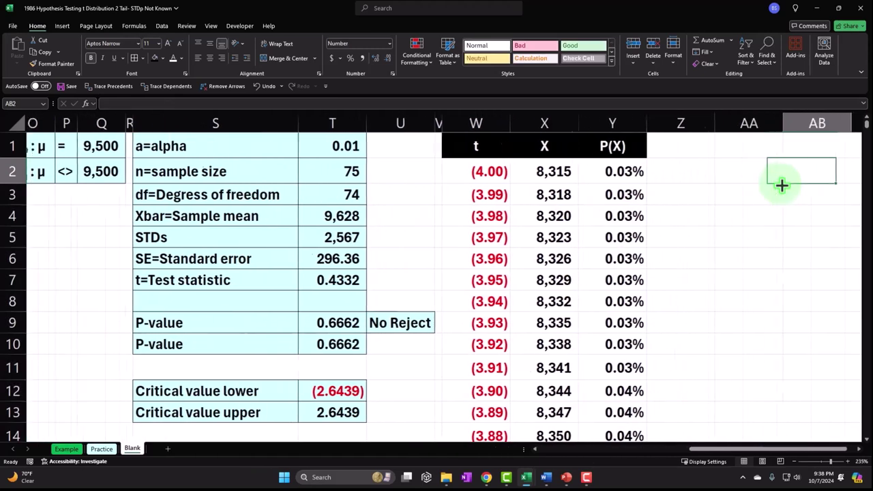
pyautogui.press('Left')
pyautogui.press('Left')
pyautogui.press('Left')
pyautogui.press('Left')
pyautogui.press('Left')
pyautogui.press('Right')
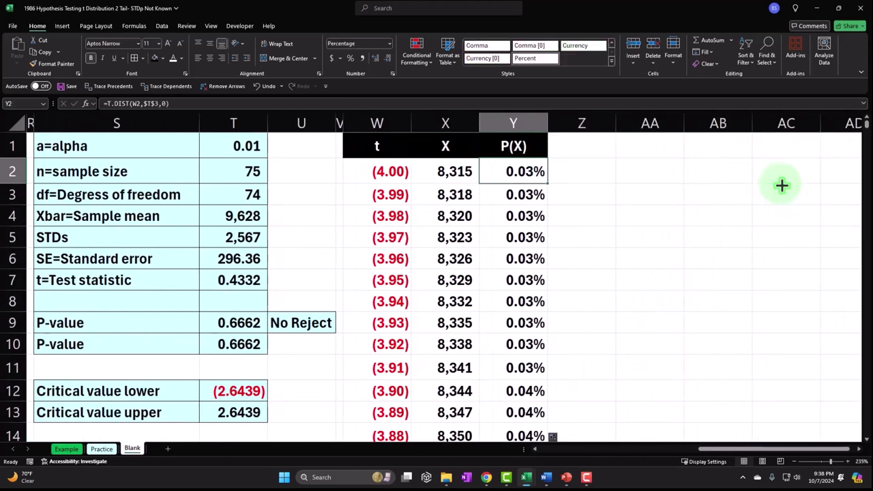
pyautogui.hotkey('ctrl', 'shift', 'Down')
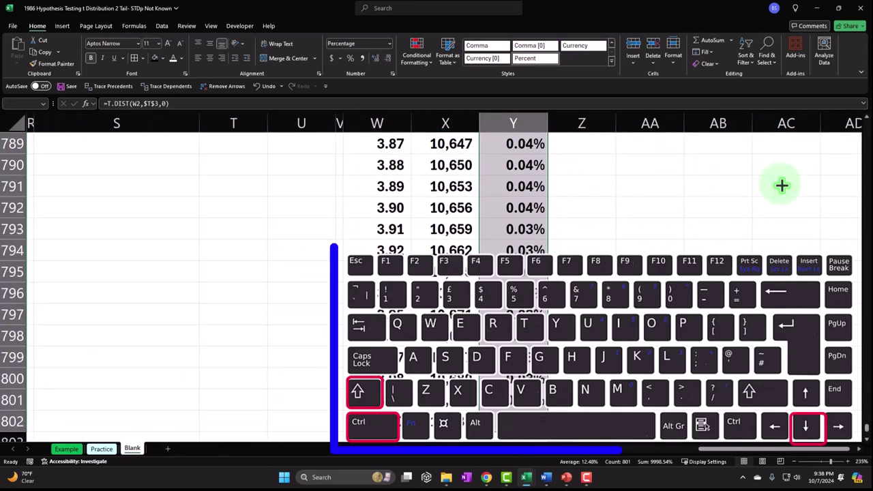
pyautogui.hotkey('ctrl', 'BackSpace')
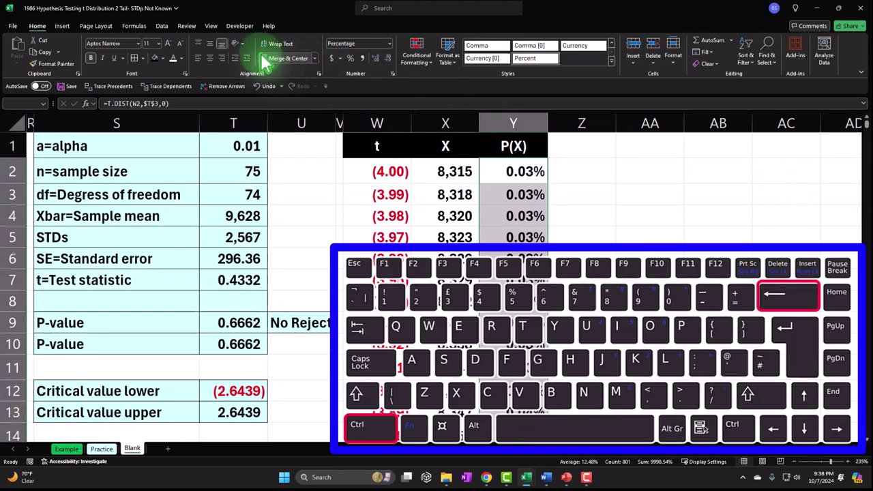
pyautogui.click(62, 26)
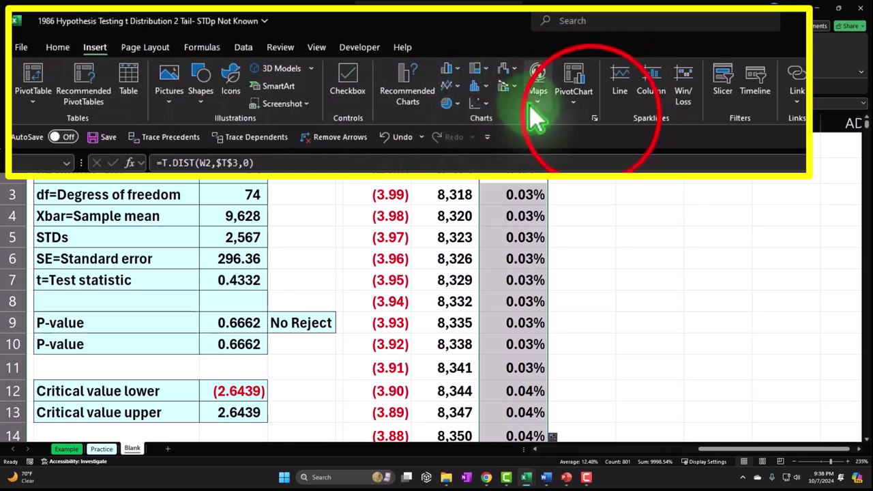
pyautogui.click(395, 74)
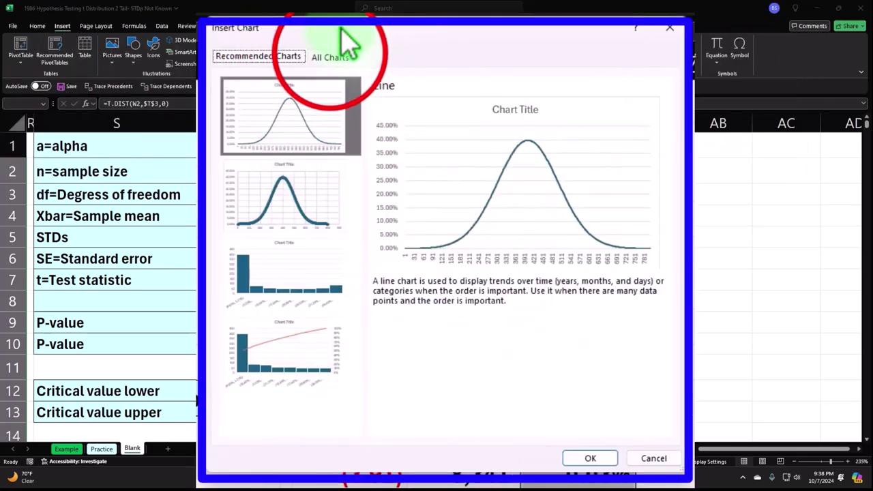
pyautogui.click(365, 119)
pyautogui.click(273, 195)
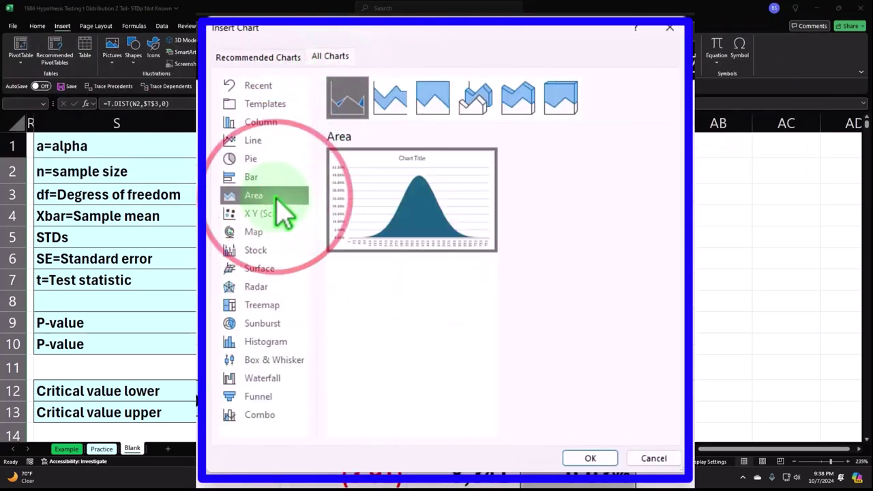
pyautogui.doubleClick(380, 145)
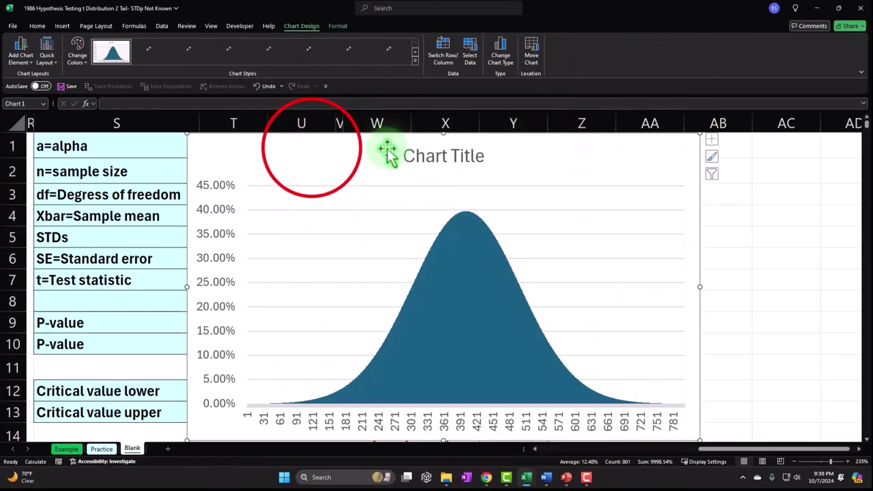
pyautogui.moveTo(332, 156); pyautogui.dragTo(742, 156)
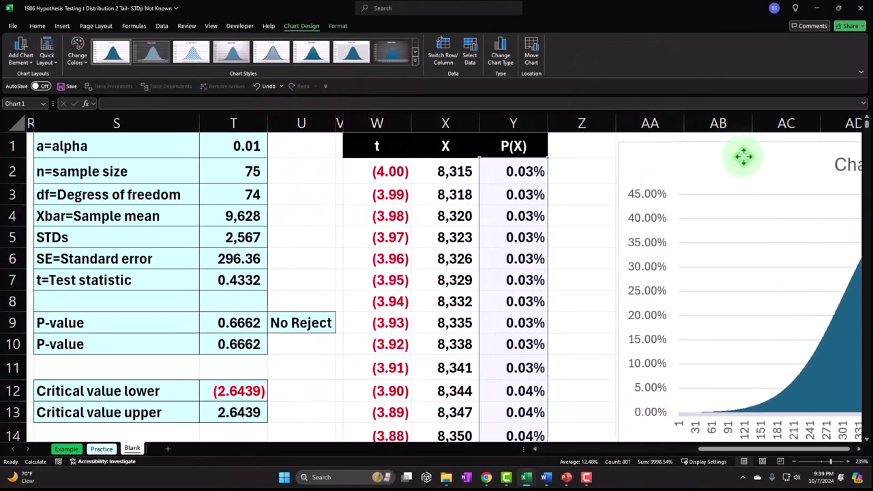
# Delete the area chart's title and shrink the chart to span about columns AA to AH and rows 1 to 14
pyautogui.moveTo(776, 452); pyautogui.dragTo(805, 462)
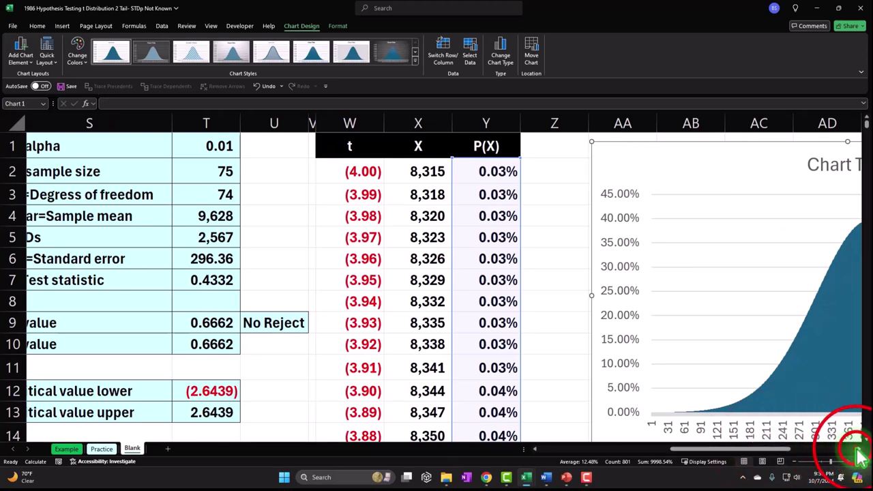
pyautogui.click(857, 451)
pyautogui.click(575, 124)
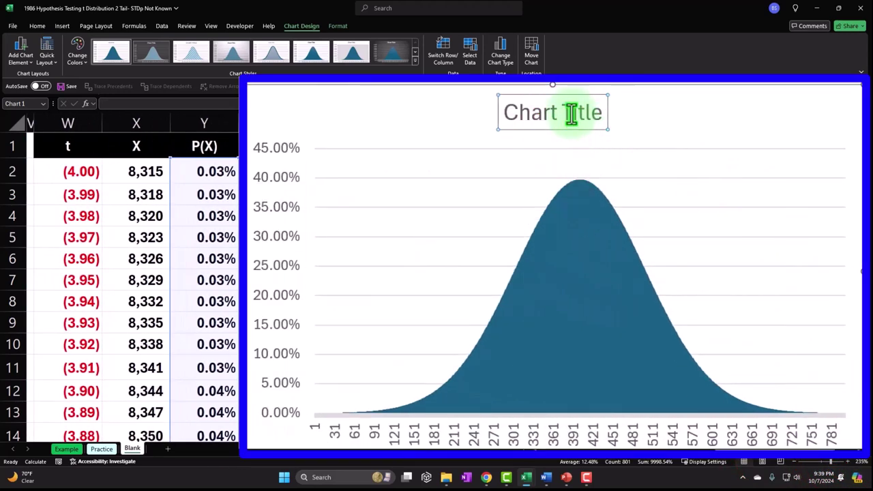
pyautogui.press('Delete')
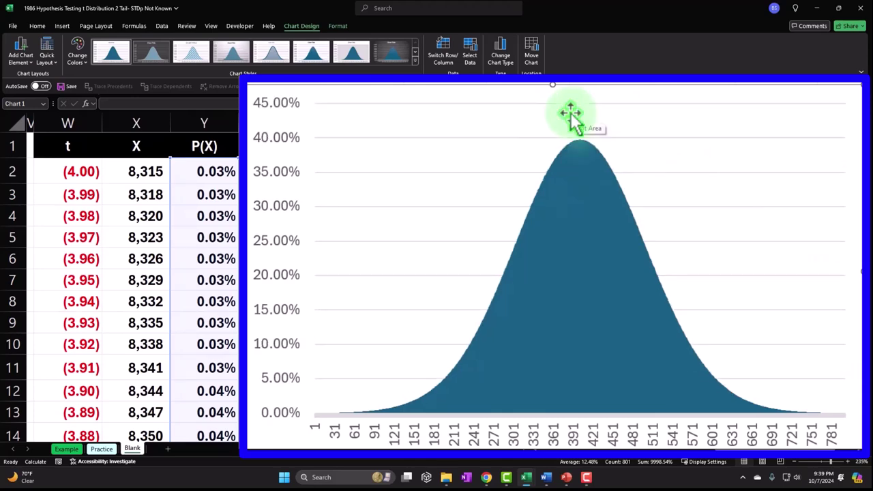
pyautogui.click(851, 99)
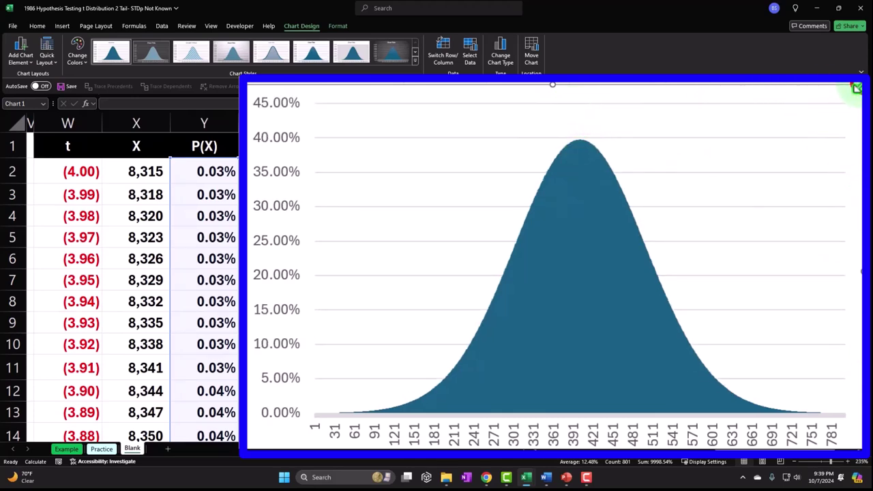
pyautogui.moveTo(808, 200); pyautogui.dragTo(805, 187)
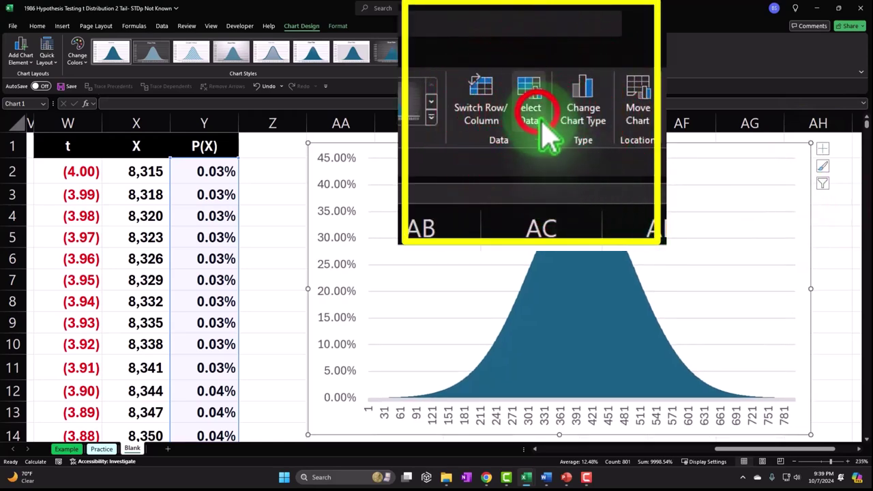
# Set the chart's horizontal axis labels to the X values in =Blank!$X$2:$X$802
pyautogui.click(472, 59)
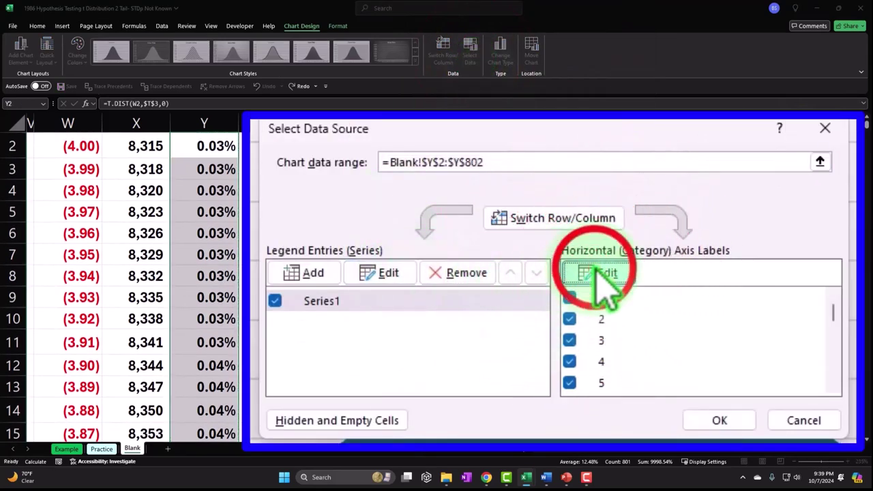
pyautogui.click(599, 274)
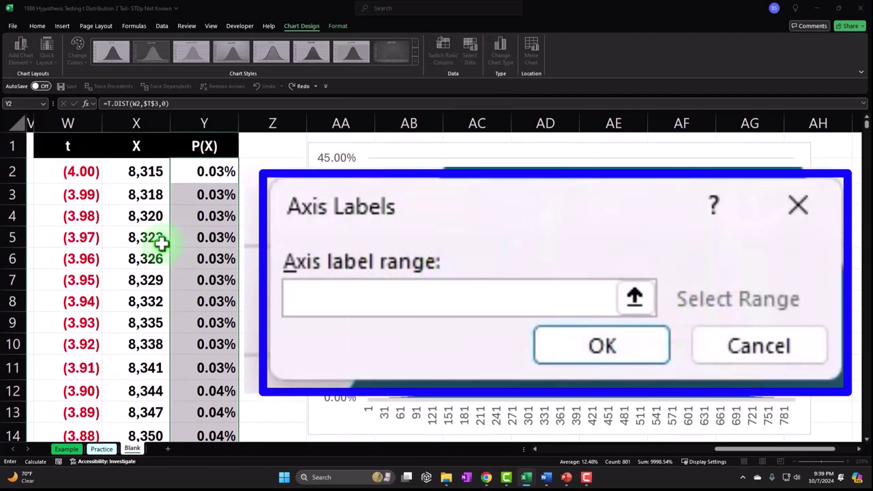
pyautogui.click(141, 172)
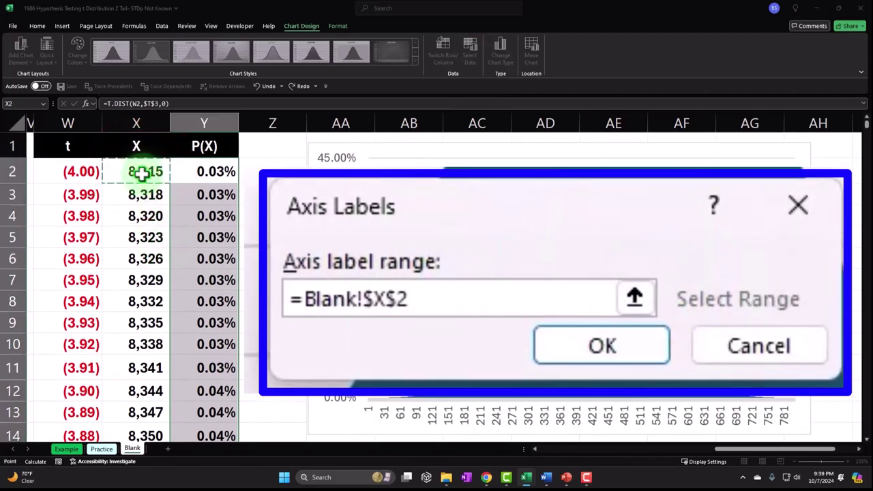
pyautogui.hotkey('ctrl', 'shift', 'Down')
pyautogui.hotkey('ctrl', 'BackSpace')
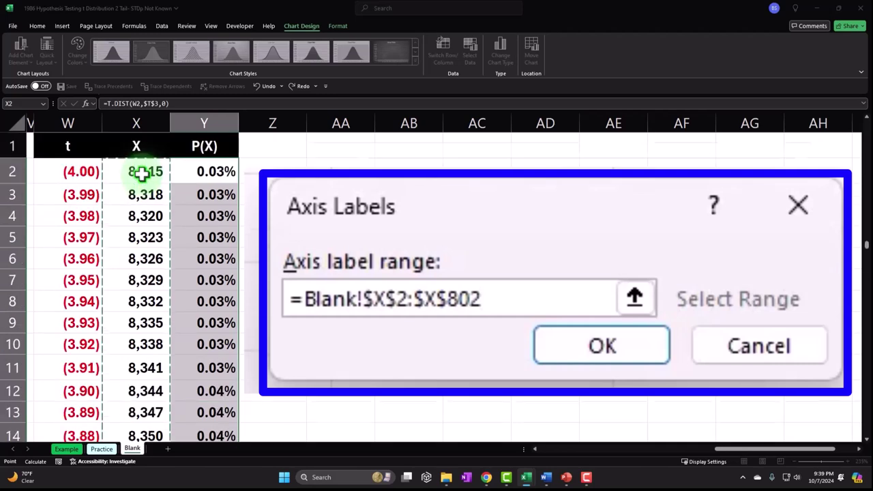
pyautogui.click(635, 298)
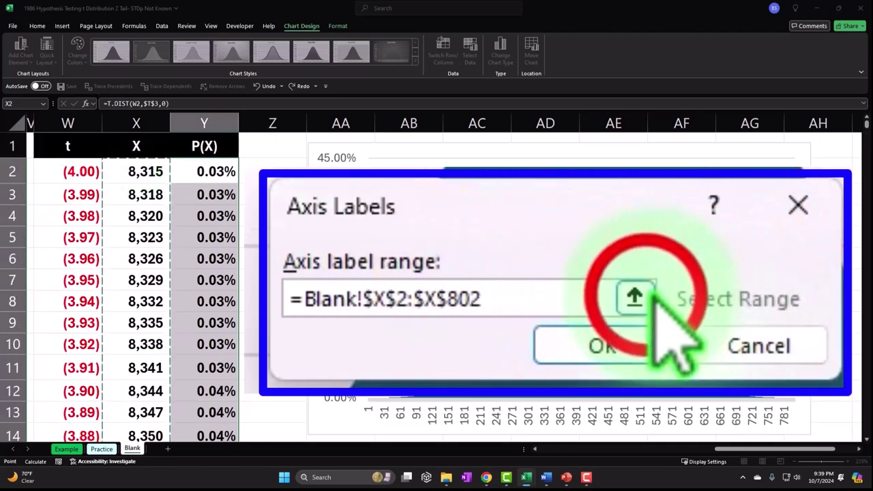
pyautogui.click(807, 267)
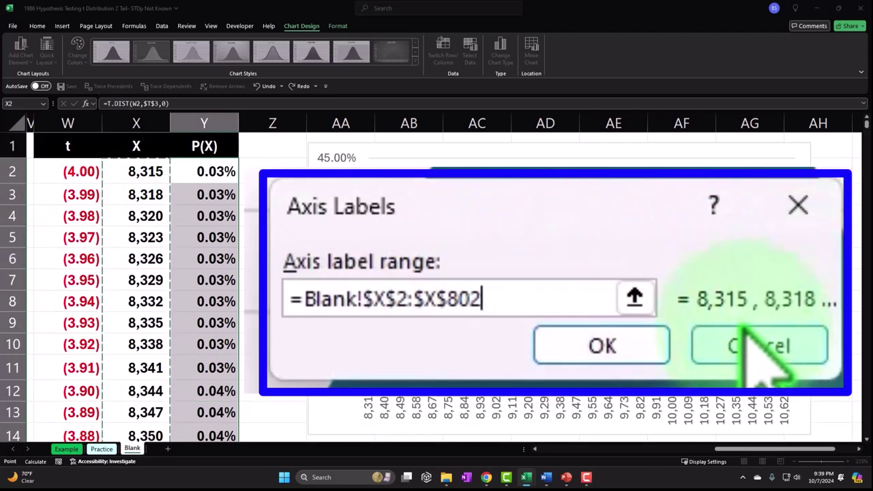
pyautogui.click(602, 345)
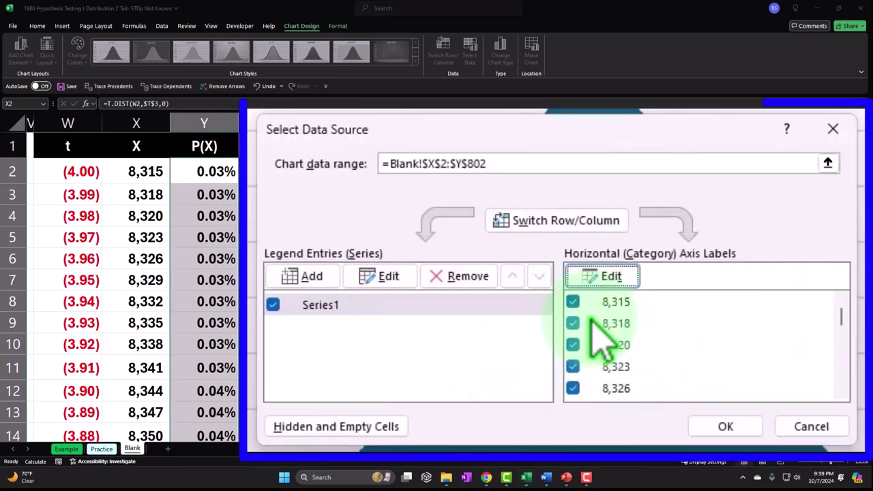
pyautogui.click(723, 425)
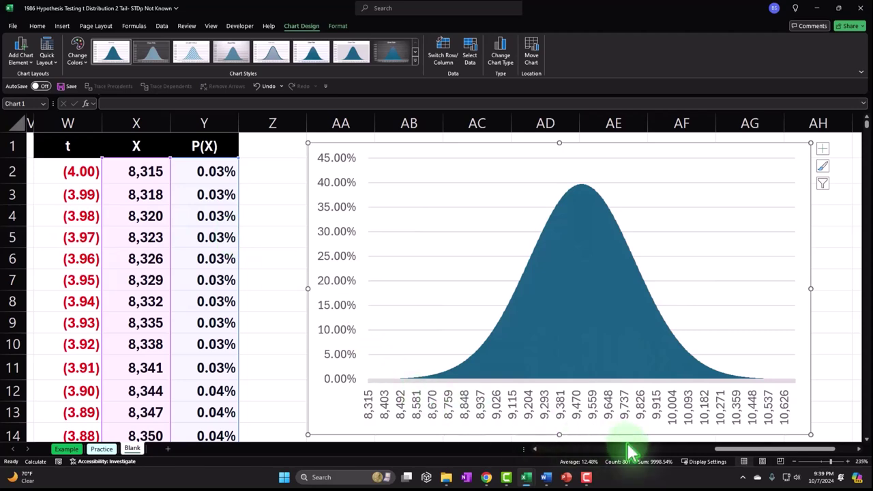
# Move the chart slightly down and to the right so it sits below row 1, starting in column AA
pyautogui.click(725, 452)
pyautogui.moveTo(728, 452); pyautogui.dragTo(678, 451)
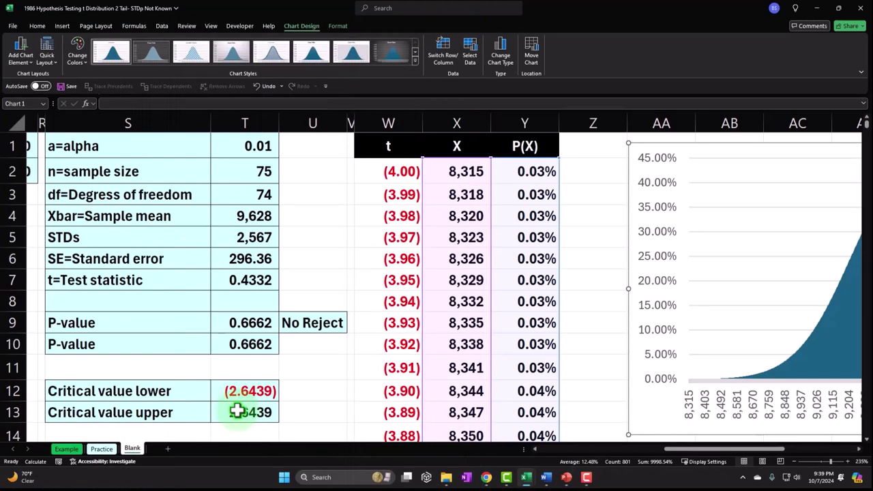
pyautogui.moveTo(648, 142); pyautogui.dragTo(667, 165)
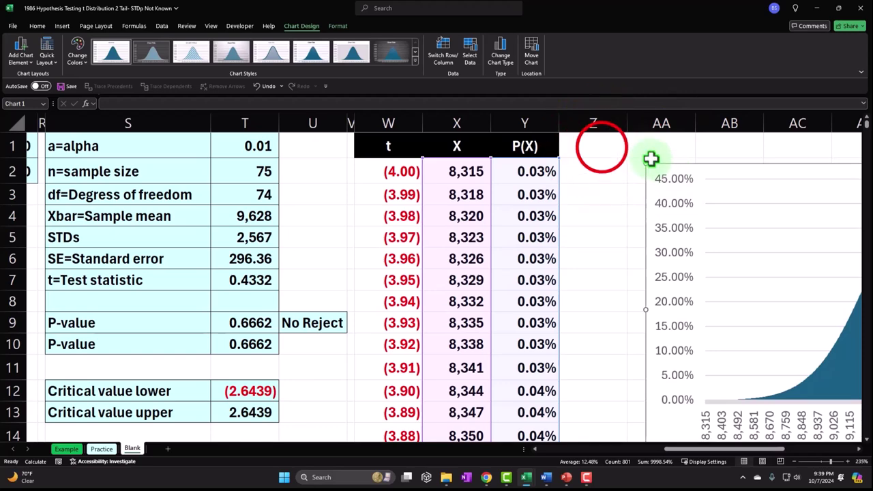
# Enter a header formula =T12<t<T13 in Z1, referencing the lower and upper critical values
pyautogui.click(602, 147)
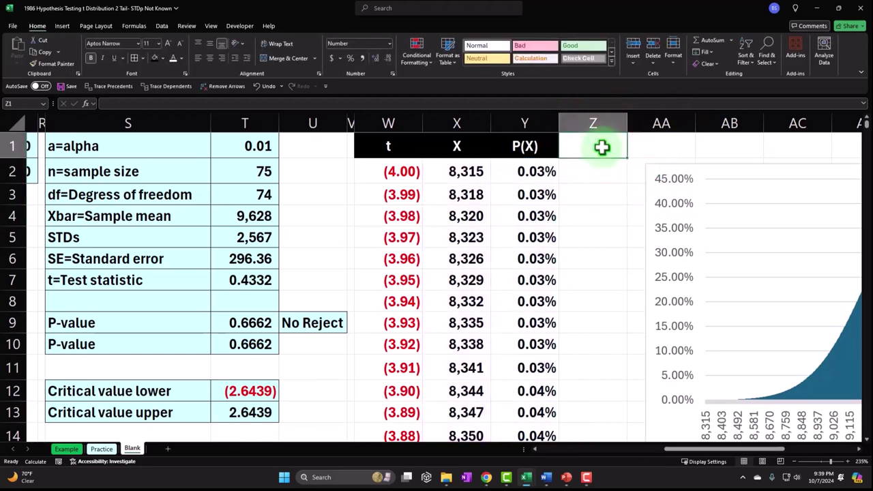
pyautogui.press('super+plus')
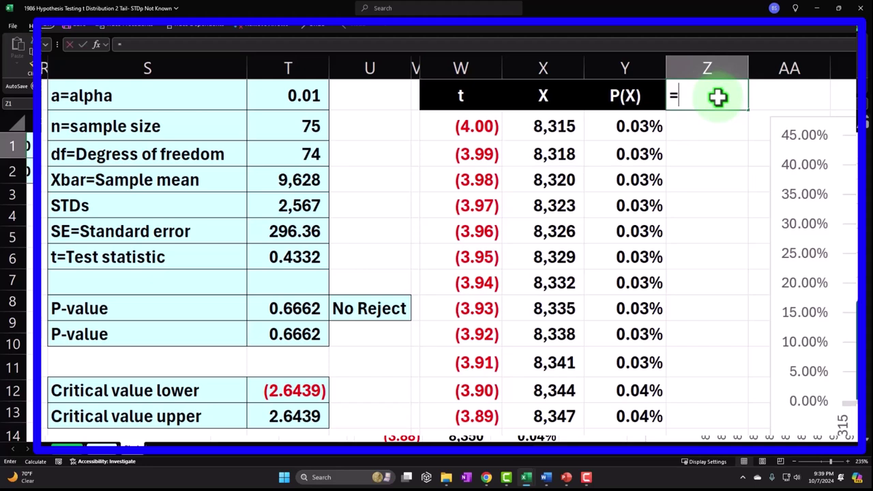
pyautogui.write('=')
pyautogui.press('Down')
pyautogui.press('Down')
pyautogui.press('Down')
pyautogui.press('Down')
pyautogui.press('Down')
pyautogui.press('Down')
pyautogui.press('Down')
pyautogui.press('Left')
pyautogui.press('Left')
pyautogui.press('Left')
pyautogui.press('Left')
pyautogui.press('Left')
pyautogui.press('Left')
pyautogui.press('Down')
pyautogui.press('Down')
pyautogui.press('Down')
pyautogui.press('Down')
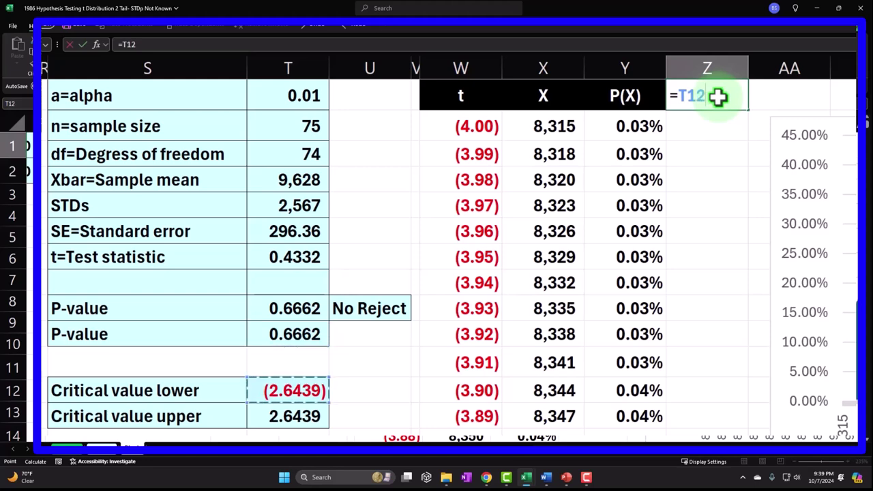
pyautogui.write('<t')
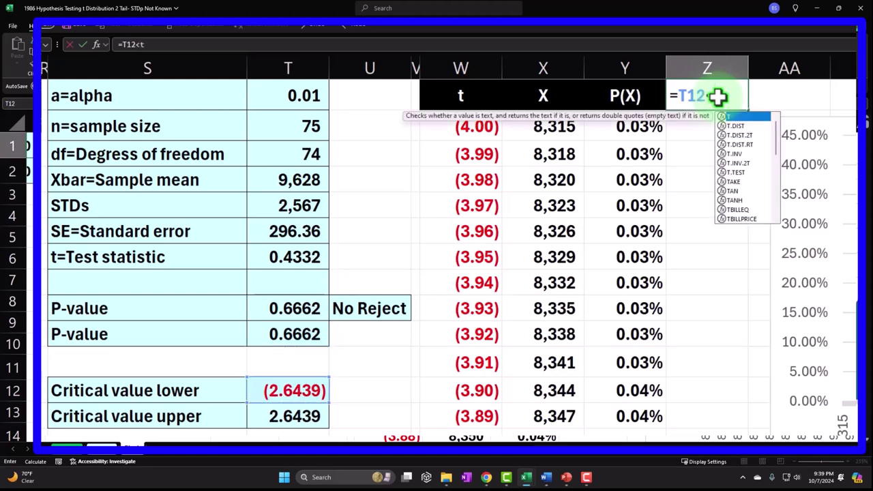
pyautogui.write('<')
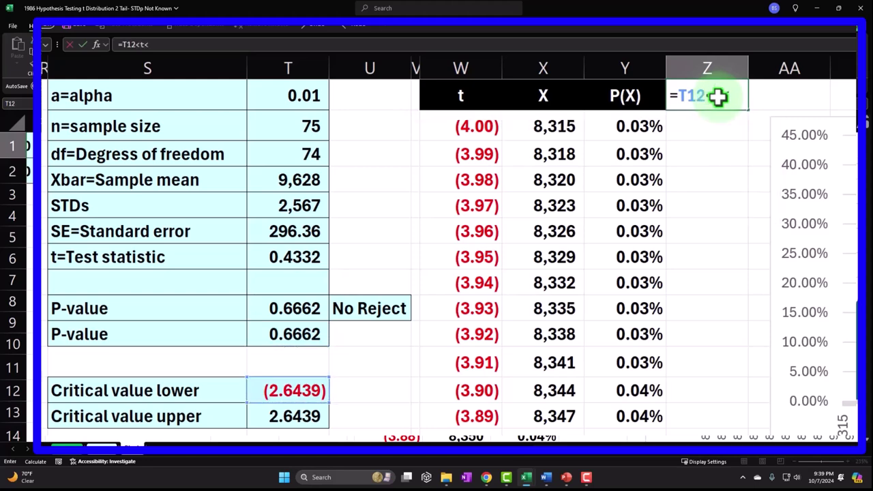
pyautogui.click(304, 413)
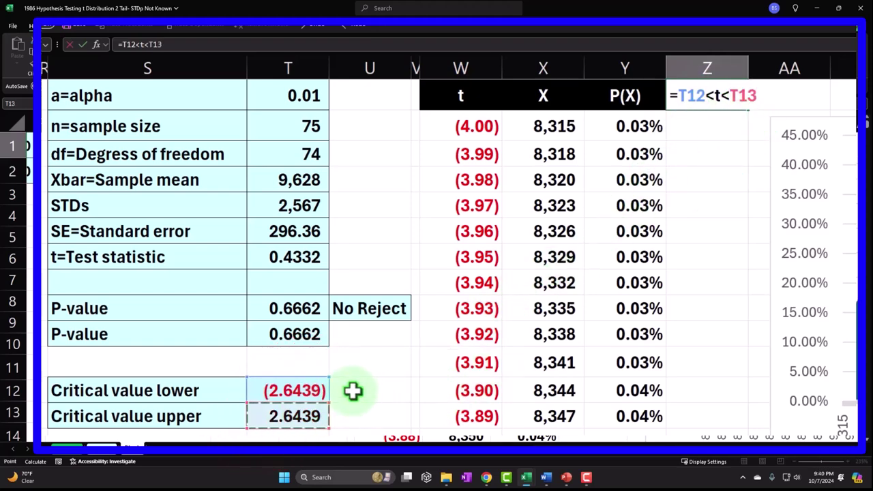
pyautogui.hotkey('ctrl', 'Return')
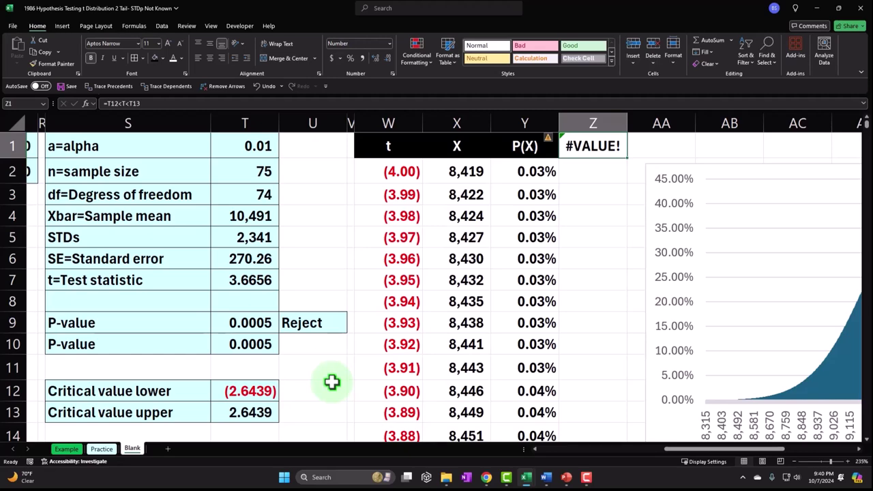
# Change the Z1 header formula to the text join =T12&"<t<"&T13 with a lowercase t
pyautogui.doubleClick(586, 145)
pyautogui.click(481, 170)
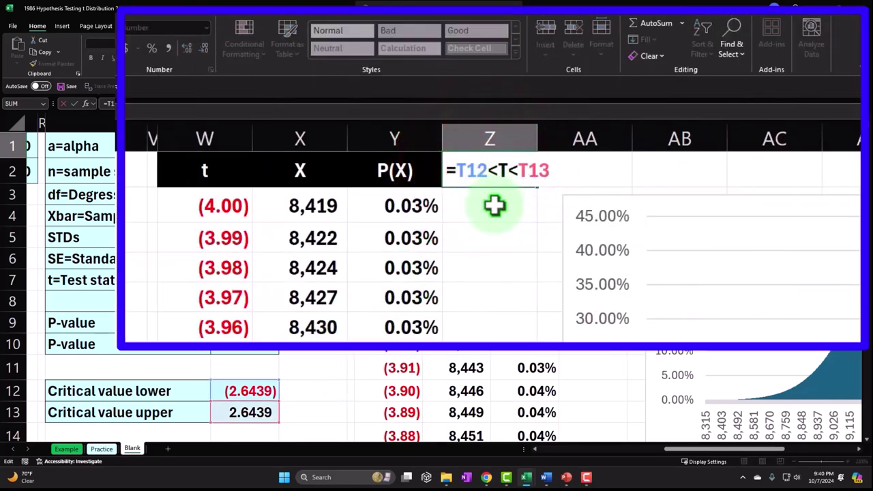
pyautogui.write('"')
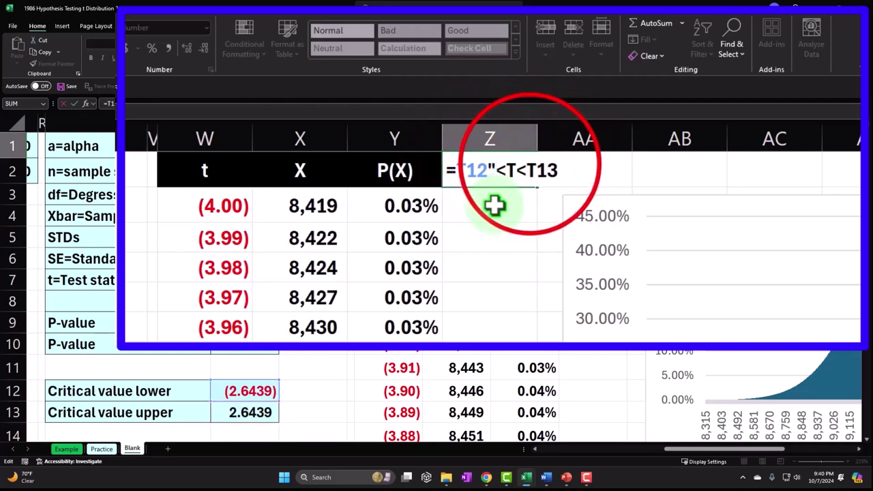
pyautogui.click(525, 171)
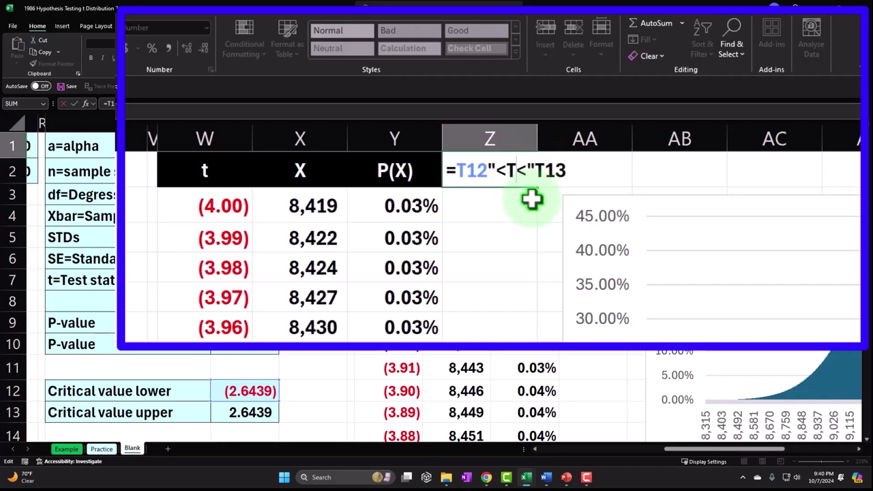
pyautogui.press('BackSpace')
pyautogui.write('t')
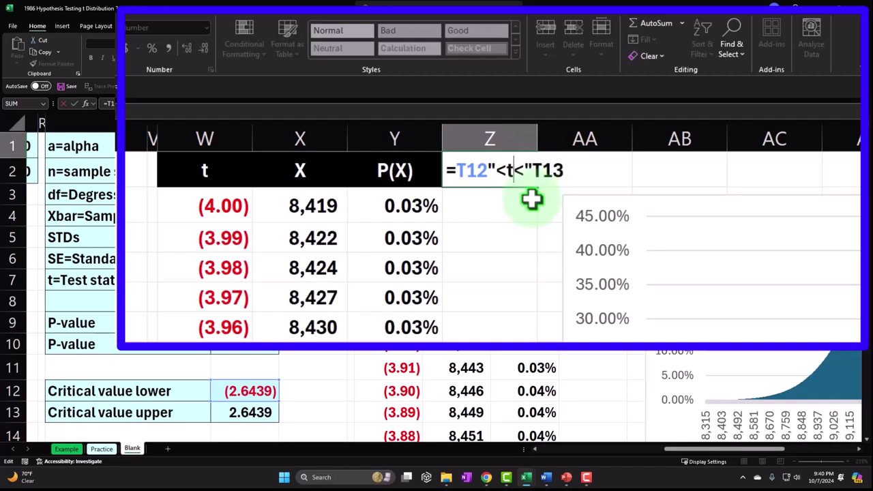
pyautogui.click(488, 170)
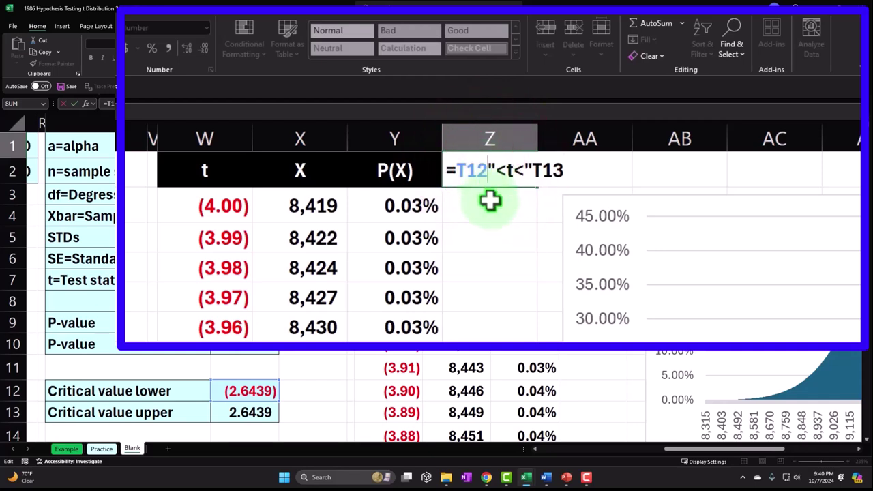
pyautogui.write('&')
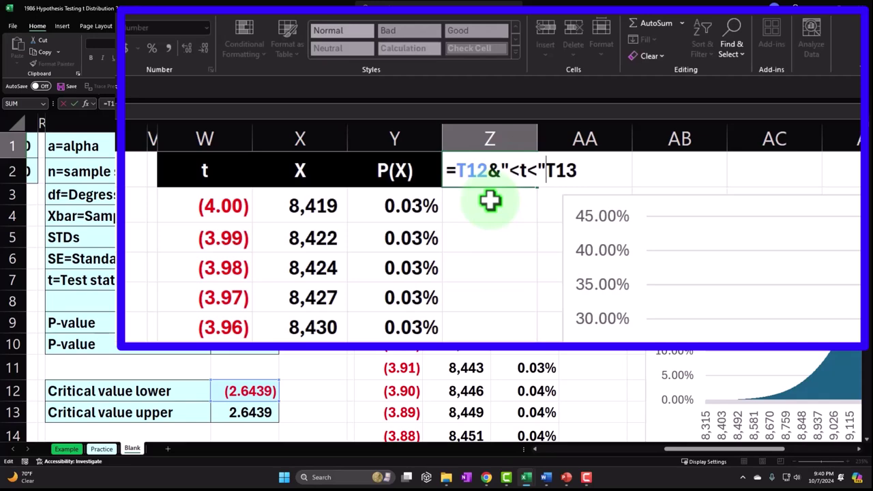
pyautogui.write('&')
pyautogui.hotkey('ctrl', 'Return')
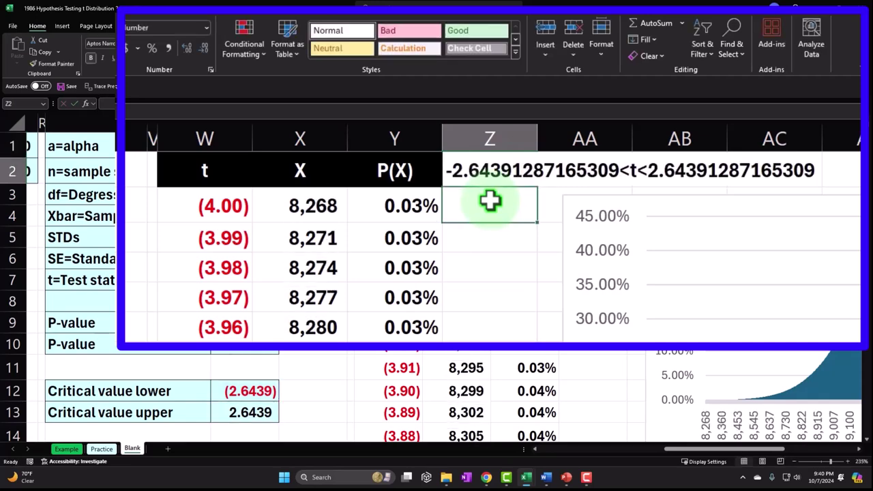
# Round both critical values in the Z1 header formula to two decimals, making it =ROUND(T12,2)&"<t<"&ROUND(T13,2)
pyautogui.click(487, 170)
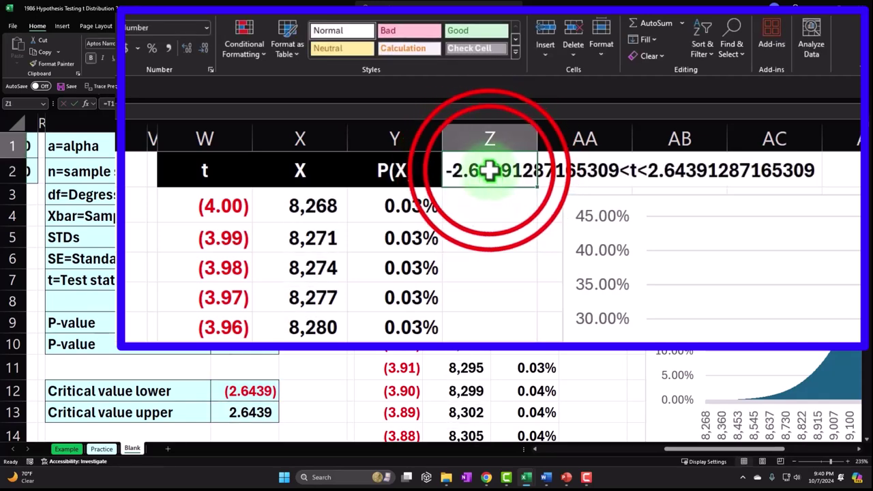
pyautogui.doubleClick(478, 171)
pyautogui.click(462, 171)
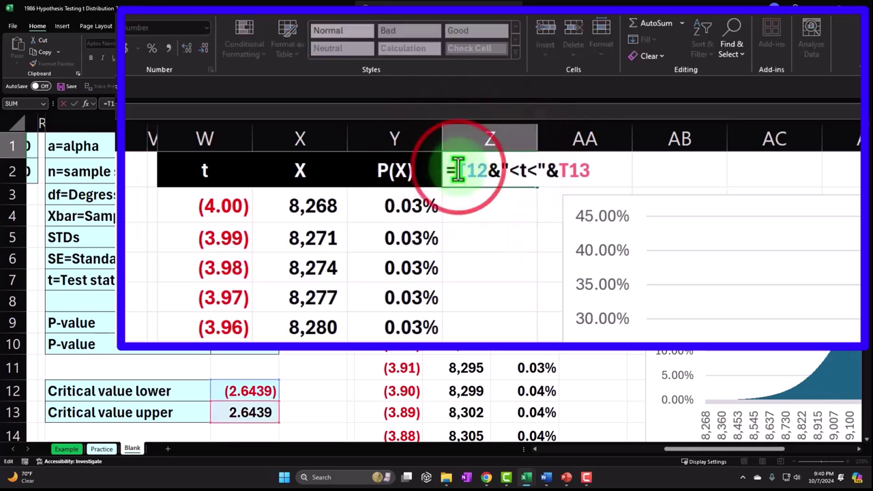
pyautogui.write('roun')
pyautogui.press('Tab')
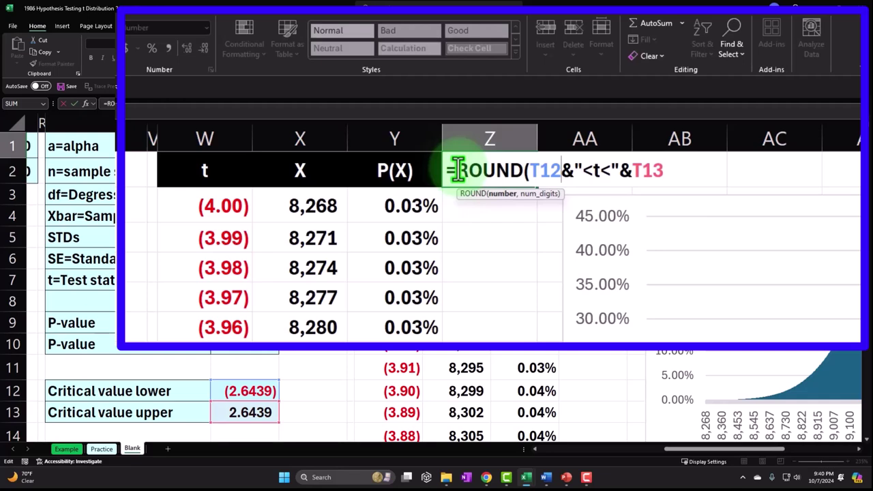
pyautogui.write(',2')
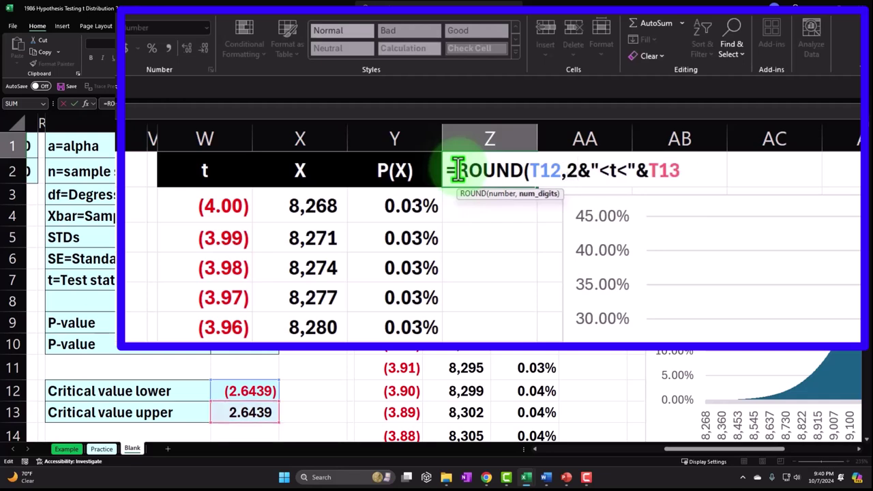
pyautogui.write(')')
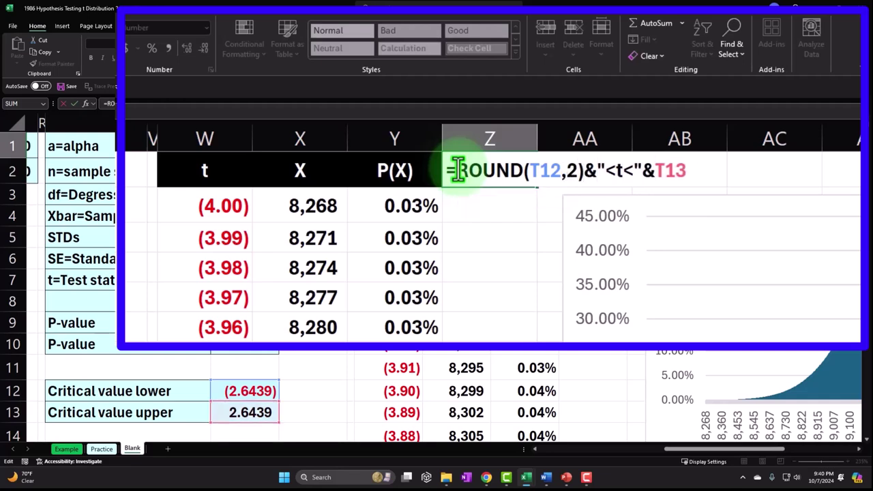
pyautogui.write('roun')
pyautogui.press('Tab')
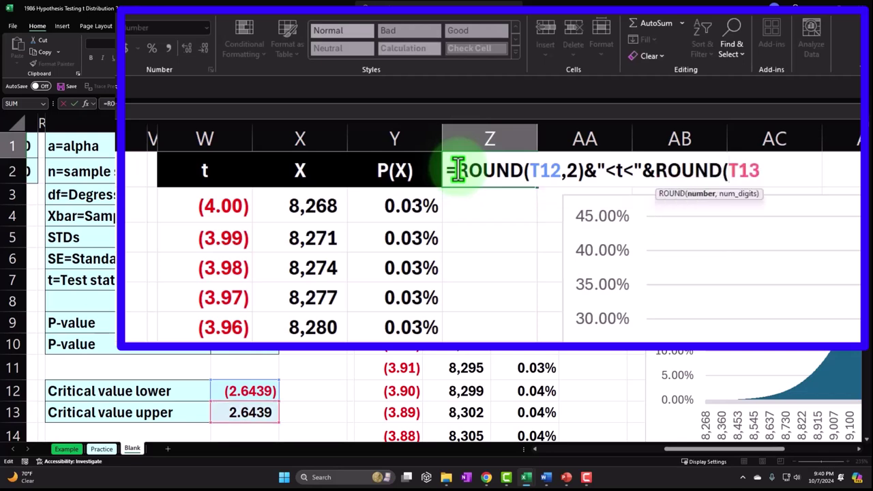
pyautogui.write(',2)')
pyautogui.press('Return')
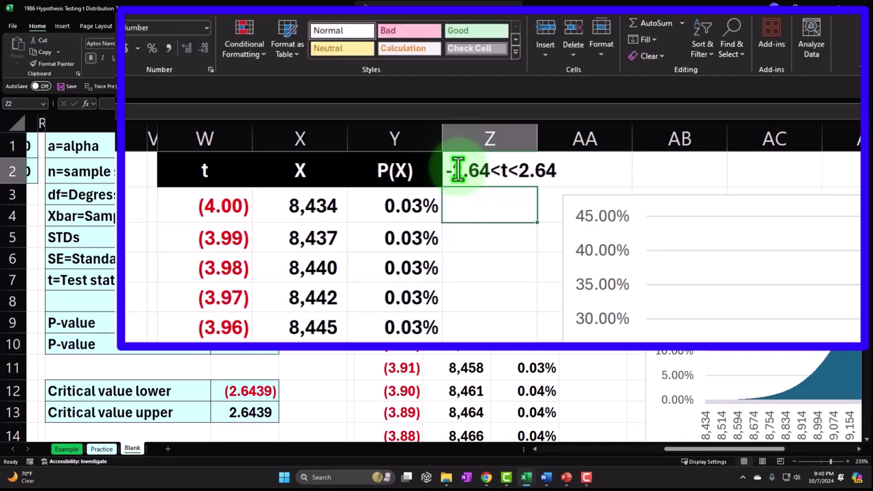
# Style the Z1 header as white centred text on black in a wider column Z, and move the chart down below row 2
pyautogui.moveTo(537, 136); pyautogui.dragTo(558, 136)
pyautogui.click(511, 171)
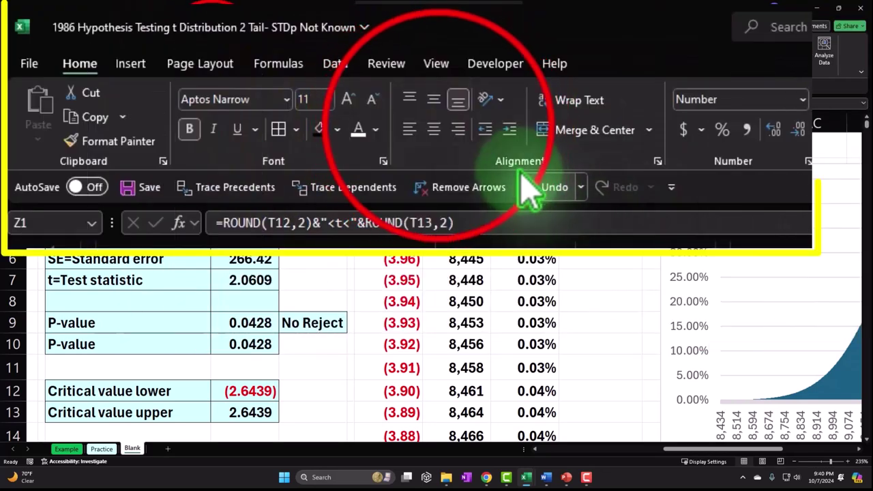
pyautogui.click(456, 145)
pyautogui.click(747, 176)
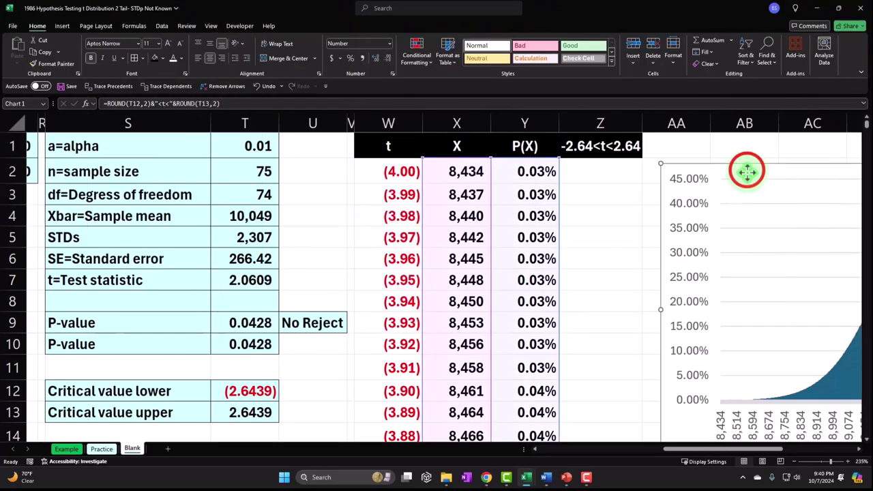
pyautogui.click(632, 172)
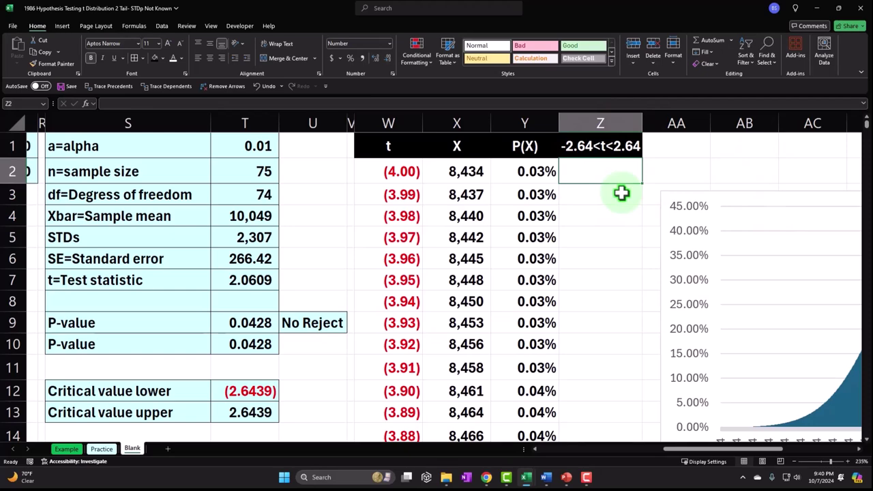
pyautogui.write('if')
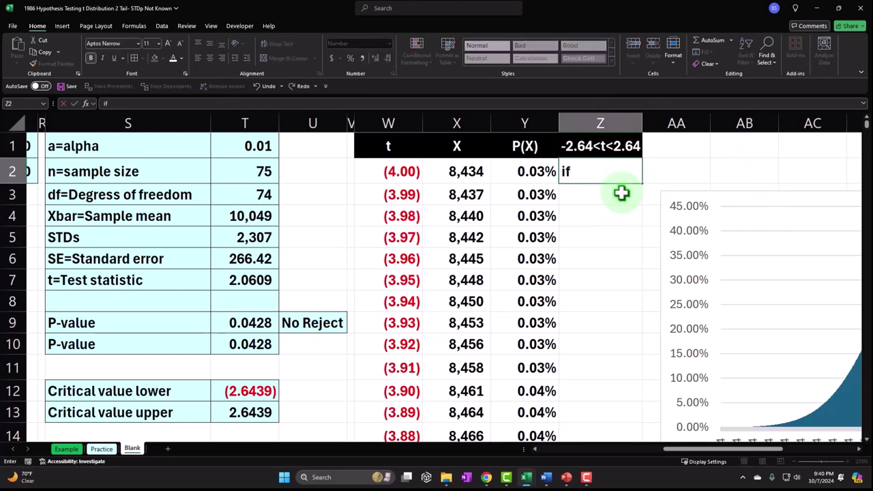
pyautogui.press('Tab')
pyautogui.press('Left')
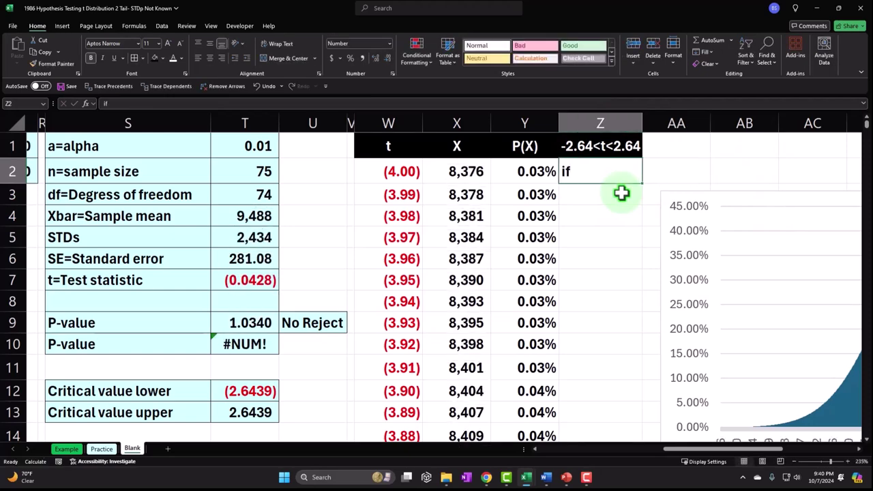
# Enter =IF(AND(W2>T12,W2<T13),Y2," ") in Z2 to return P(X) only between the critical values
pyautogui.write('=if')
pyautogui.press('Tab')
pyautogui.write('and')
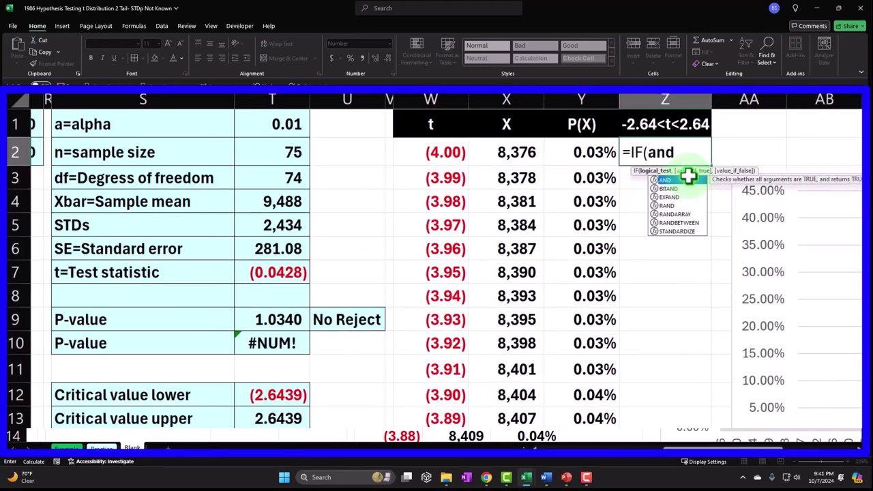
pyautogui.press('Tab')
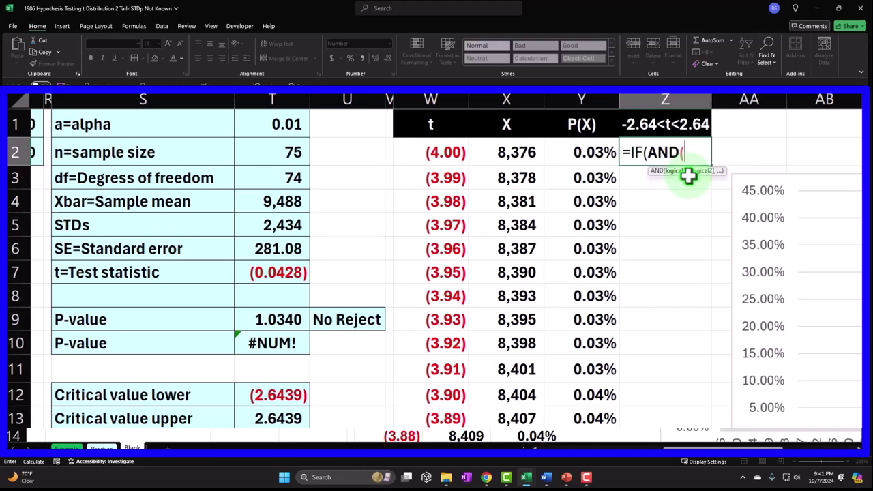
pyautogui.click(454, 152)
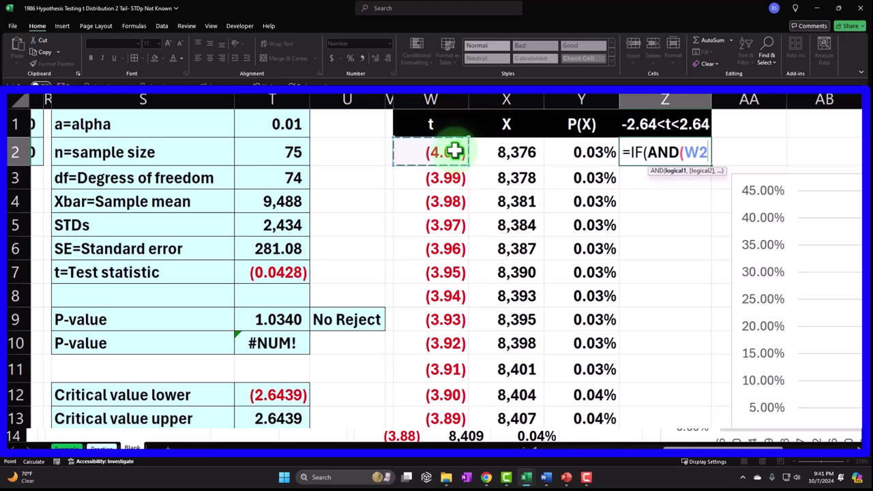
pyautogui.write('>')
pyautogui.click(262, 396)
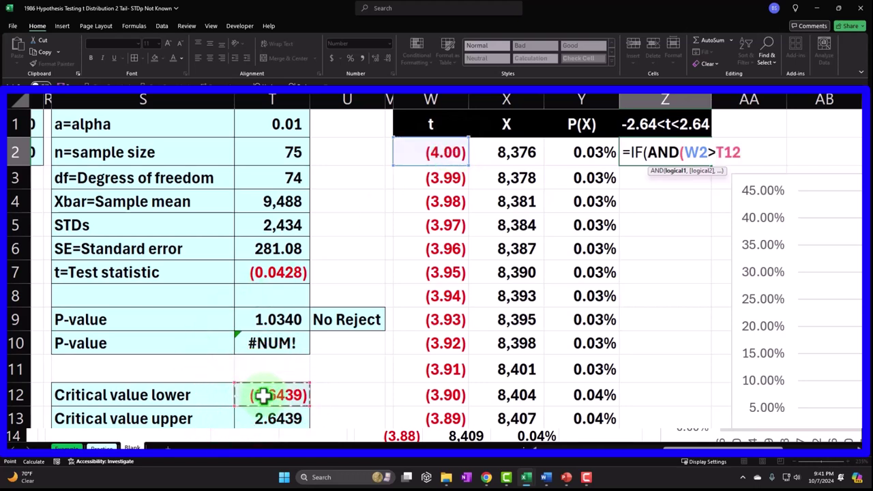
pyautogui.write(',')
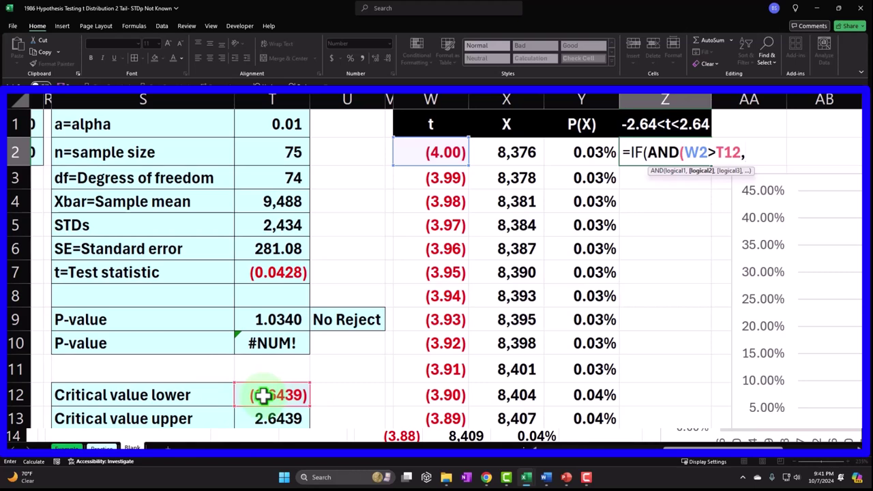
pyautogui.click(427, 152)
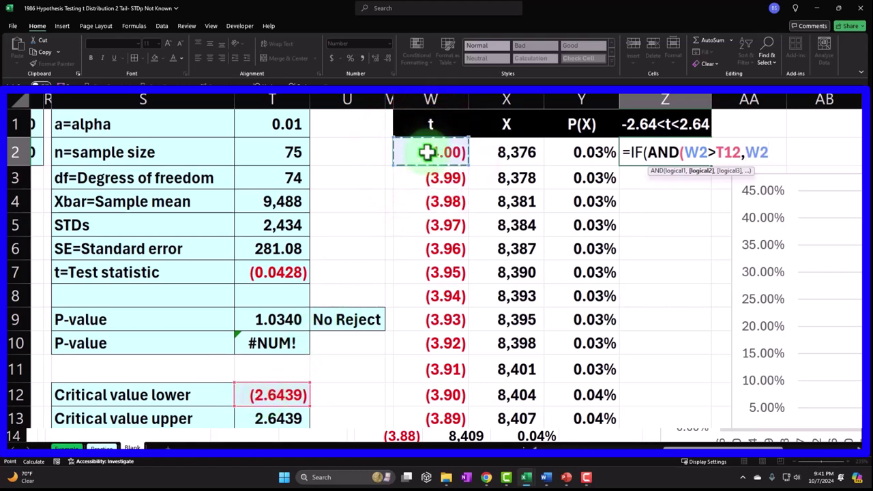
pyautogui.click(293, 418)
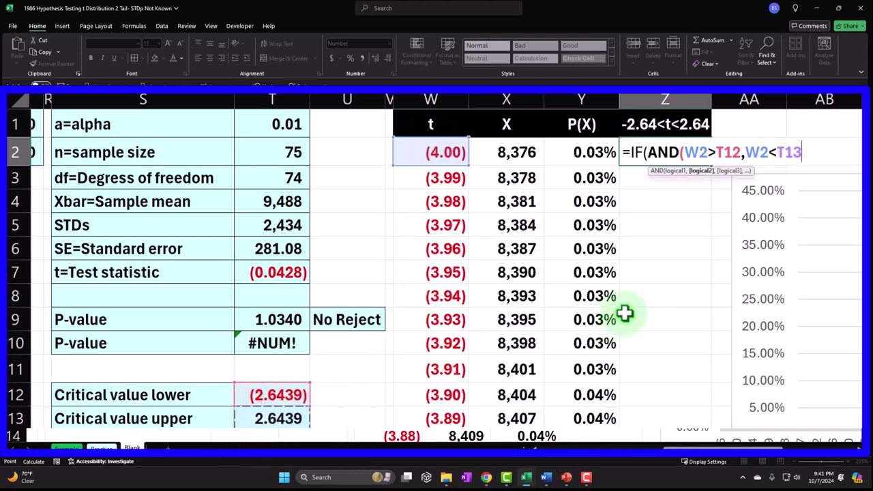
pyautogui.write(')')
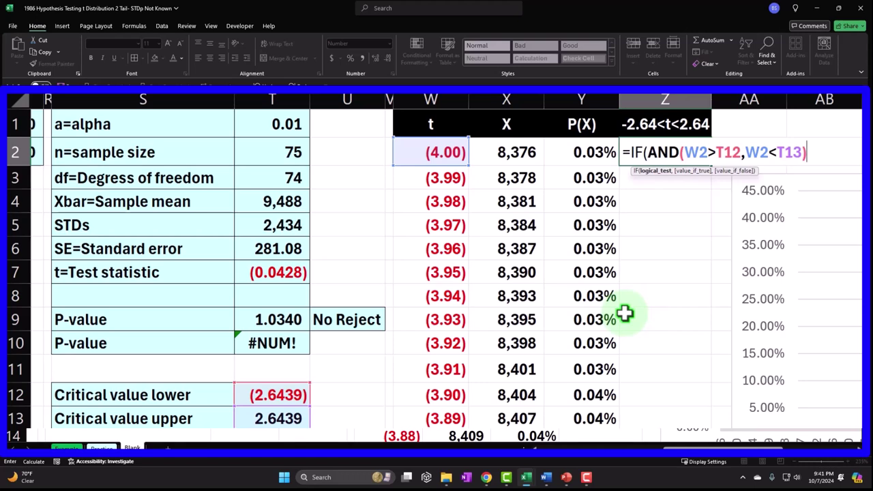
pyautogui.write(',')
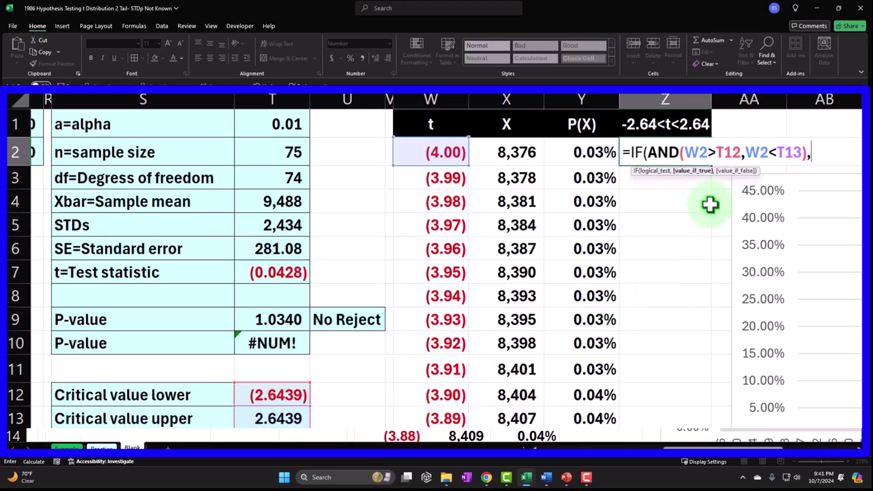
pyautogui.click(592, 153)
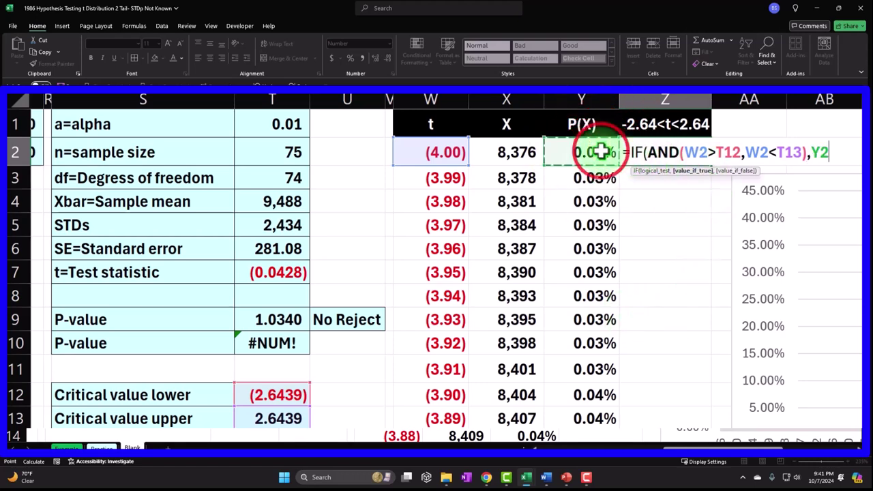
pyautogui.write(',')
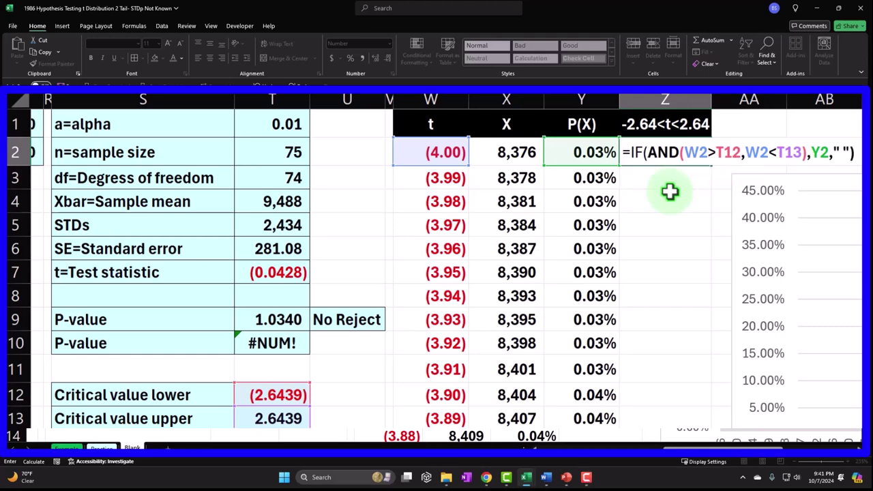
pyautogui.press('Return')
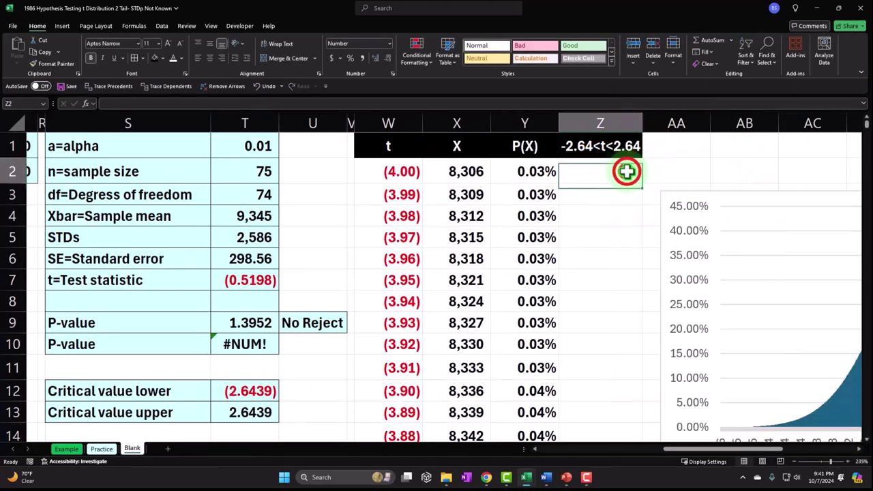
# Make both critical value references in the Z2 formula absolute, as $T$12 and $T$13
pyautogui.doubleClick(626, 172)
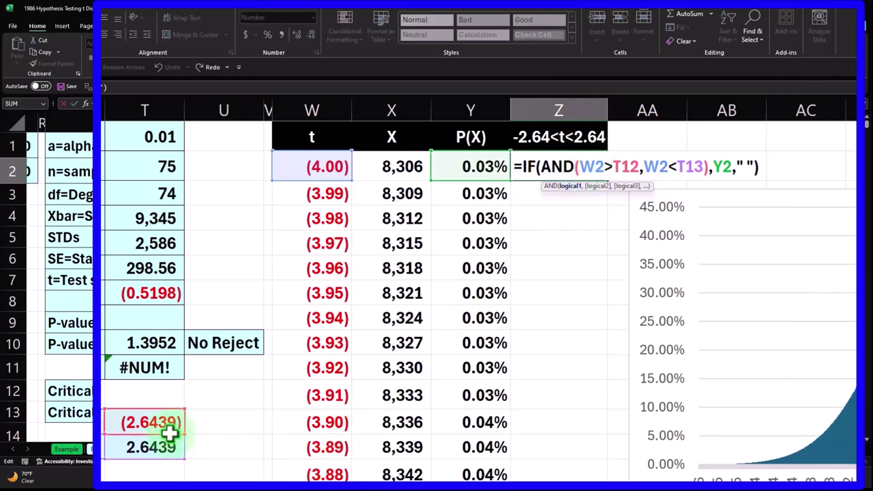
pyautogui.click(620, 167)
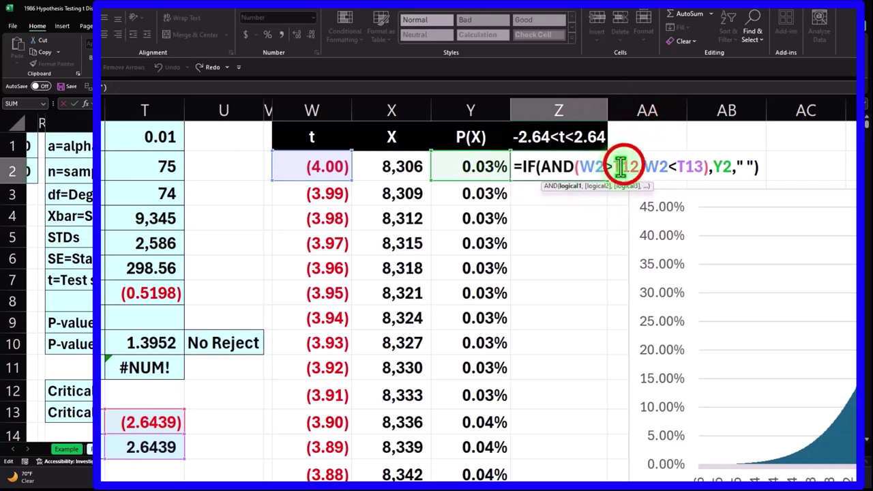
pyautogui.press('F4')
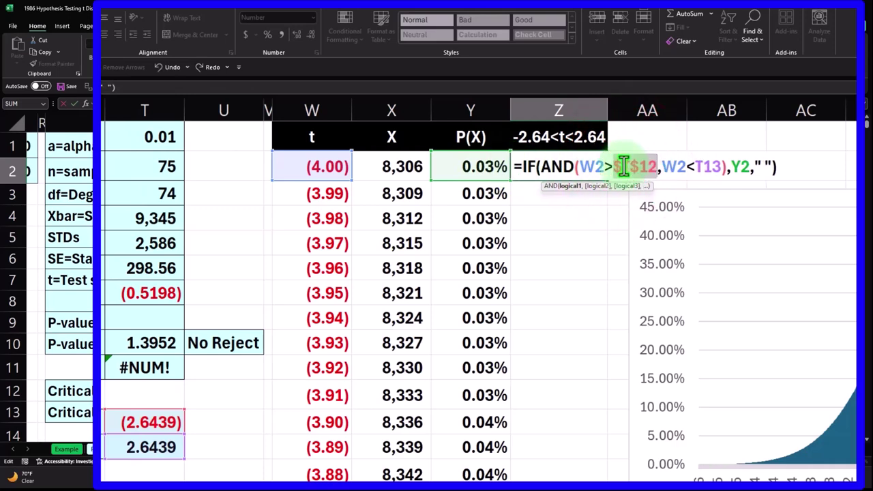
pyautogui.click(704, 168)
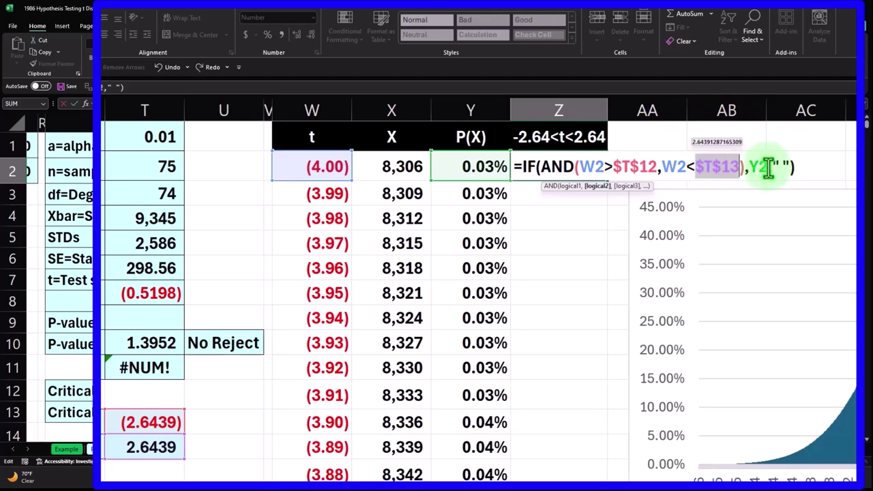
pyautogui.press('Return')
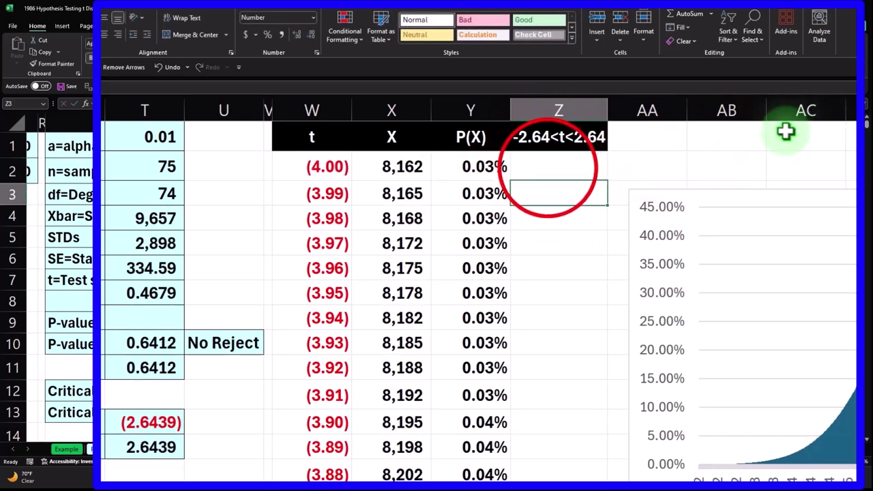
# Format Z2 as a percentage with more decimal places and fill its formula down column Z
pyautogui.click(553, 170)
pyautogui.click(288, 48)
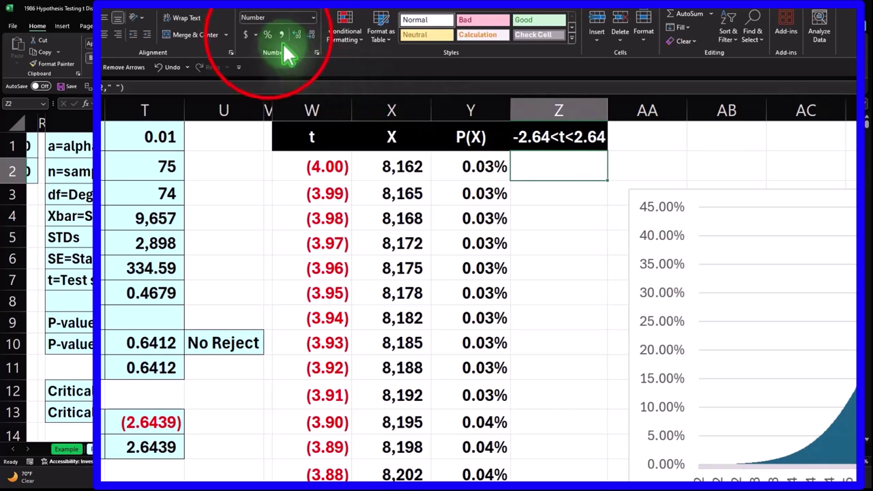
pyautogui.click(269, 36)
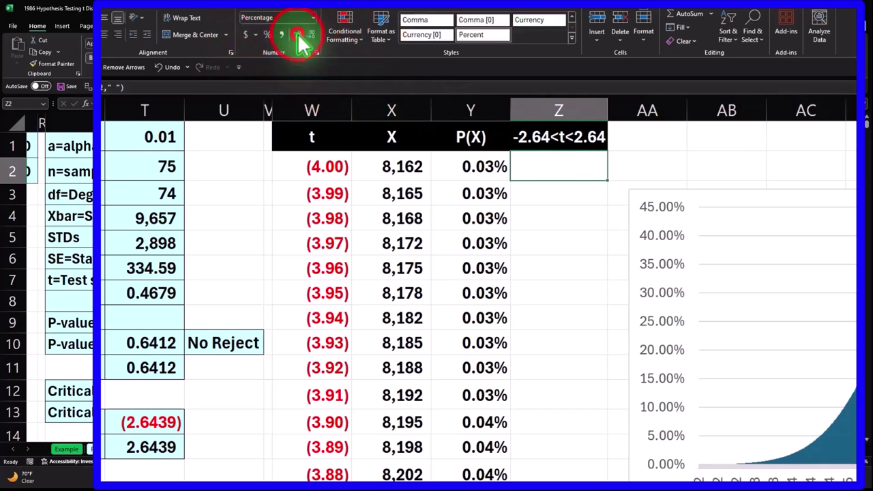
pyautogui.doubleClick(609, 180)
# Look through the filled formulas down column Z and view the whole bell-curve chart beside the table
pyautogui.click(570, 212)
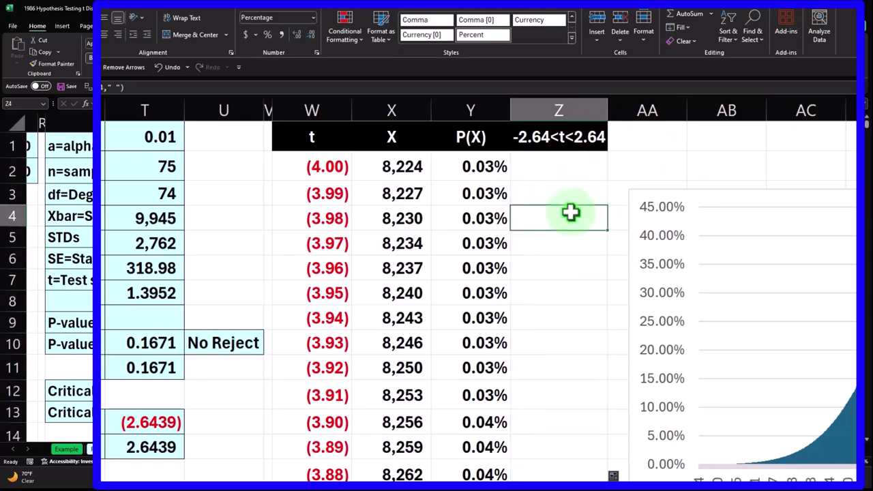
pyautogui.press('Down')
pyautogui.press('Down')
pyautogui.press('Down')
pyautogui.press('Down')
pyautogui.press('Down')
pyautogui.press('Down')
pyautogui.press('Down')
pyautogui.press('Down')
pyautogui.press('Down')
pyautogui.press('Down')
pyautogui.press('Down')
pyautogui.press('Down')
pyautogui.press('Down')
pyautogui.press('Down')
pyautogui.press('Down')
pyautogui.press('Down')
pyautogui.press('Down')
pyautogui.press('Down')
pyautogui.press('Down')
pyautogui.press('Down')
pyautogui.press('Down')
pyautogui.press('Down')
pyautogui.press('Down')
pyautogui.press('Down')
pyautogui.press('Down')
pyautogui.press('Down')
pyautogui.press('Down')
pyautogui.press('Down')
pyautogui.press('Down')
pyautogui.press('Down')
pyautogui.press('Down')
pyautogui.press('Down')
pyautogui.press('Down')
pyautogui.press('Down')
pyautogui.press('Down')
pyautogui.press('Down')
pyautogui.press('Down')
pyautogui.press('Down')
pyautogui.press('Down')
pyautogui.press('Down')
pyautogui.press('Up')
pyautogui.press('Up')
pyautogui.press('Up')
pyautogui.press('Up')
pyautogui.press('Up')
pyautogui.press('Up')
pyautogui.press('Up')
pyautogui.press('Up')
pyautogui.press('Up')
pyautogui.press('Up')
pyautogui.press('Up')
pyautogui.press('Up')
pyautogui.press('Up')
pyautogui.press('Up')
pyautogui.press('Up')
pyautogui.press('Up')
pyautogui.press('Up')
pyautogui.press('Up')
pyautogui.press('Up')
pyautogui.press('Up')
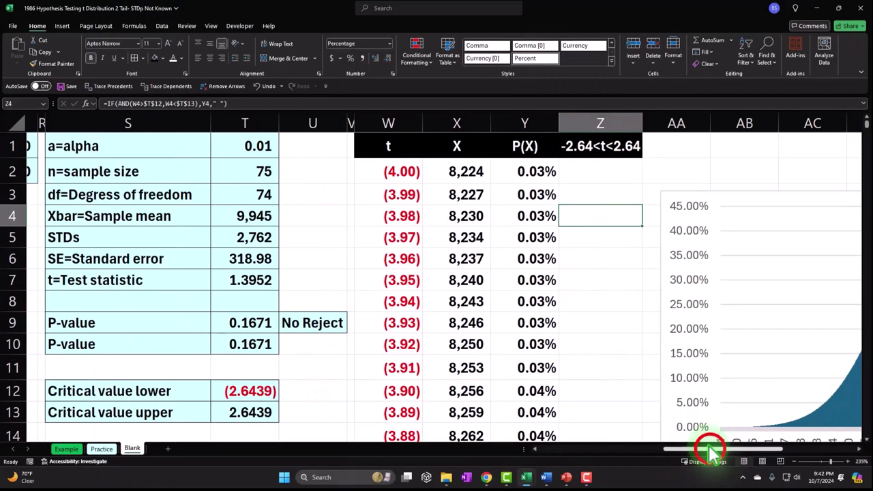
pyautogui.moveTo(688, 487); pyautogui.dragTo(765, 487)
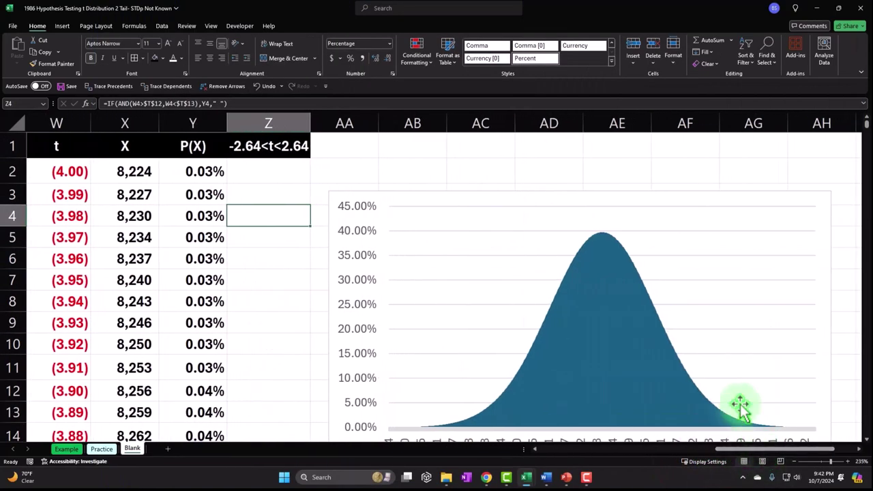
pyautogui.scroll(-1, 753, 430)
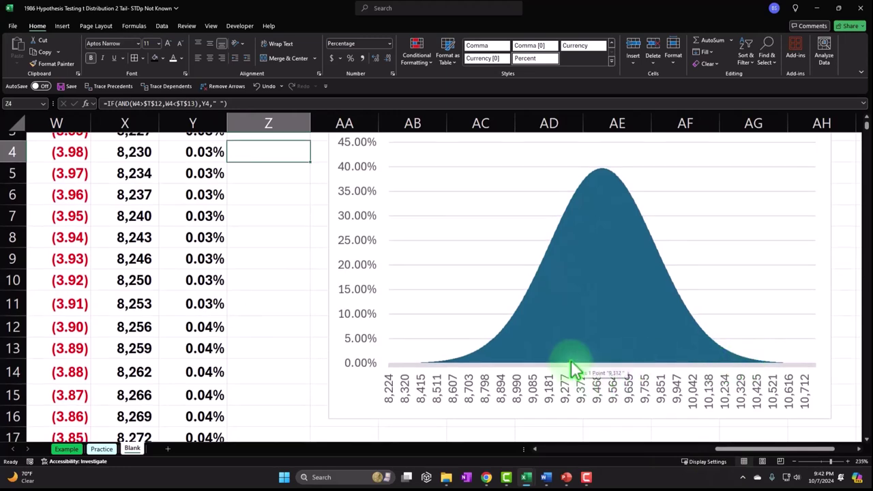
# Add a new data series to the bell-curve chart, taking its name from cell Z1
pyautogui.scroll(1, 571, 369)
pyautogui.click(500, 197)
pyautogui.moveTo(500, 197); pyautogui.dragTo(501, 143)
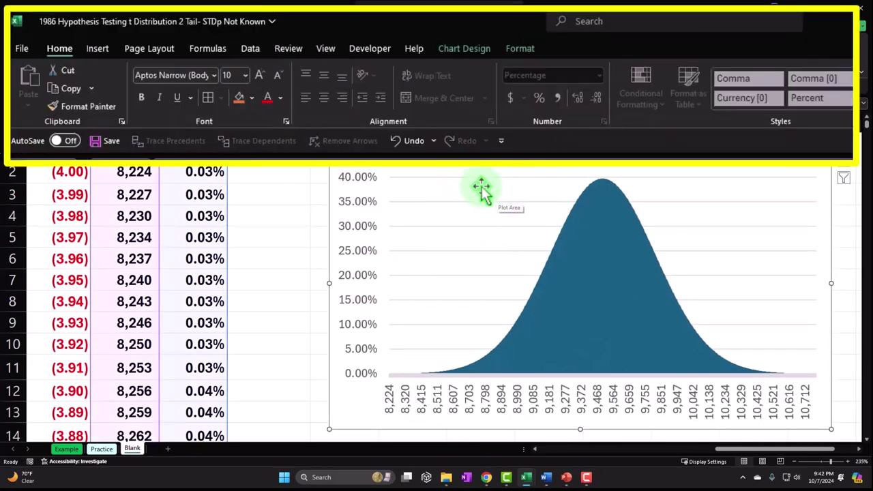
pyautogui.click(476, 55)
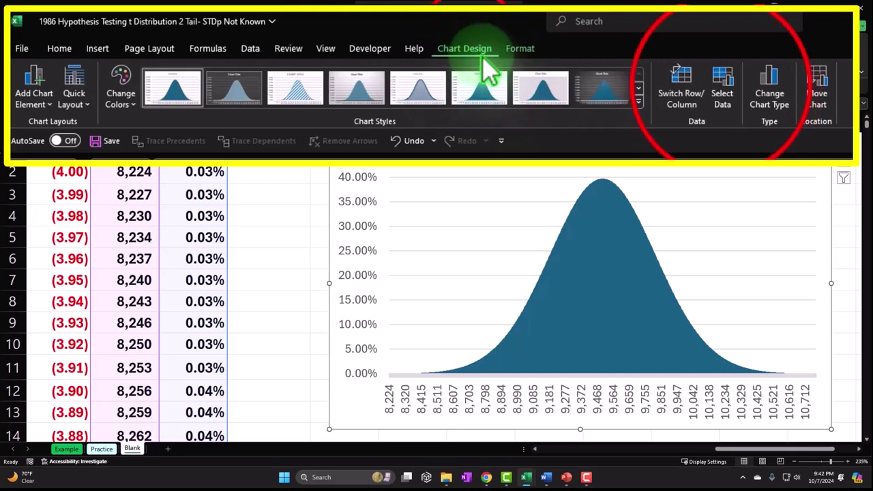
pyautogui.click(470, 59)
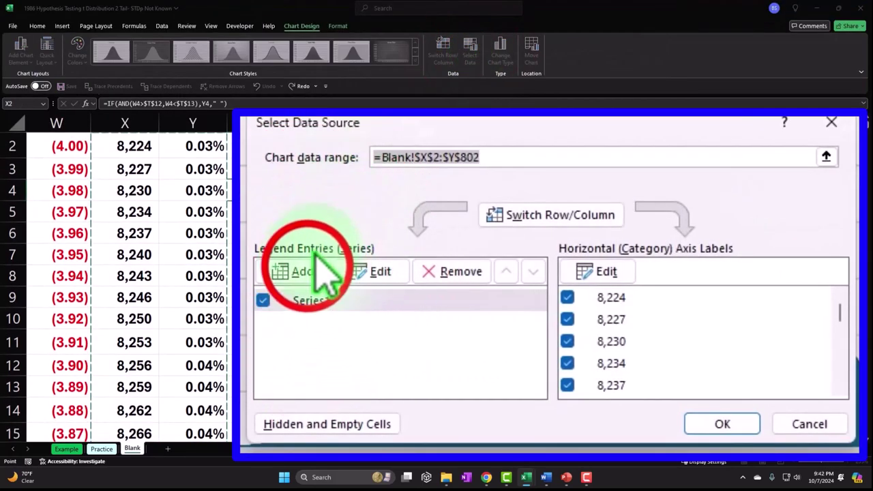
pyautogui.click(324, 254)
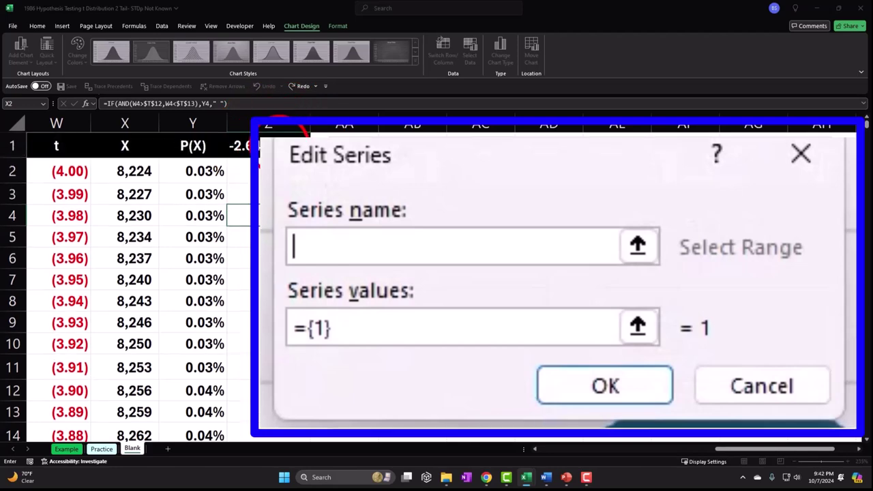
pyautogui.click(277, 140)
# Set the new series' values to =Blank!$Z$2:$Z$802 and apply the changed chart data source
pyautogui.click(450, 329)
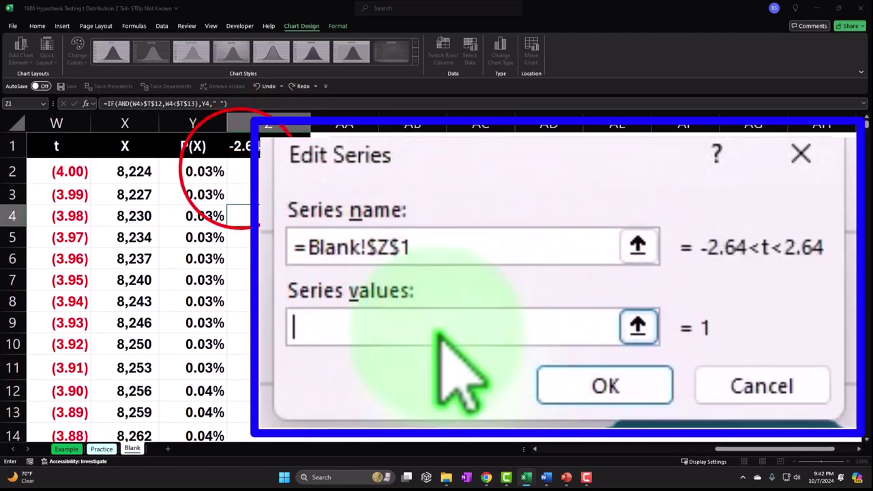
pyautogui.click(240, 171)
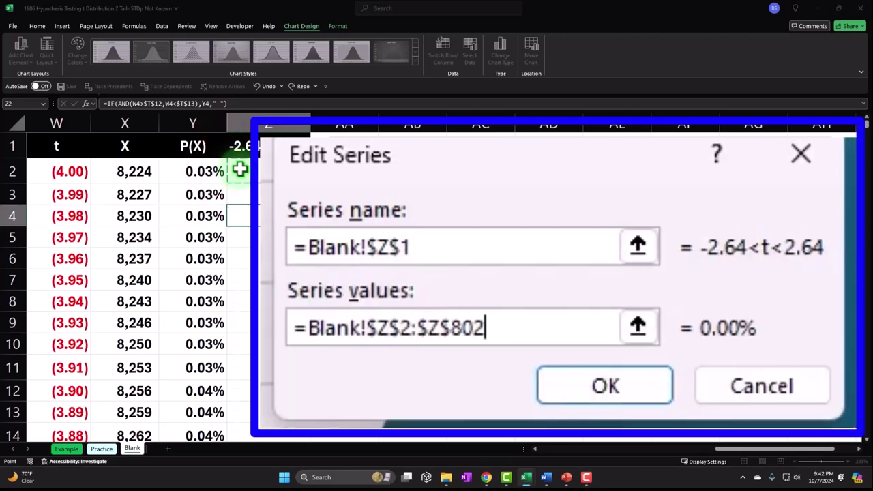
pyautogui.hotkey('ctrl', 'shift', 'Down')
pyautogui.hotkey('ctrl', 'BackSpace')
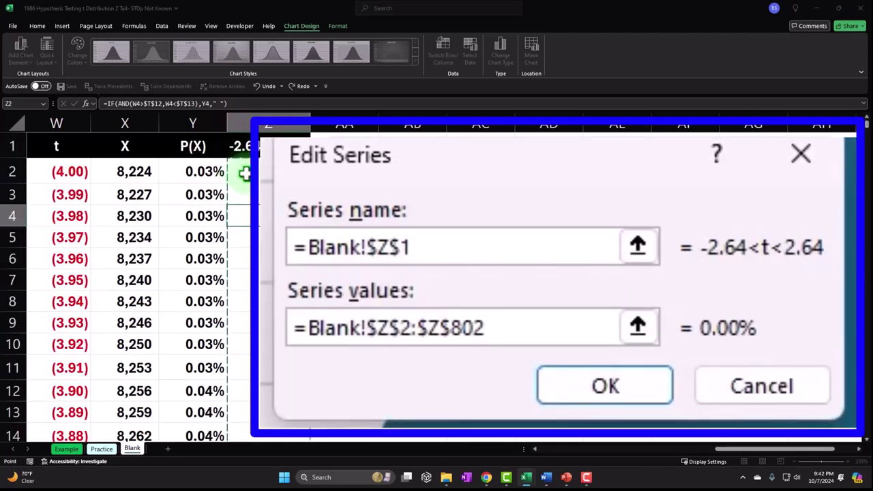
pyautogui.click(654, 326)
pyautogui.click(804, 217)
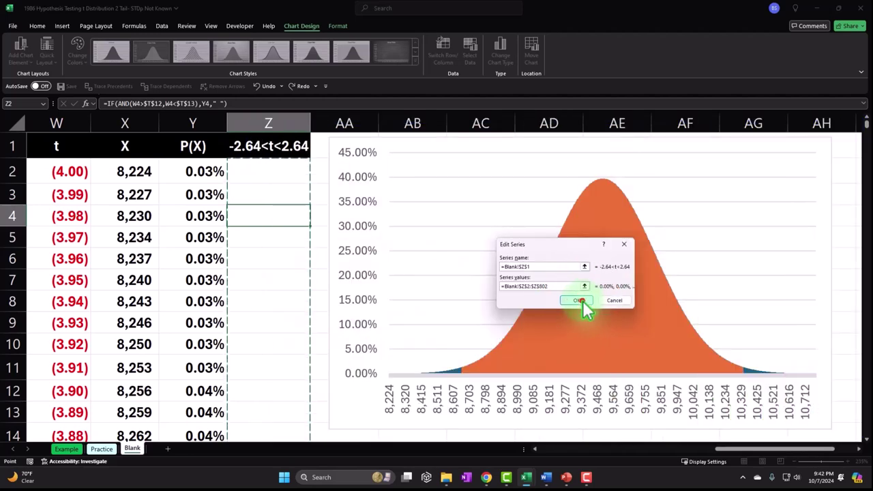
pyautogui.click(605, 386)
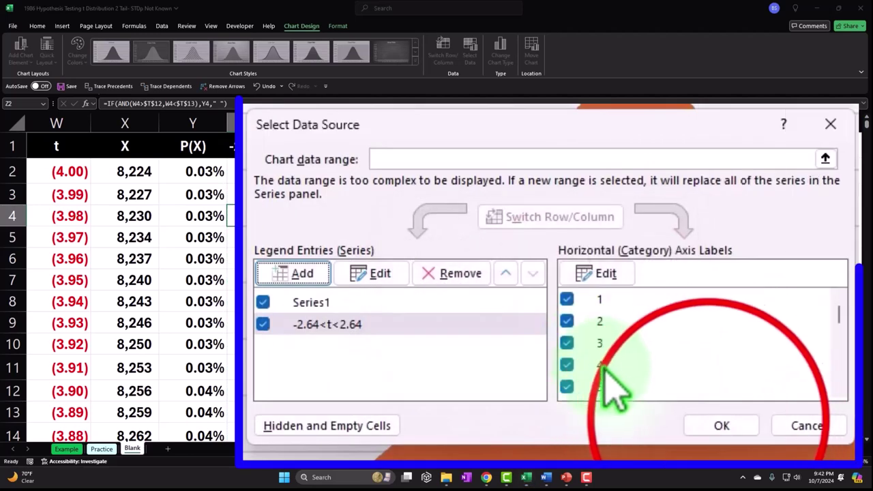
pyautogui.click(720, 426)
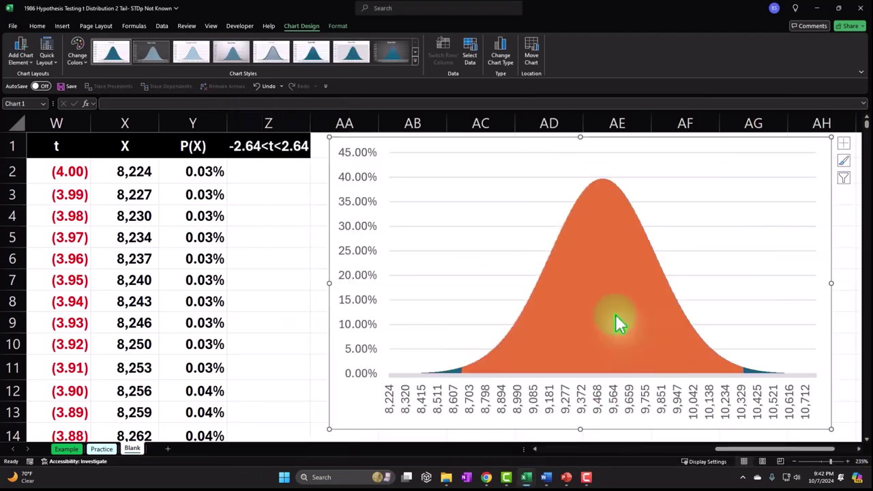
# Plot the -2.64<t<2.64 series on the secondary axis and delete the chart's added secondary vertical axis
pyautogui.click(633, 430)
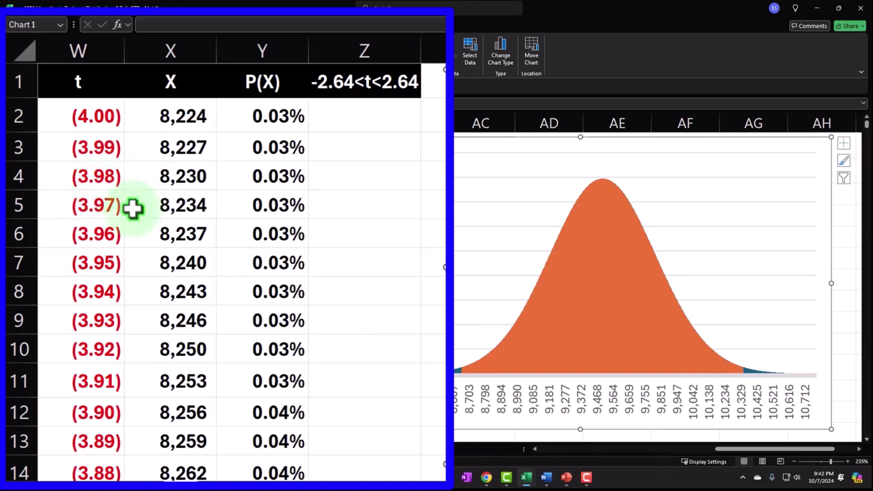
pyautogui.doubleClick(571, 293)
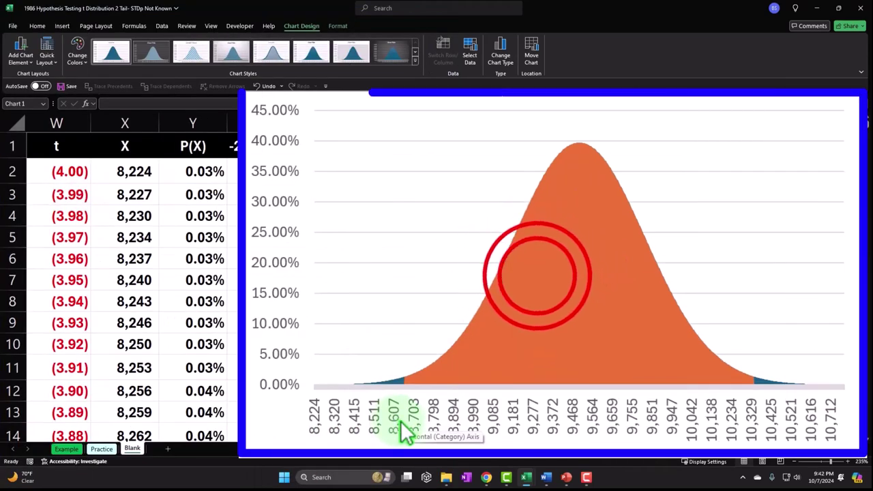
pyautogui.click(767, 217)
pyautogui.click(859, 126)
pyautogui.click(842, 196)
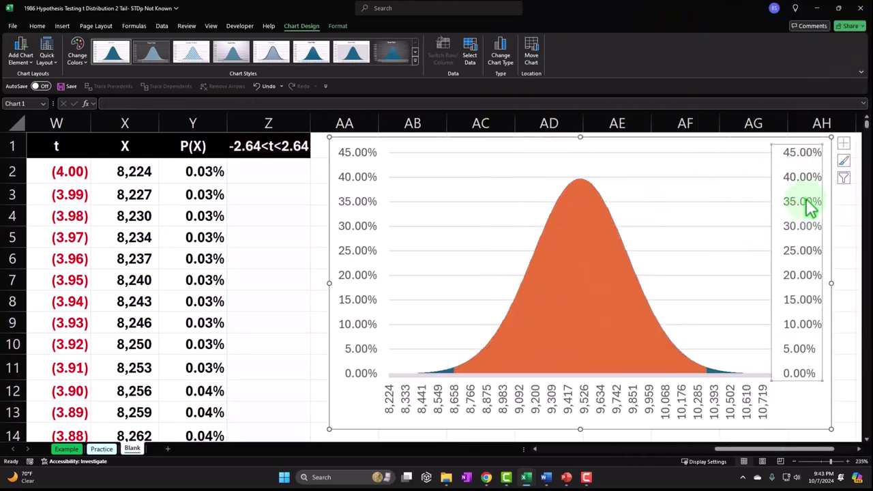
pyautogui.press('Delete')
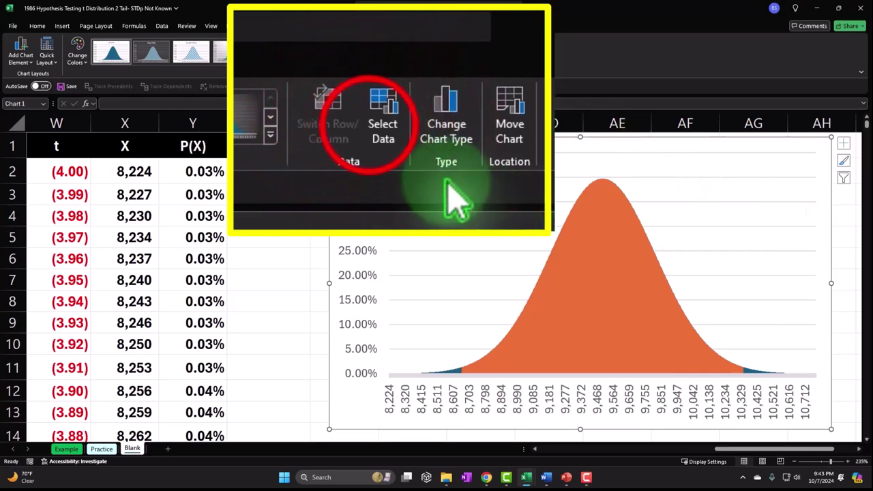
# Set the horizontal axis labels of the -2.64<t<2.64 series to the t values in =Blank!$W$2:$W$802
pyautogui.click(468, 57)
pyautogui.click(368, 325)
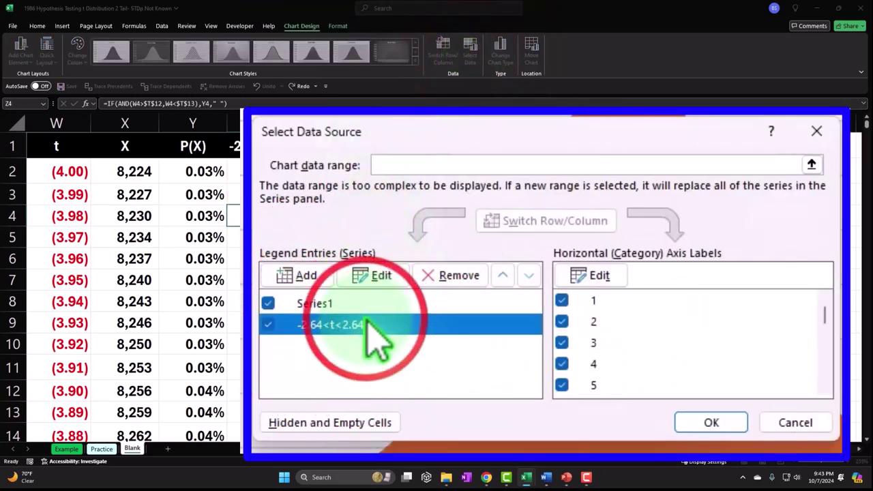
pyautogui.click(593, 277)
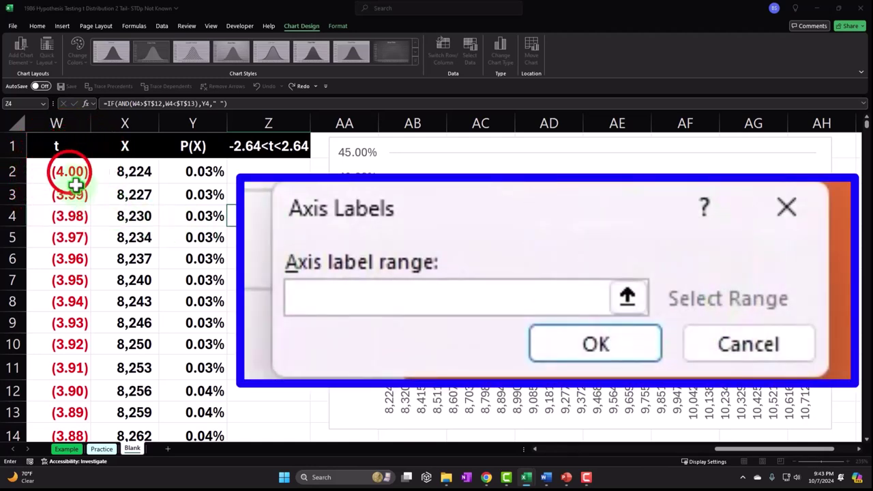
pyautogui.click(70, 172)
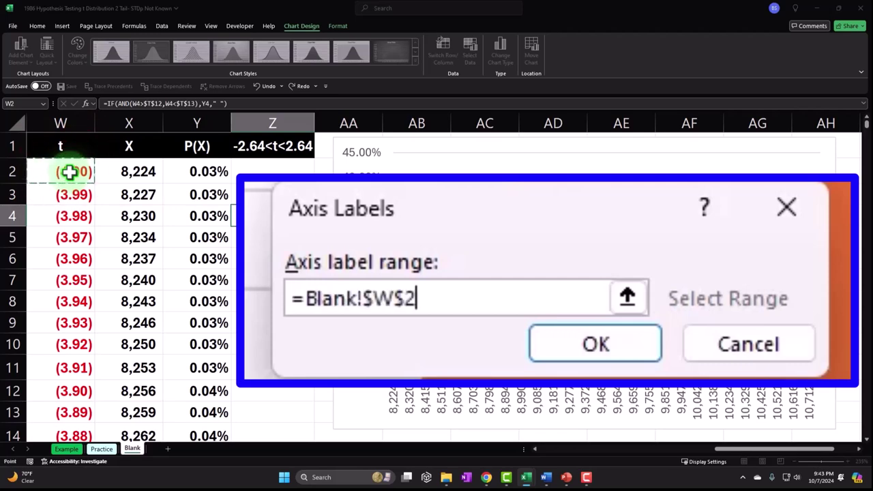
pyautogui.hotkey('ctrl', 'shift', 'Down')
pyautogui.hotkey('ctrl', 'BackSpace')
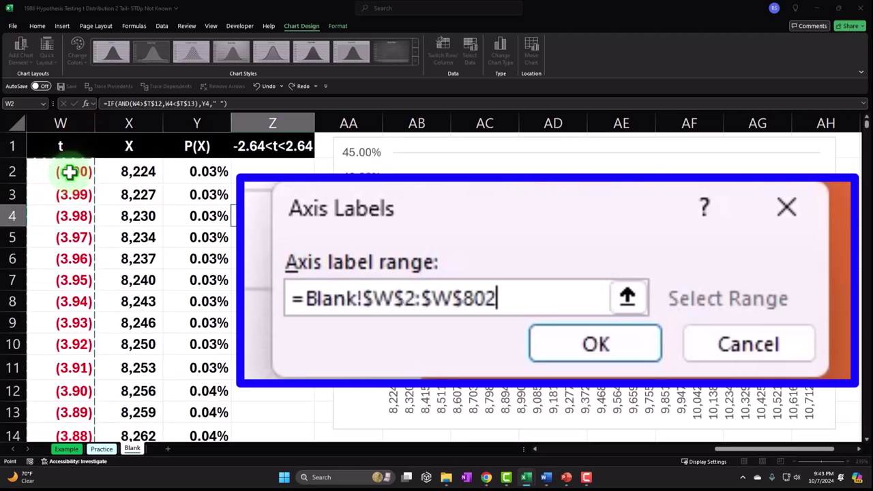
pyautogui.click(627, 297)
pyautogui.click(795, 269)
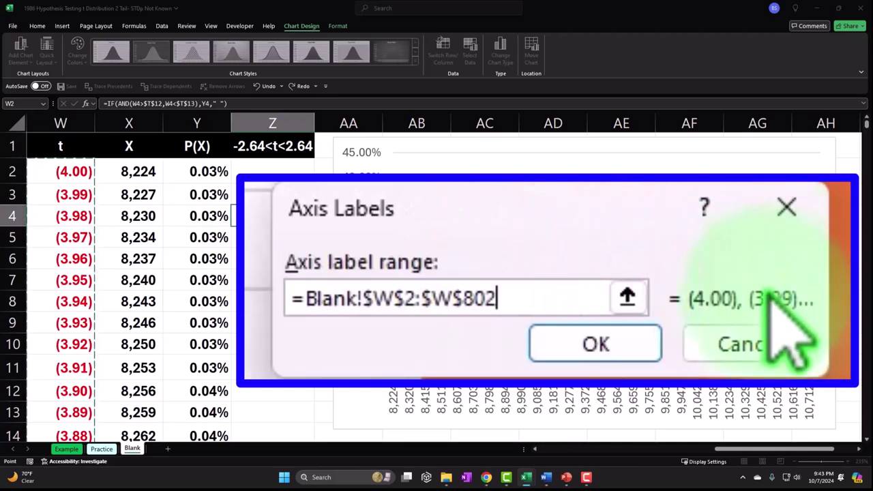
pyautogui.click(648, 350)
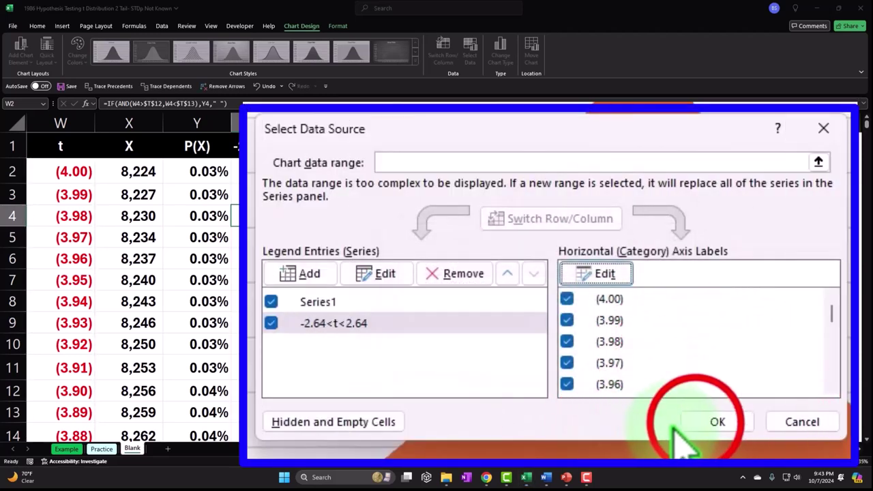
pyautogui.click(710, 423)
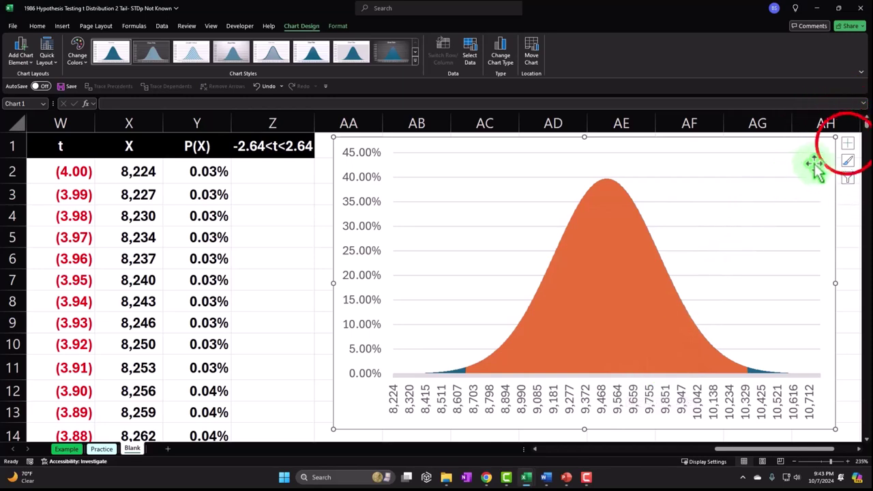
# Turn on the secondary horizontal axis of the bell-curve chart
pyautogui.click(848, 143)
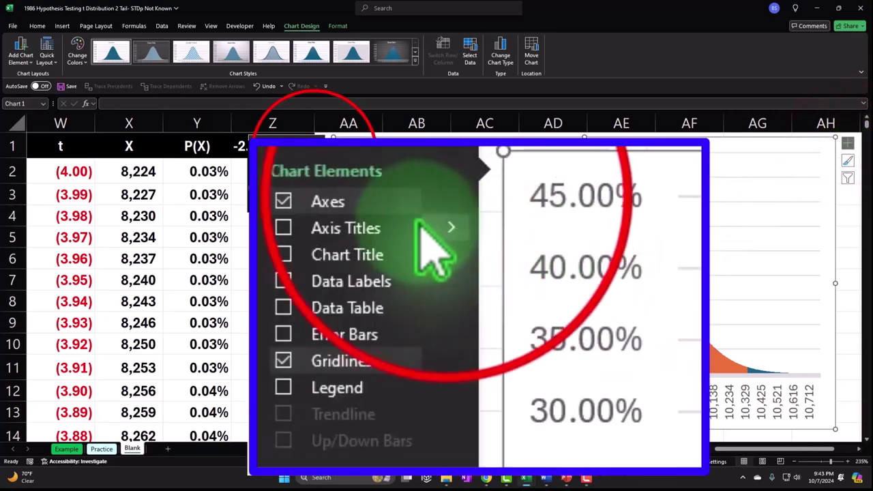
pyautogui.click(450, 201)
pyautogui.click(497, 262)
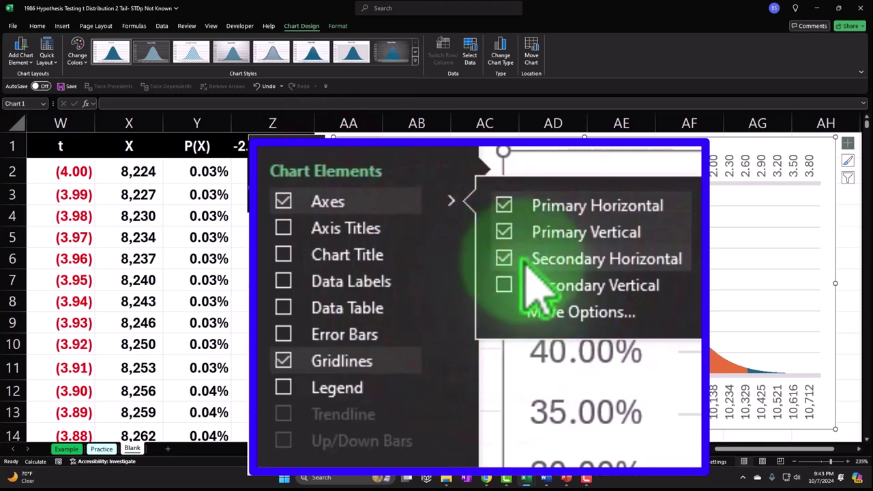
# Set the secondary horizontal axis's label position to Low so its t values sit beneath the X values
pyautogui.click(558, 315)
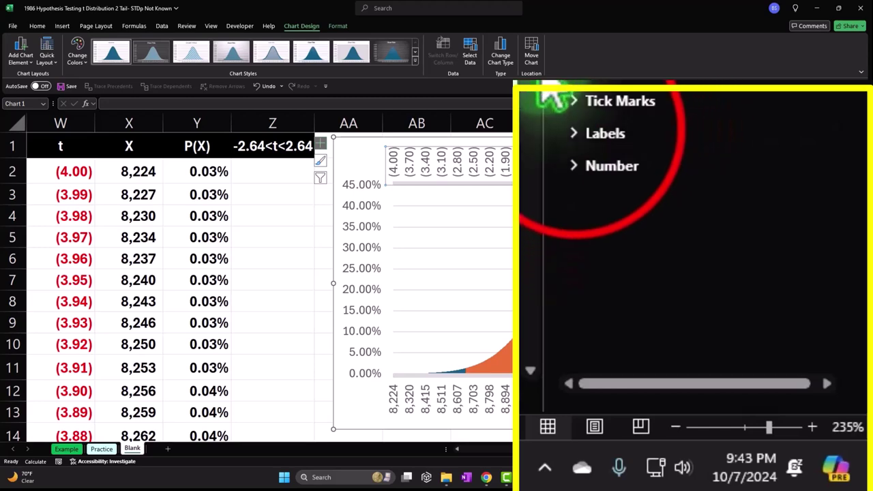
pyautogui.click(570, 133)
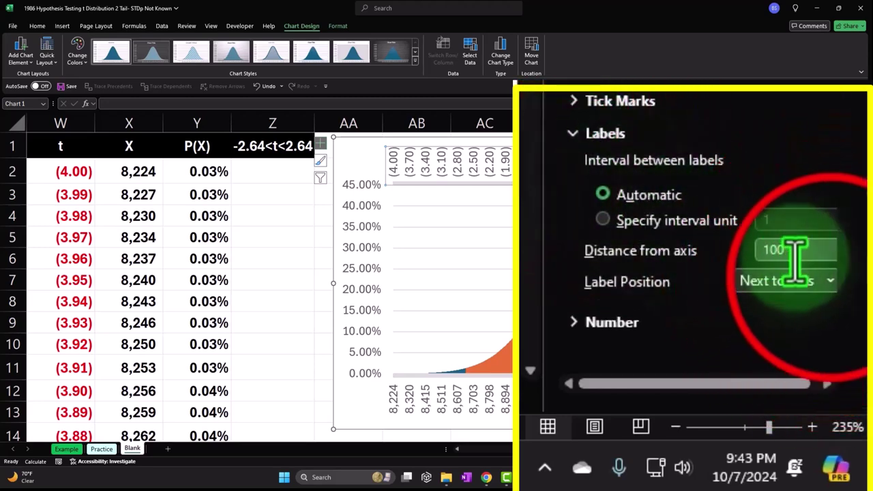
pyautogui.click(833, 281)
pyautogui.click(814, 348)
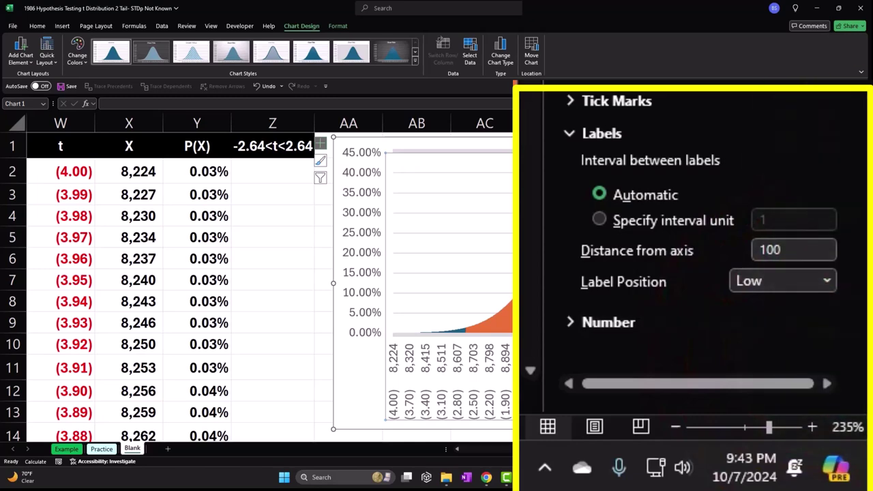
pyautogui.click(863, 129)
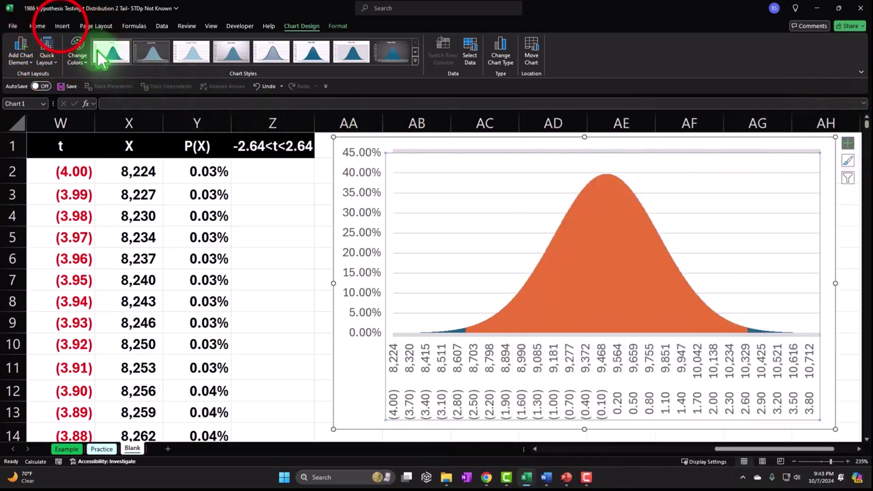
# Draw a vertical straight line about 1.43" tall at the bell curve's centre and give it a green line style
pyautogui.click(62, 26)
pyautogui.click(133, 55)
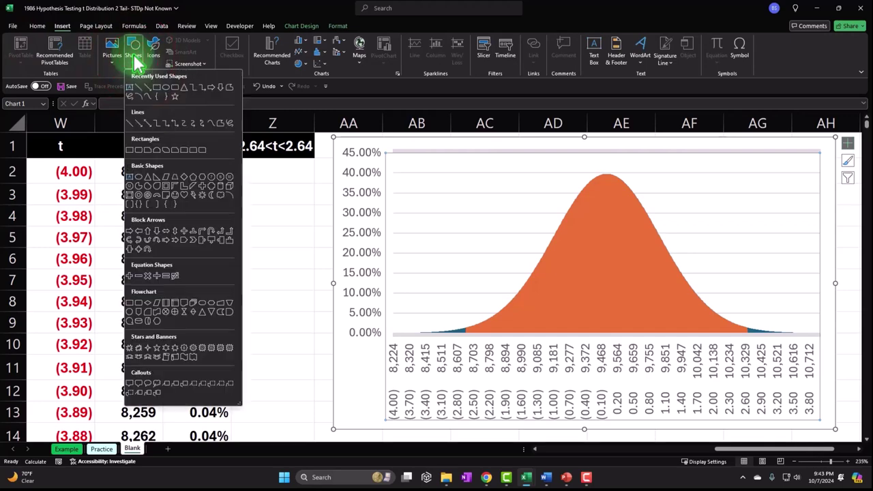
pyautogui.click(134, 132)
pyautogui.moveTo(605, 188); pyautogui.dragTo(603, 298)
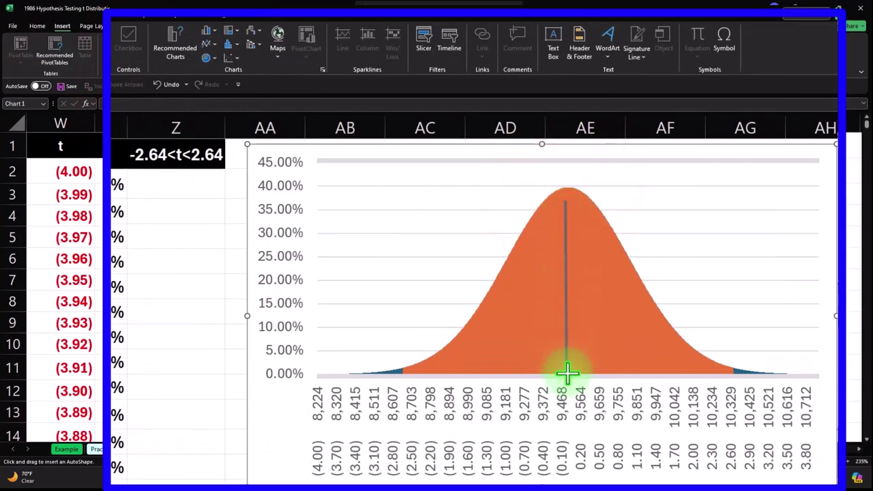
pyautogui.moveTo(565, 374); pyautogui.dragTo(566, 374)
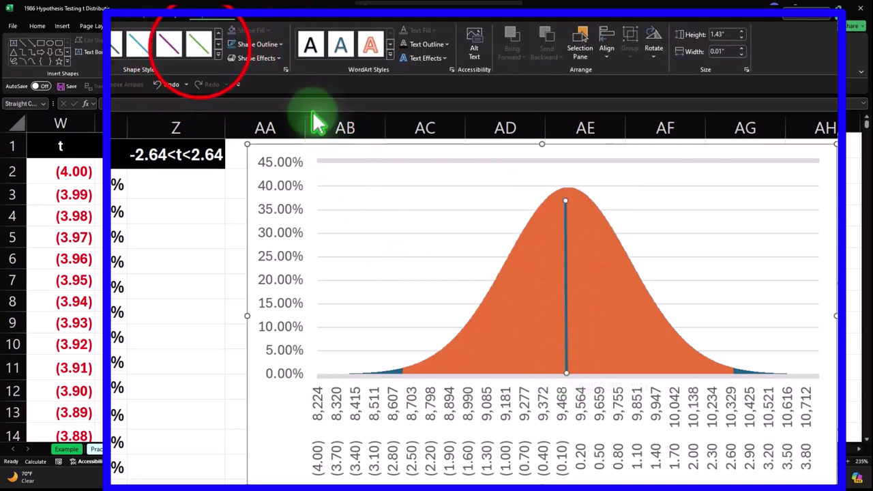
pyautogui.click(199, 46)
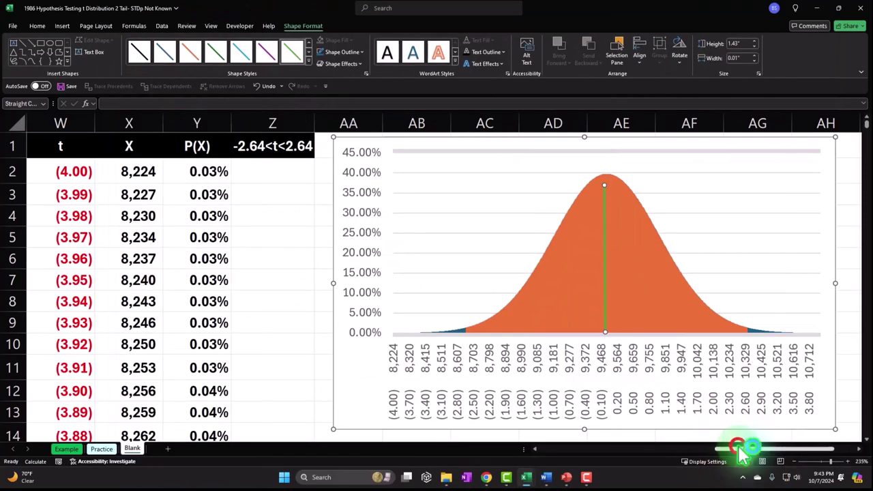
# Review the hypothesized mean in Q1 against the chart's centre, plus the critical values in T12 and T13
pyautogui.moveTo(742, 452); pyautogui.dragTo(627, 451)
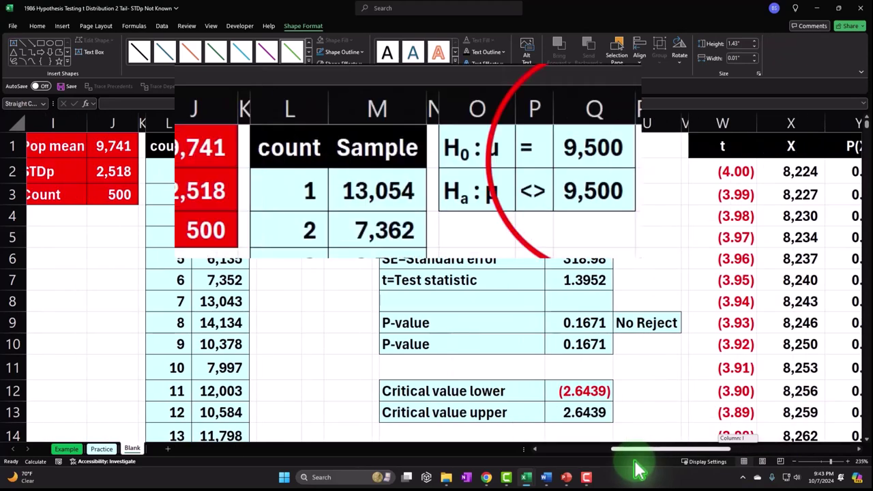
pyautogui.click(360, 152)
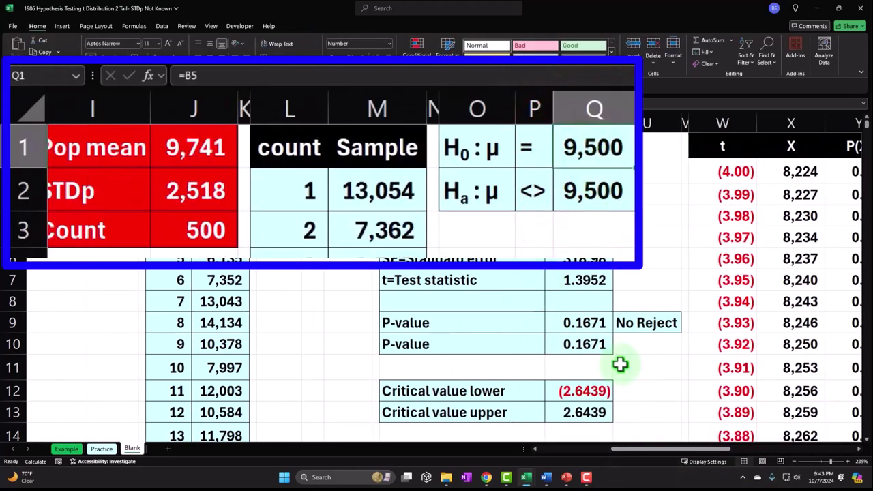
pyautogui.moveTo(679, 457); pyautogui.dragTo(791, 456)
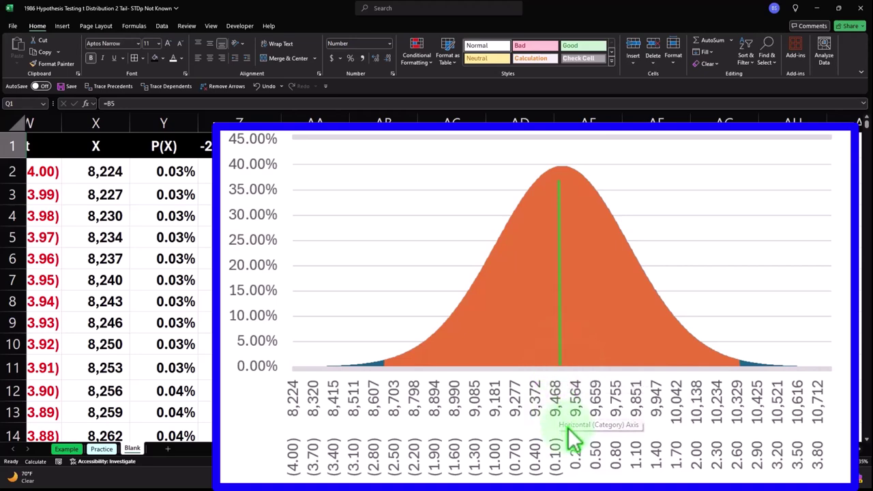
pyautogui.moveTo(778, 455); pyautogui.dragTo(686, 467)
pyautogui.click(419, 391)
pyautogui.click(571, 416)
pyautogui.click(576, 447)
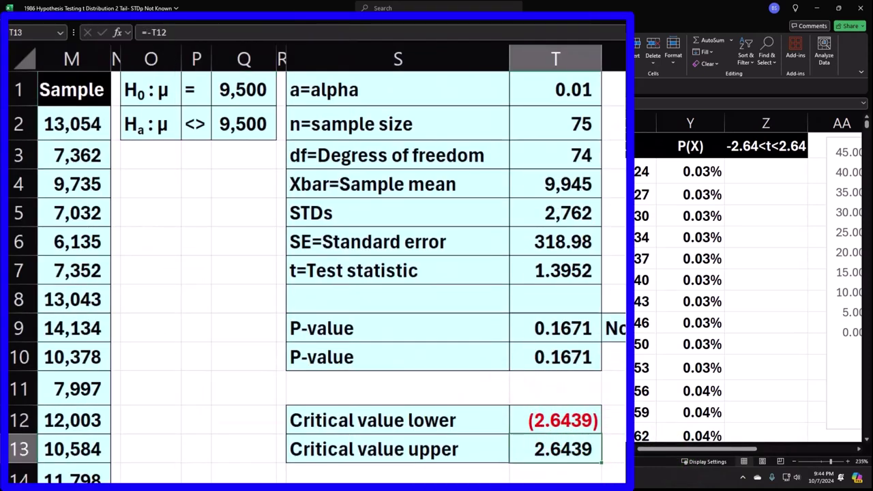
# Move the green marker line to the chart's upper critical boundary near t 2.60, and from there to the lower critical boundary
pyautogui.click(682, 456)
pyautogui.moveTo(679, 456); pyautogui.dragTo(740, 459)
pyautogui.moveTo(579, 324); pyautogui.dragTo(761, 382)
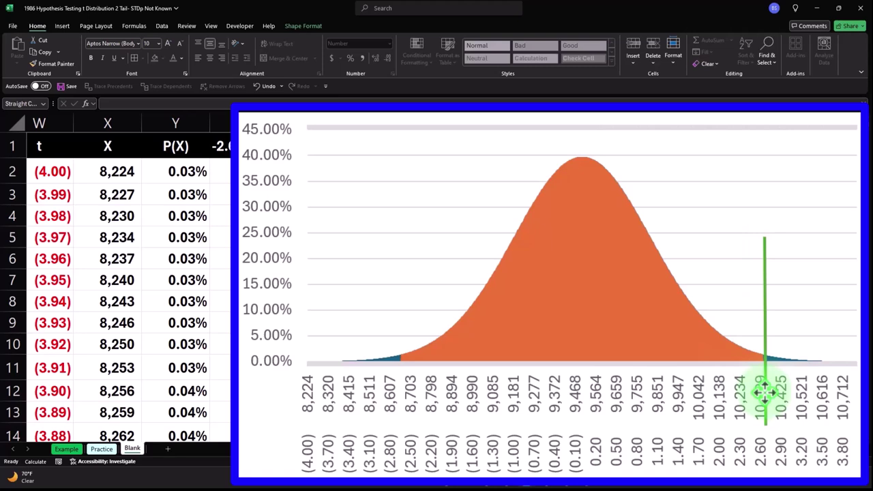
pyautogui.moveTo(764, 390); pyautogui.dragTo(761, 324)
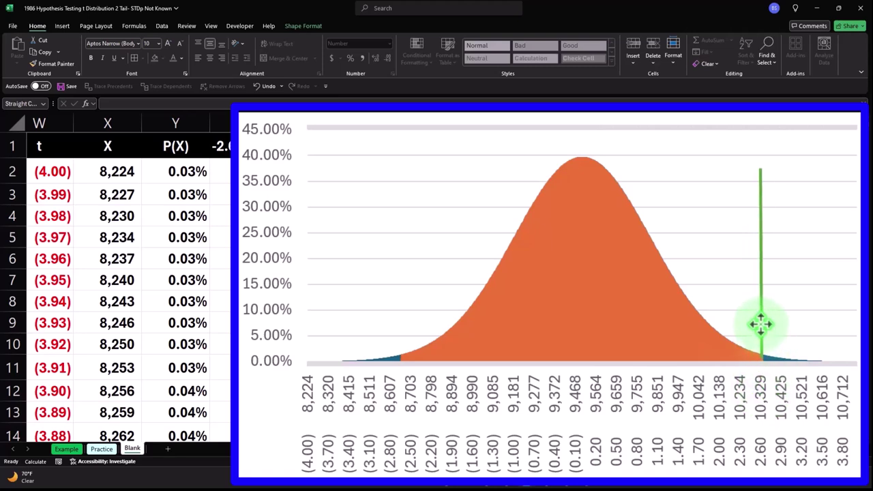
pyautogui.moveTo(769, 355); pyautogui.dragTo(405, 307)
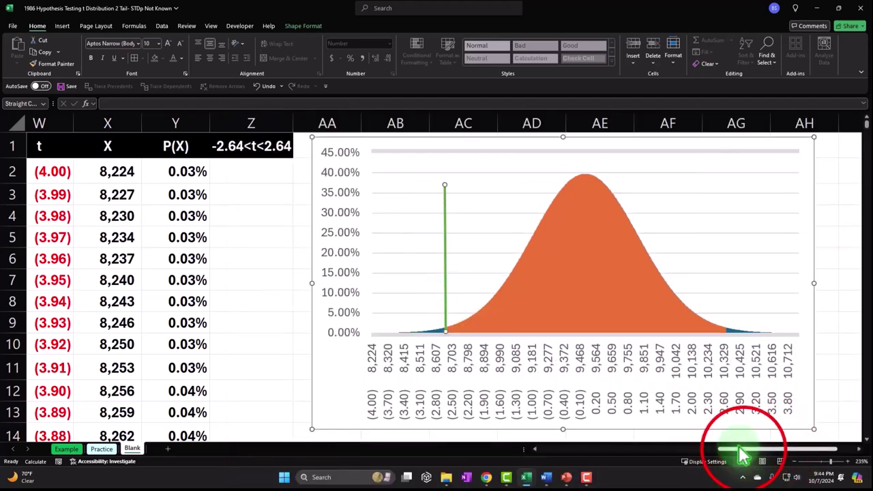
# Check the sample mean in T4 and move the green marker line to about 8,990 on the X axis, with its base on the axis
pyautogui.moveTo(743, 450); pyautogui.dragTo(683, 451)
pyautogui.click(427, 323)
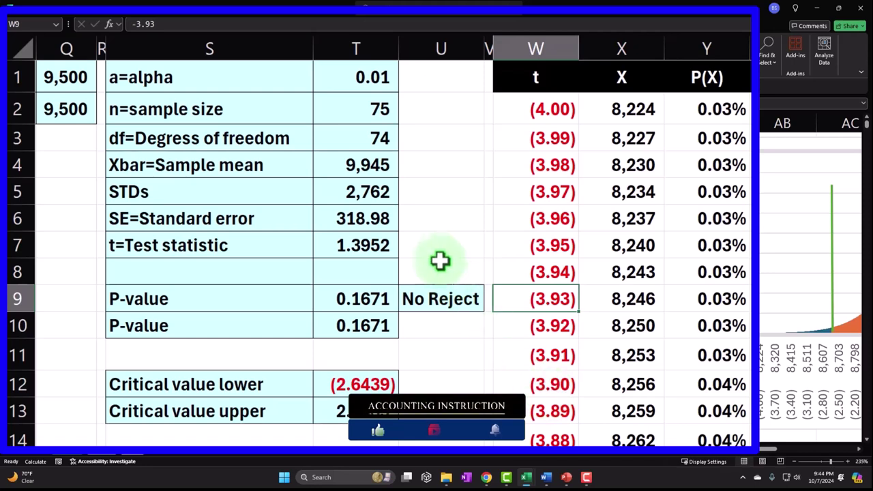
pyautogui.click(368, 169)
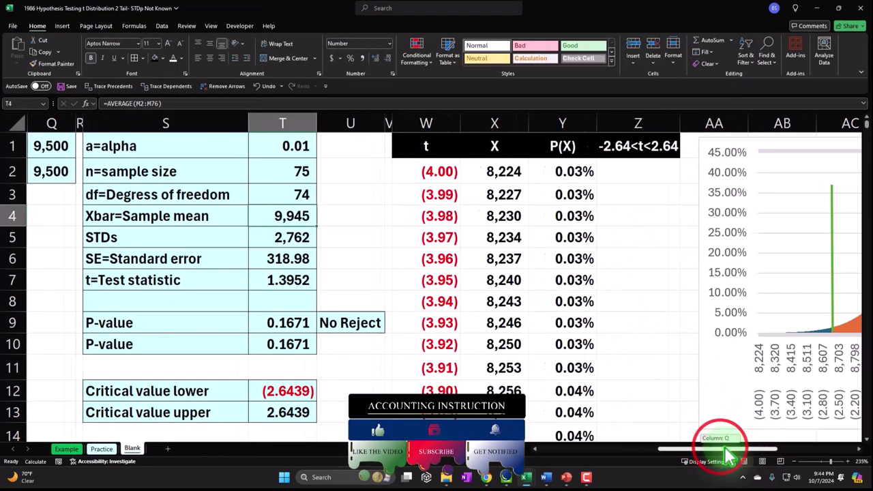
pyautogui.moveTo(724, 453); pyautogui.dragTo(771, 454)
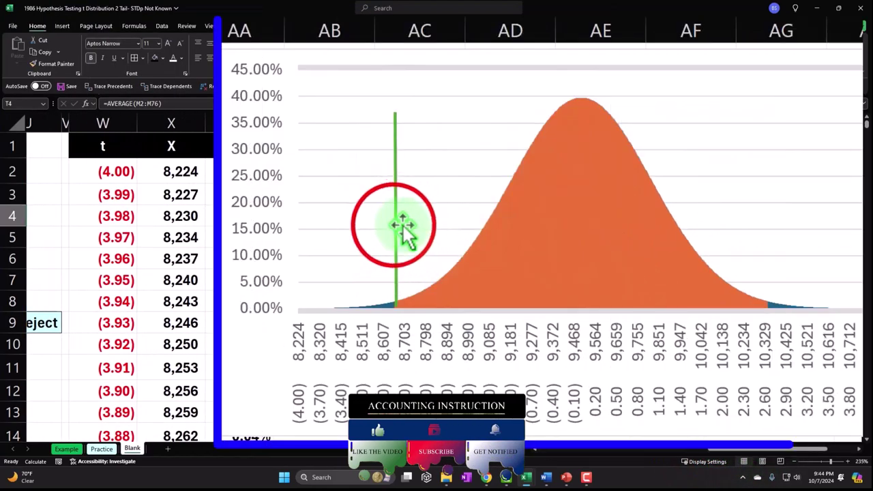
pyautogui.moveTo(402, 228); pyautogui.dragTo(465, 239)
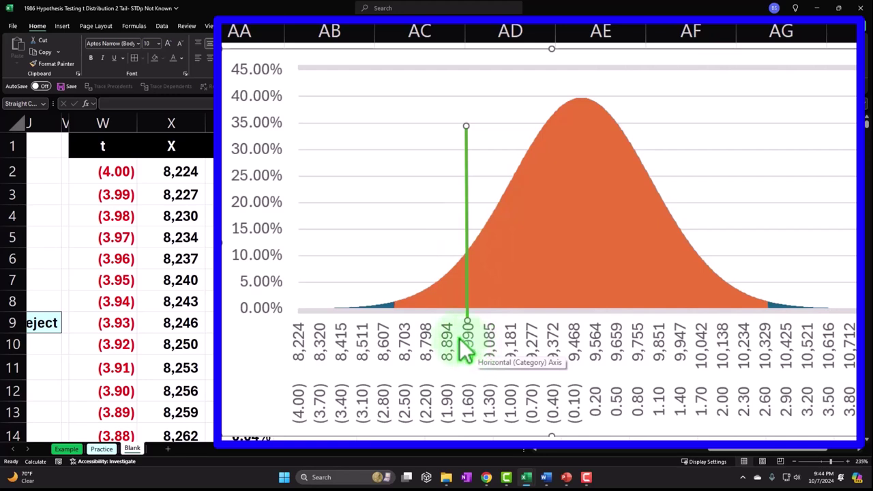
pyautogui.click(466, 291)
pyautogui.moveTo(468, 281); pyautogui.dragTo(465, 278)
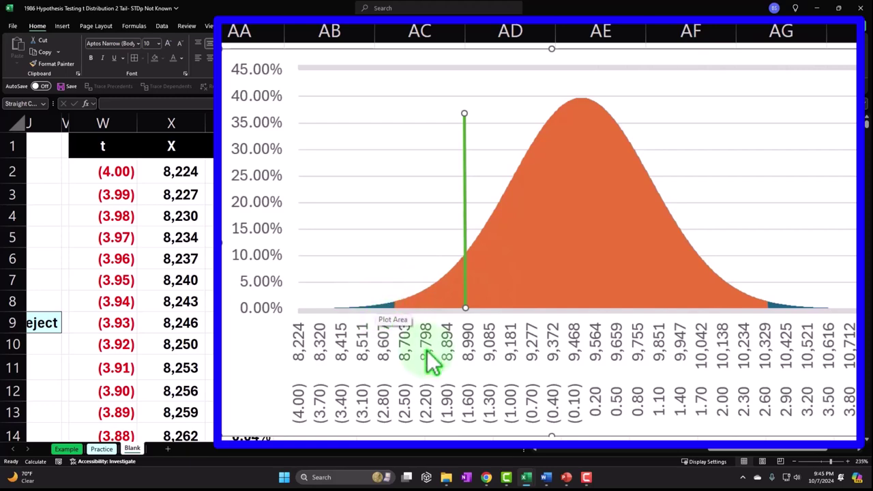
# Review the alpha level in T1 against the shaded critical tails of the bell-curve chart
pyautogui.click(729, 466)
pyautogui.moveTo(725, 456); pyautogui.dragTo(659, 450)
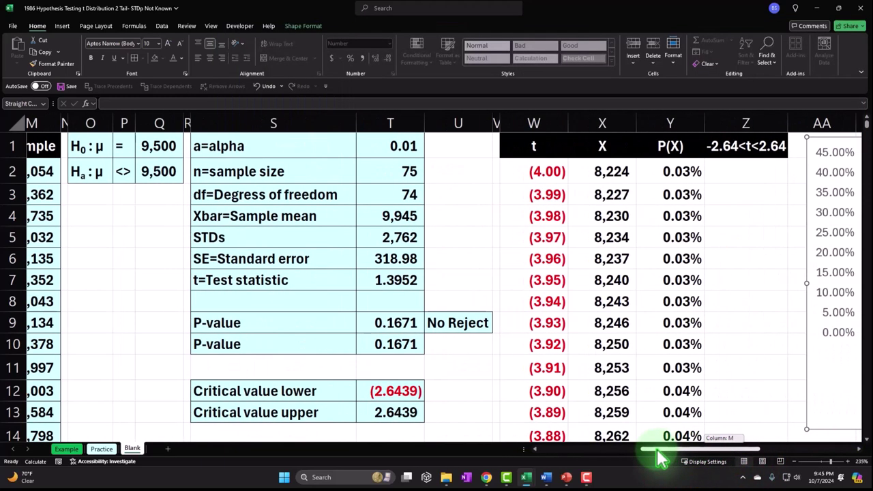
pyautogui.hotkey('ctrl', '1')
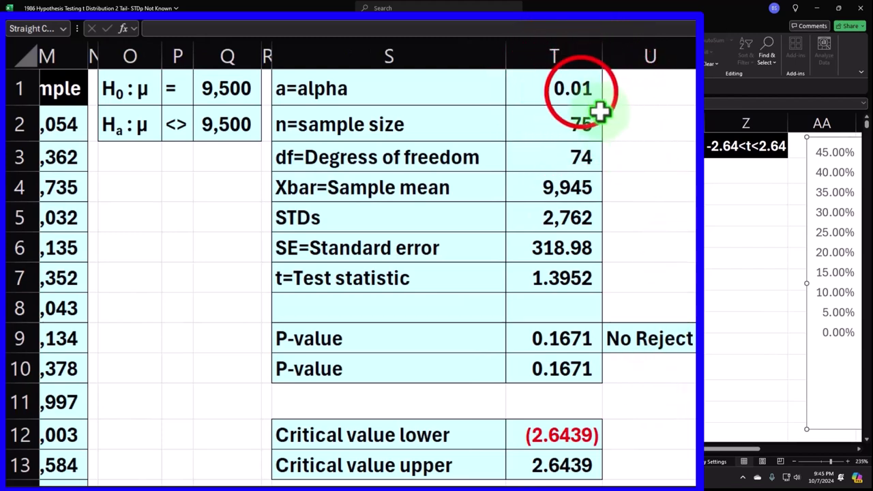
pyautogui.click(581, 92)
pyautogui.press('Escape')
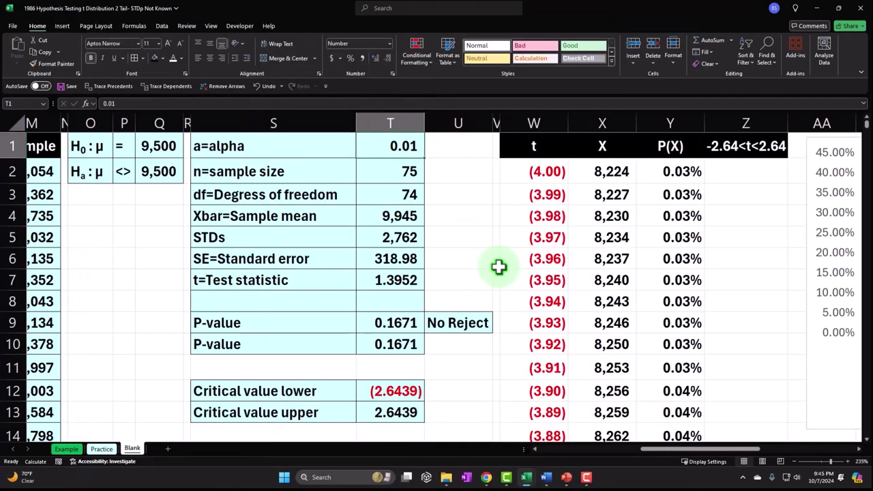
pyautogui.moveTo(727, 457); pyautogui.dragTo(775, 439)
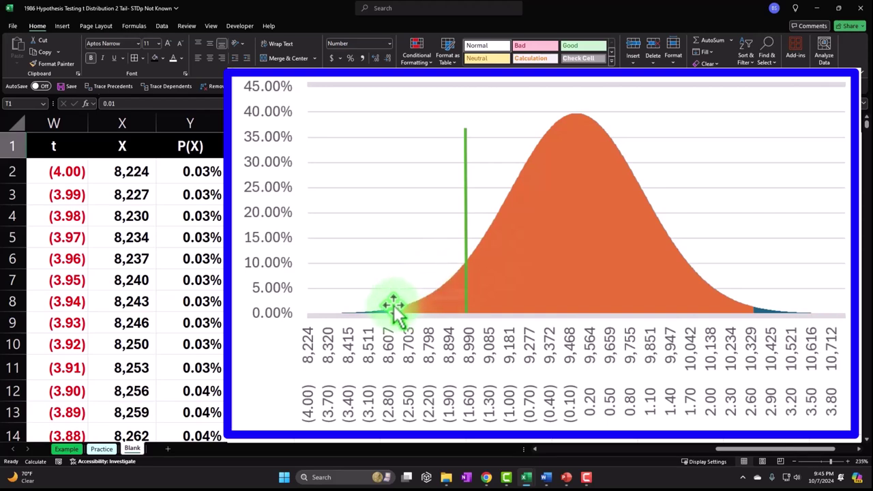
# Apply cell borders and the light-blue fill to all data rows of the t, X, P(X) and -2.64<t<2.64 columns, W through Z
pyautogui.moveTo(745, 451); pyautogui.dragTo(694, 456)
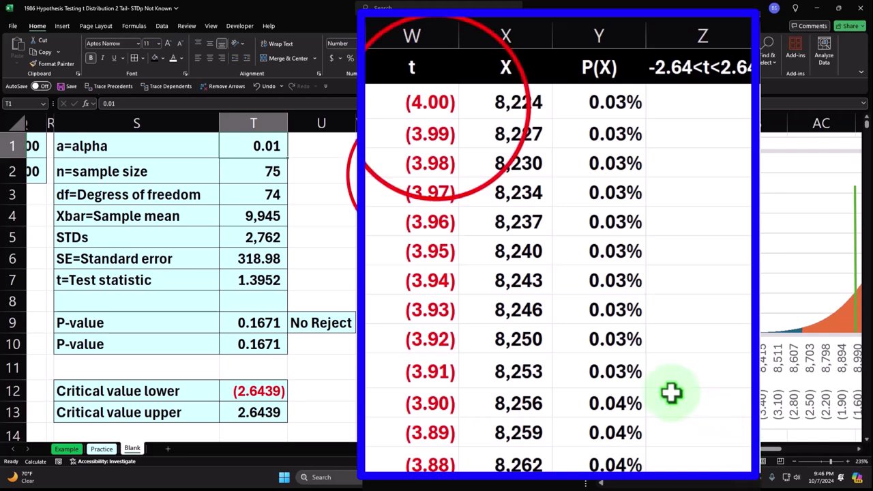
pyautogui.moveTo(438, 106); pyautogui.dragTo(647, 106)
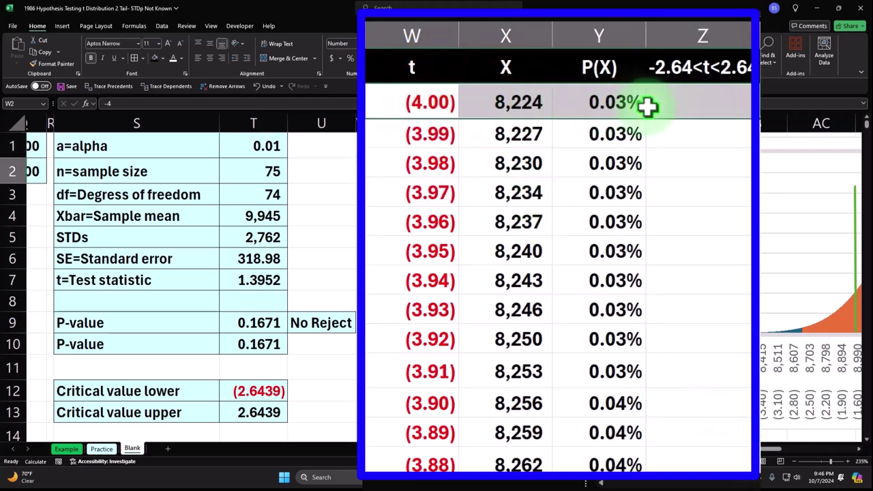
pyautogui.hotkey('ctrl', 'shift', 'Down')
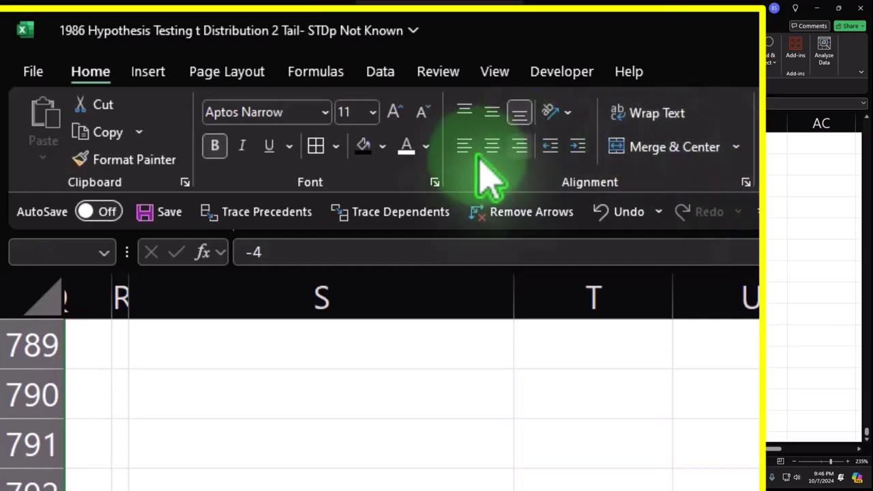
pyautogui.hotkey('ctrl', 'BackSpace')
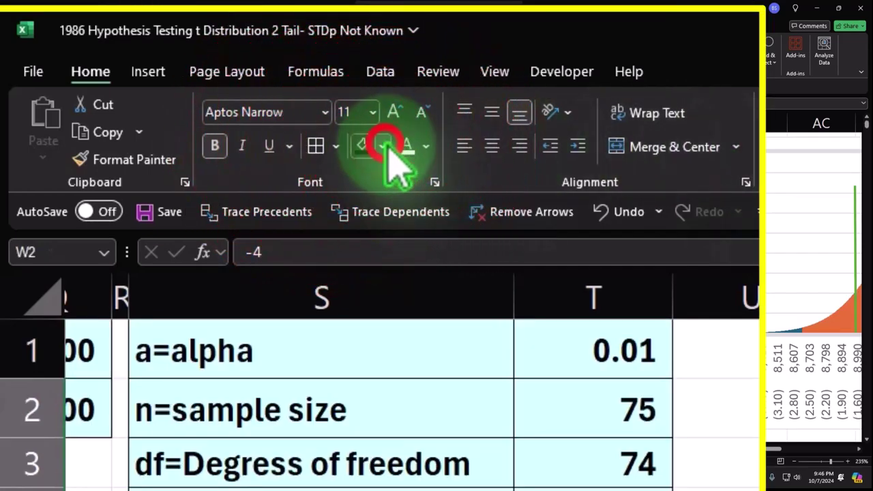
pyautogui.click(382, 146)
pyautogui.click(361, 454)
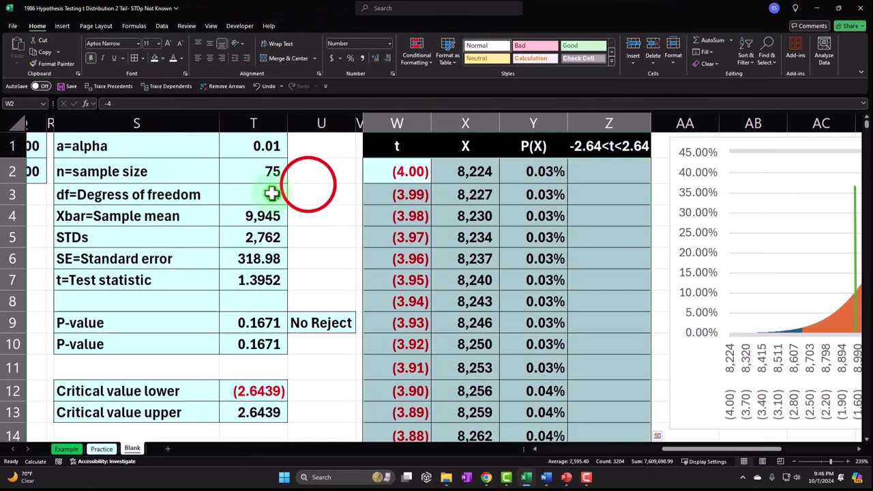
pyautogui.click(308, 186)
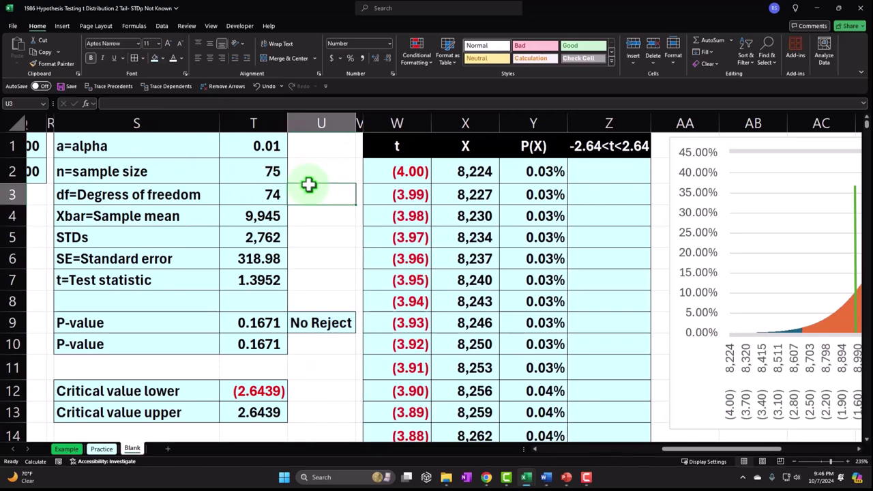